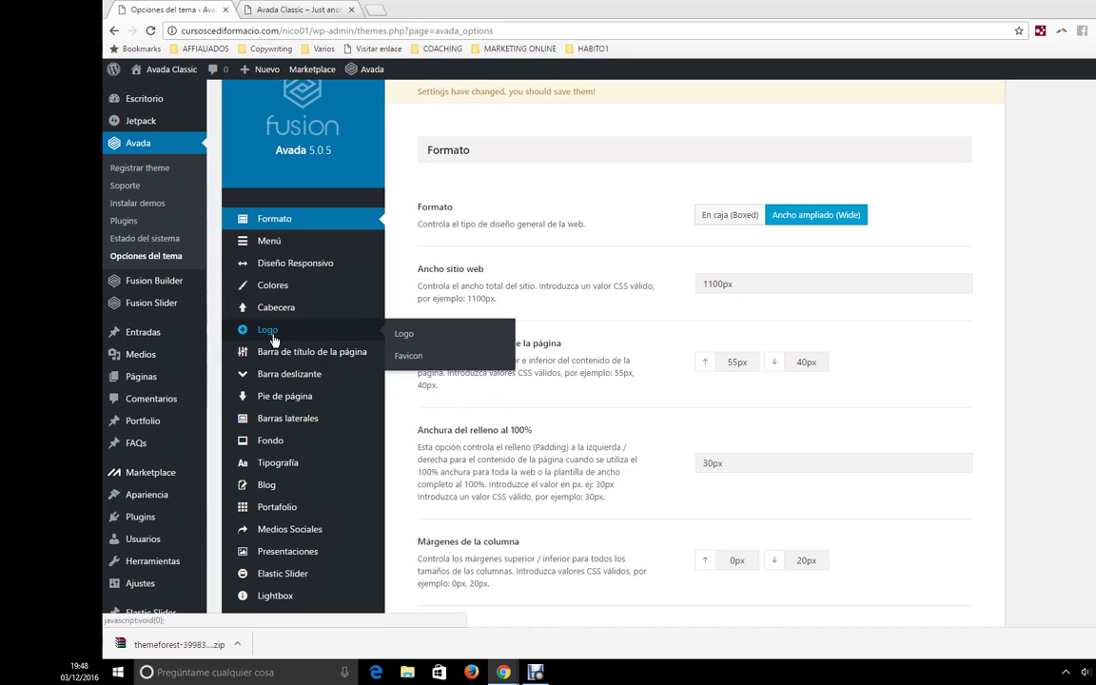
- Browse the Avada Theme Options sidebar sections, then switch to the Avada Classic front-page tab
scroll(276, 290, "down", 3)
scroll(304, 301, "down", 1)
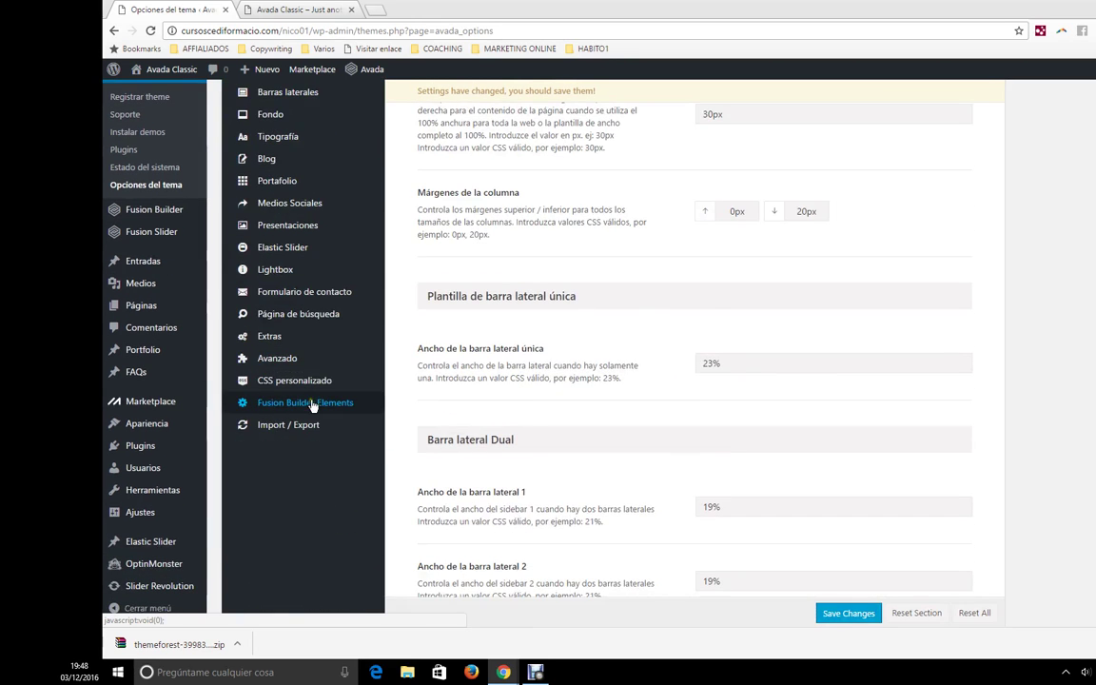
scroll(323, 309, "up", 4)
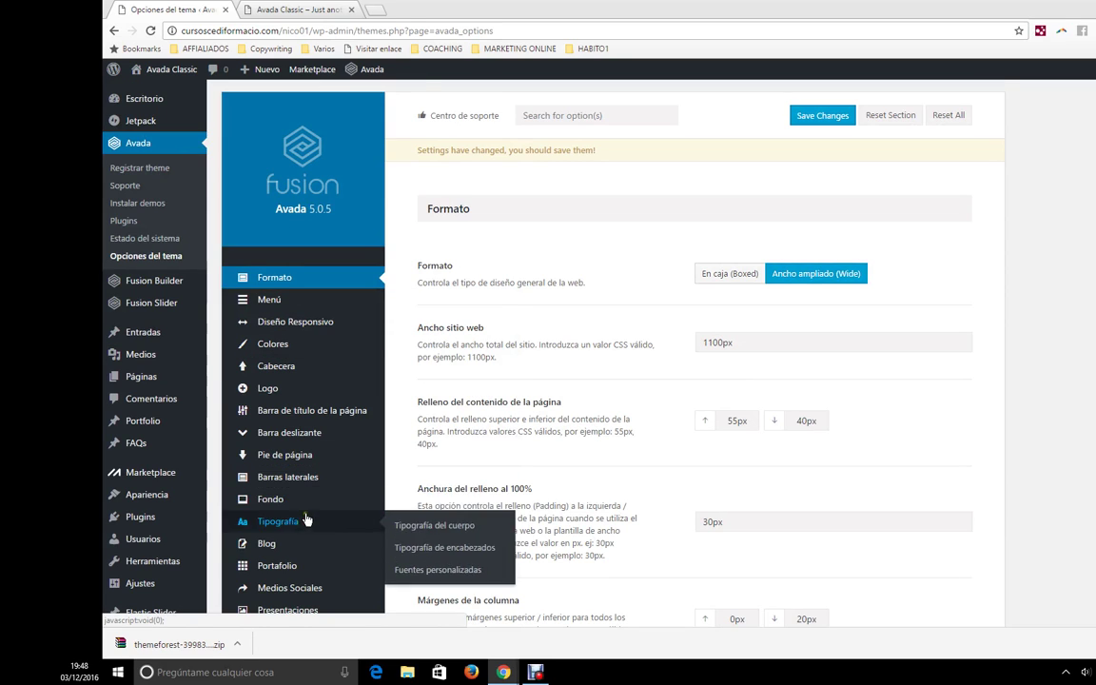
mouse_move(282, 307)
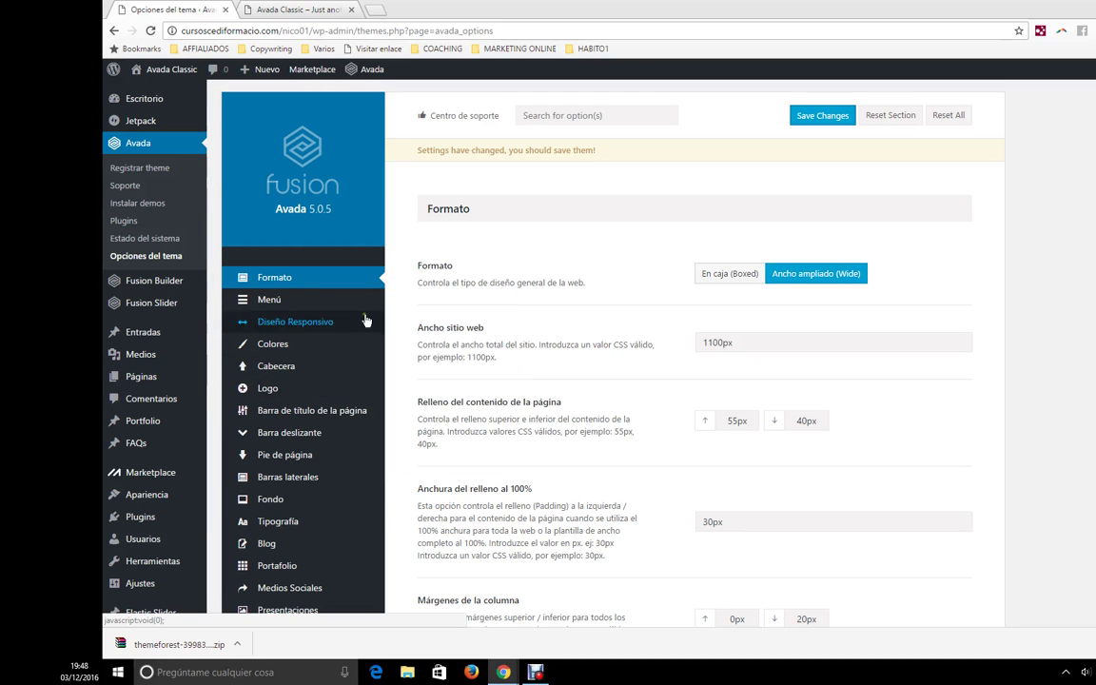
mouse_move(184, 510)
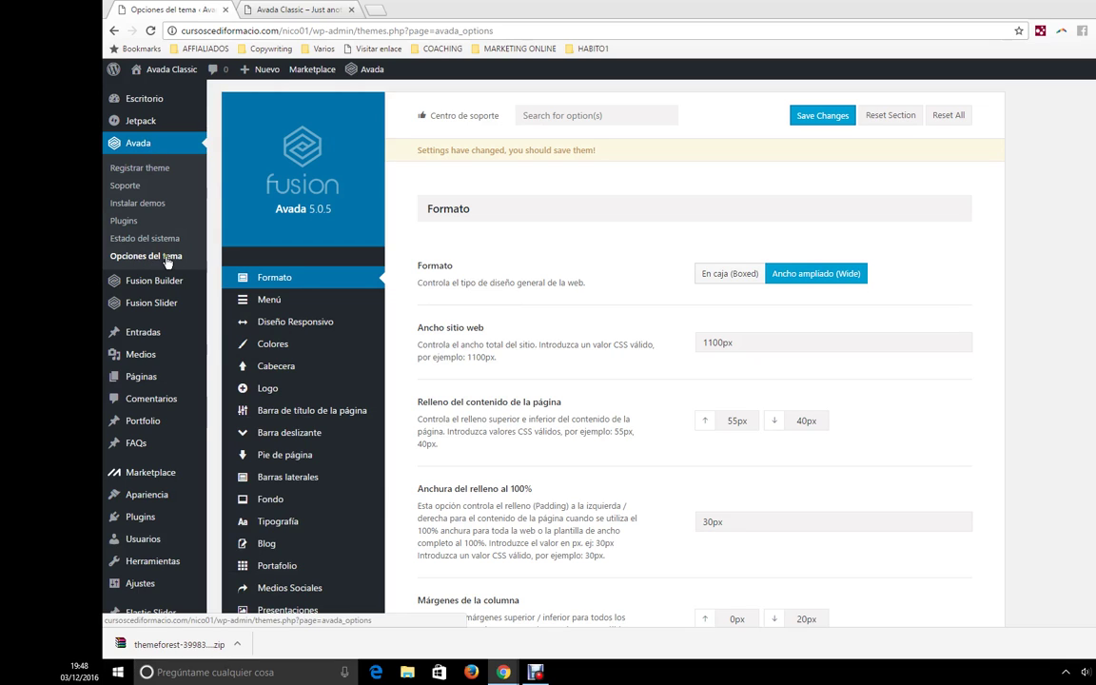
mouse_move(150, 492)
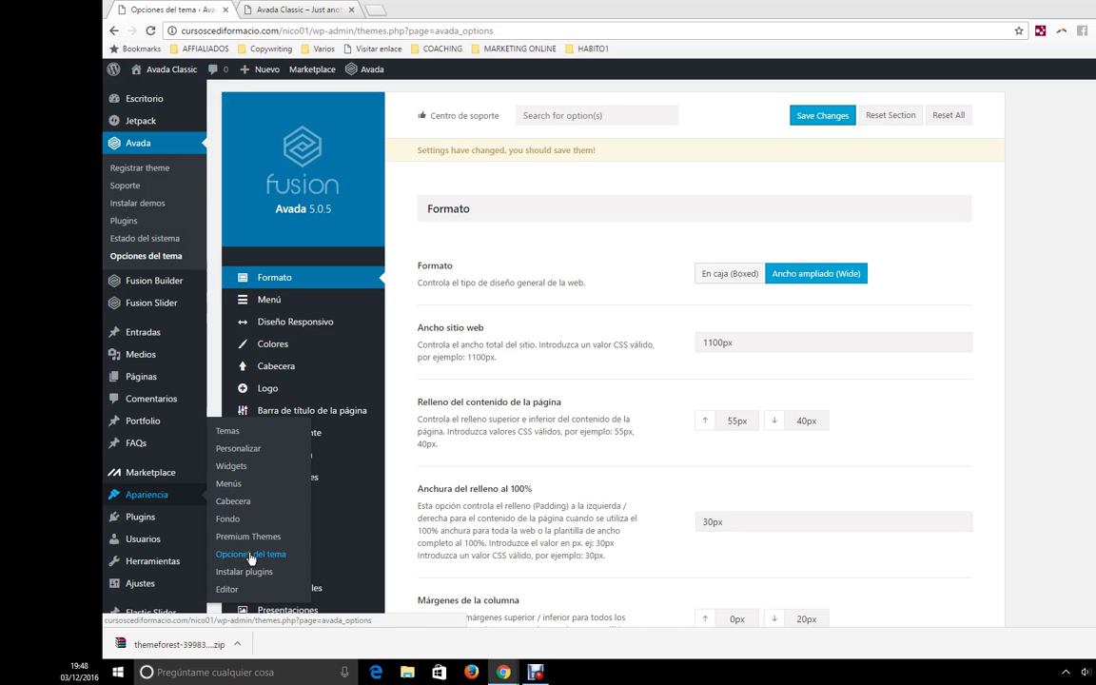
scroll(299, 311, "down", 3)
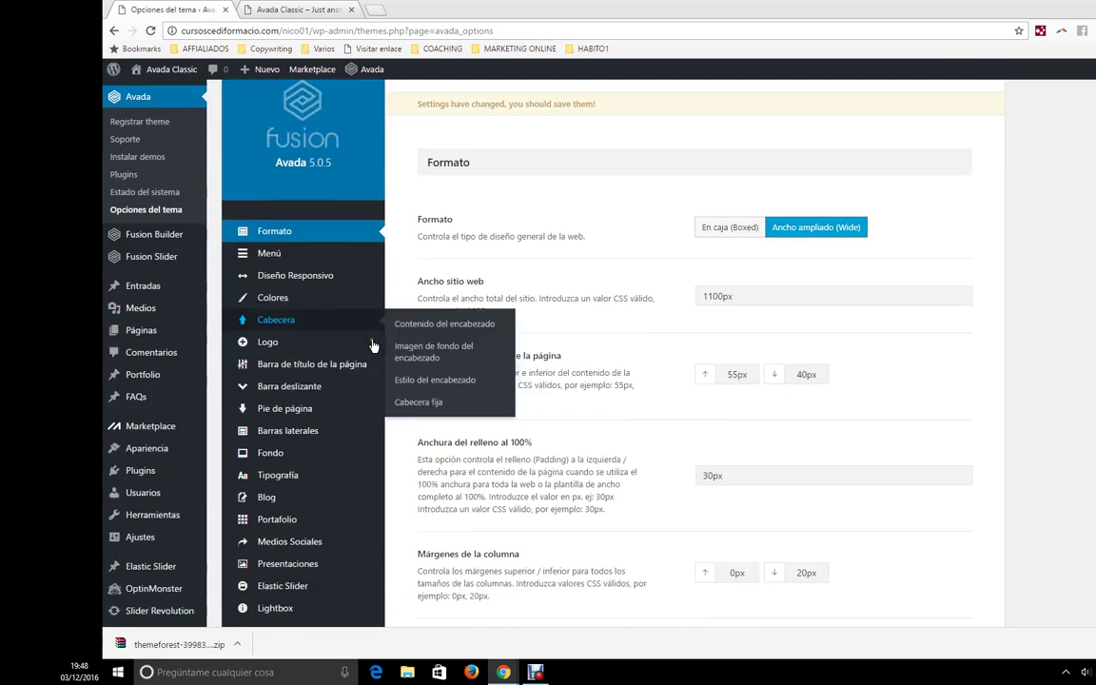
mouse_move(303, 455)
scroll(367, 550, "up", 3)
mouse_move(355, 411)
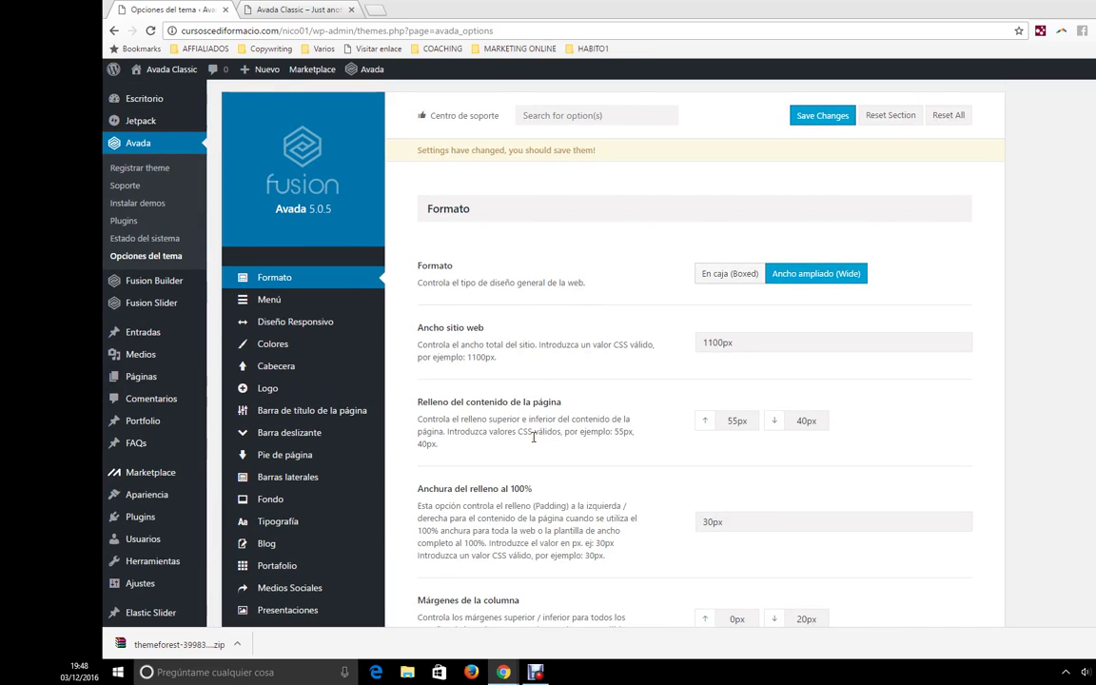
mouse_move(349, 378)
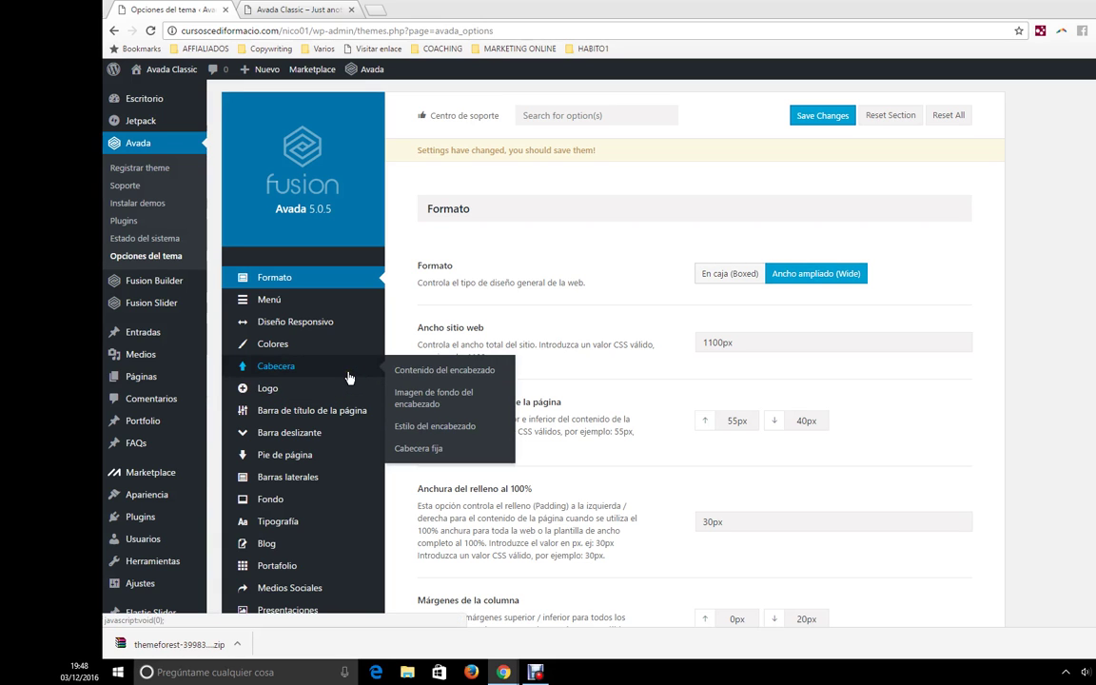
scroll(345, 382, "down", 3)
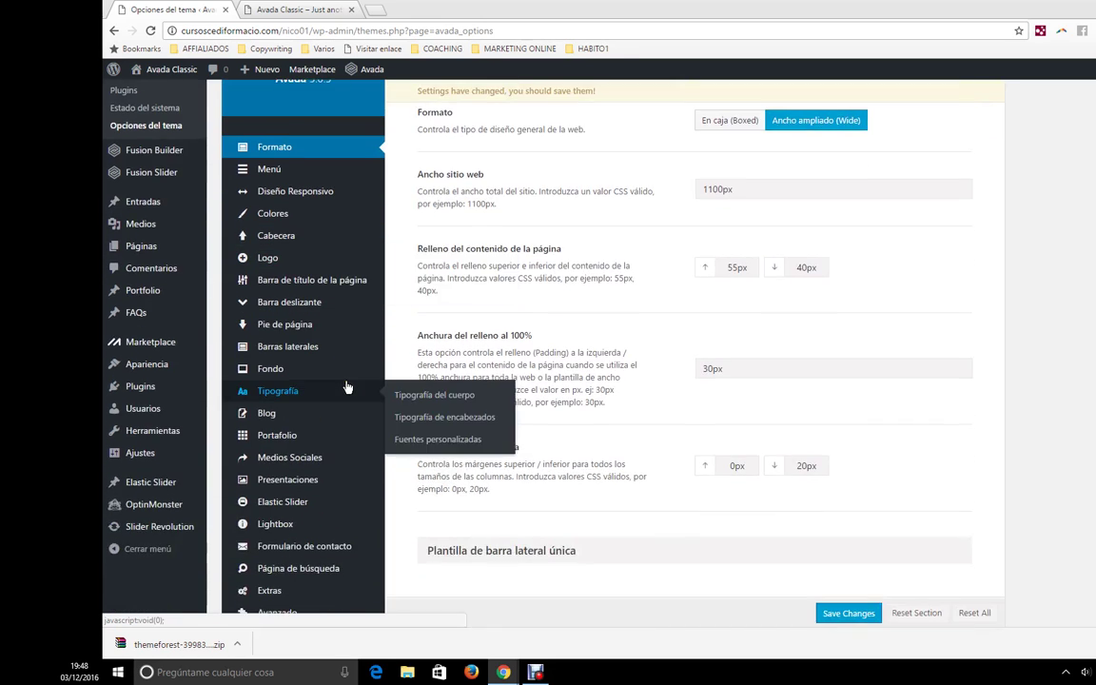
scroll(348, 385, "up", 3)
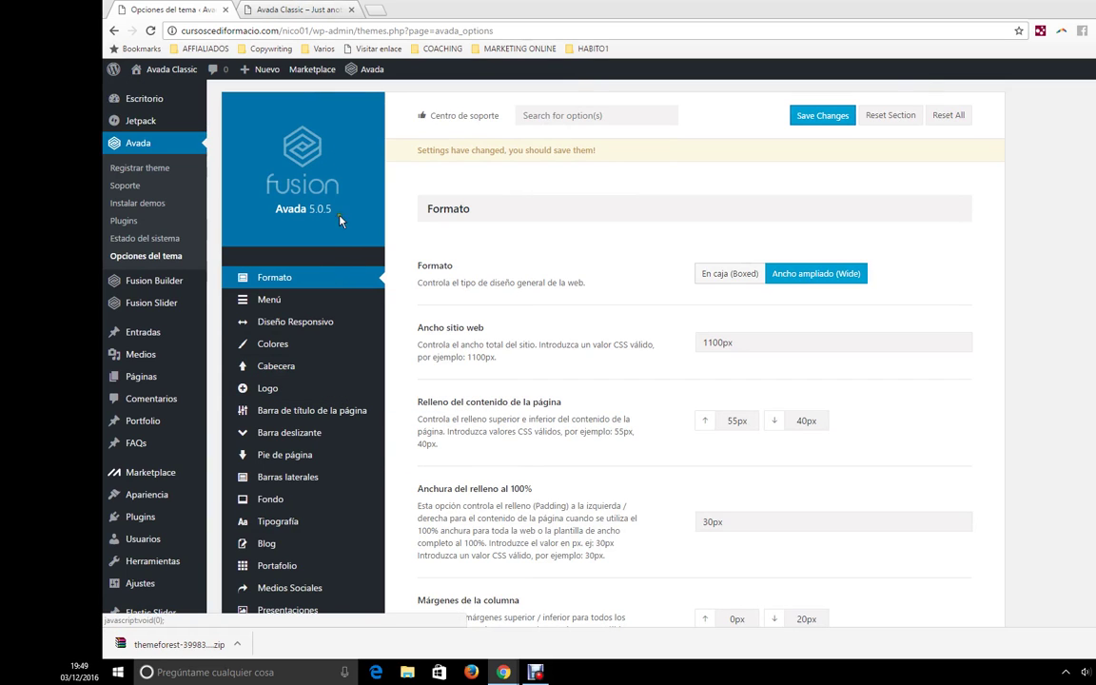
left_click(311, 9)
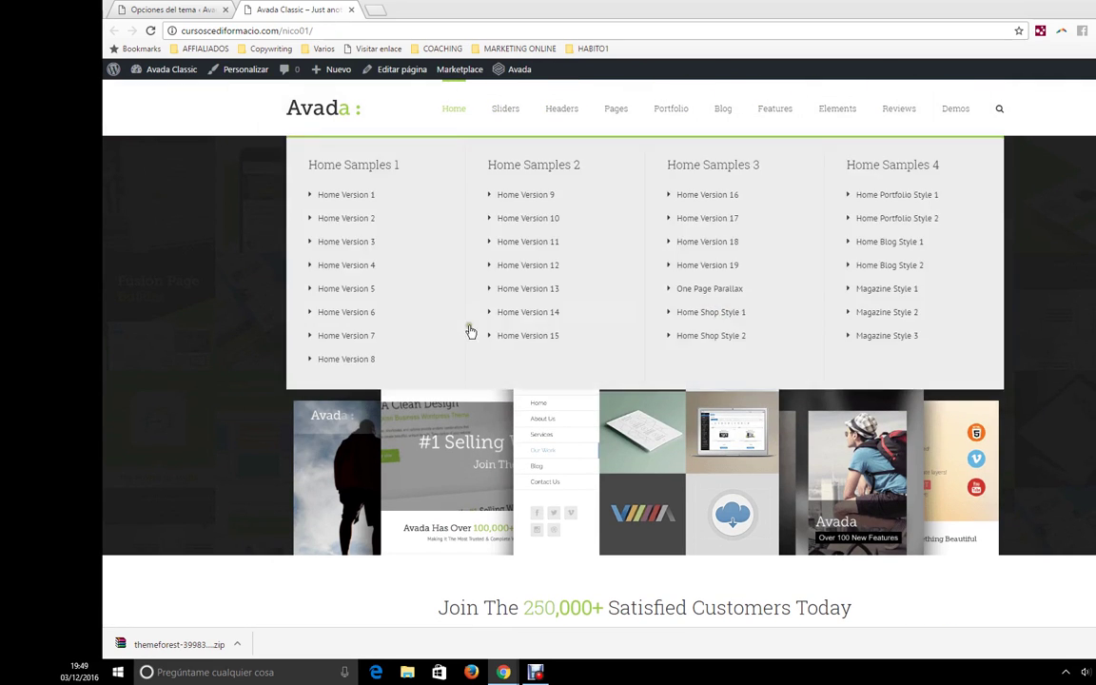
- Scroll through the Avada Classic home page, then return to the 'Opciones del tema' tab
scroll(481, 396, "down", 3)
scroll(484, 398, "down", 10)
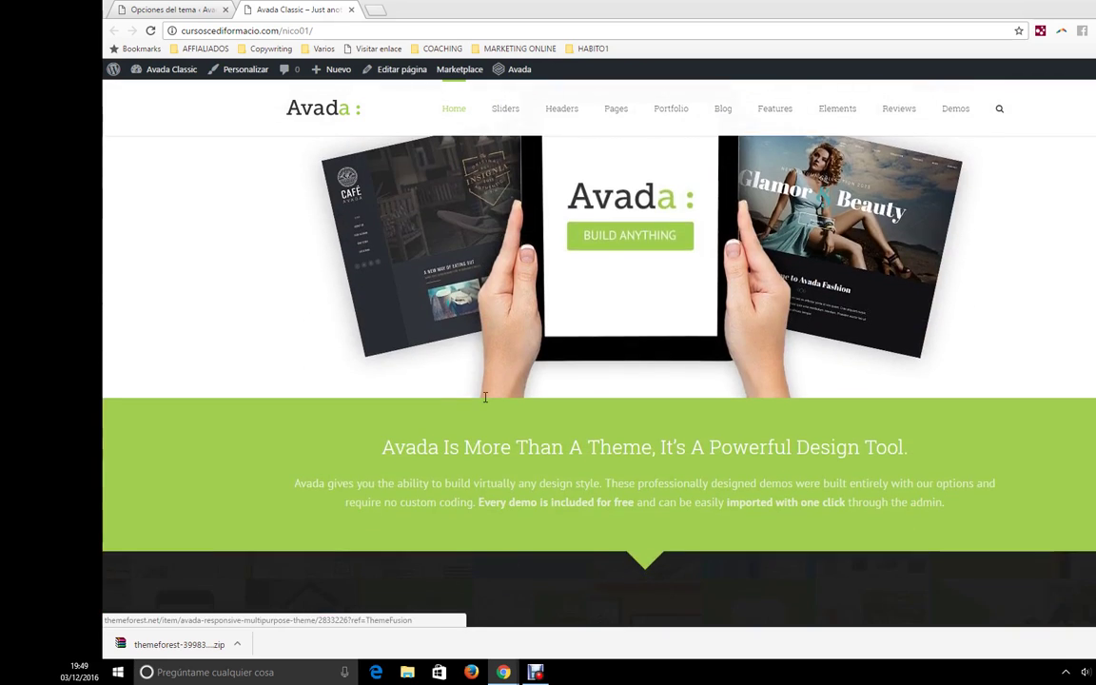
scroll(484, 403, "down", 10)
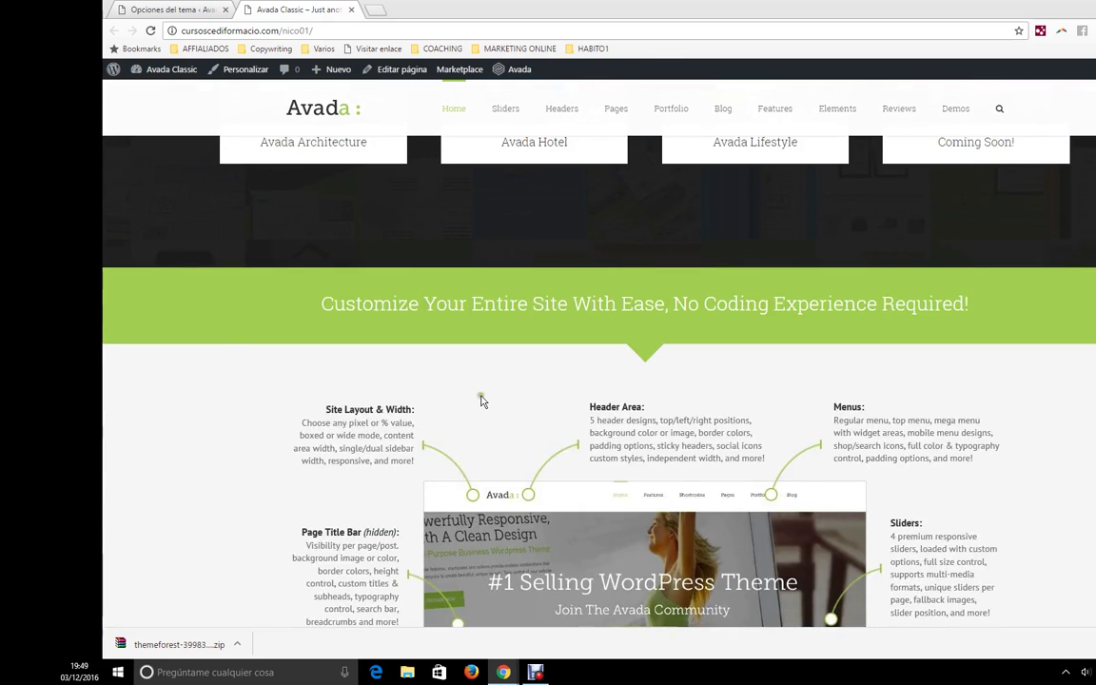
scroll(446, 346, "up", 10)
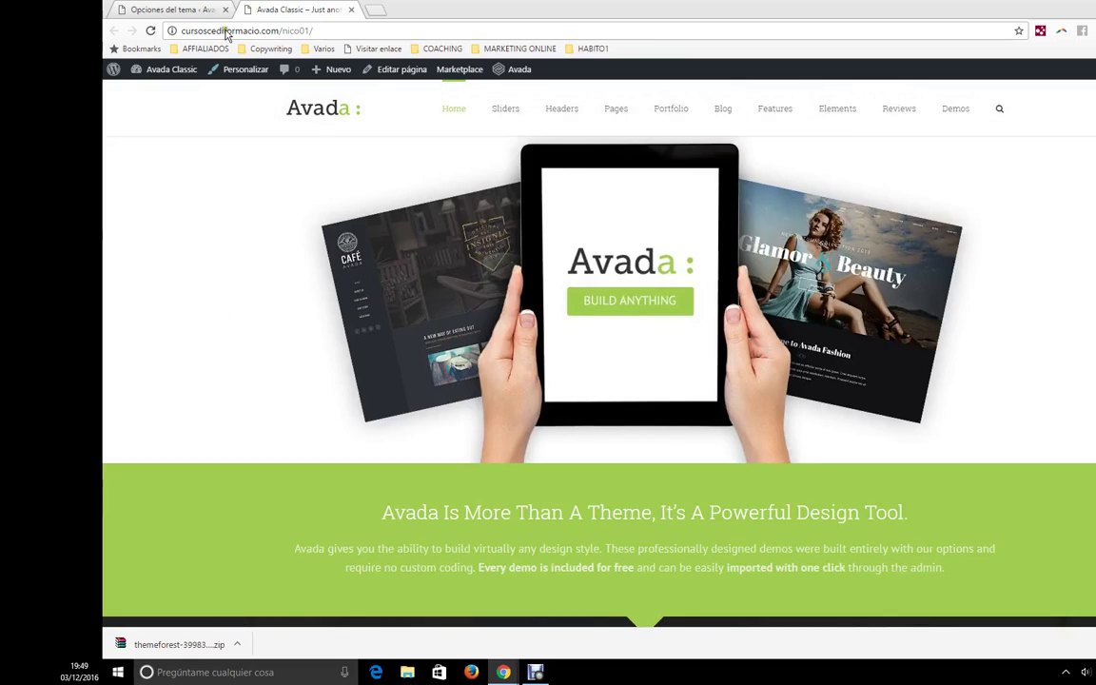
left_click(200, 9)
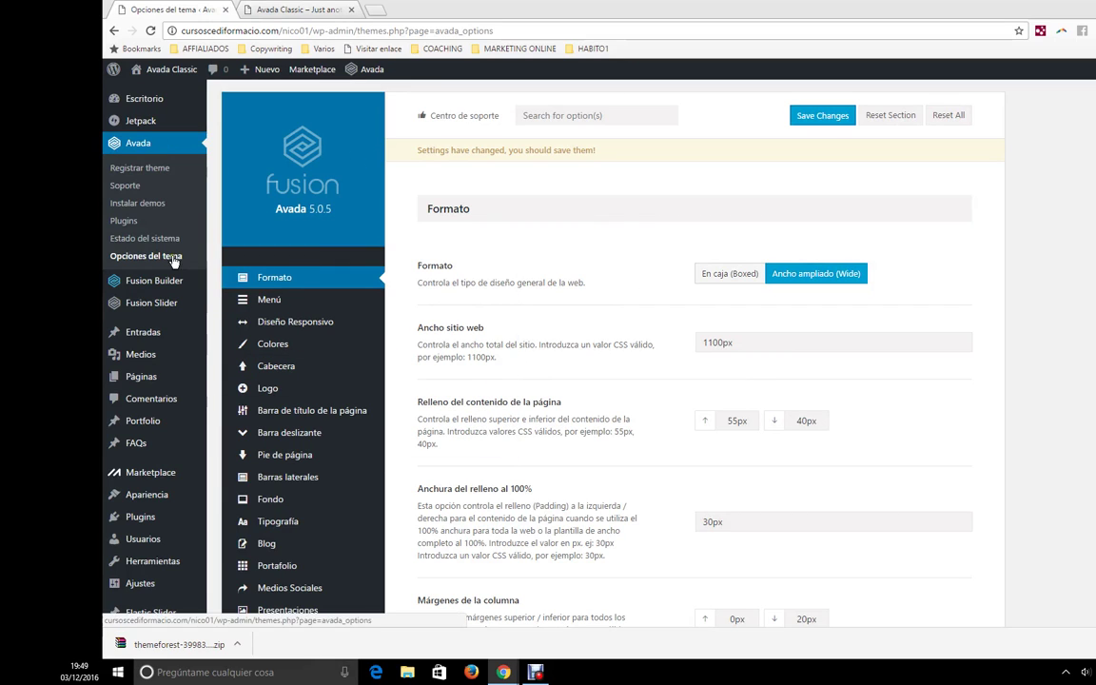
- In Cabecera > Contenido del encabezado, pick the third header layout with the green top bar
scroll(313, 317, "down", 1)
left_click(328, 308)
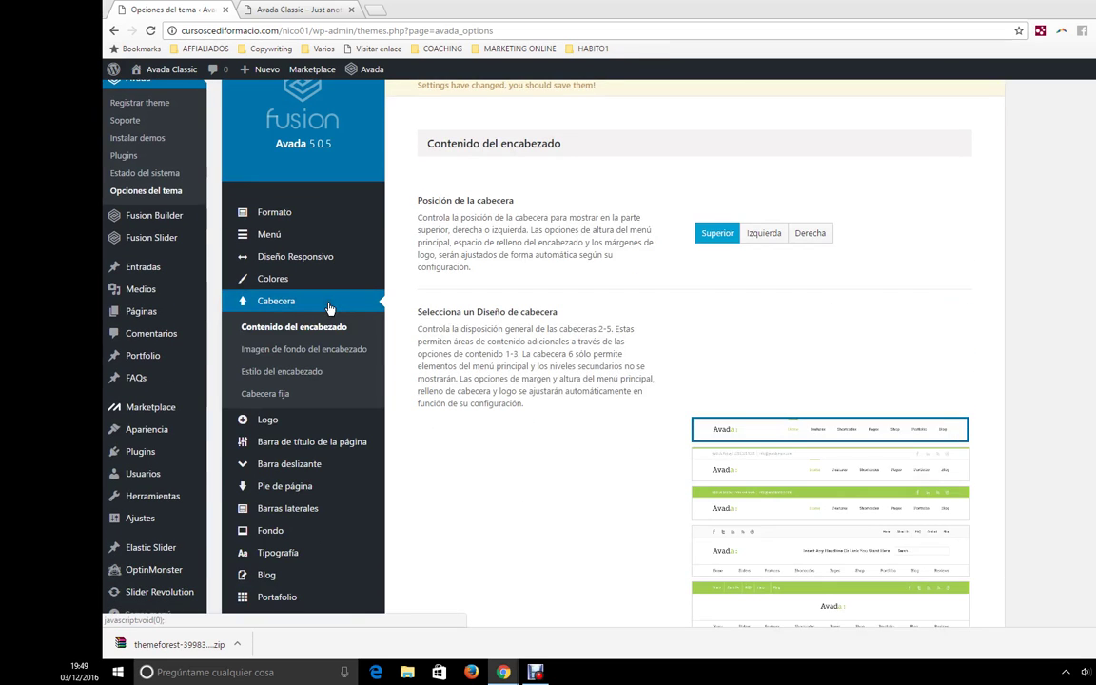
scroll(733, 338, "down", 1)
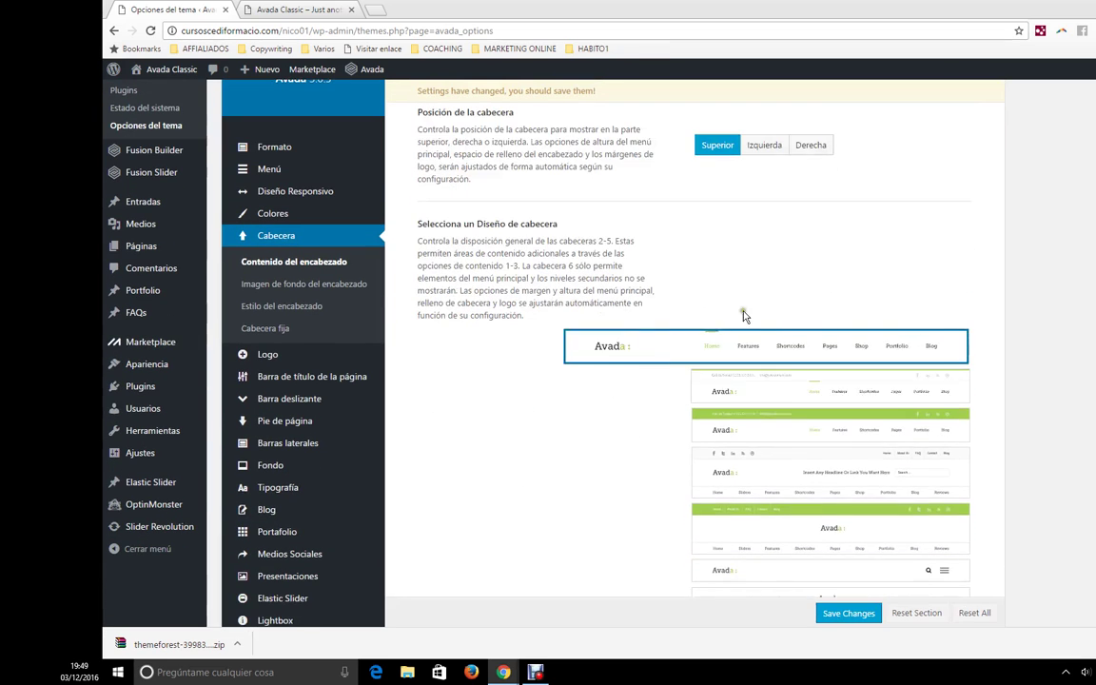
scroll(724, 371, "down", 3)
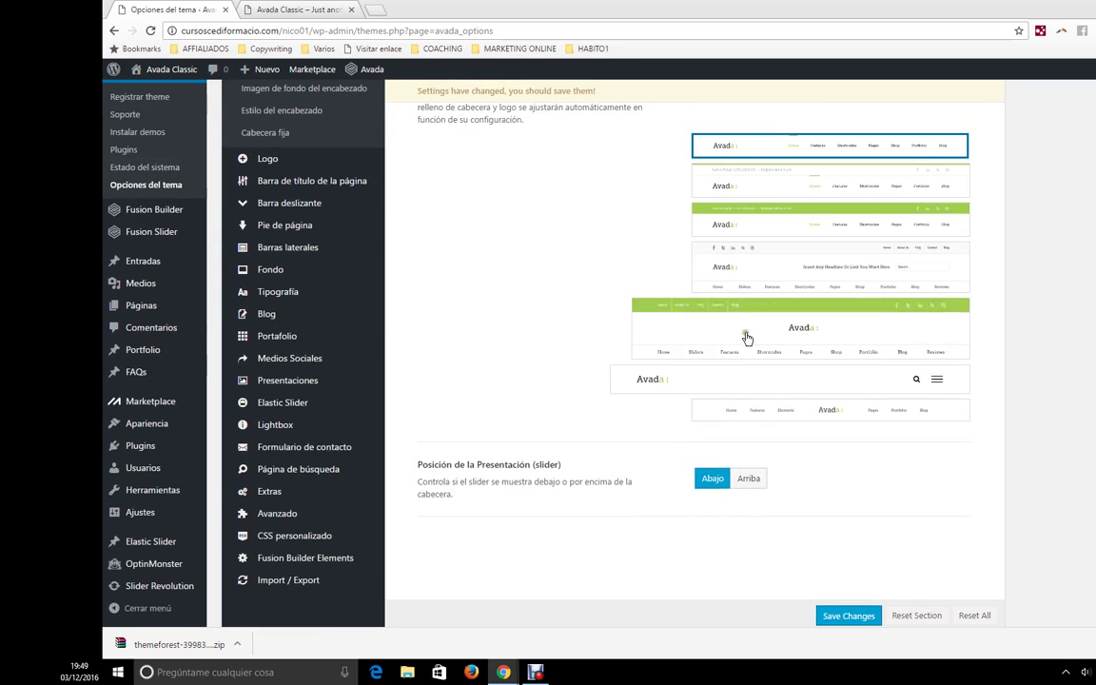
- Compare against the live site, then save the changed theme options
left_click(295, 10)
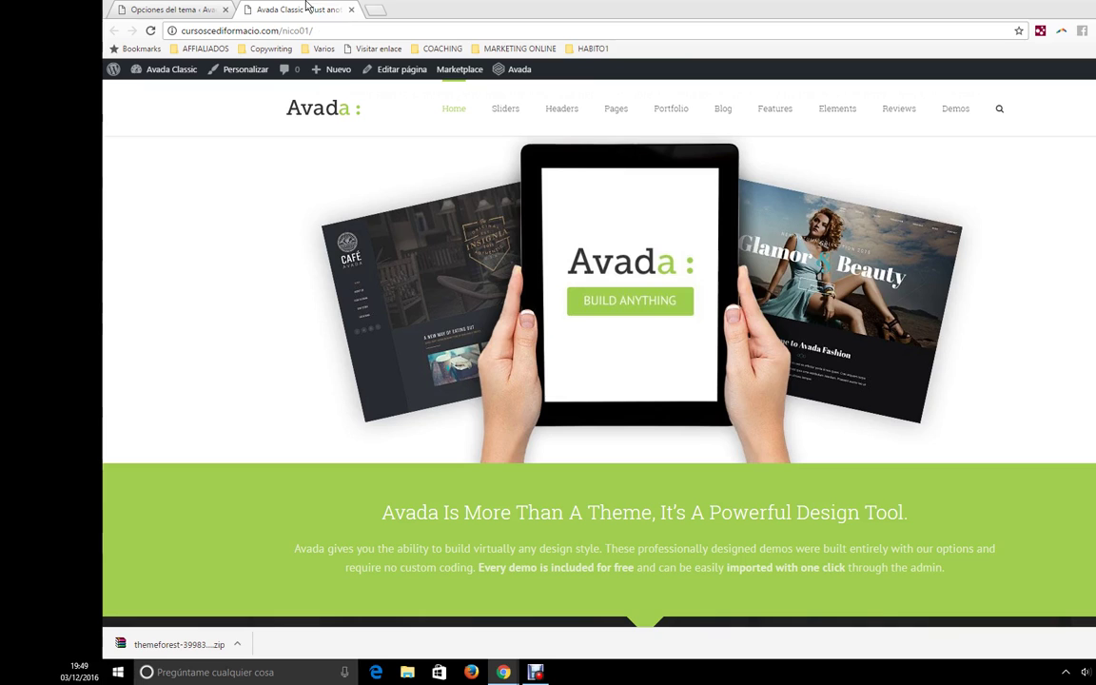
scroll(381, 138, "up", 6)
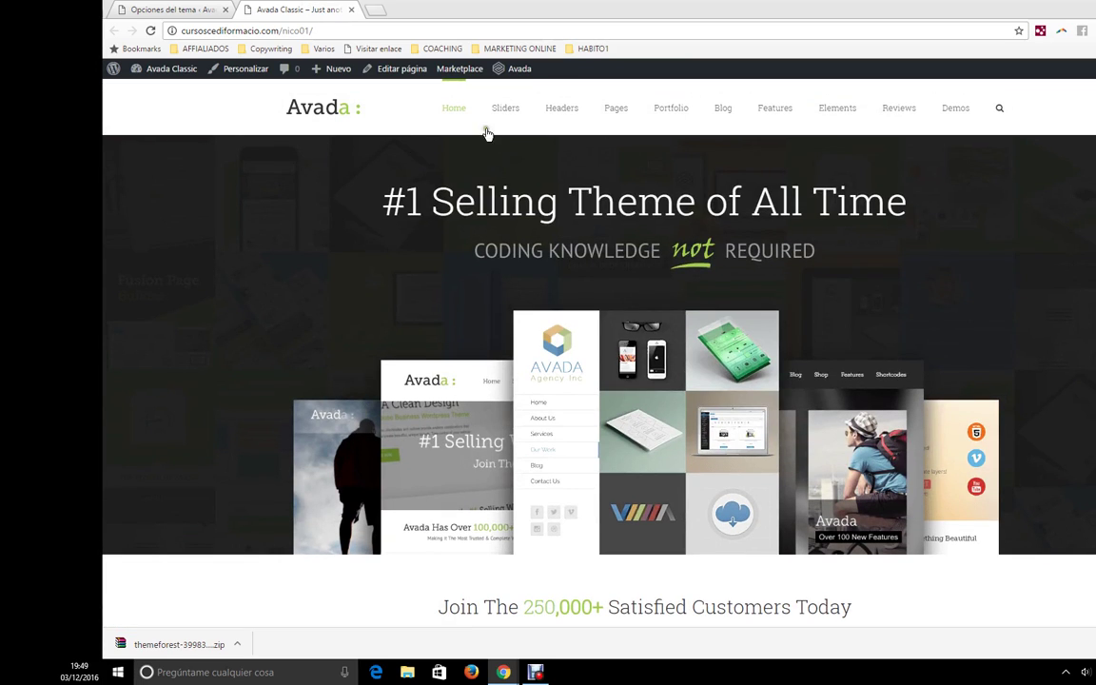
left_click(176, 11)
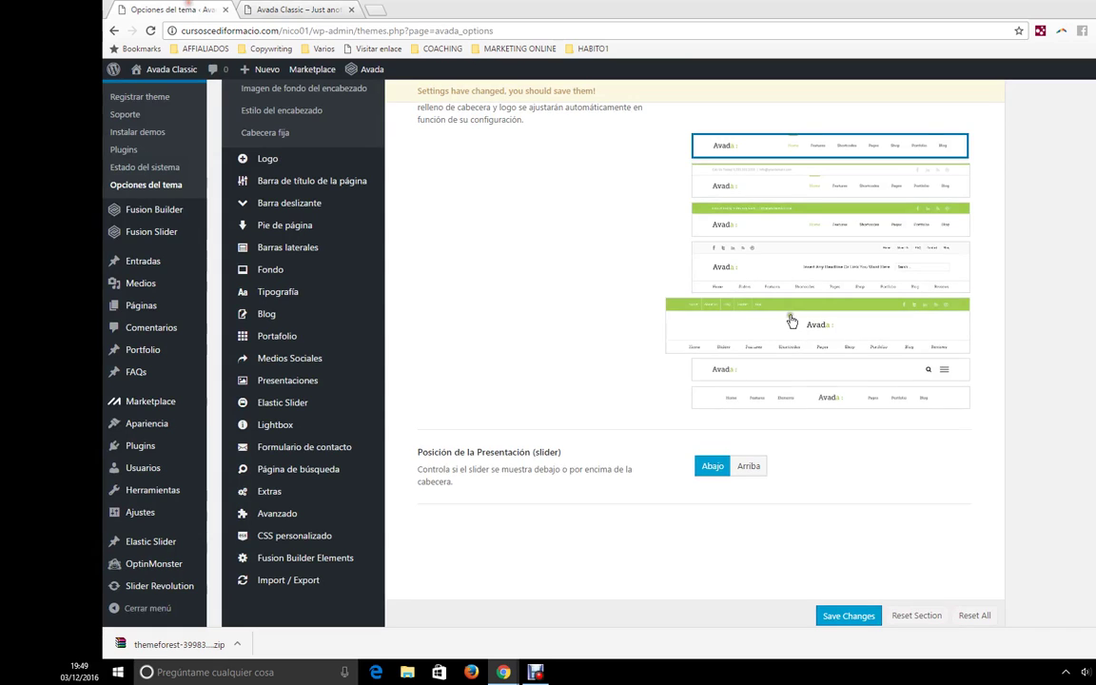
scroll(795, 499, "down", 2)
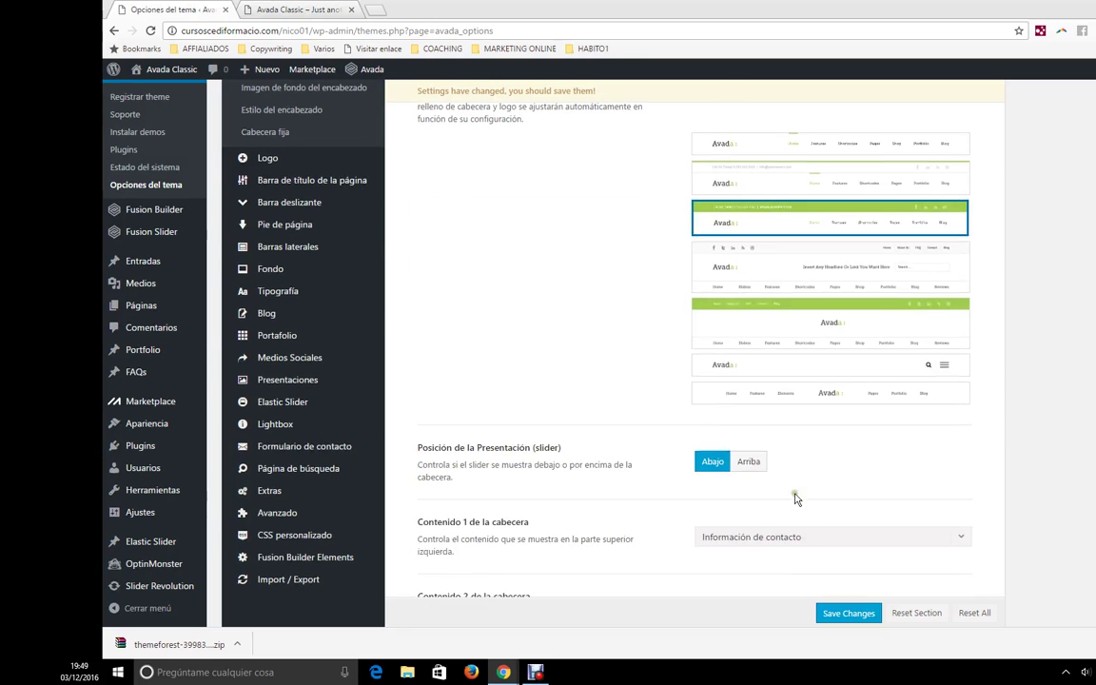
left_click(849, 613)
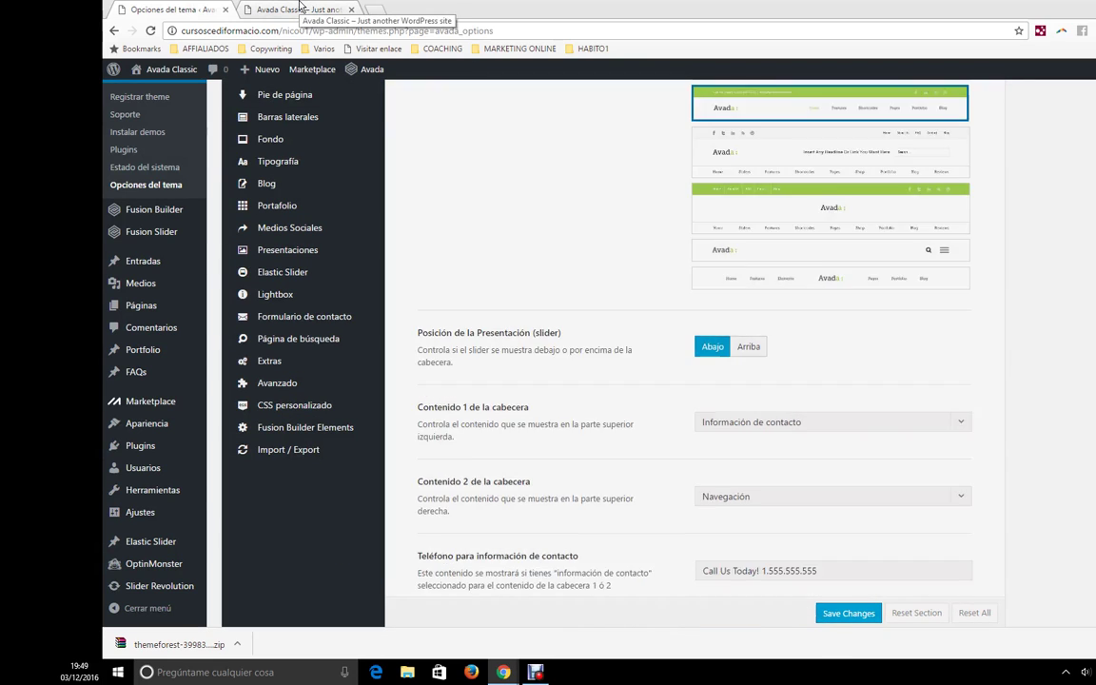
- Reload the front page to confirm the green contact top bar, then go back to the theme options
left_click(298, 9)
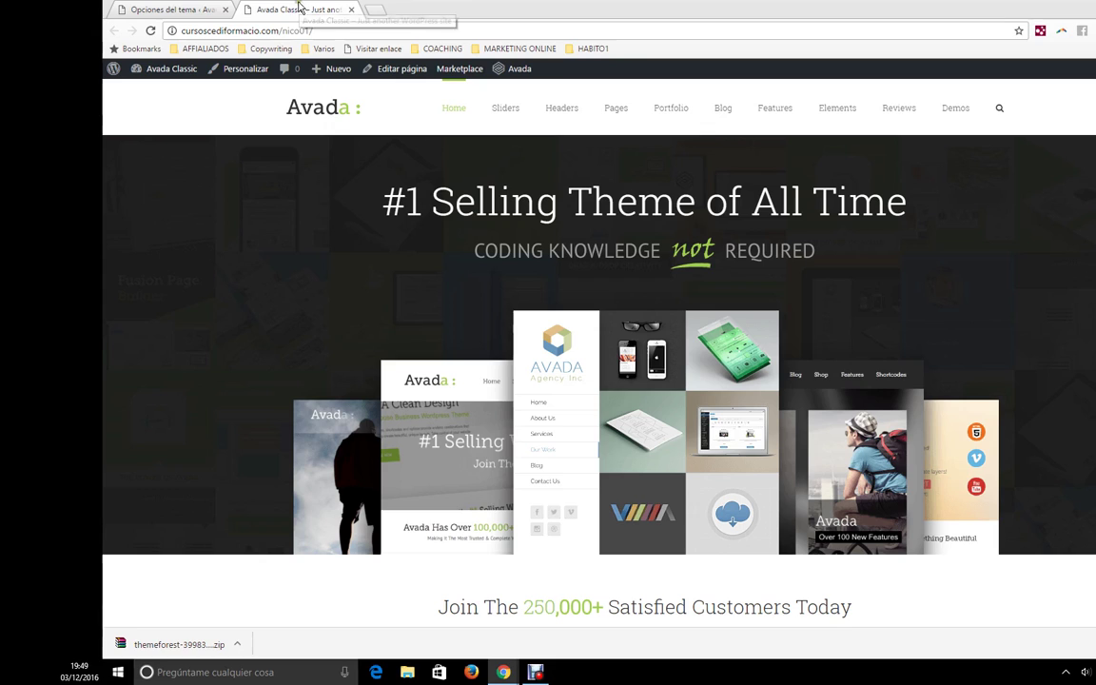
left_click(297, 31)
key("Return")
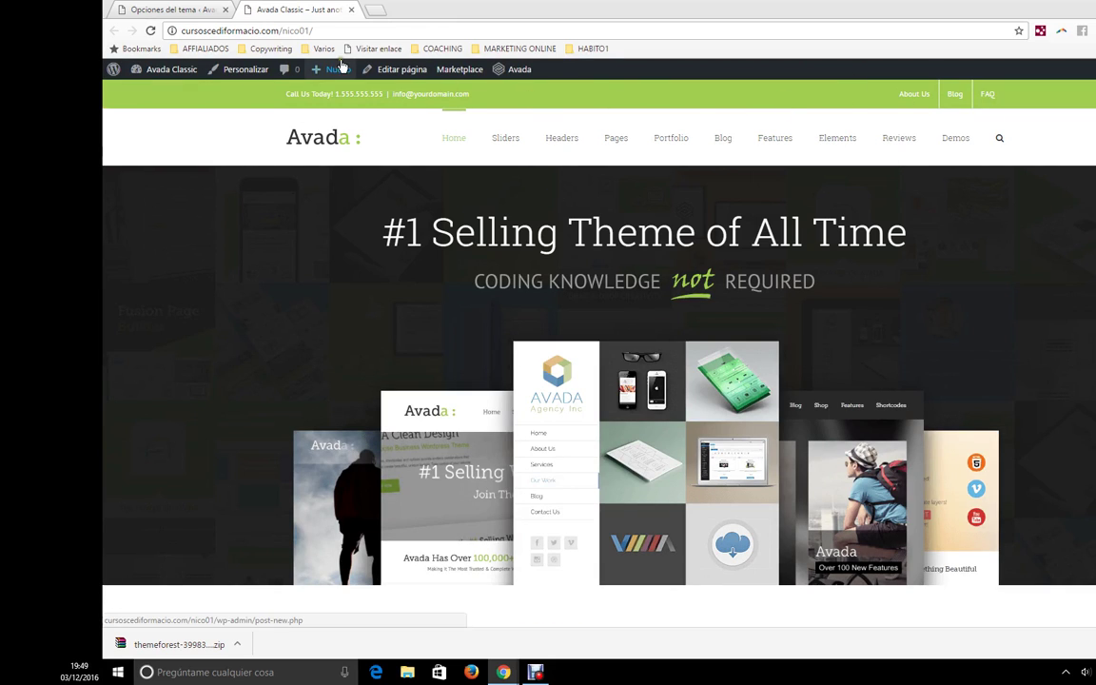
left_click_drag(469, 93, 364, 94)
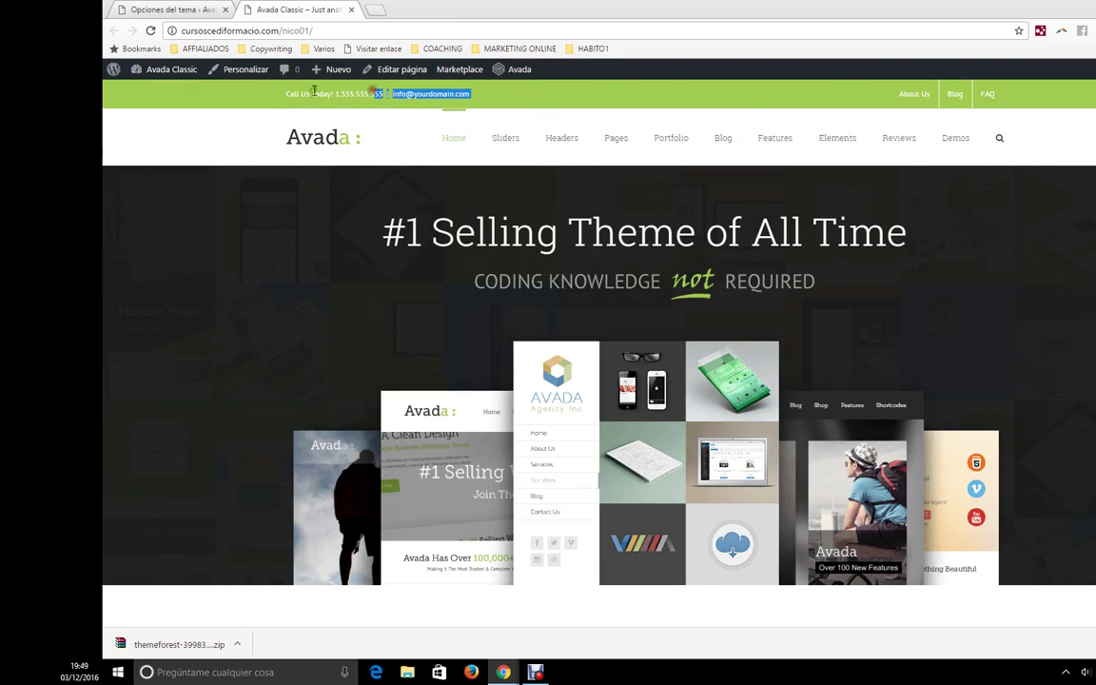
left_click(217, 8)
- Choose the fourth header layout with social icons, top menu, headline and search box
scroll(876, 304, "up", 1)
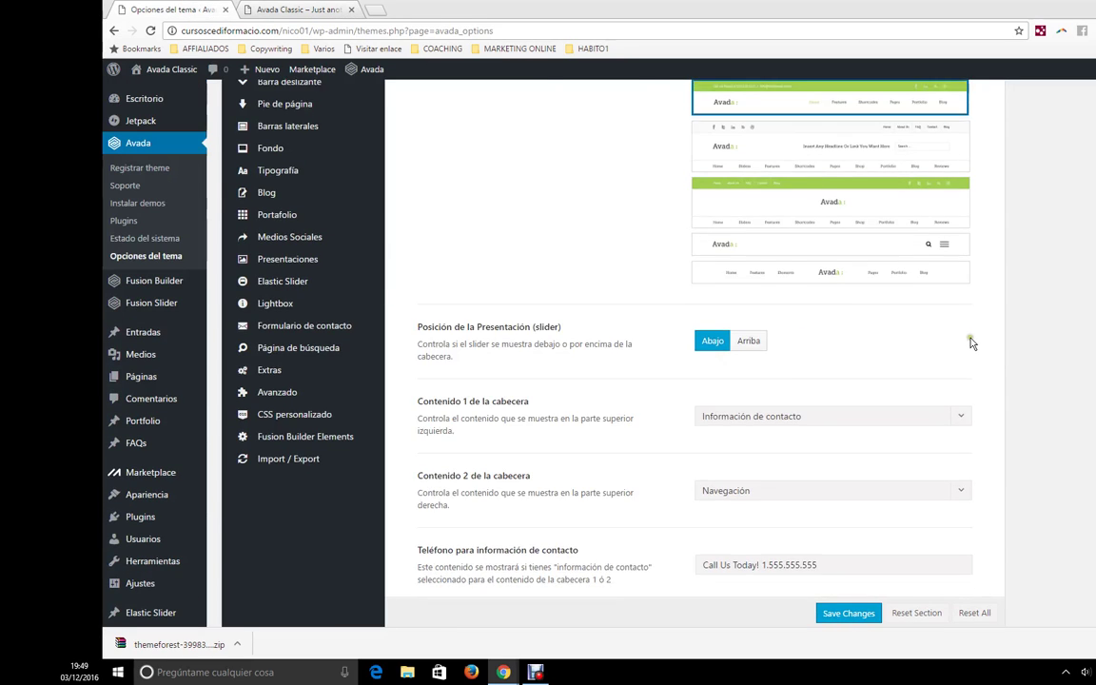
left_click(725, 275)
scroll(722, 382, "down", 3)
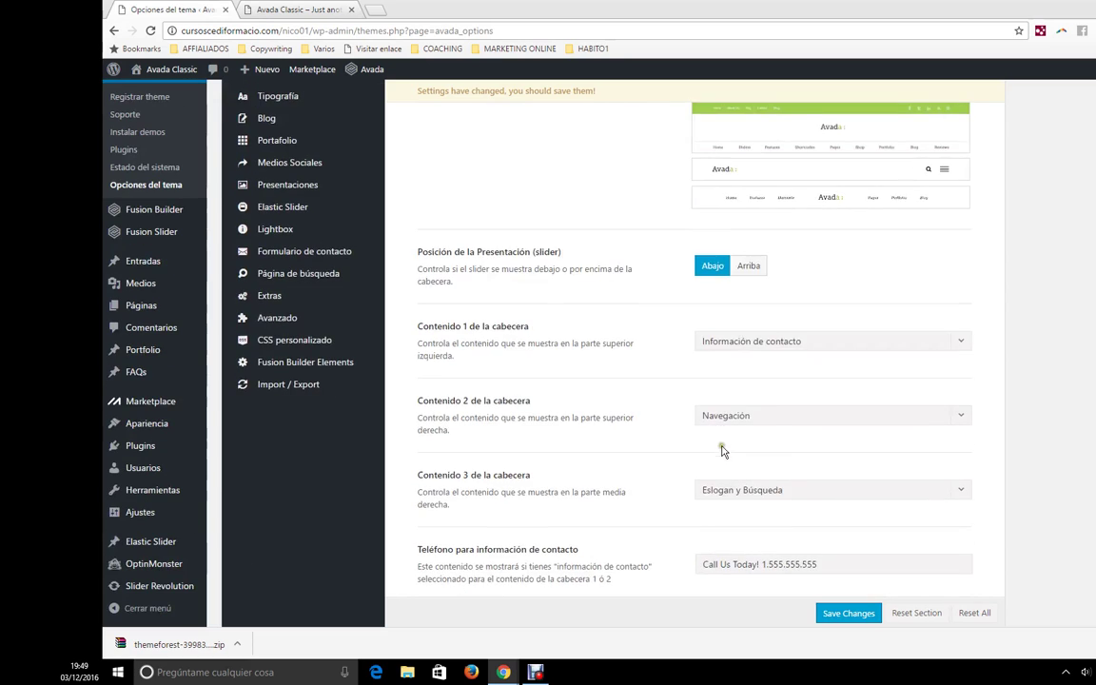
scroll(728, 519, "up", 3)
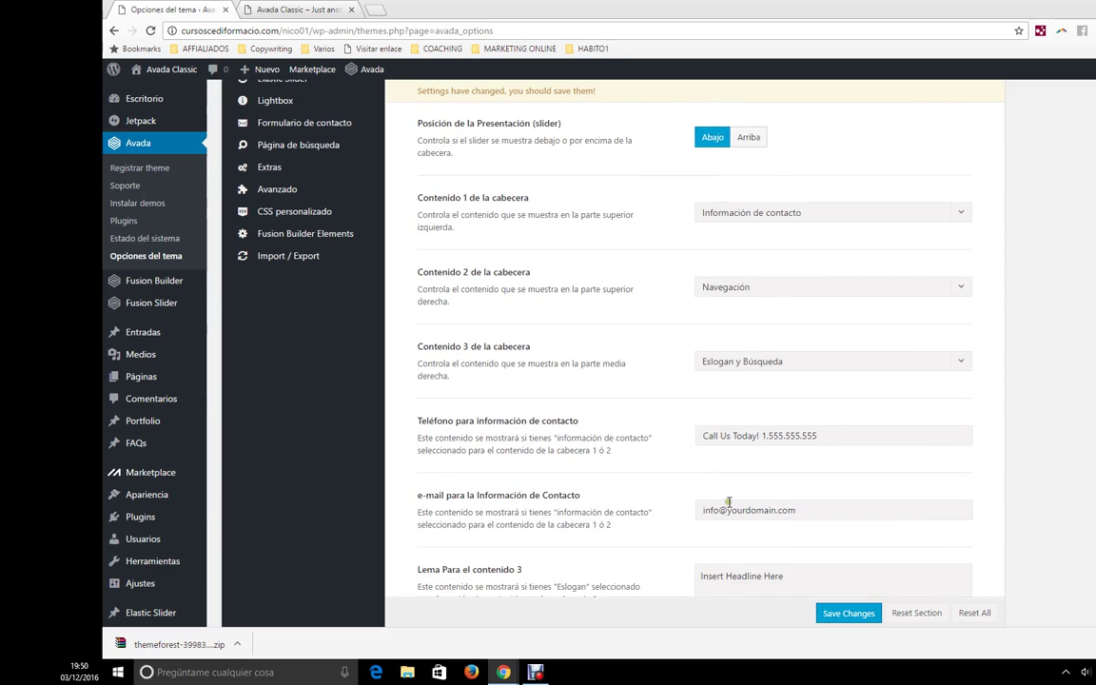
scroll(752, 476, "up", 3)
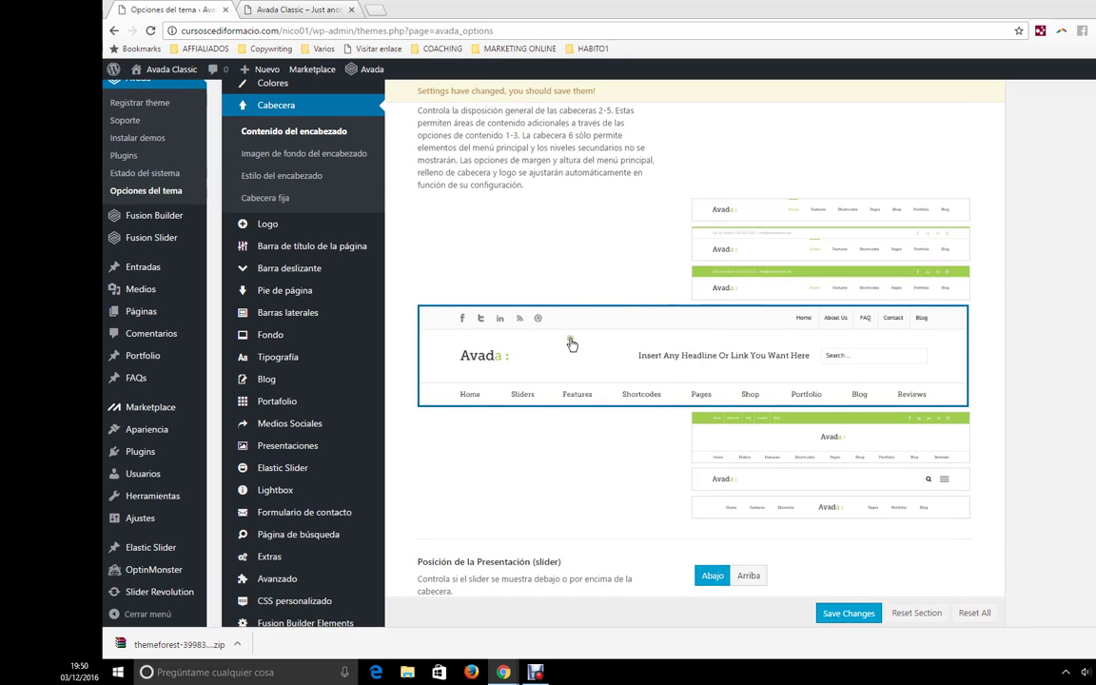
scroll(597, 326, "down", 4)
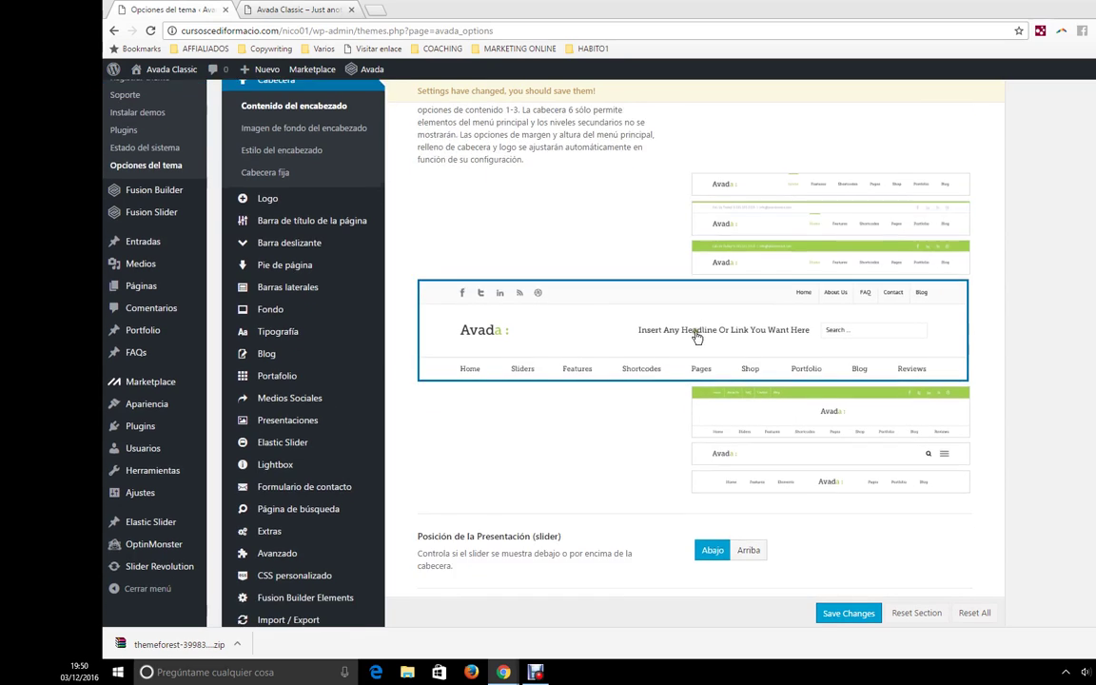
scroll(790, 333, "down", 1)
scroll(666, 276, "up", 2)
- Check the Contenido 1 dropdown choices and leave header content 1 unchanged
left_click(752, 212)
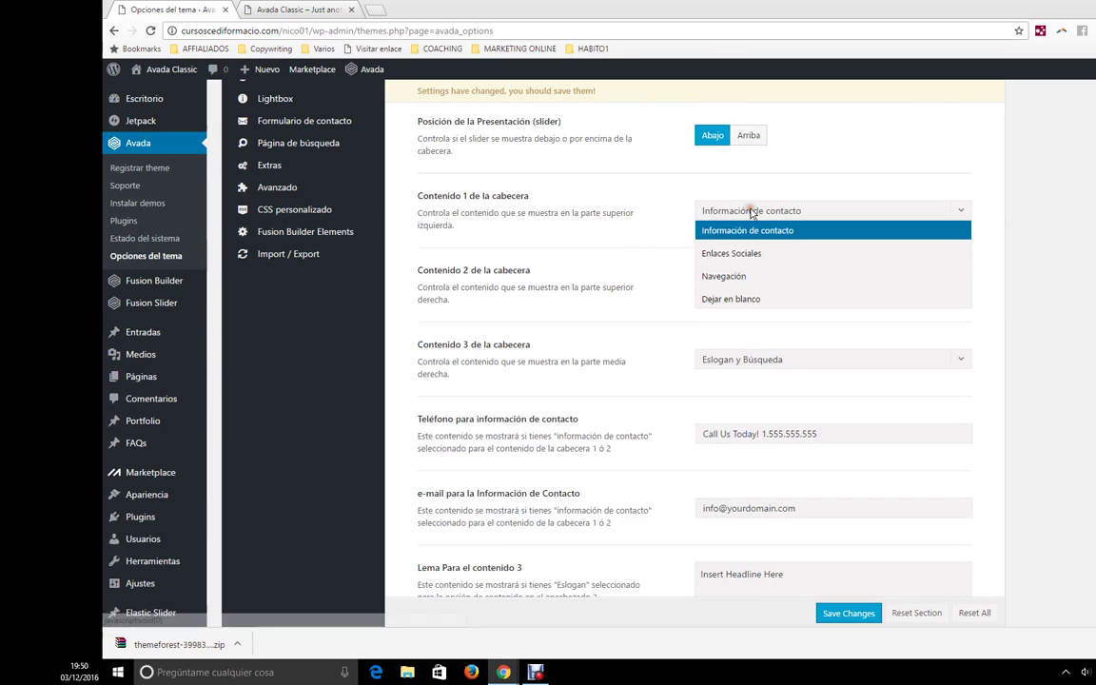
left_click(752, 211)
scroll(655, 235, "up", 4)
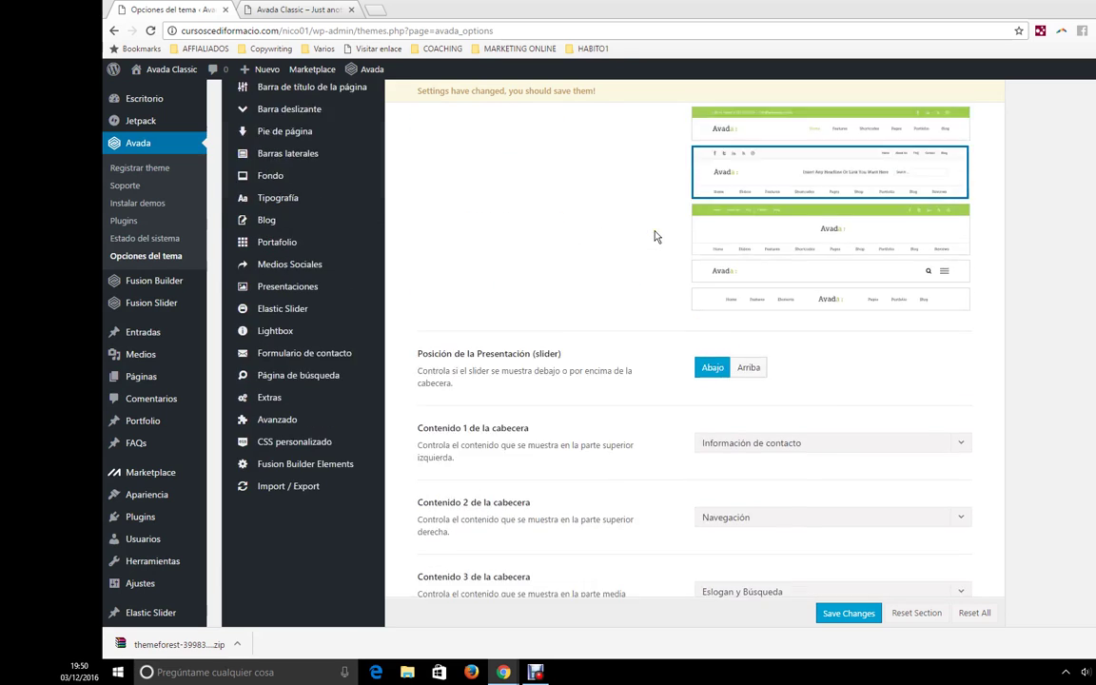
mouse_move(698, 362)
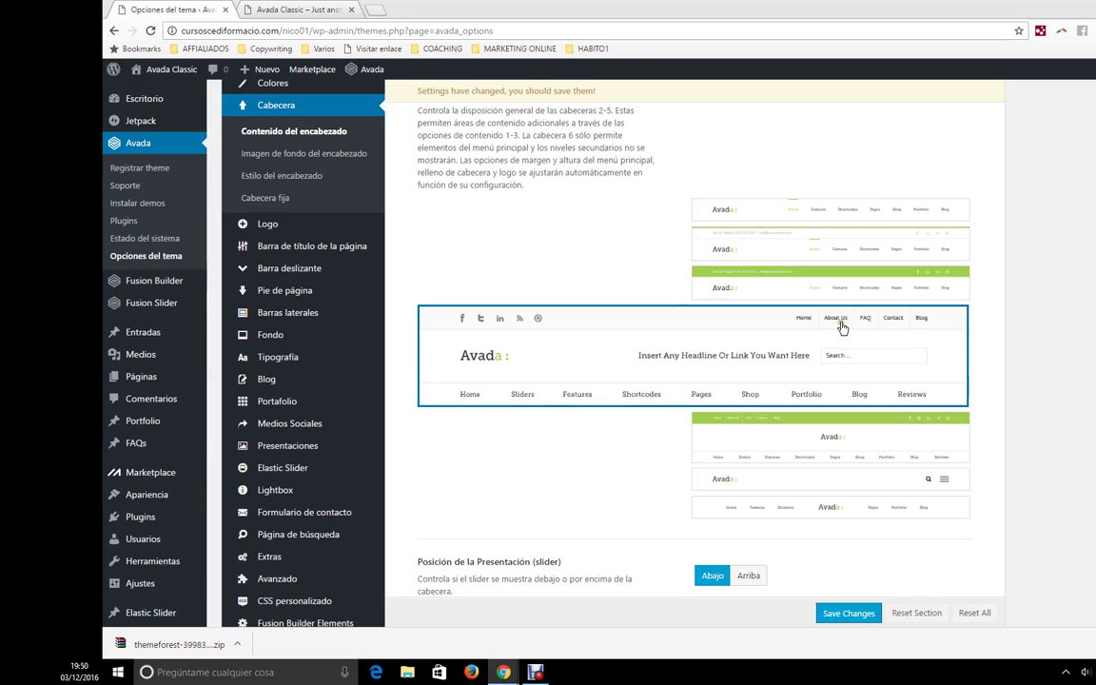
- Keep header content 1 as Información de contacto and set header content 2 to Enlaces Sociales
scroll(824, 453, "down", 1)
scroll(824, 453, "down", 1)
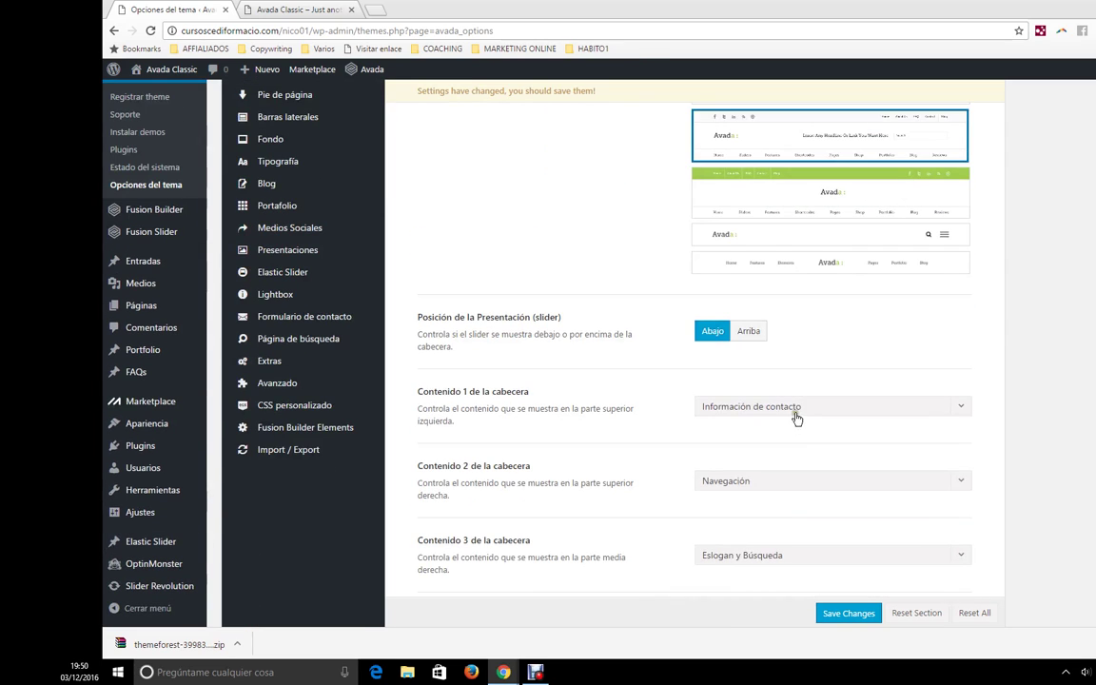
left_click(800, 408)
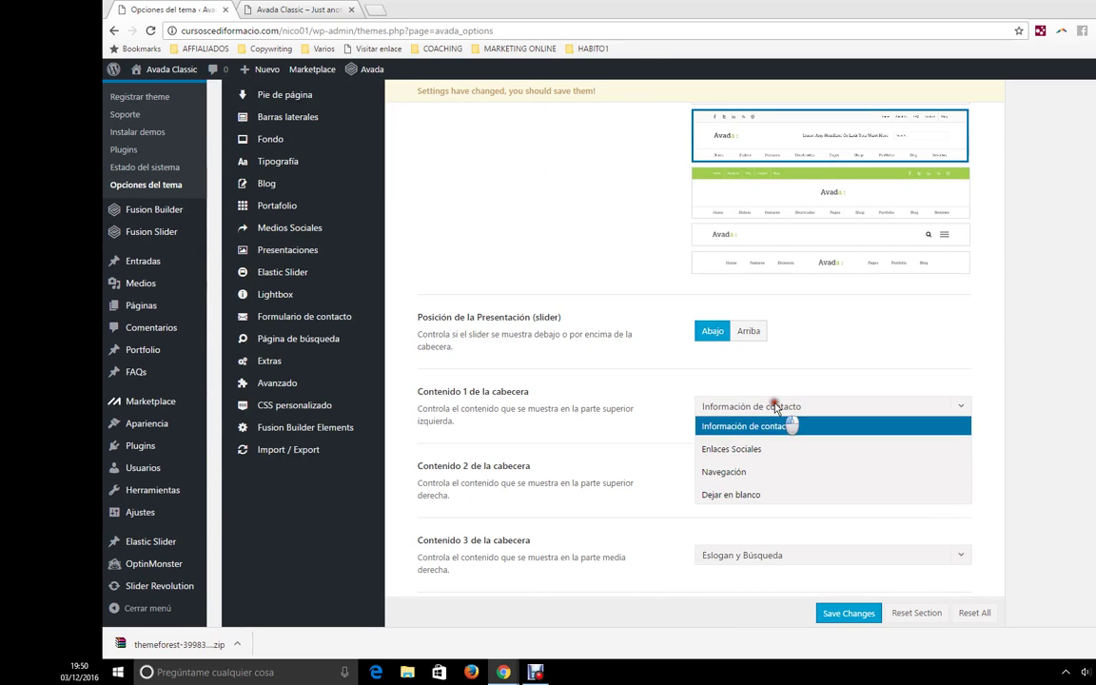
left_click(837, 407)
scroll(721, 438, "down", 1)
scroll(780, 447, "up", 3)
scroll(783, 443, "down", 3)
left_click(784, 355)
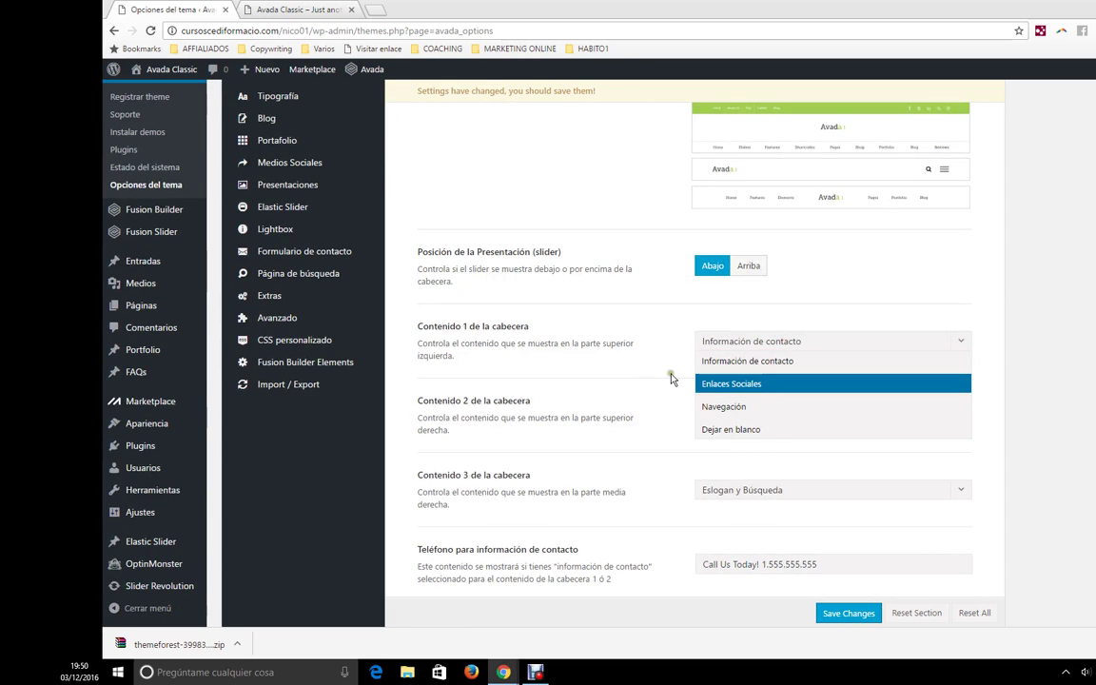
left_click(673, 378)
left_click(740, 419)
left_click(731, 458)
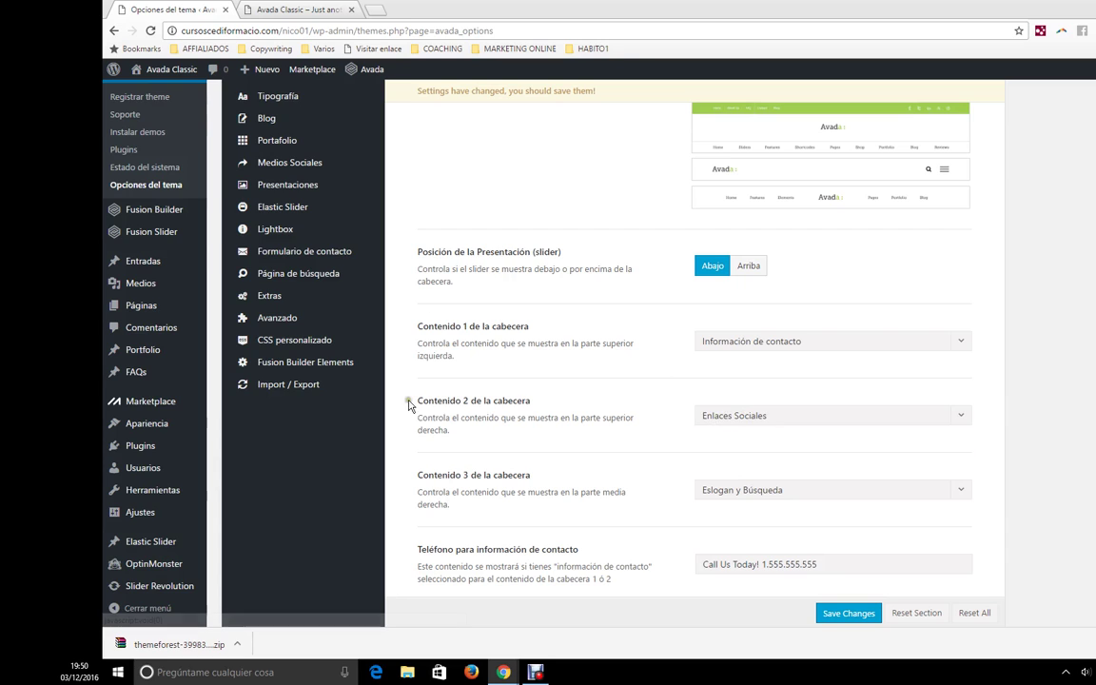
- Open Medios Sociales > Iconos de redes sociales, showing the Facebook link
scroll(362, 380, "up", 1)
scroll(297, 309, "up", 1)
scroll(298, 304, "up", 1)
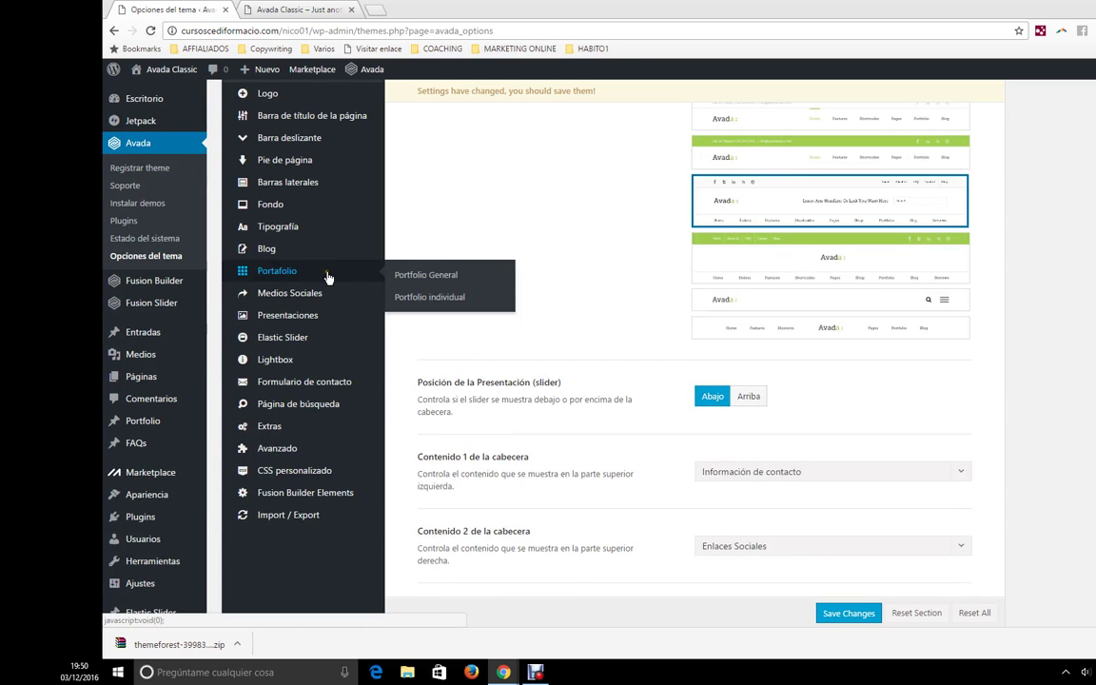
scroll(324, 406, "up", 2)
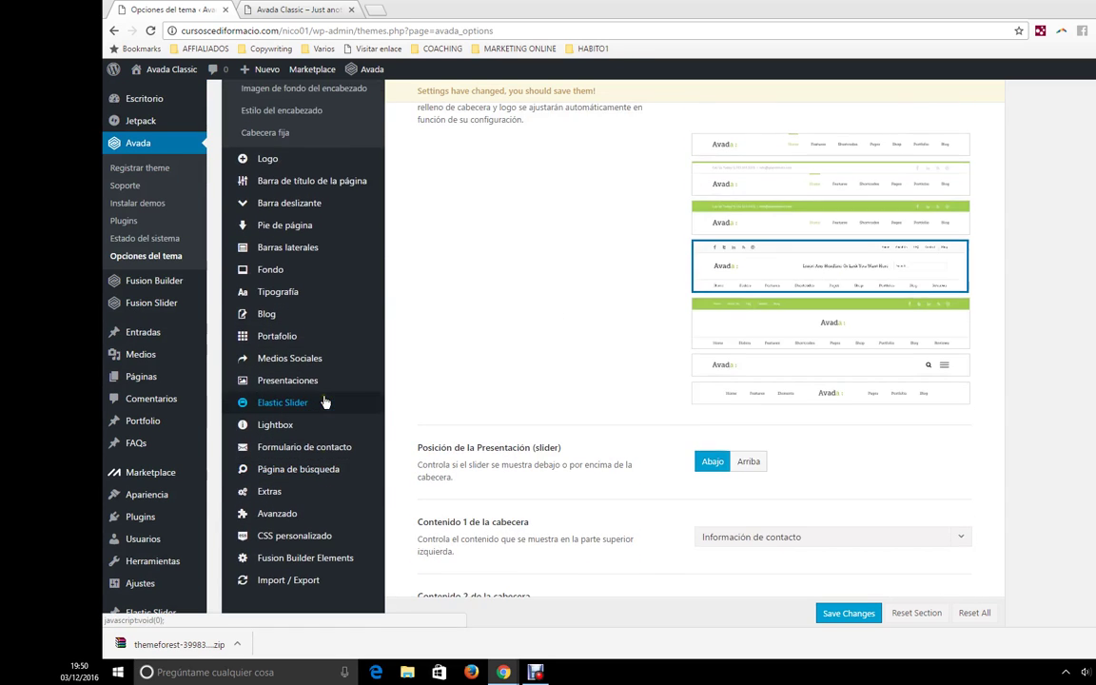
scroll(323, 371, "down", 1)
mouse_move(311, 341)
mouse_move(306, 367)
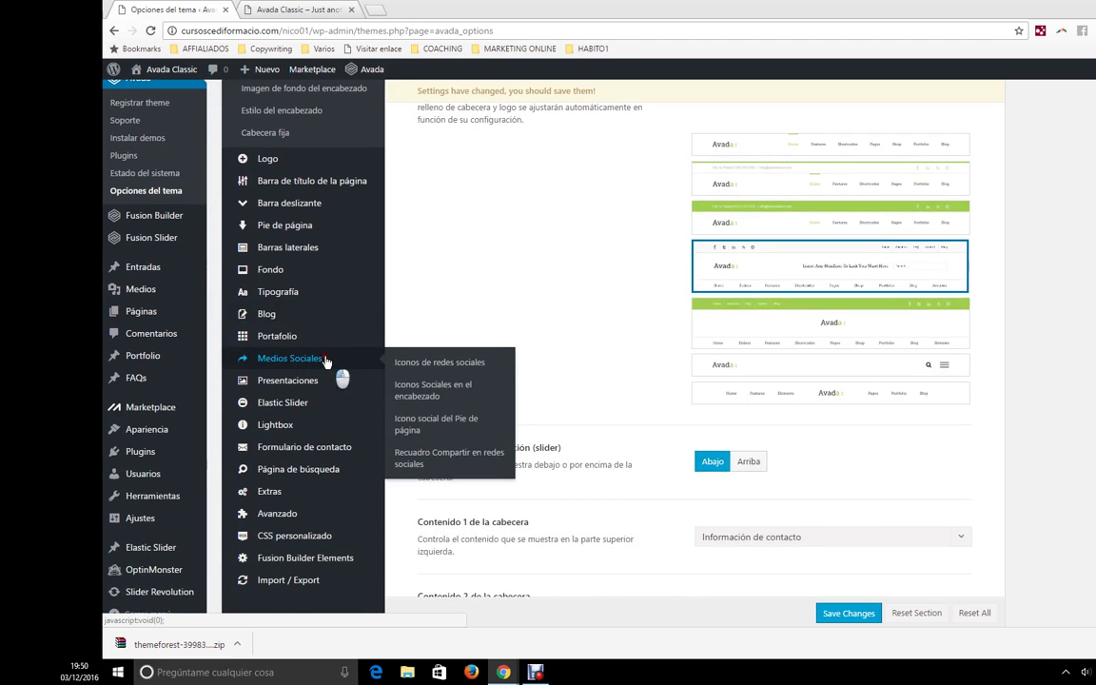
left_click(324, 359)
- Add four empty entries to Links de redes sociales below the Facebook link
scroll(859, 247, "up", 1)
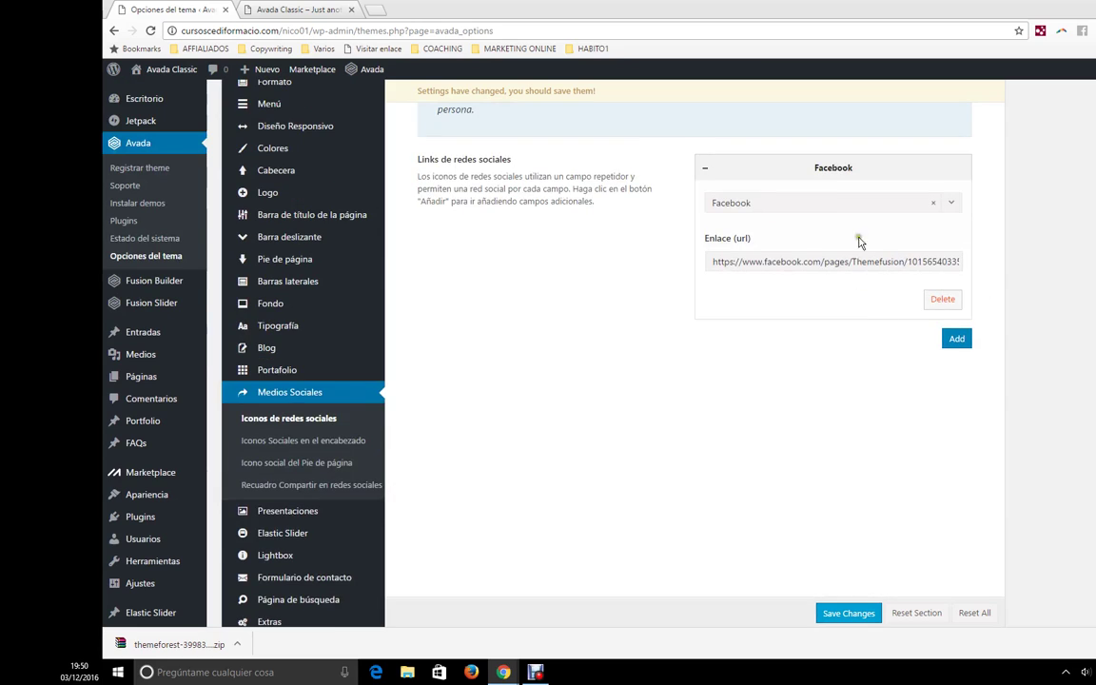
left_click(949, 340)
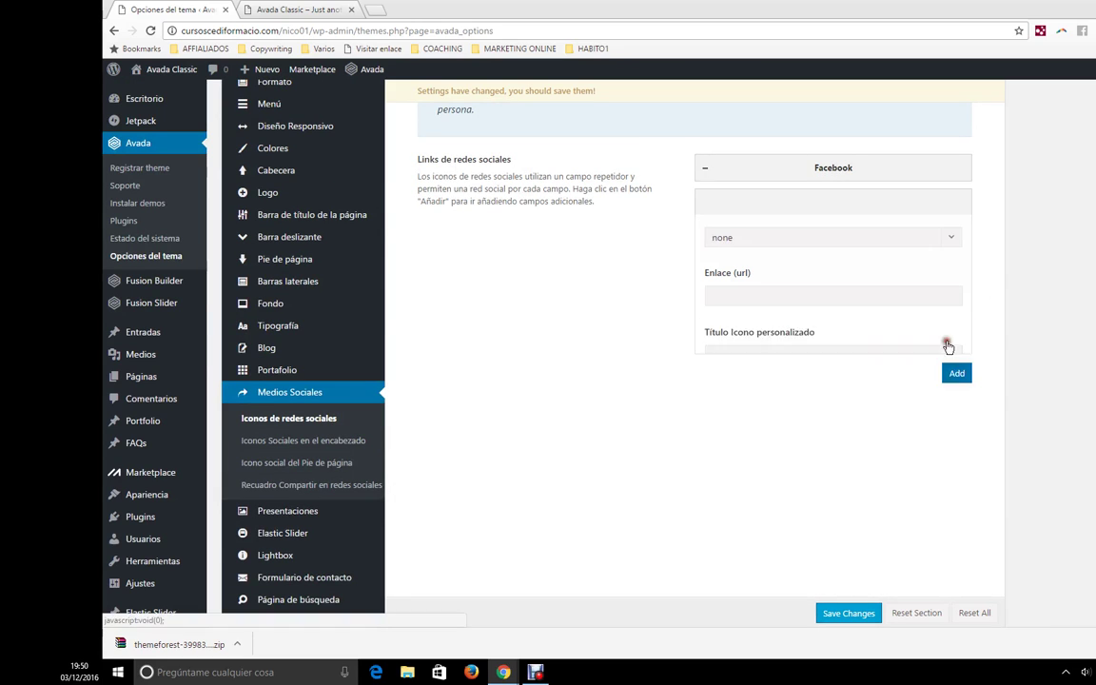
left_click(953, 372)
left_click(955, 407)
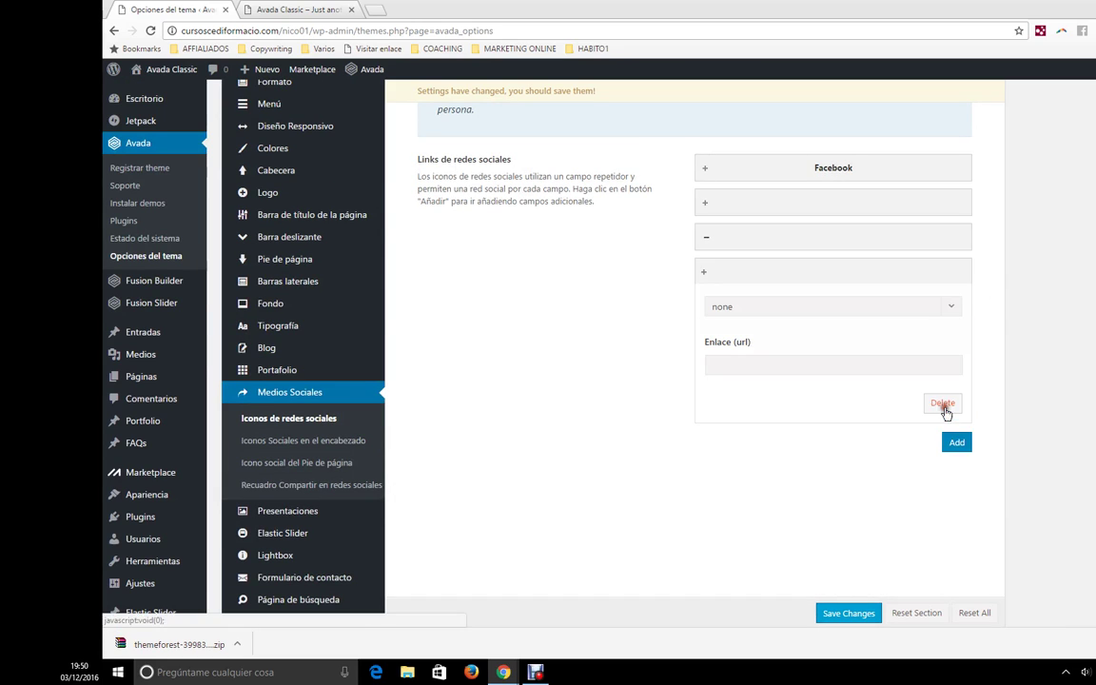
left_click(955, 442)
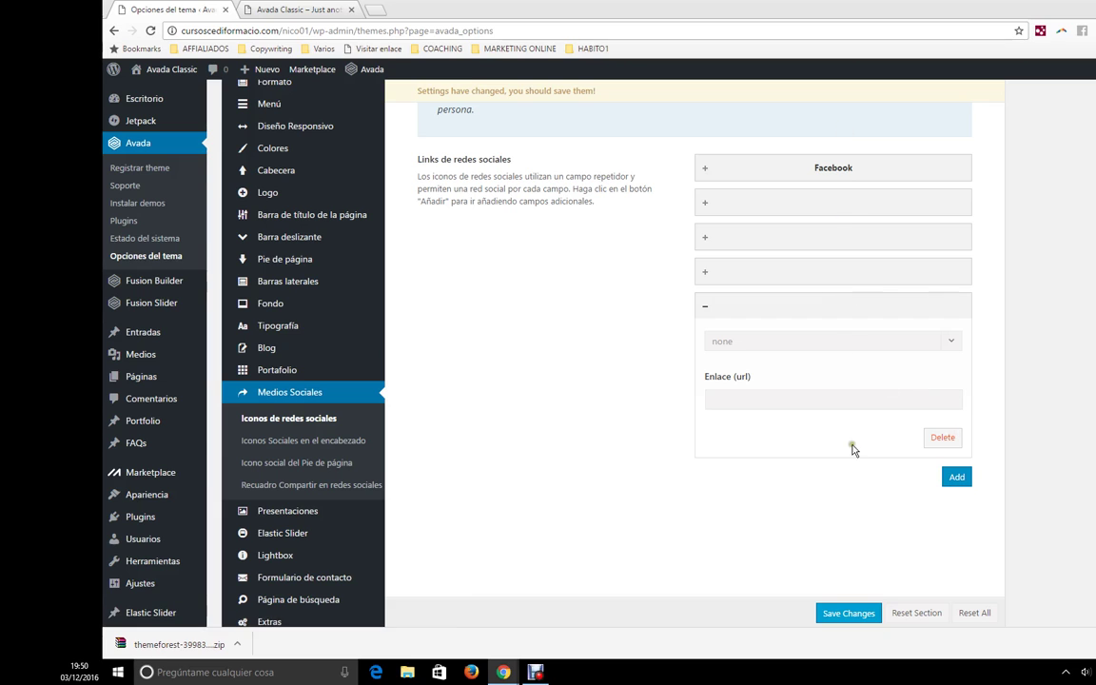
scroll(554, 440, "up", 1)
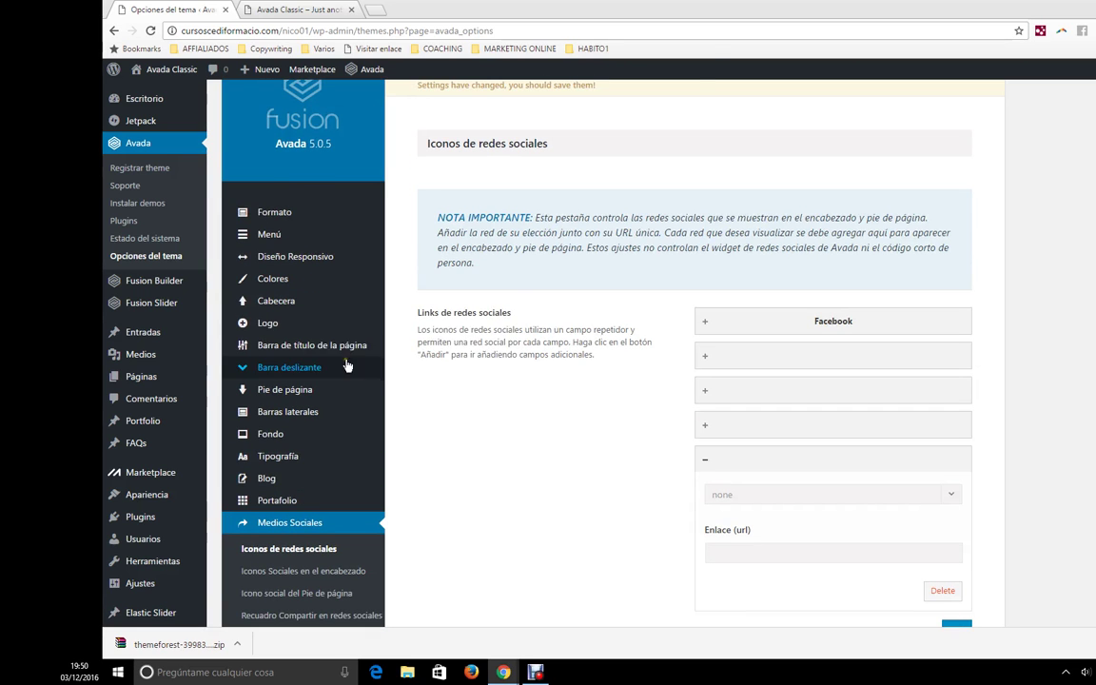
mouse_move(305, 301)
left_click(369, 304)
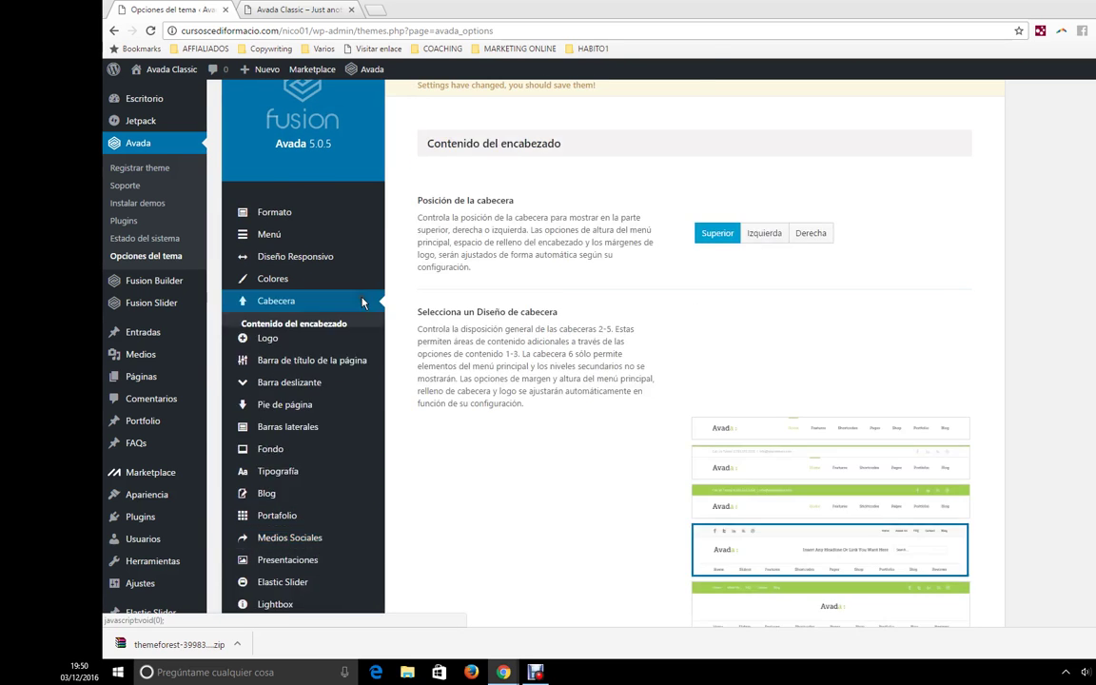
scroll(741, 355, "down", 3)
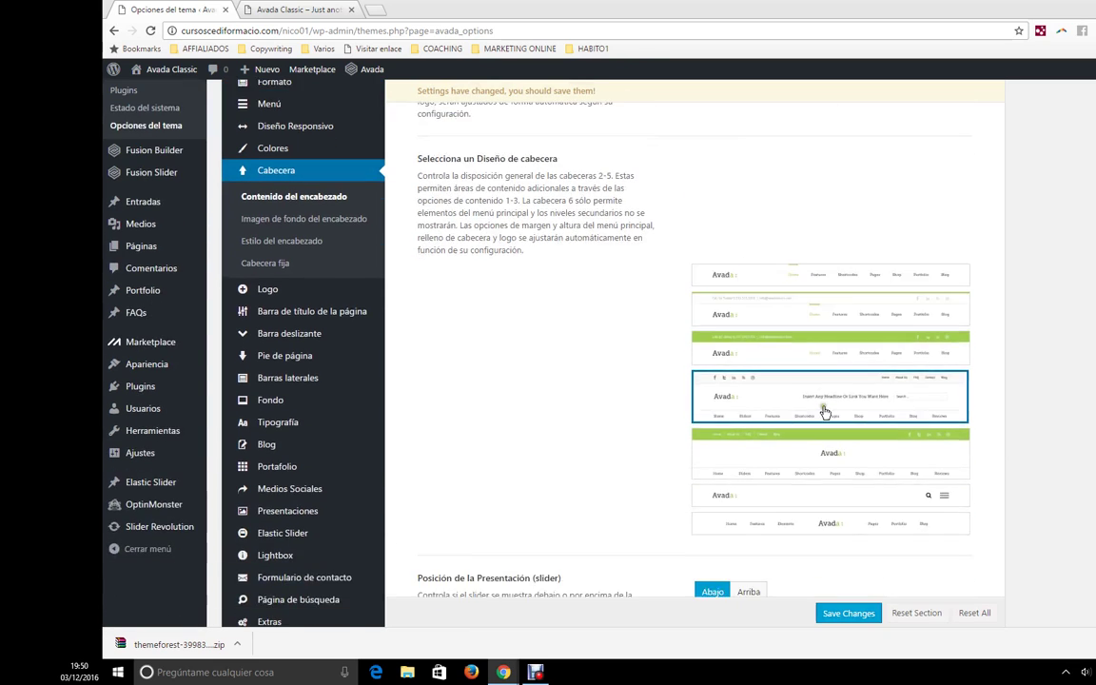
mouse_move(750, 403)
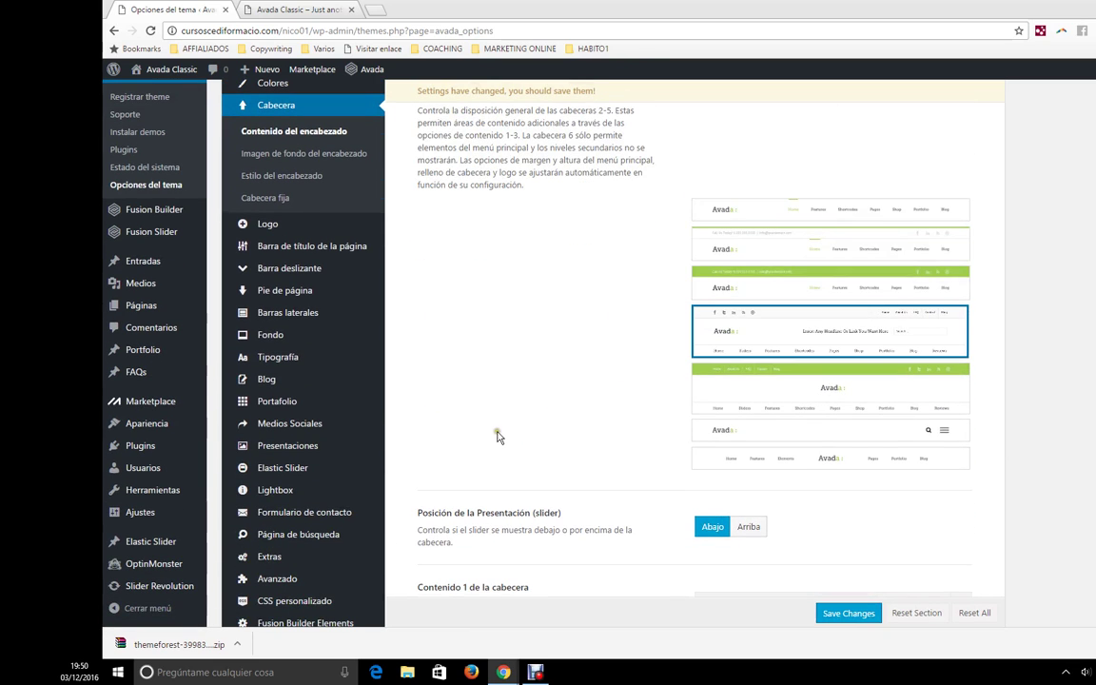
scroll(497, 435, "down", 1)
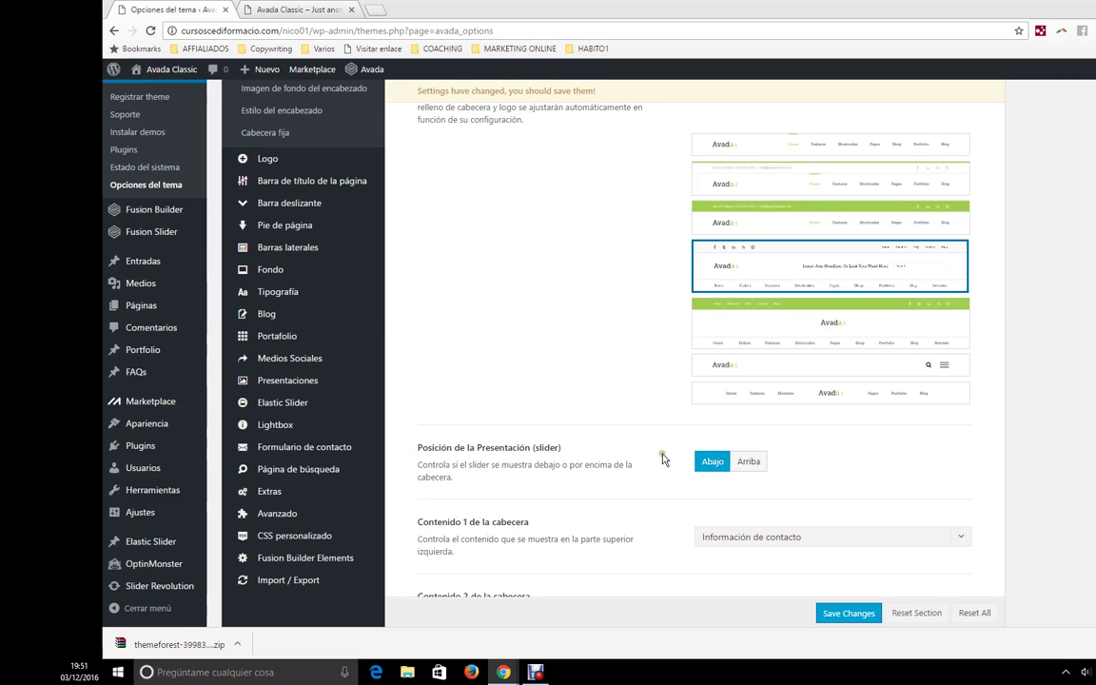
scroll(362, 250, "up", 1)
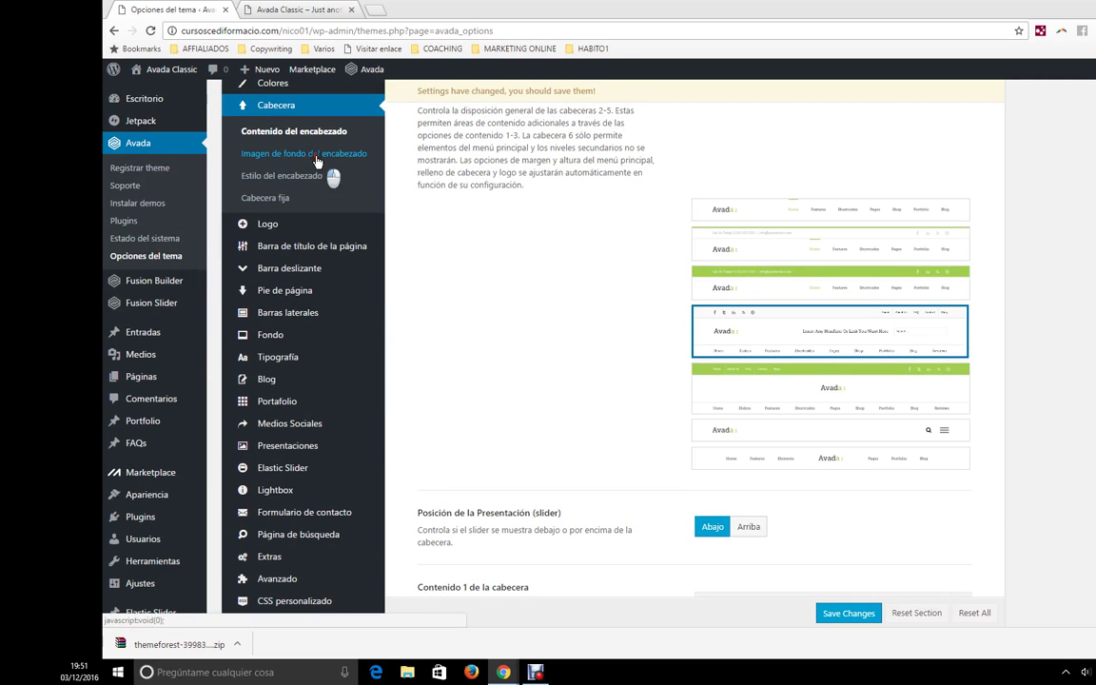
- Open Imagen de fondo del encabezado, glance at the live site header, and come back
left_click(317, 156)
scroll(580, 247, "up", 3)
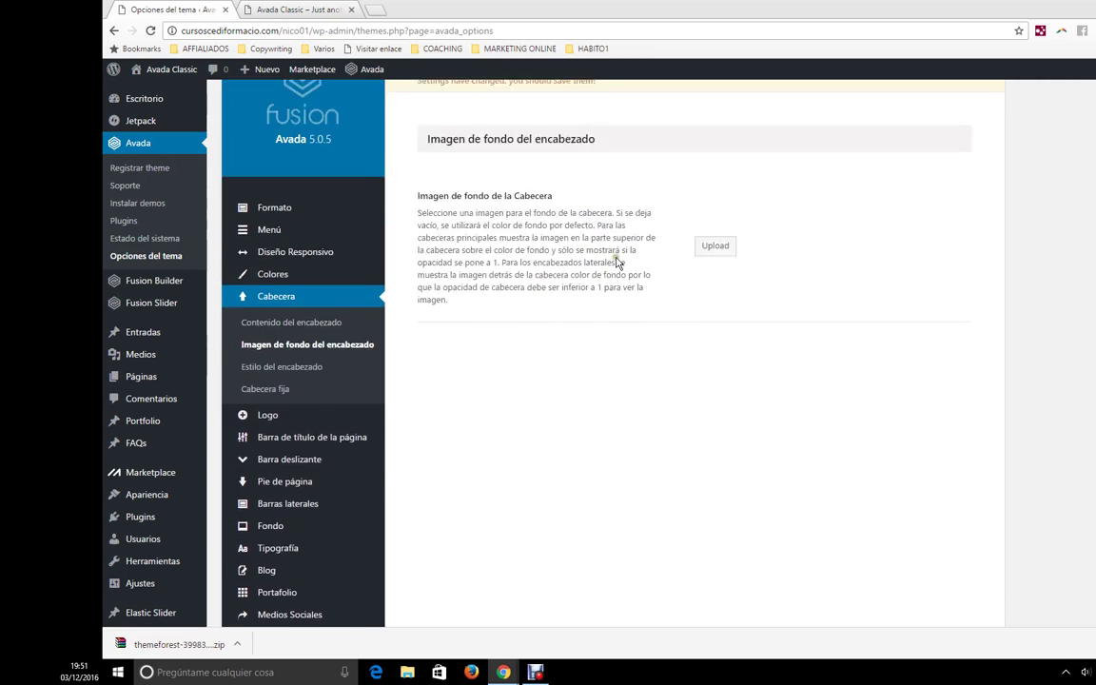
left_click(302, 8)
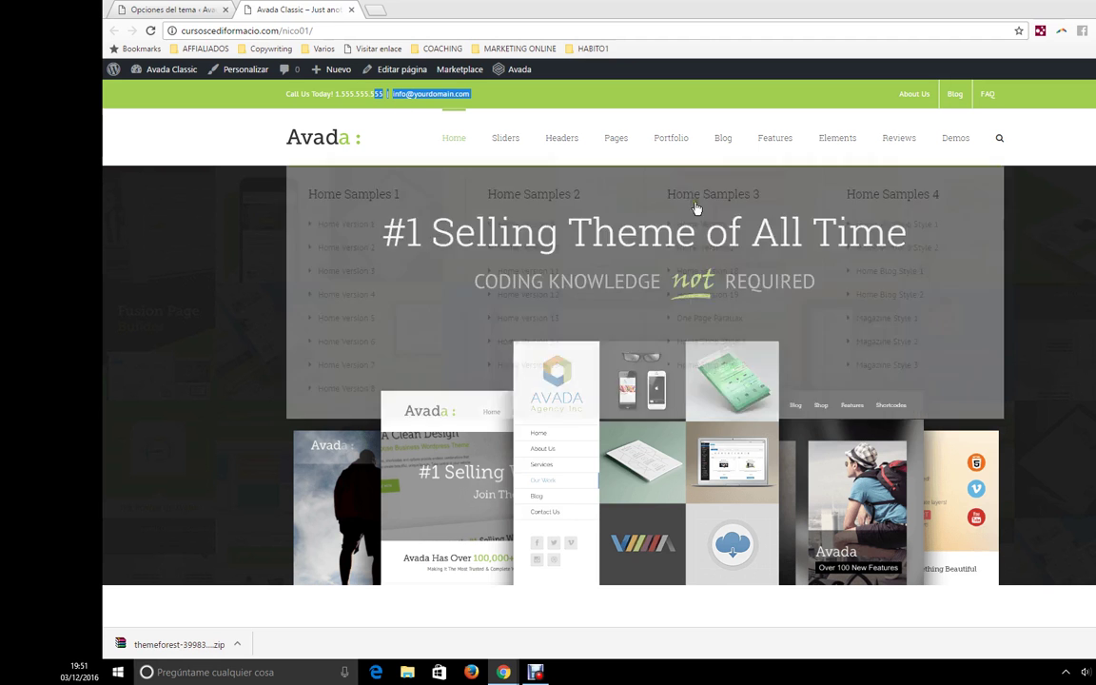
left_click(221, 9)
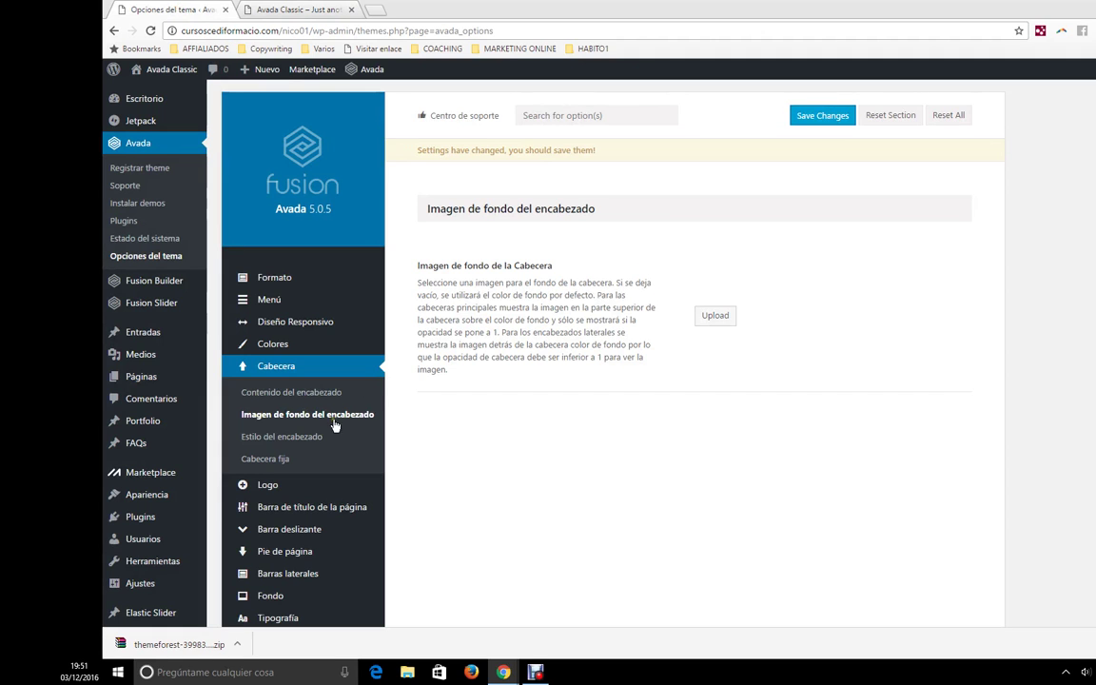
- Open Cabecera > Estilo del encabezado and look through its settings
left_click(286, 439)
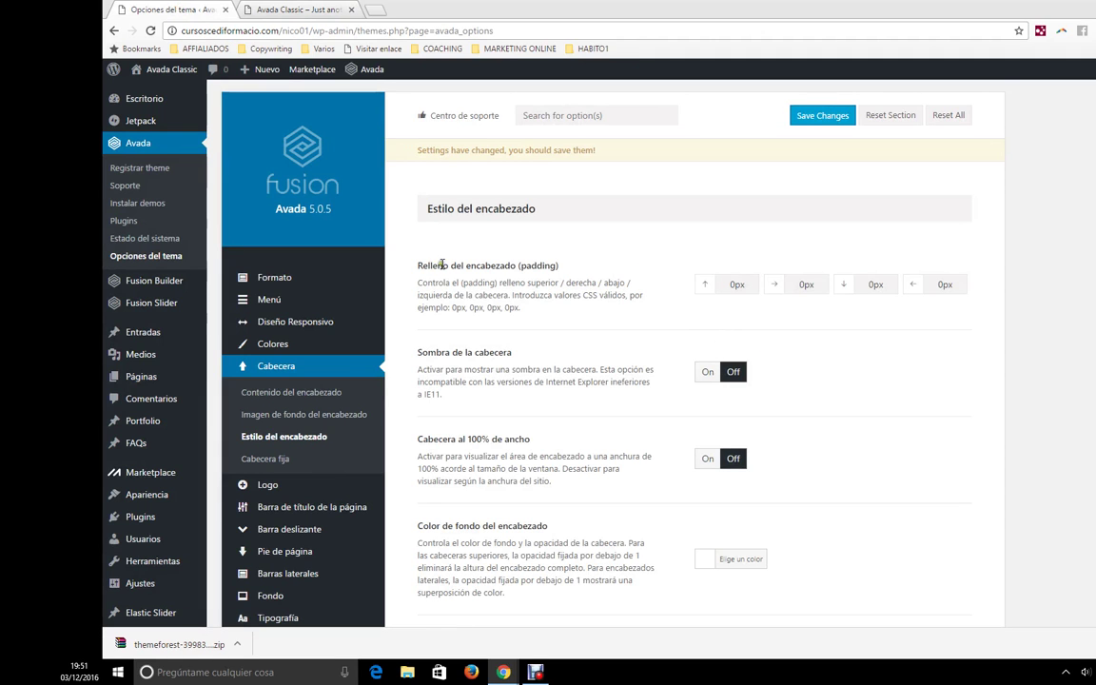
scroll(566, 289, "down", 3)
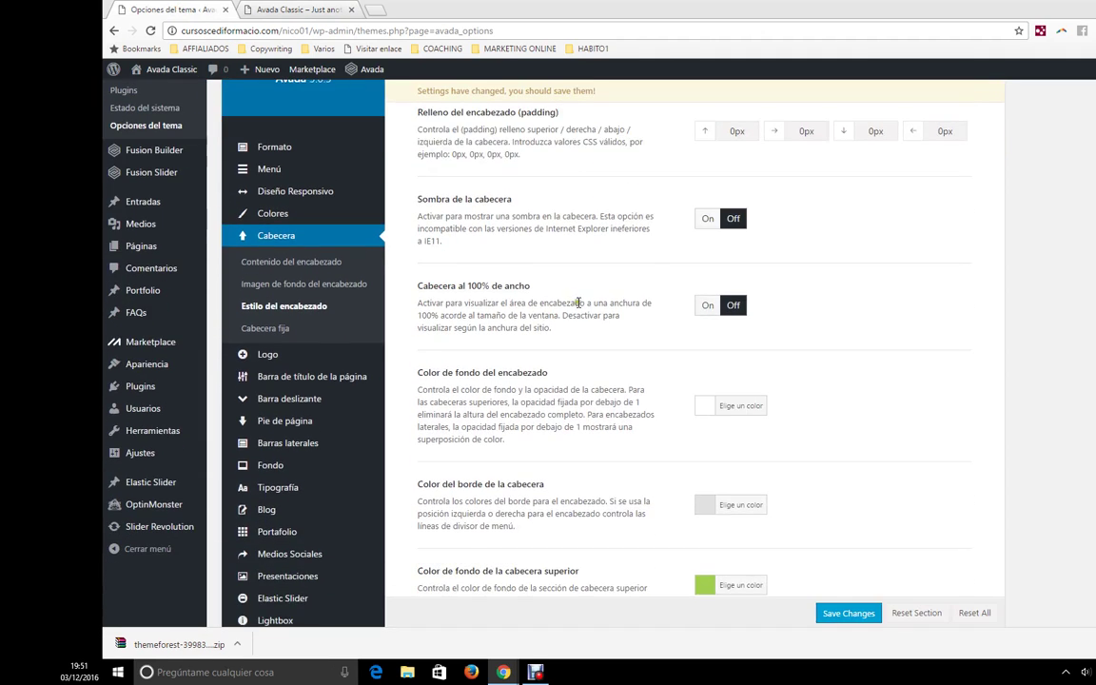
scroll(633, 326, "up", 3)
left_click_drag(463, 269, 550, 272)
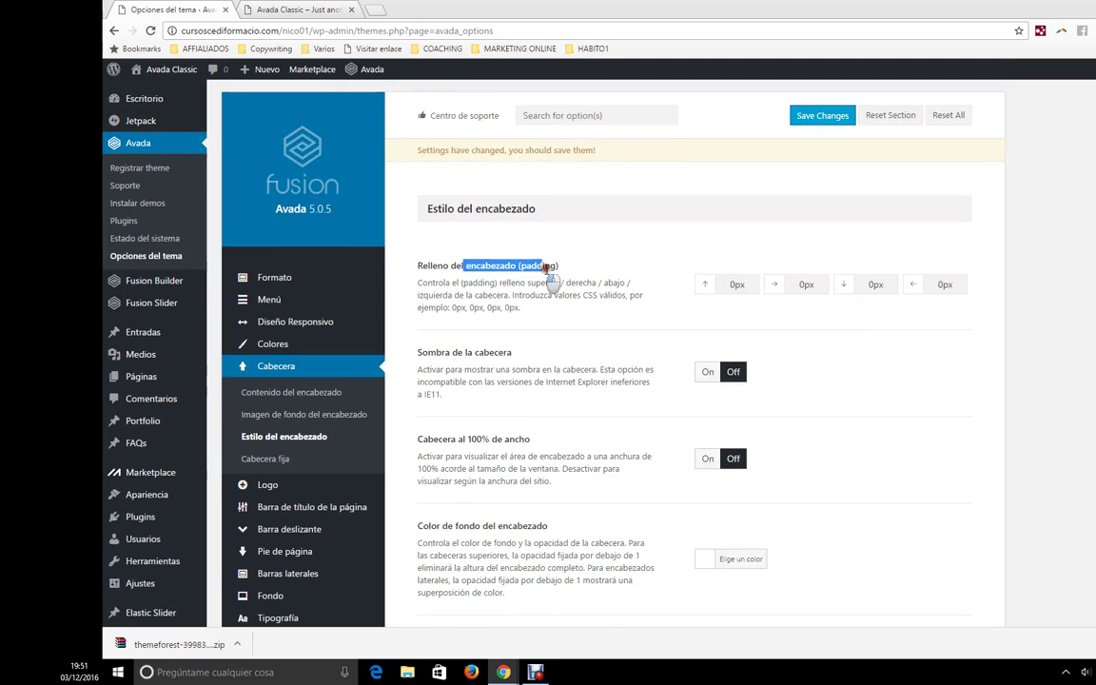
scroll(534, 324, "down", 1)
scroll(624, 362, "down", 1)
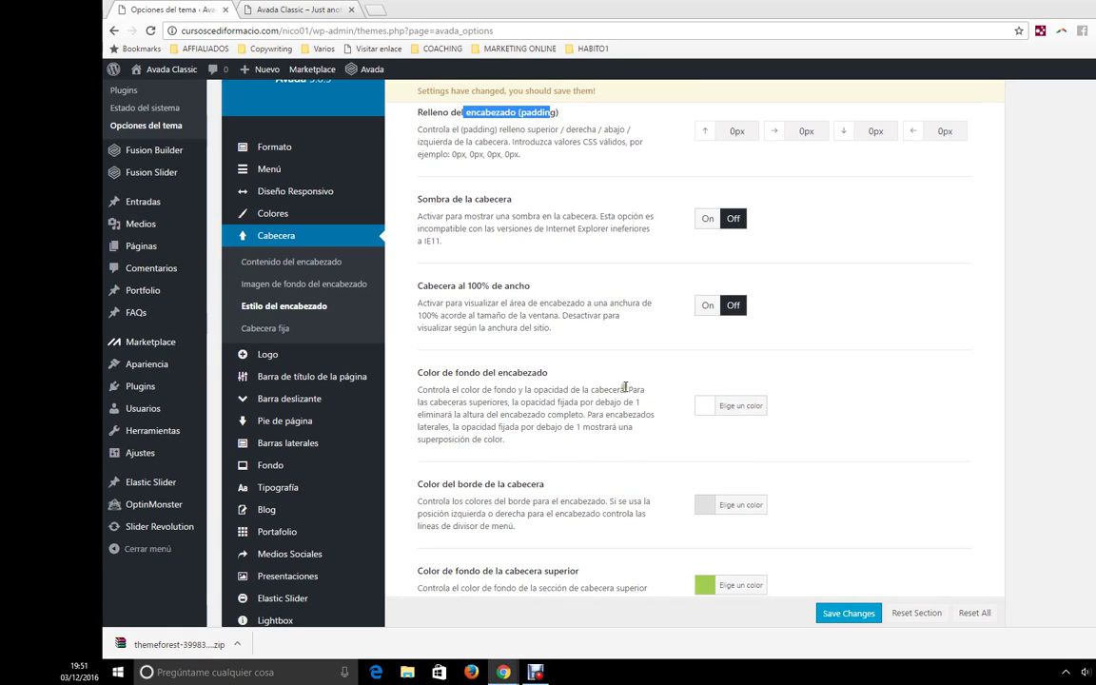
scroll(470, 433, "down", 2)
scroll(517, 364, "down", 1)
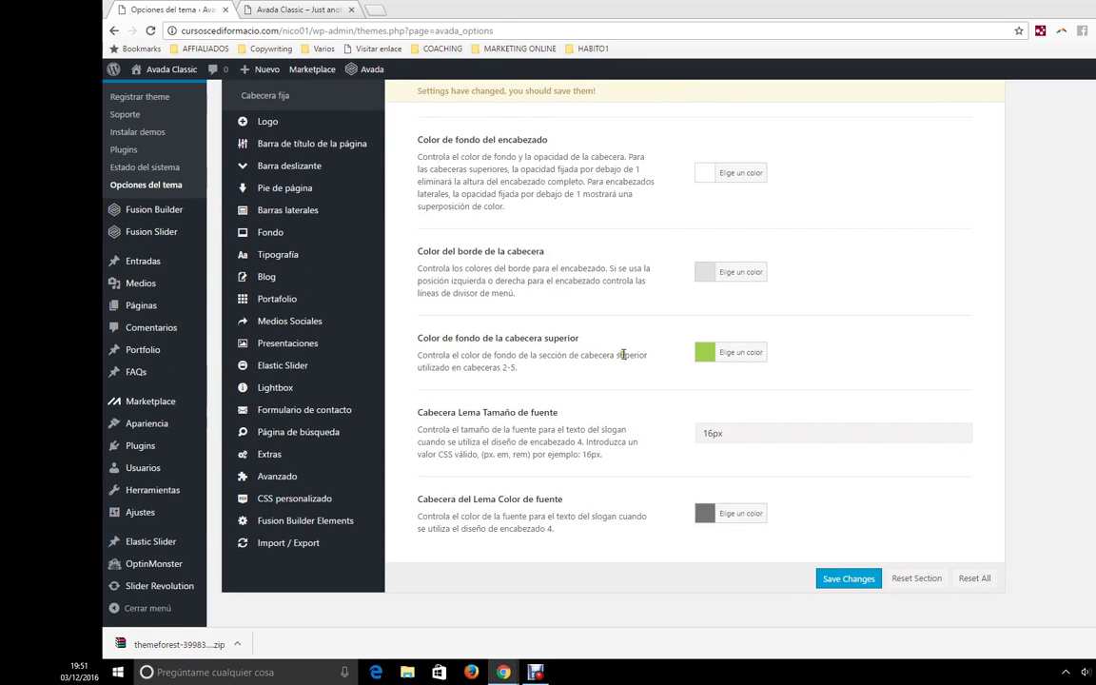
- Check the live site header, then open Cabecera fija: fixed header On, tablets and mobiles Off
left_click(278, 9)
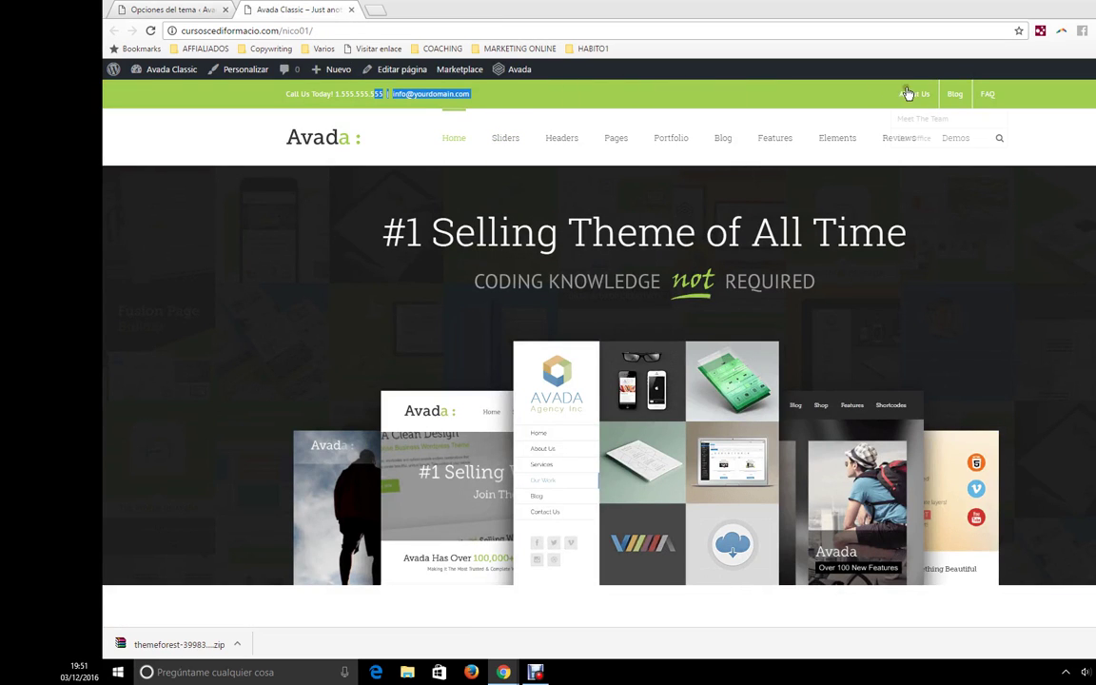
left_click(194, 8)
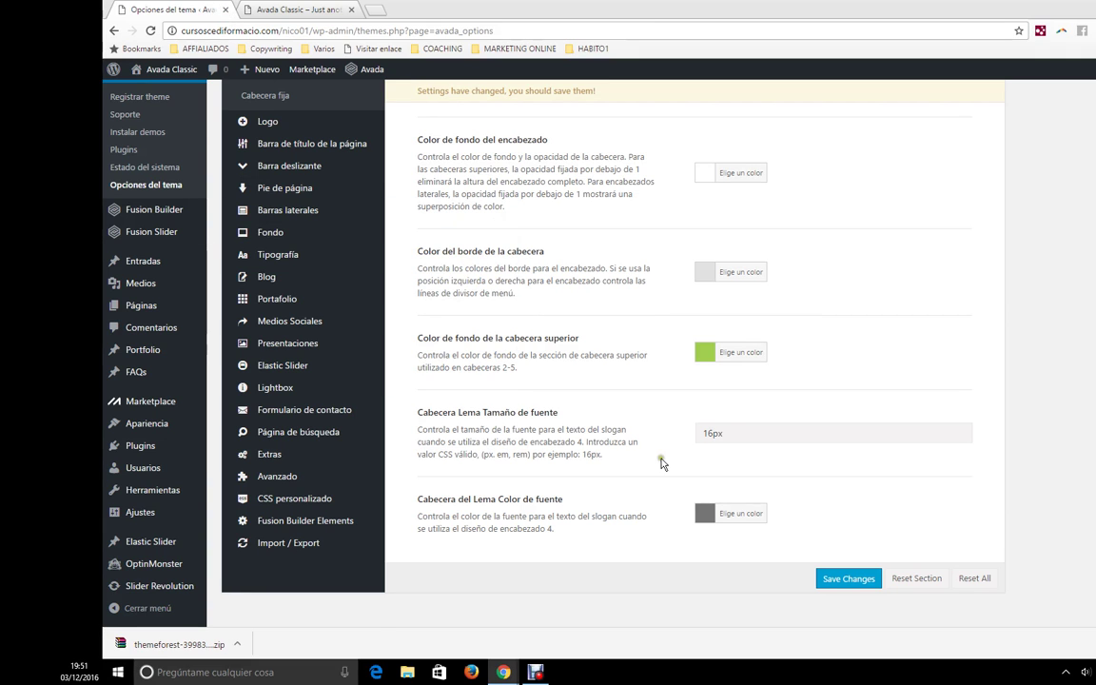
scroll(599, 463, "up", 1)
scroll(669, 514, "up", 2)
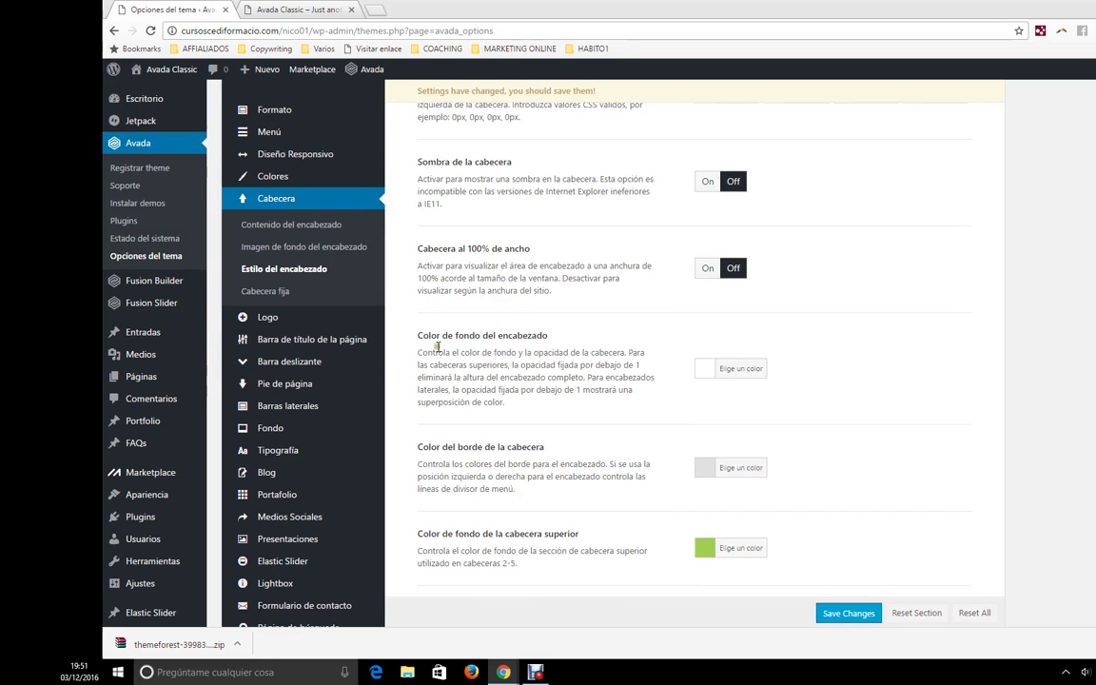
left_click(265, 290)
scroll(636, 333, "up", 3)
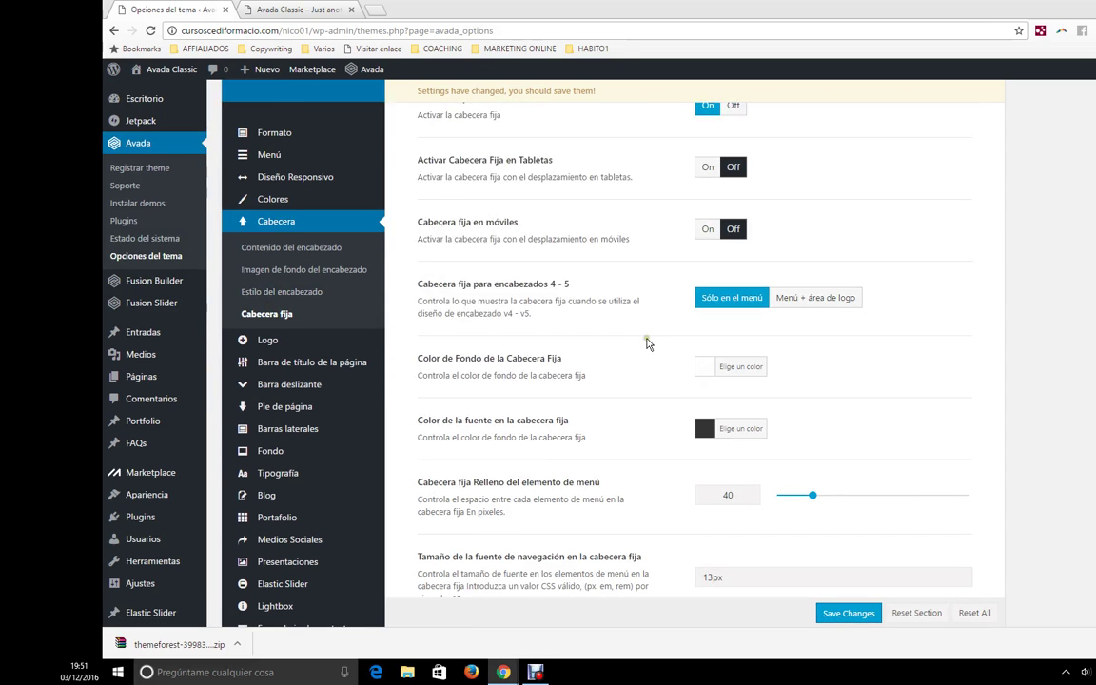
- Scroll through the header on the front-end site
left_click(326, 7)
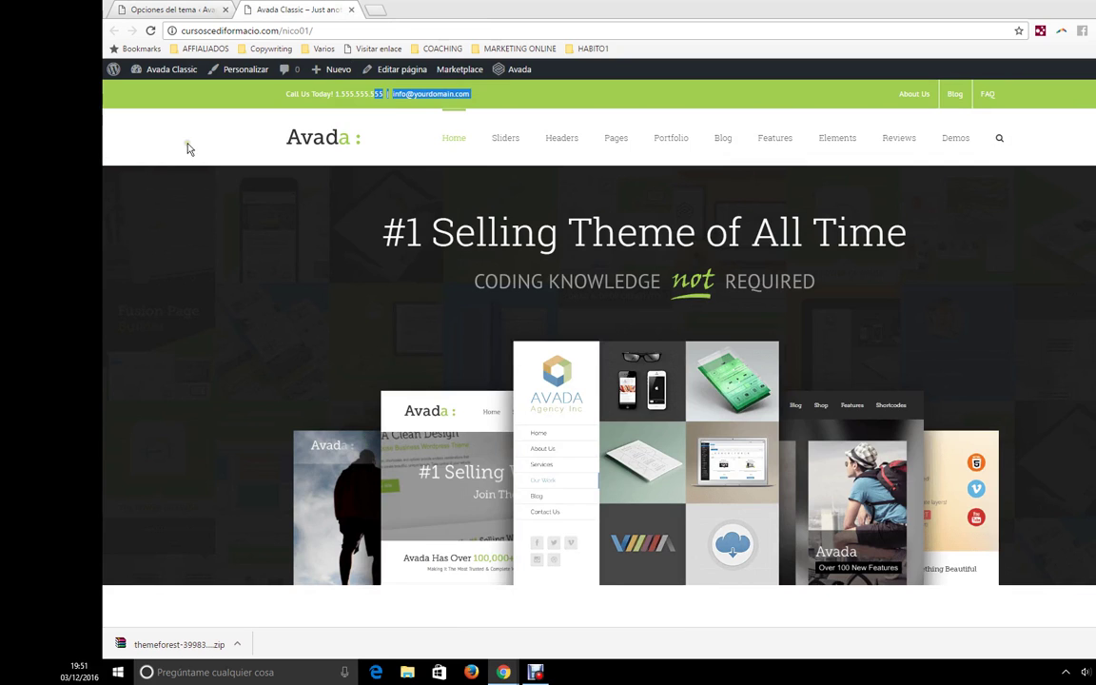
scroll(188, 148, "down", 10)
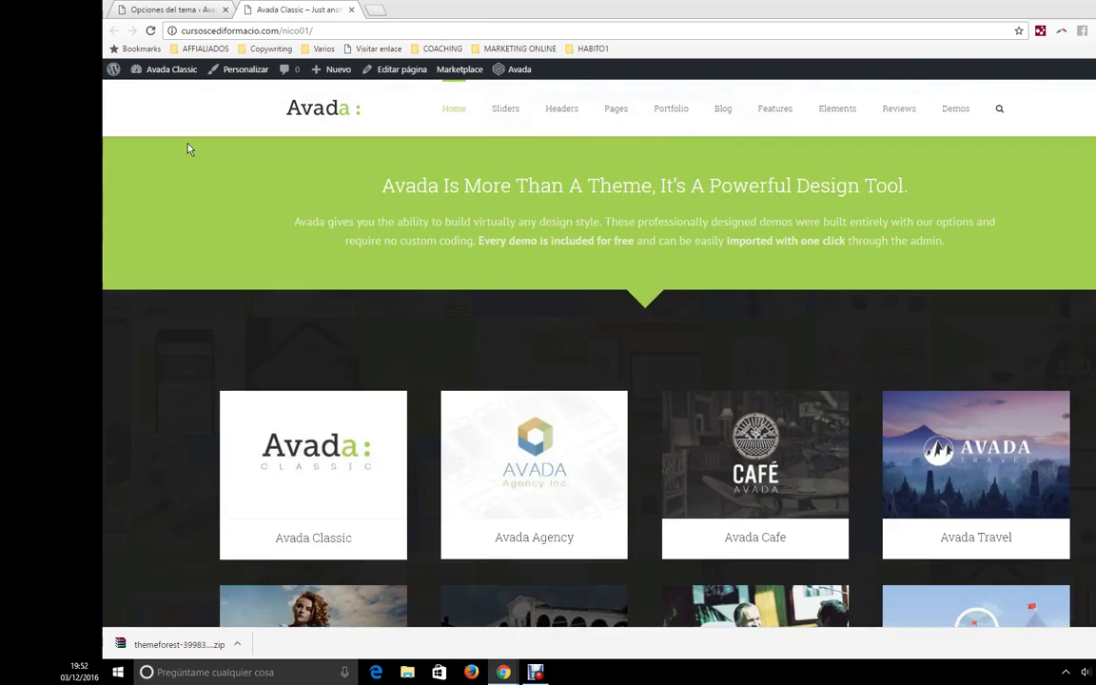
scroll(188, 147, "down", 5)
- Back in theme options, open the Logo section showing left alignment and 31px/0px/0px/0px margins
left_click(145, 9)
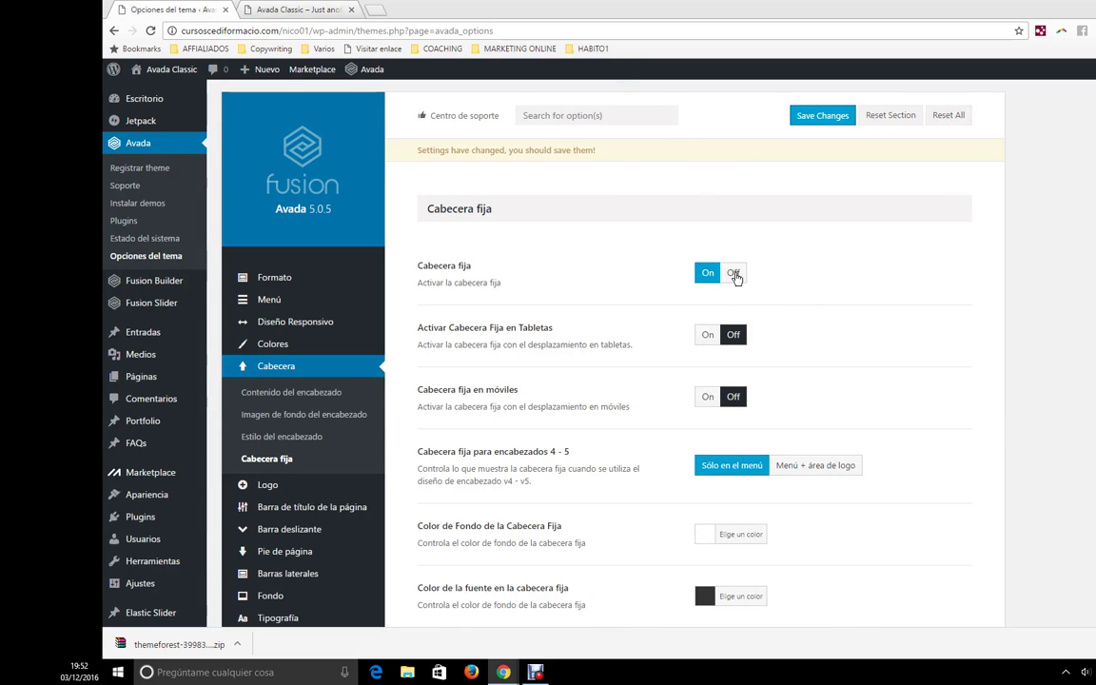
scroll(710, 397, "down", 3)
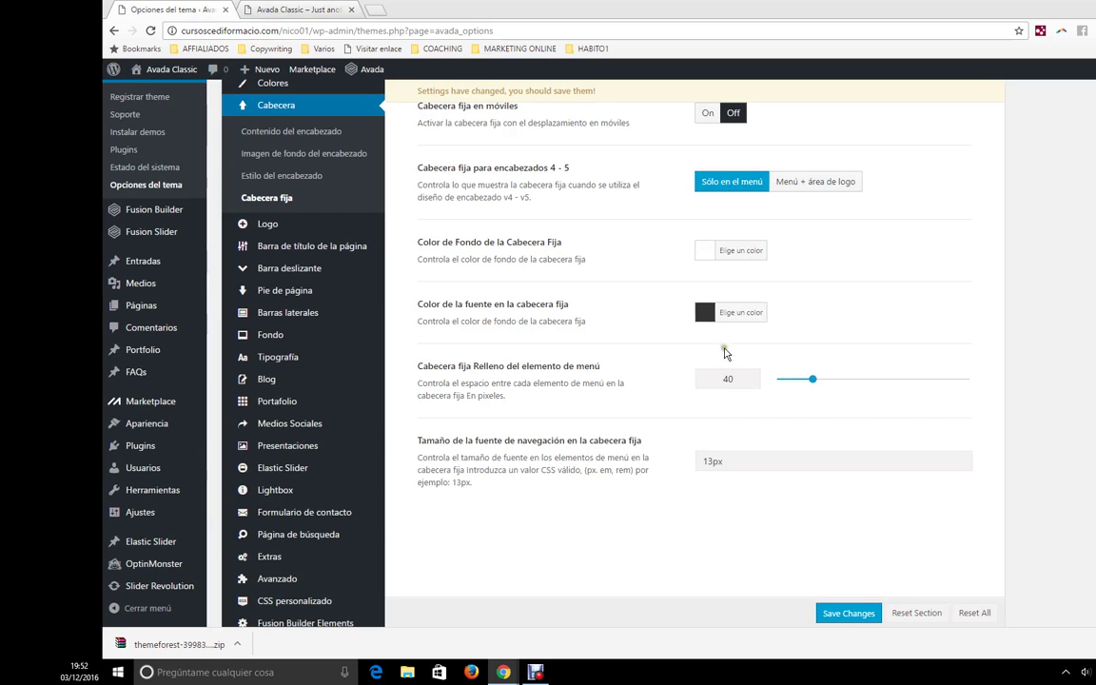
scroll(804, 325, "up", 1)
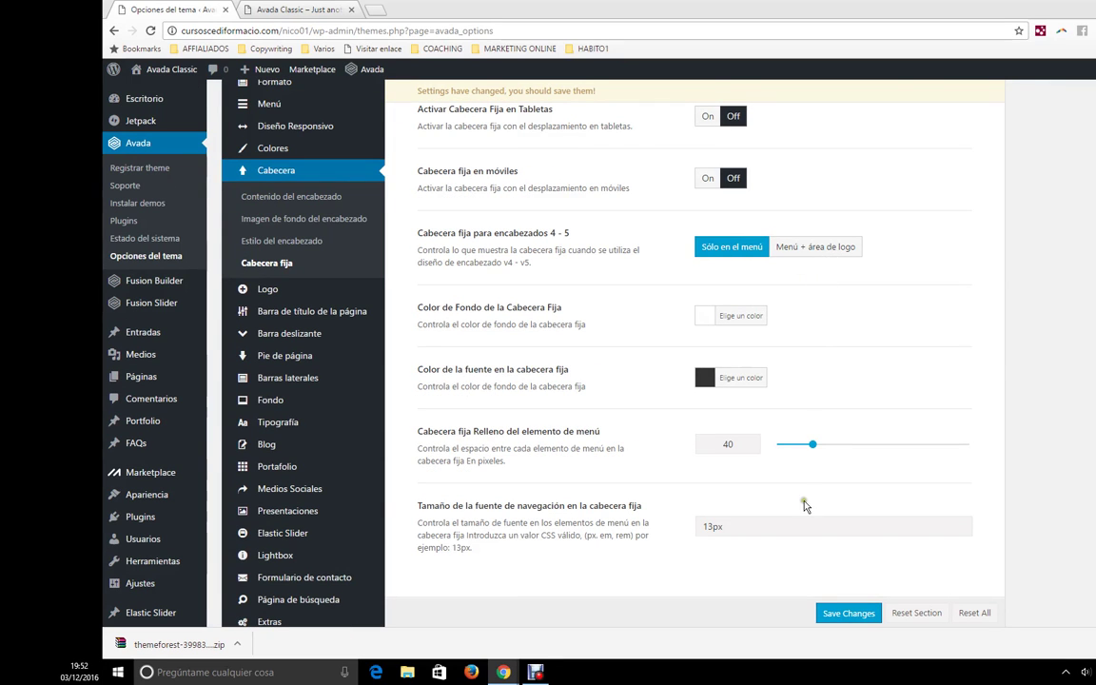
scroll(805, 494, "up", 3)
scroll(800, 421, "up", 1)
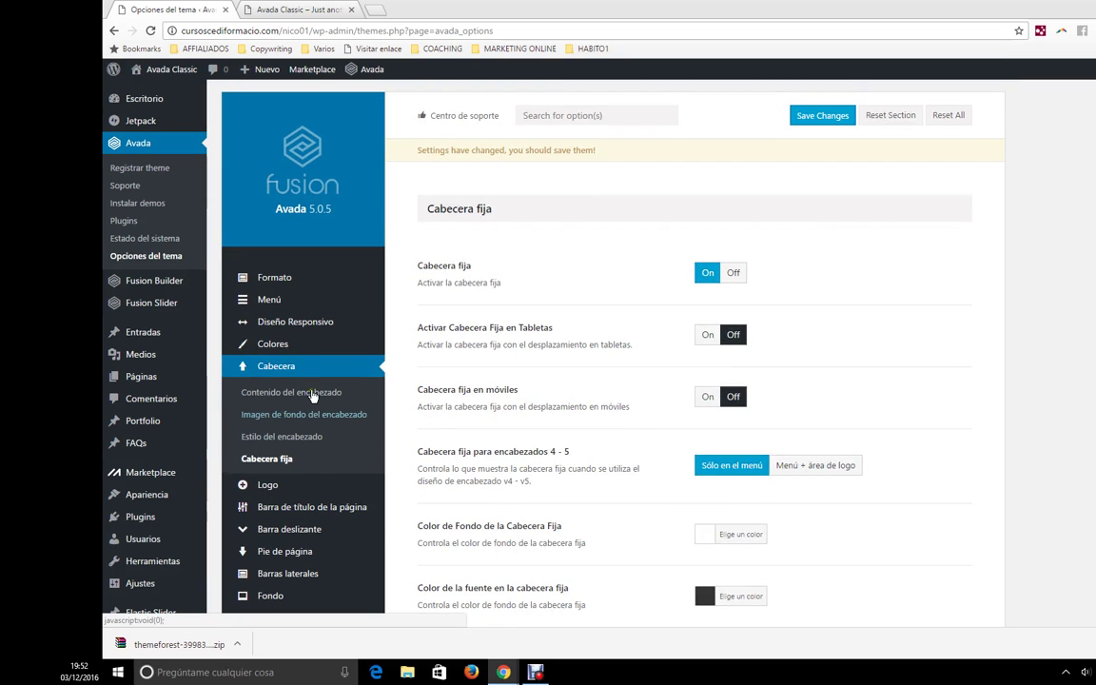
left_click(270, 486)
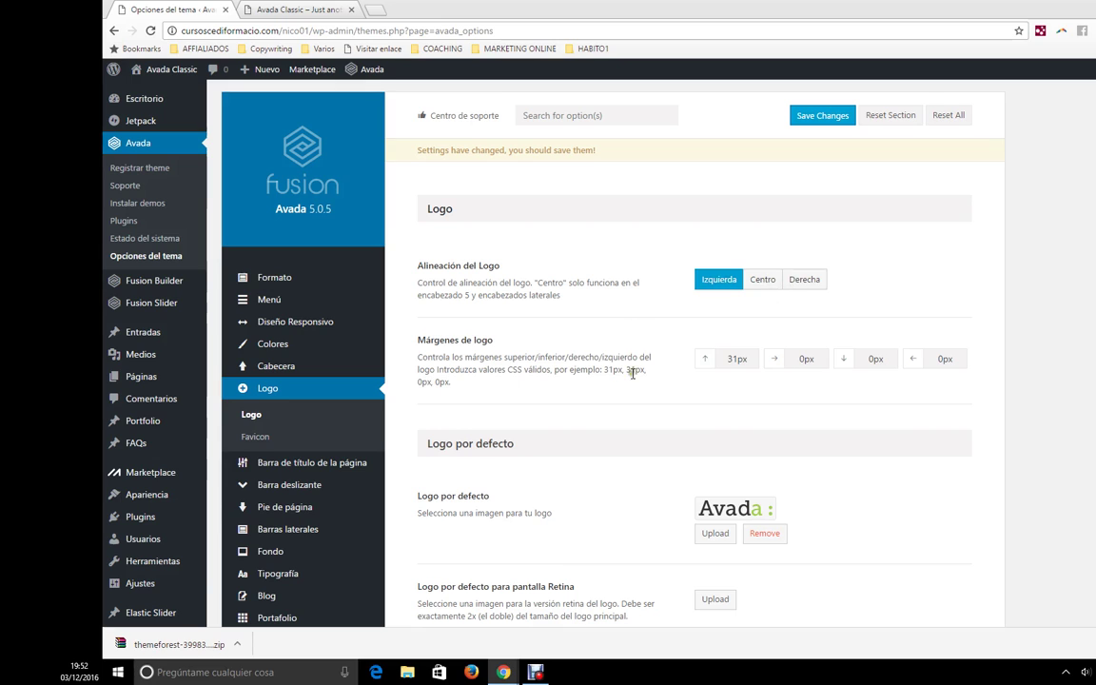
scroll(611, 373, "down", 1)
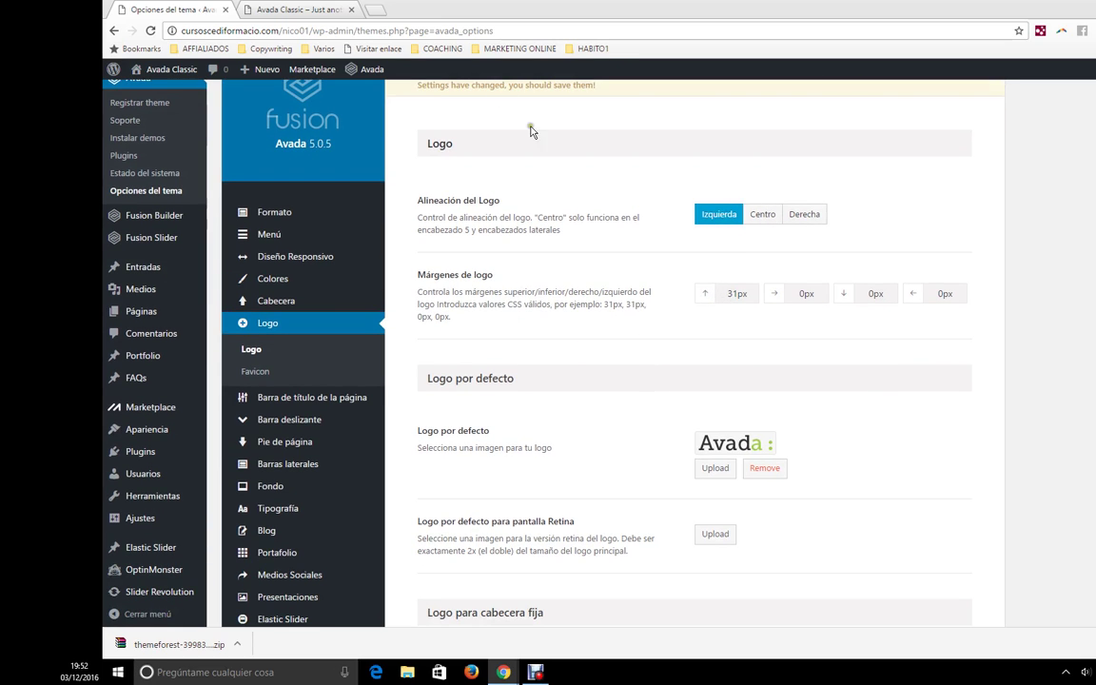
left_click(300, 8)
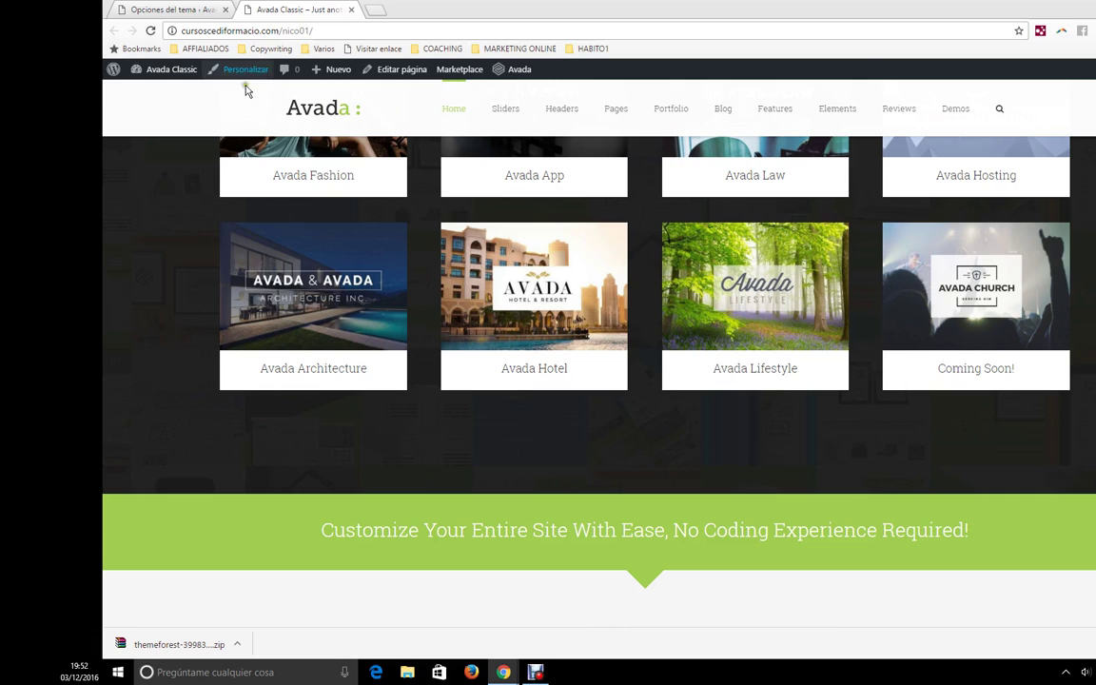
left_click(201, 8)
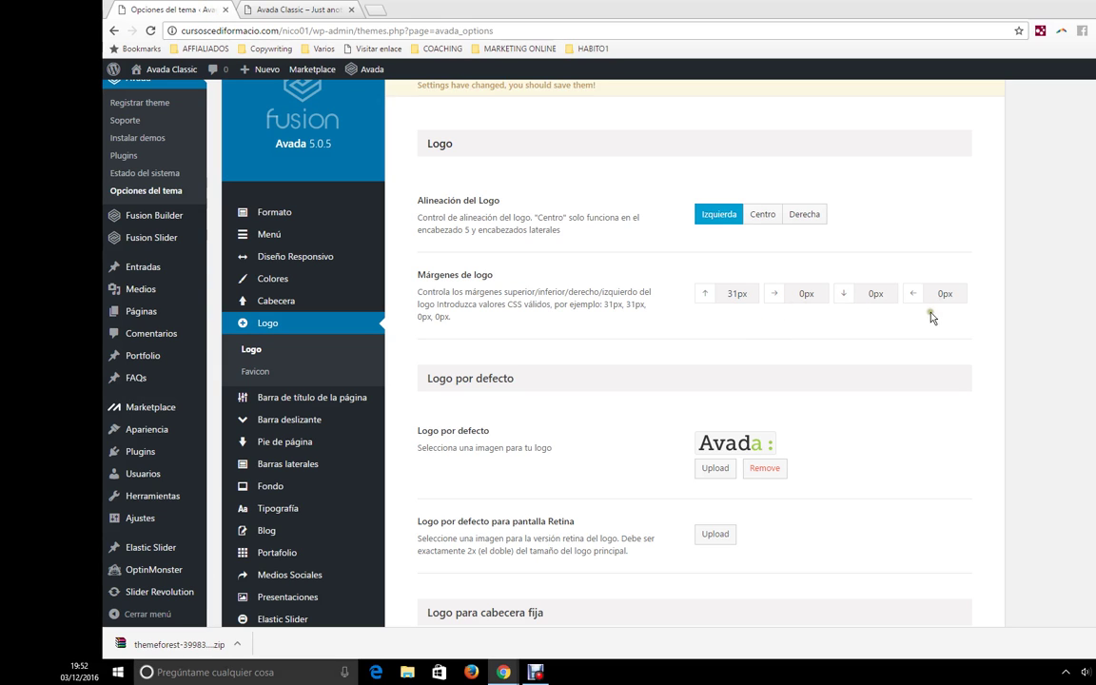
scroll(587, 453, "down", 2)
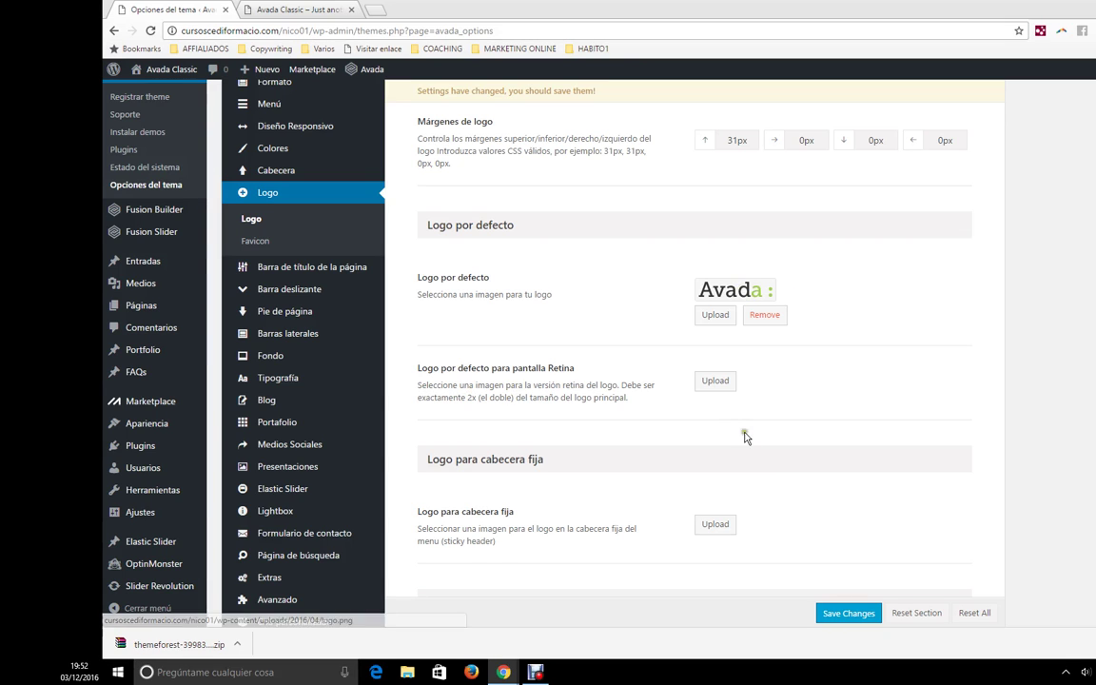
scroll(743, 429, "down", 1)
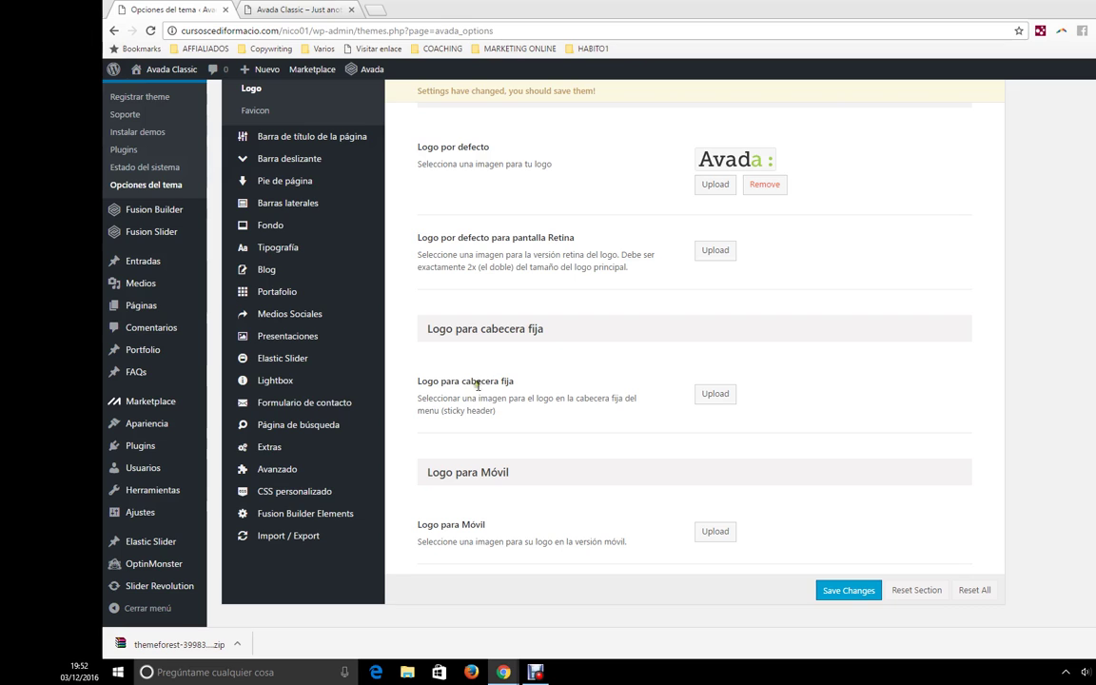
- Look over the live Avada Classic site homepage
key("ctrl+Tab")
scroll(404, 134, "up", 10)
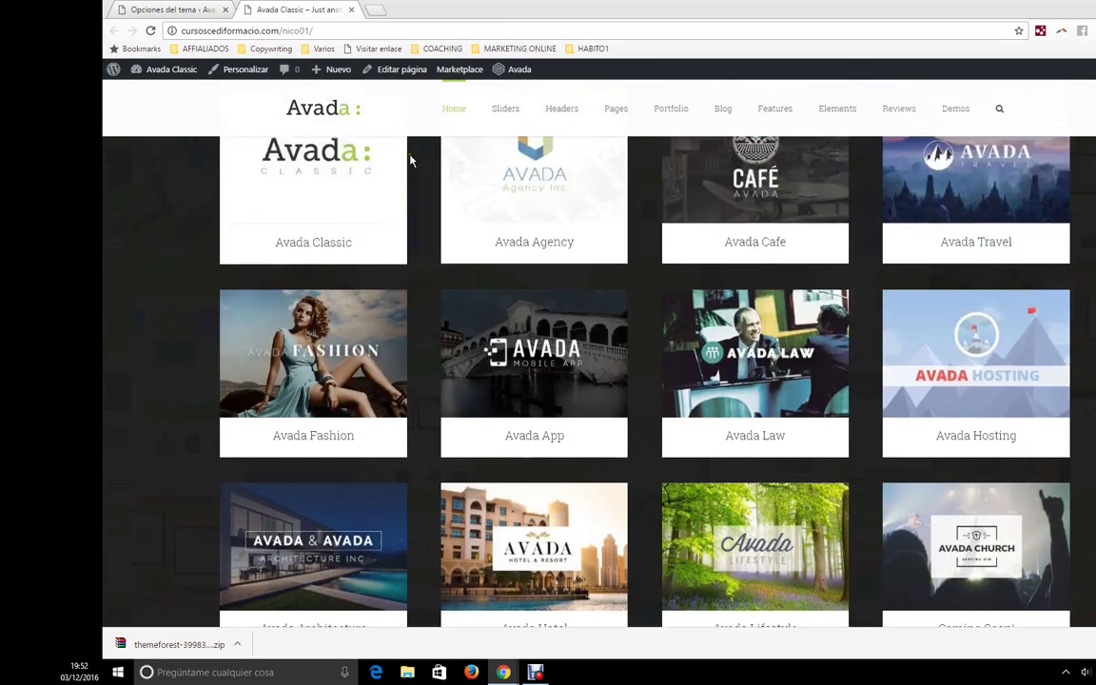
scroll(411, 161, "up", 8)
scroll(411, 164, "down", 4)
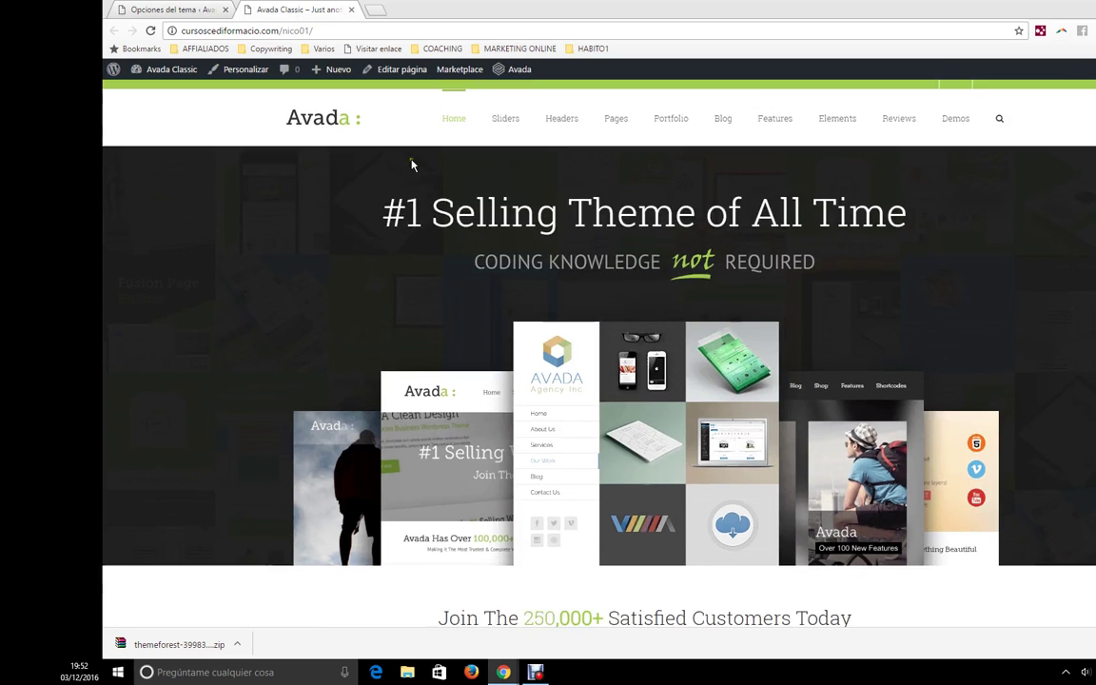
scroll(411, 167, "down", 5)
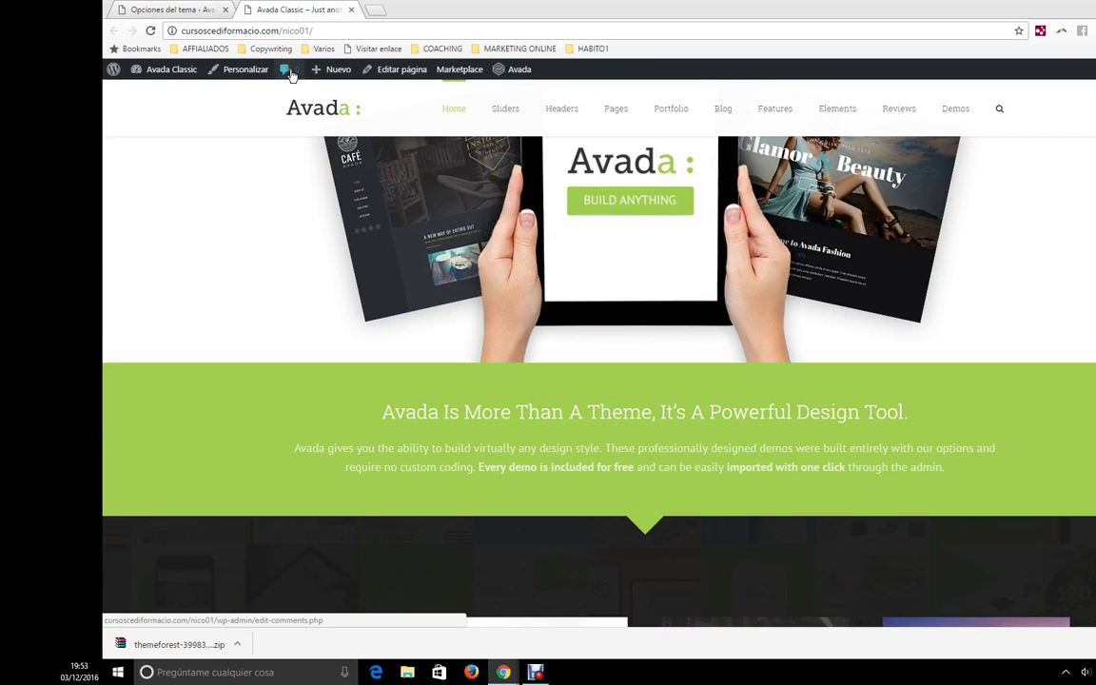
- Review the Favicon settings under Logo, then bring the Avada Classic site tab forward
left_click(158, 8)
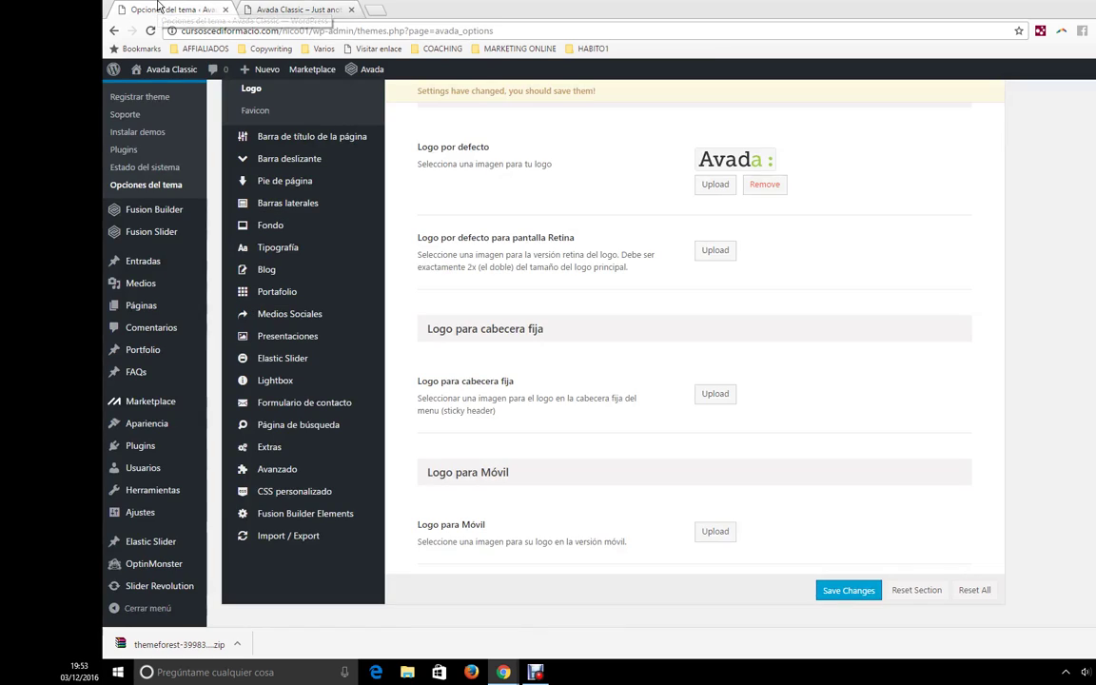
scroll(711, 381, "down", 1)
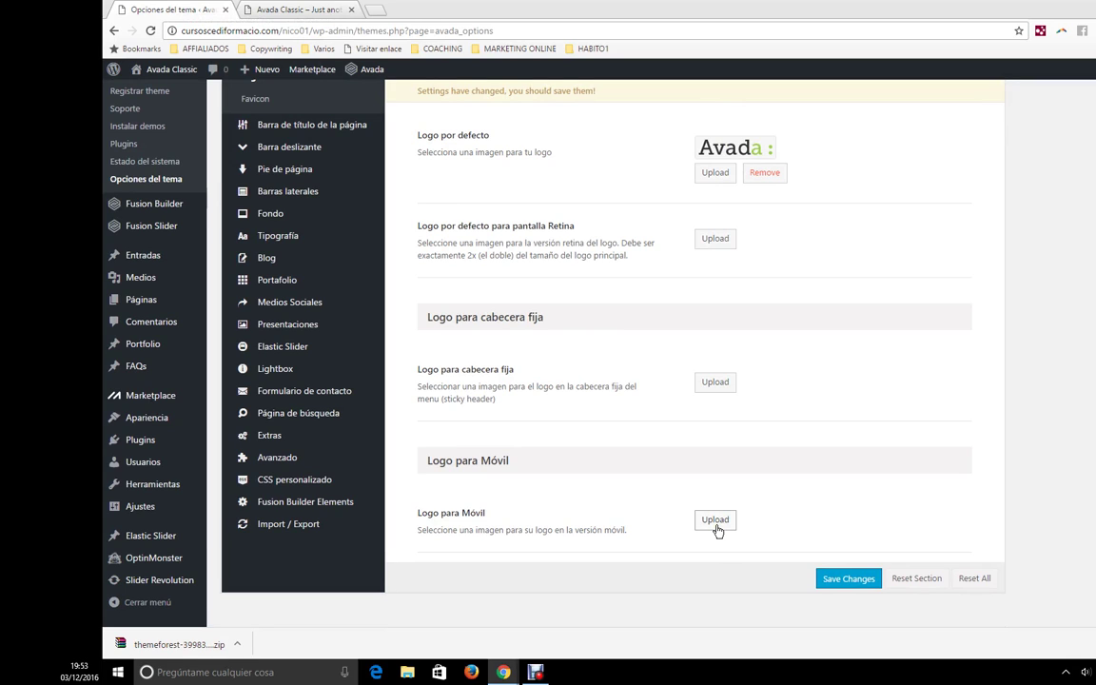
scroll(716, 526, "up", 1)
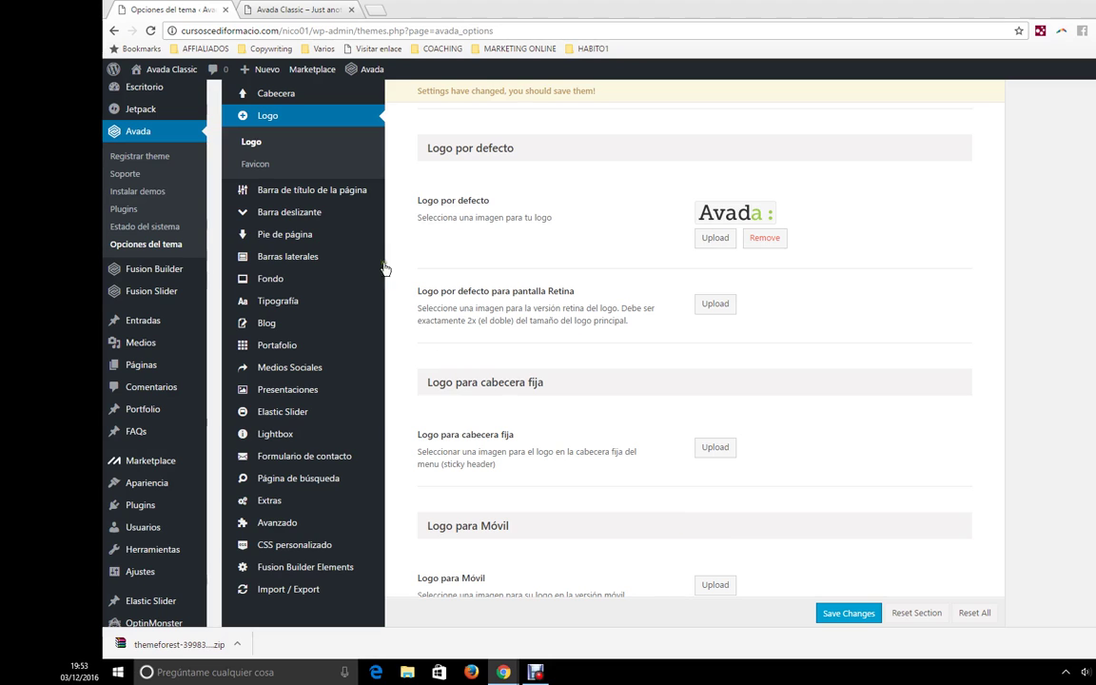
left_click(257, 165)
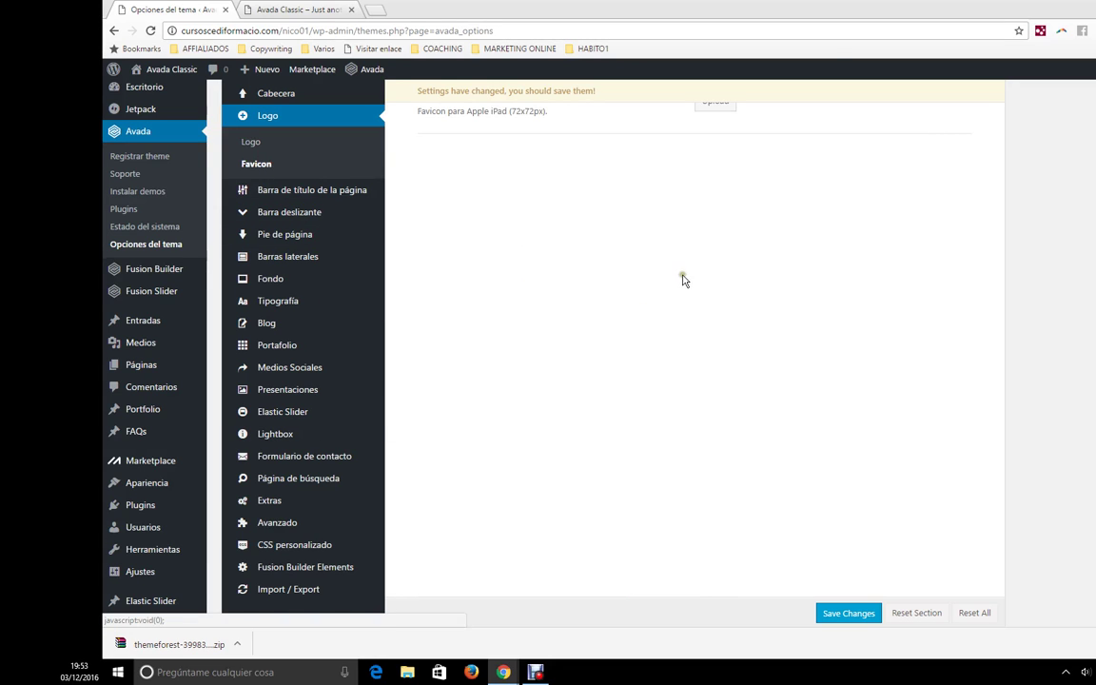
scroll(682, 284, "up", 3)
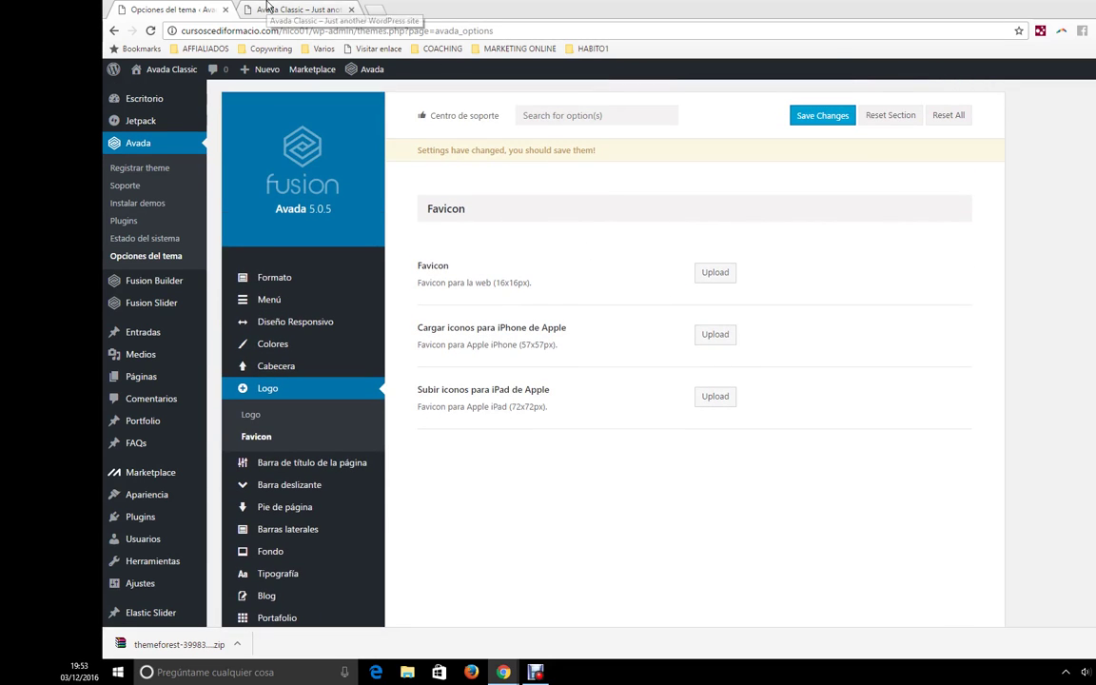
left_click(286, 9)
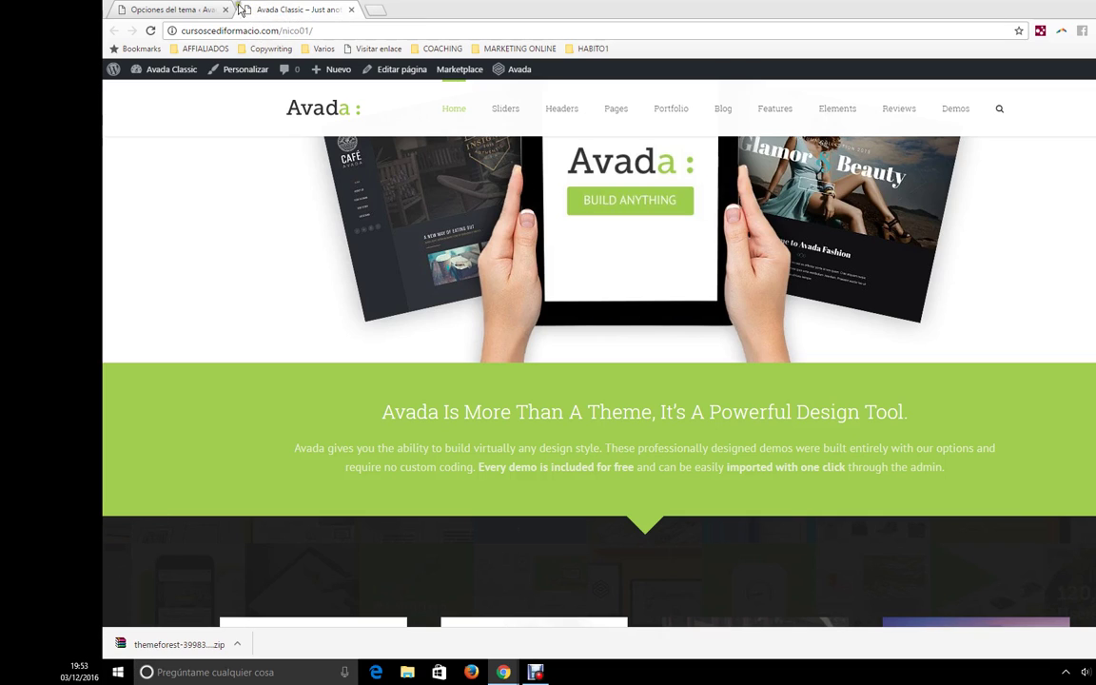
- Show the Barra de título de la página settings, then open Pages > Our Office on the site
left_click(171, 10)
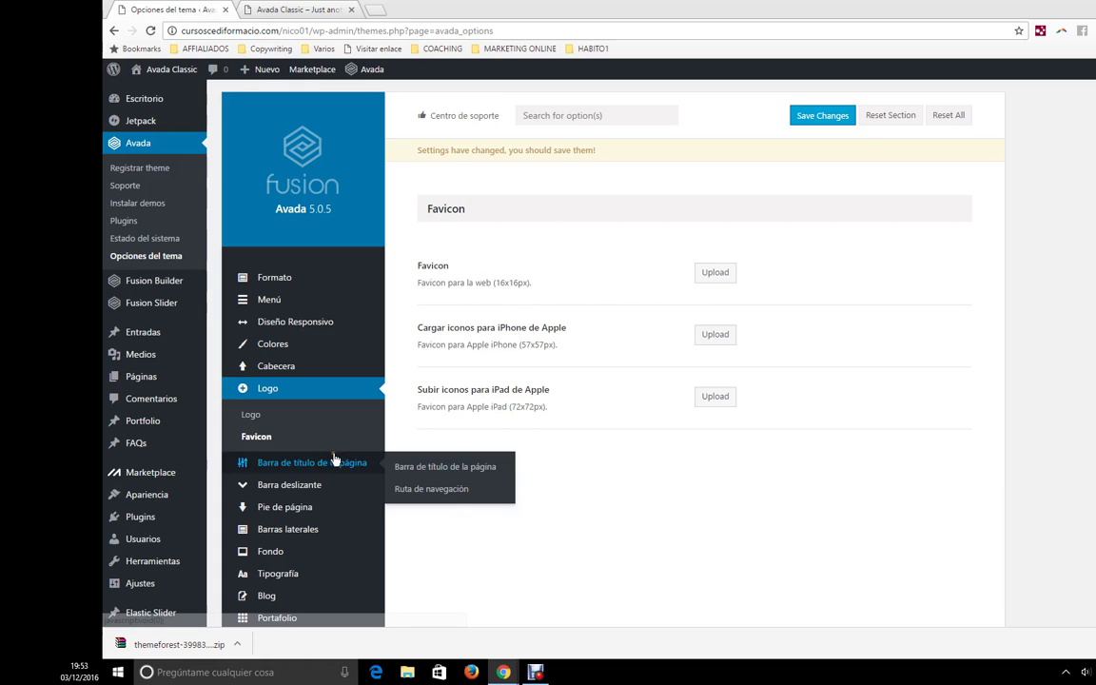
left_click(301, 463)
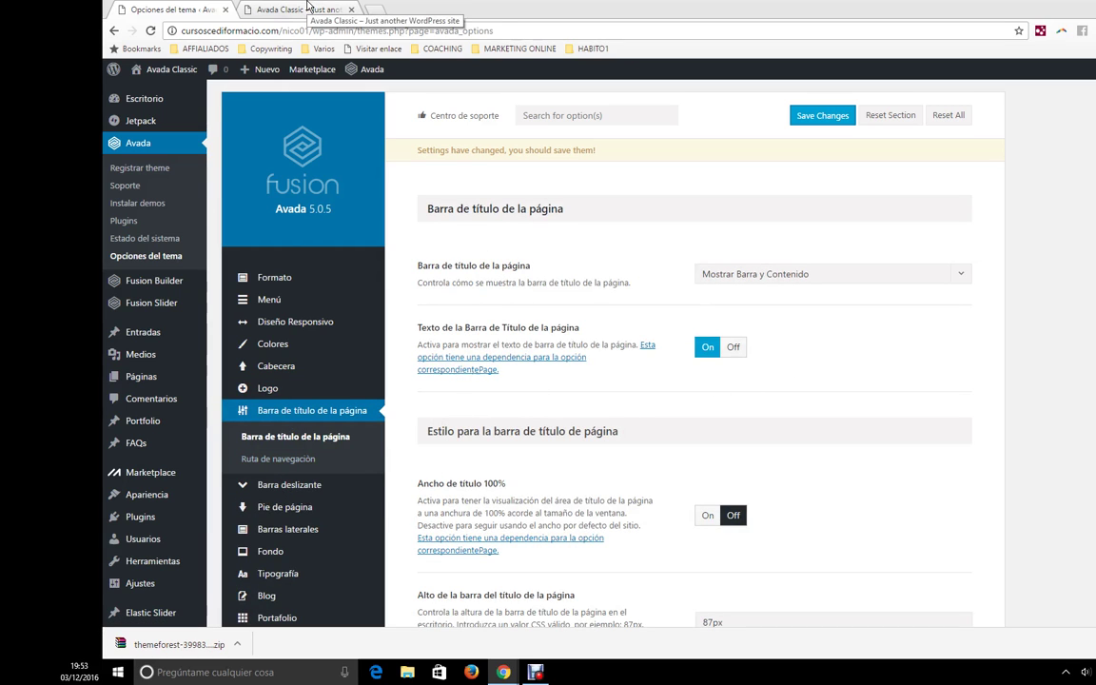
left_click(308, 10)
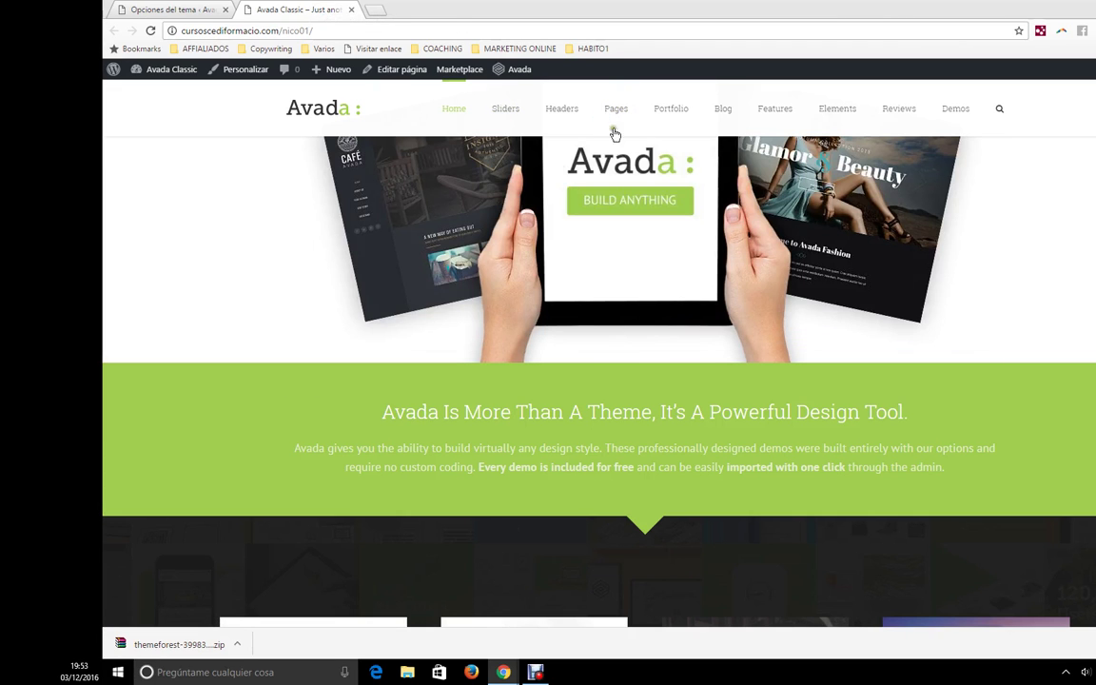
mouse_move(609, 112)
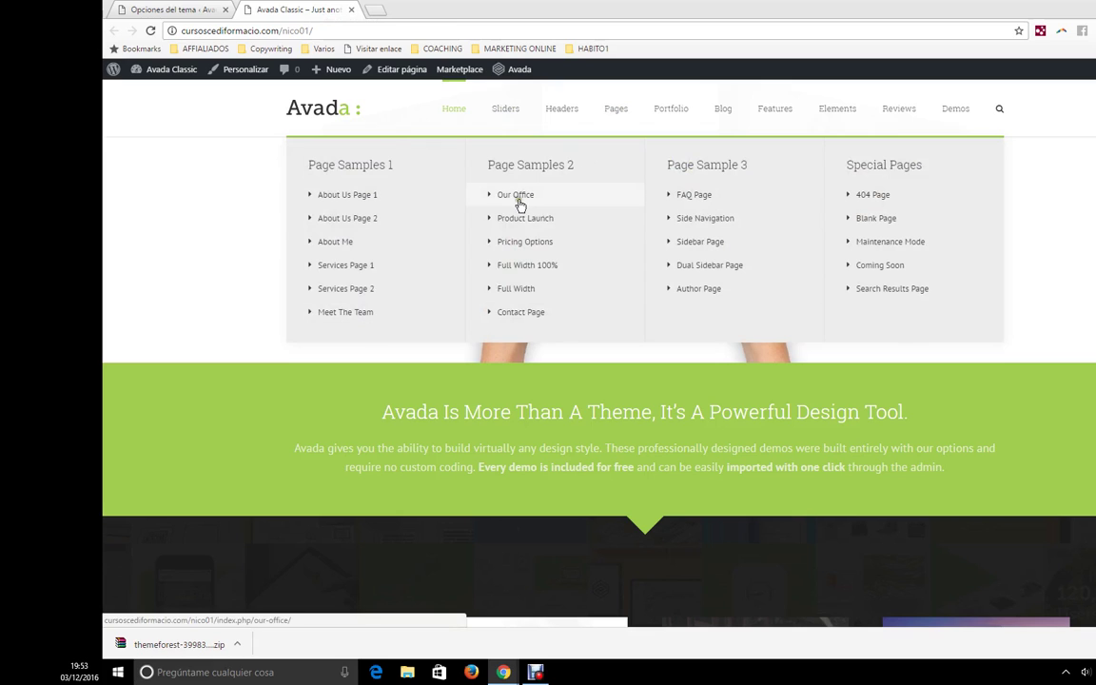
left_click(521, 205)
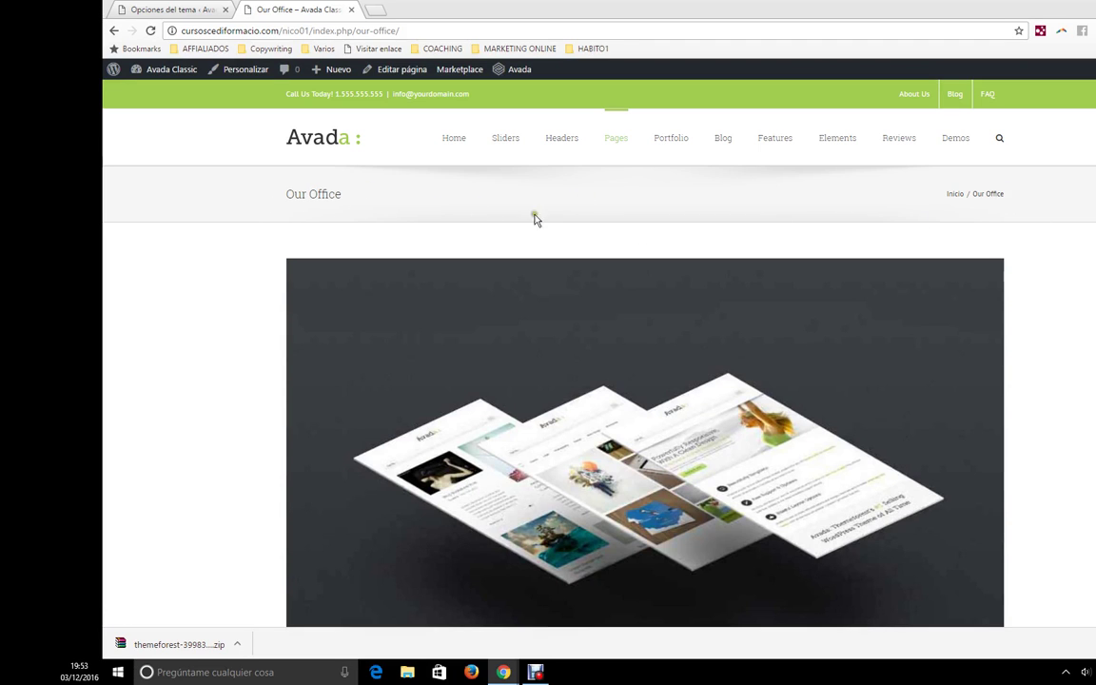
- Set the page title bar display option to Ocultar and scroll back to the section top
left_click(158, 9)
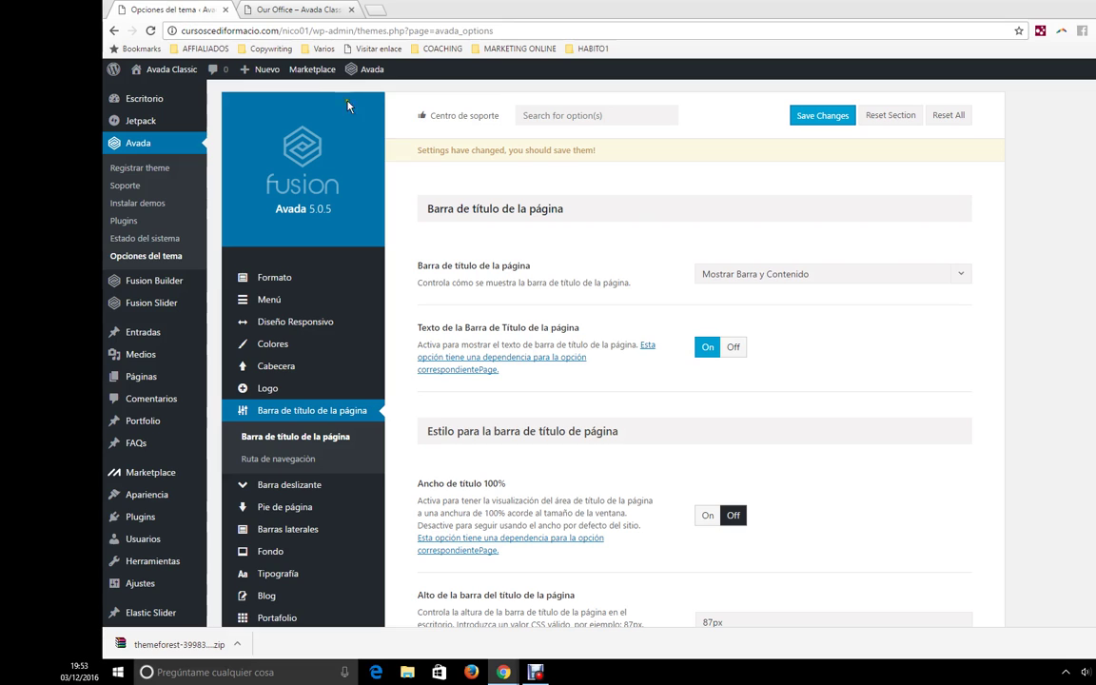
left_click(817, 274)
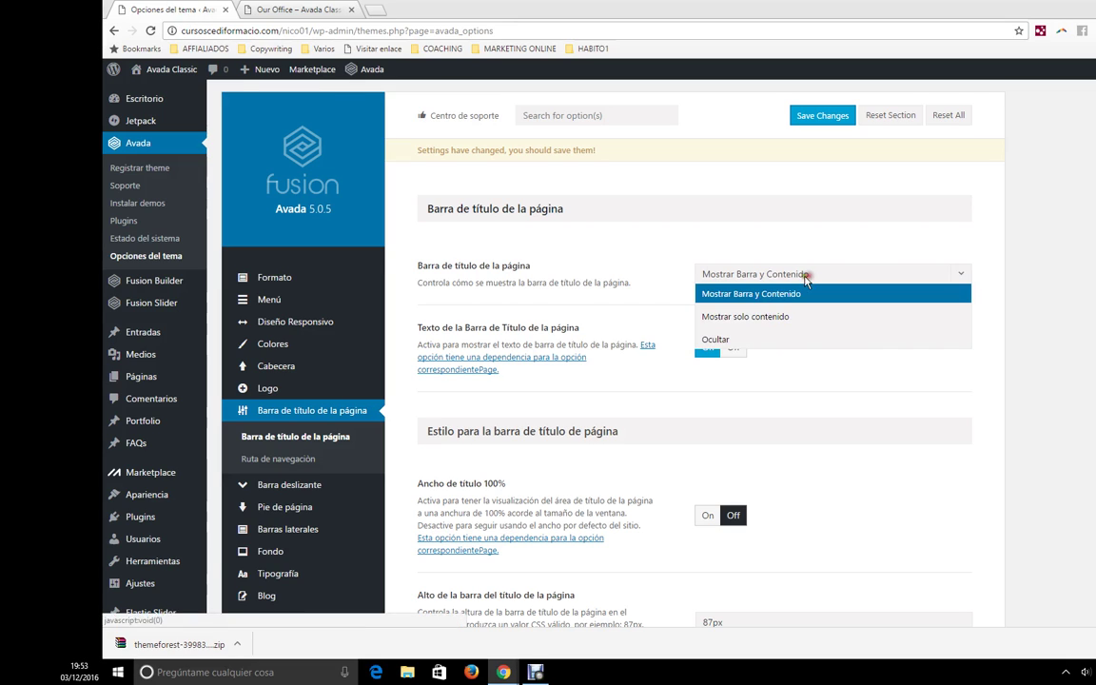
left_click(714, 341)
left_click(728, 275)
left_click(709, 340)
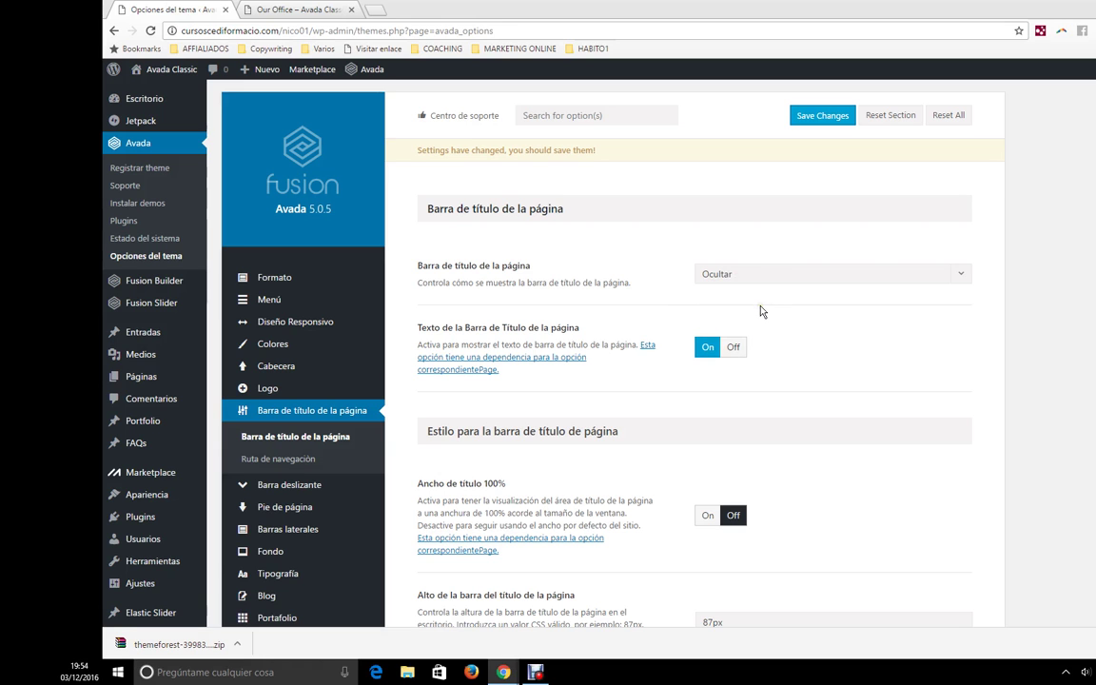
scroll(760, 310, "down", 3)
scroll(759, 309, "up", 2)
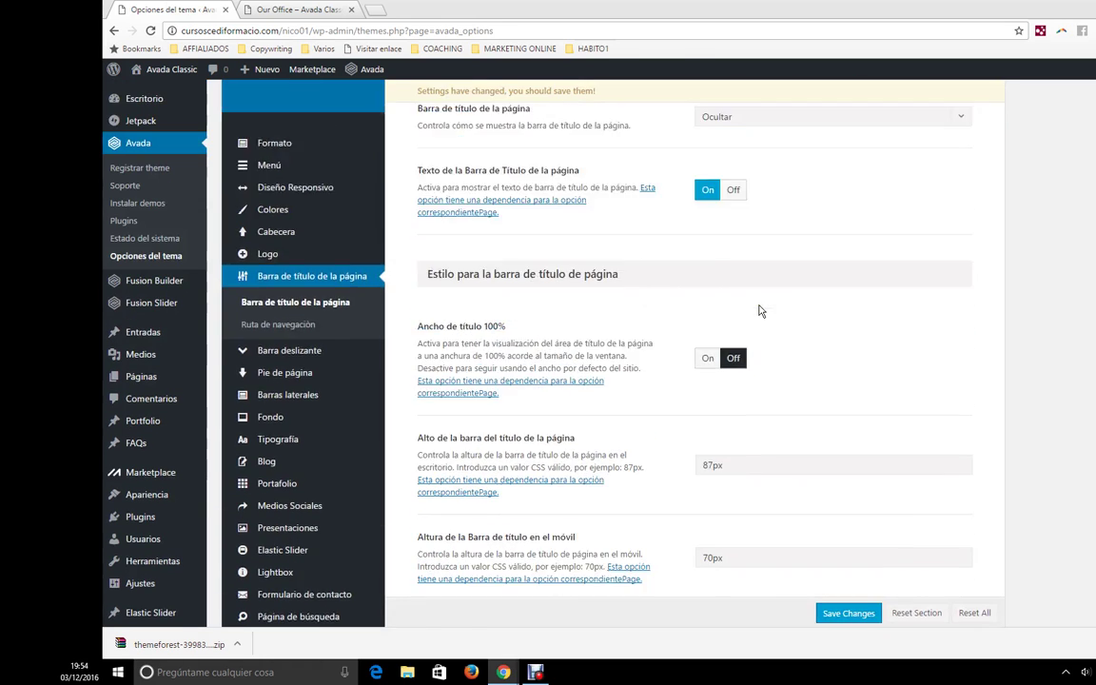
left_click(787, 208)
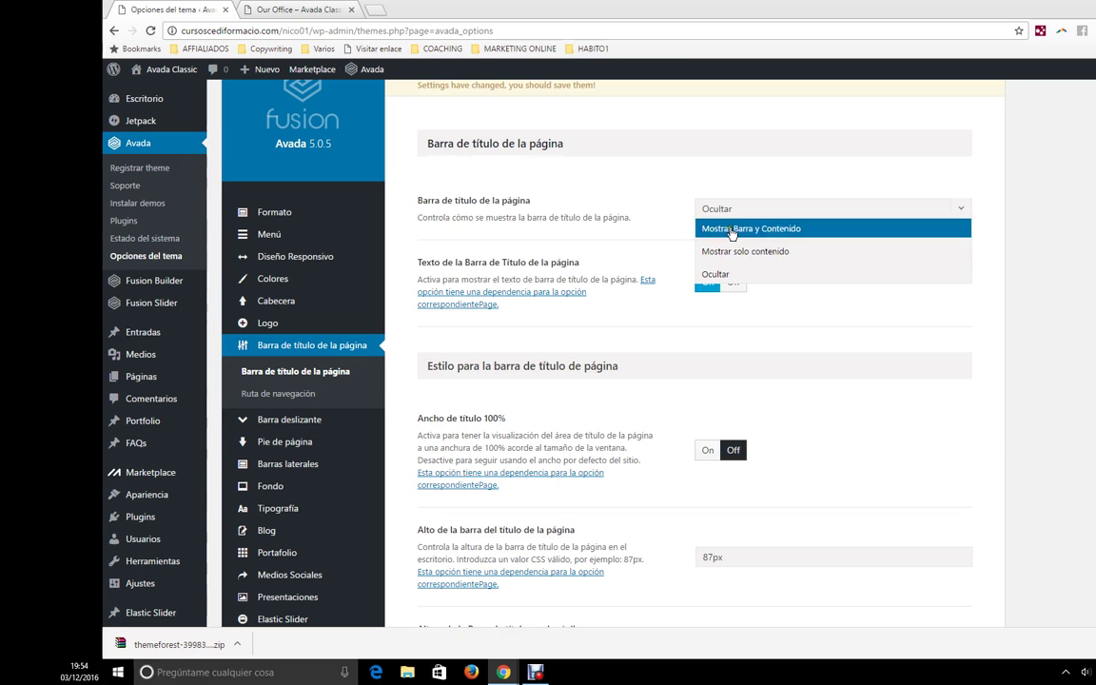
left_click(715, 275)
scroll(857, 367, "down", 4)
scroll(875, 367, "up", 2)
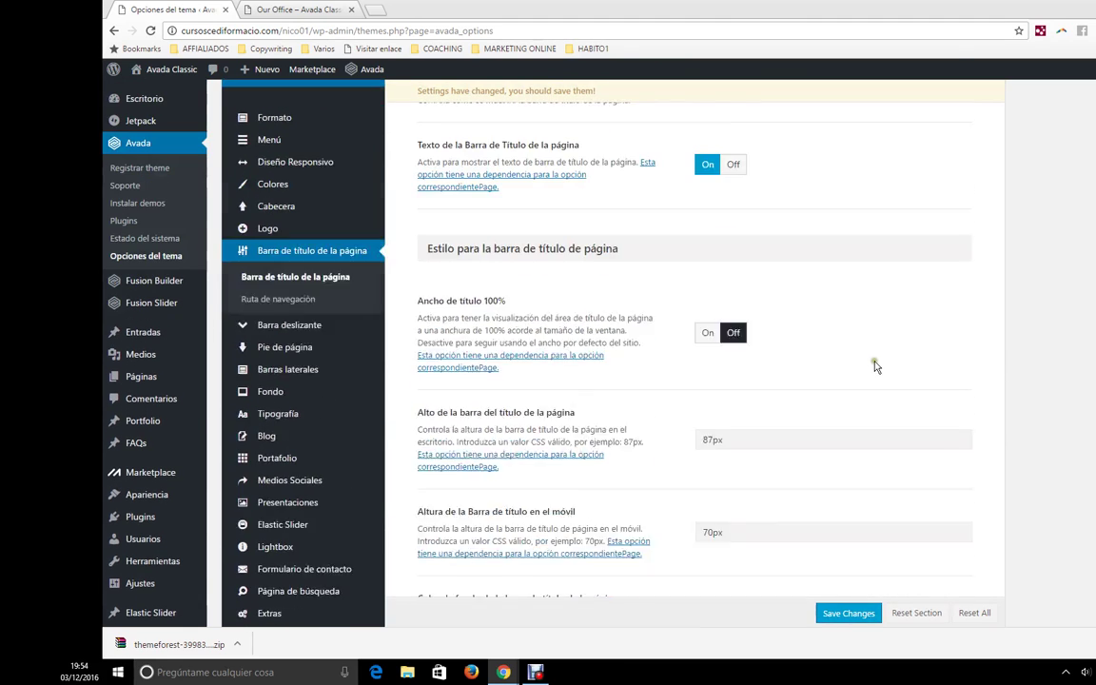
scroll(876, 367, "up", 1)
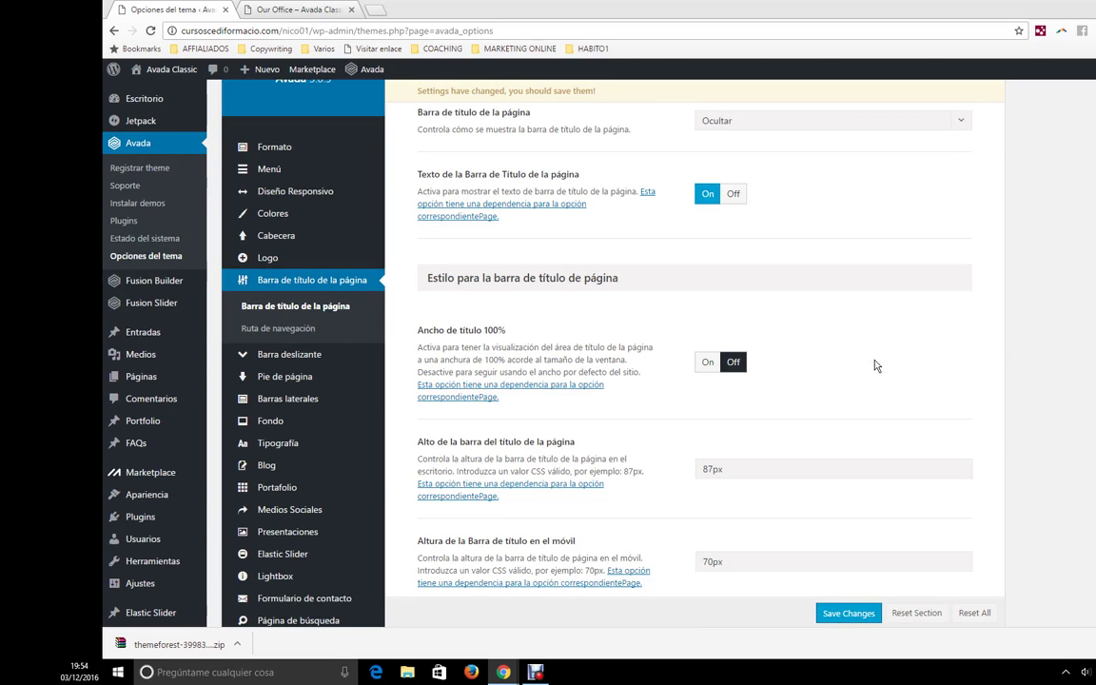
scroll(925, 294, "up", 2)
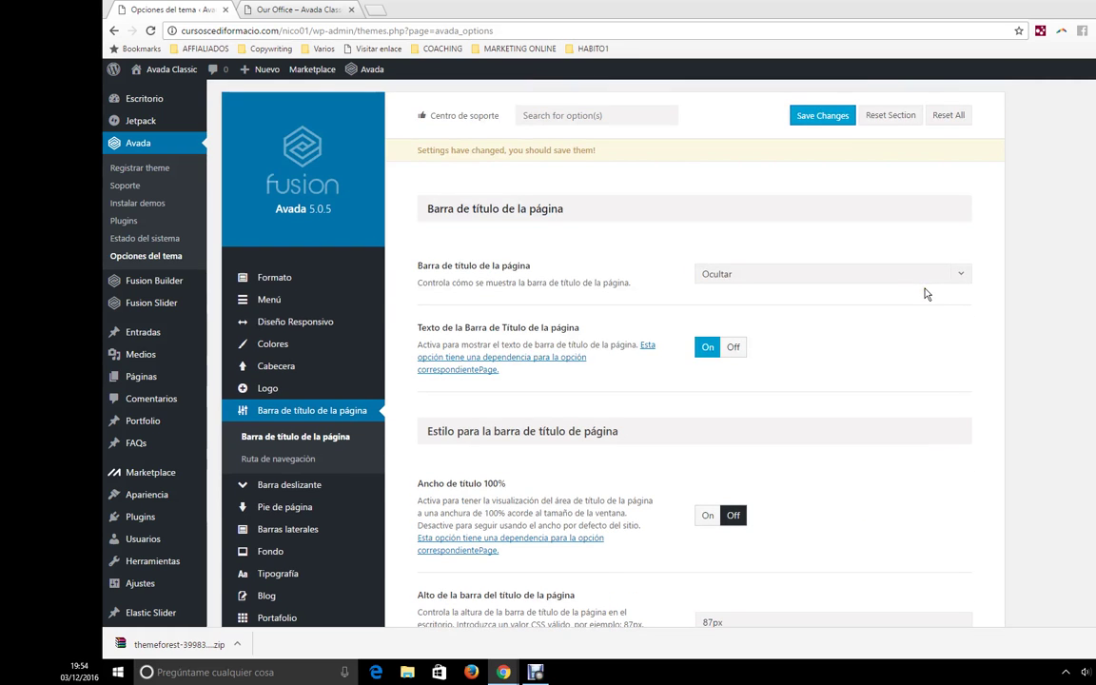
- Compare the Ruta de navegación settings with the Inicio / Our Office breadcrumb on the live page
left_click(286, 460)
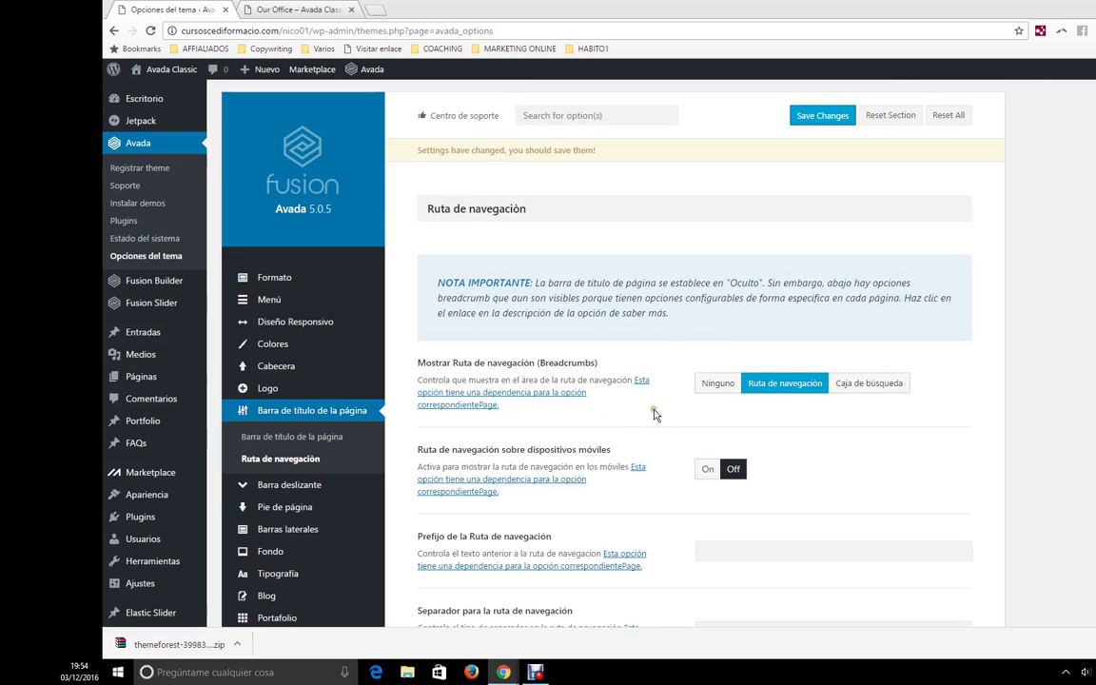
left_click(314, 8)
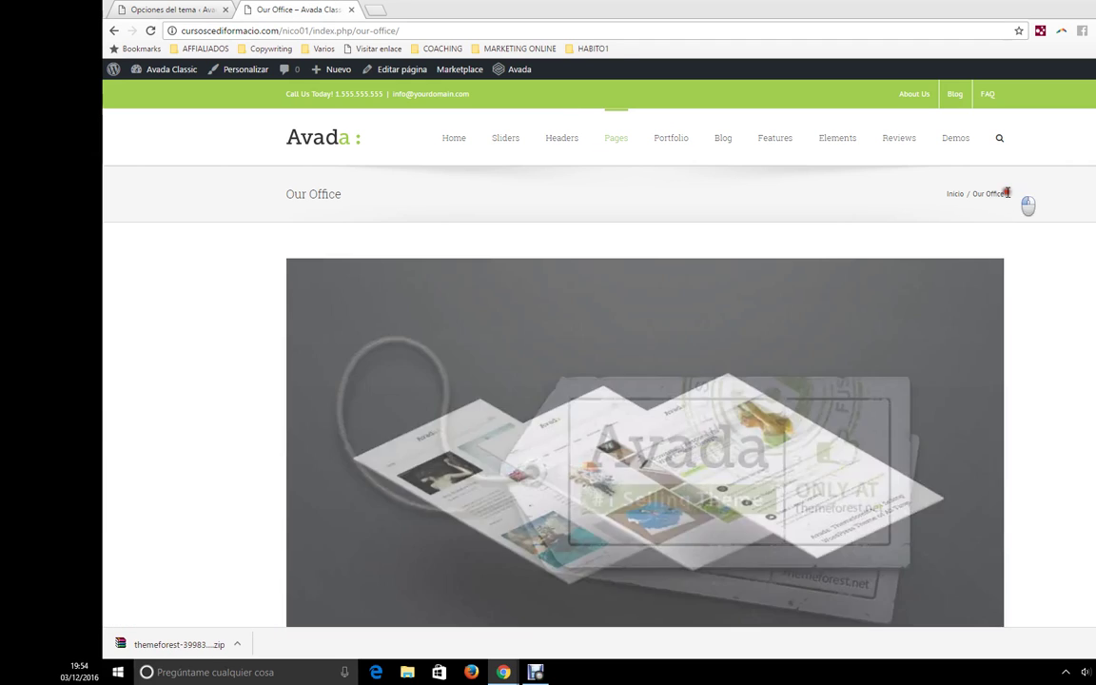
left_click_drag(1018, 198, 942, 195)
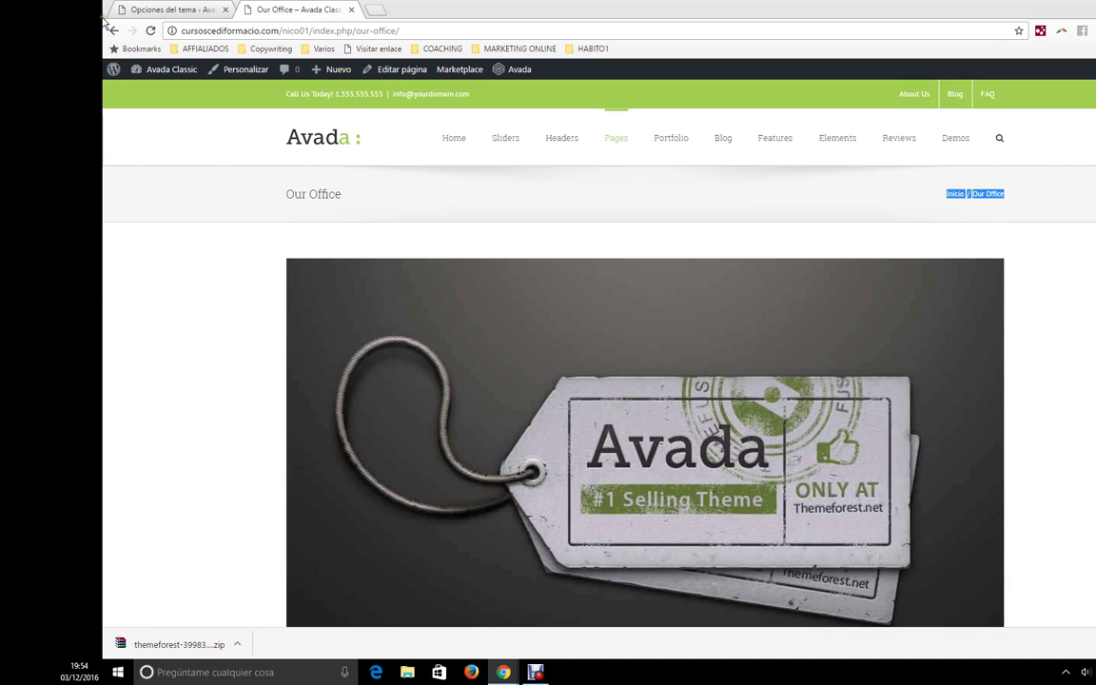
- Check the breadcrumb separator setting, then show the Barra deslizante settings
left_click(176, 10)
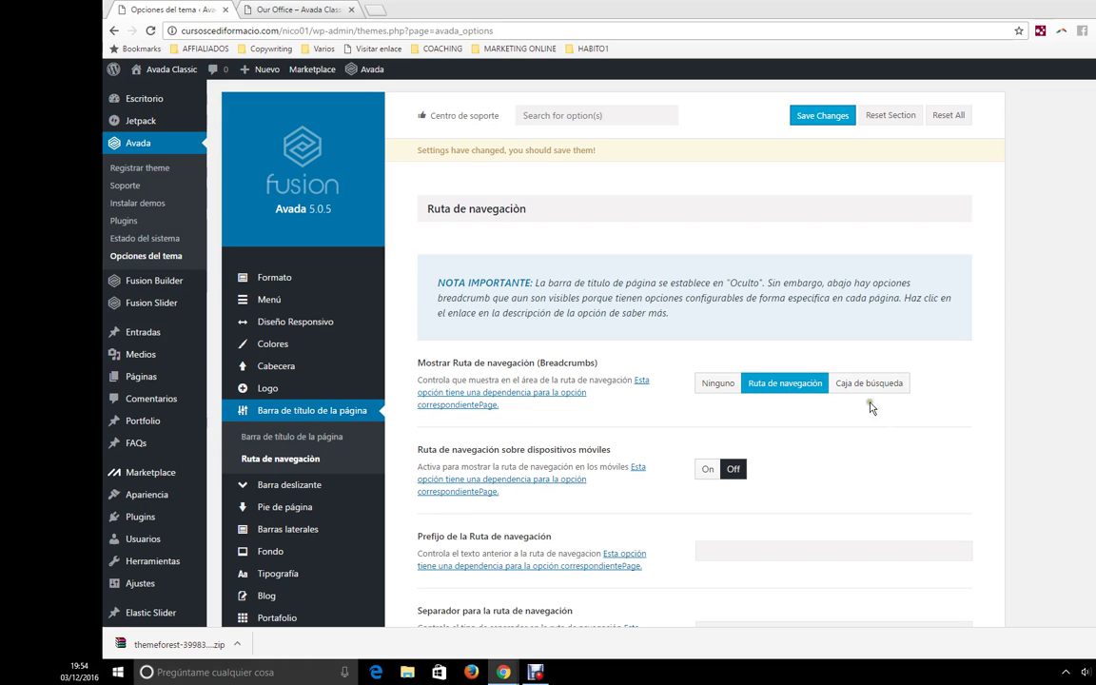
scroll(859, 490, "down", 1)
scroll(655, 509, "down", 1)
left_click(721, 417)
scroll(721, 514, "down", 2)
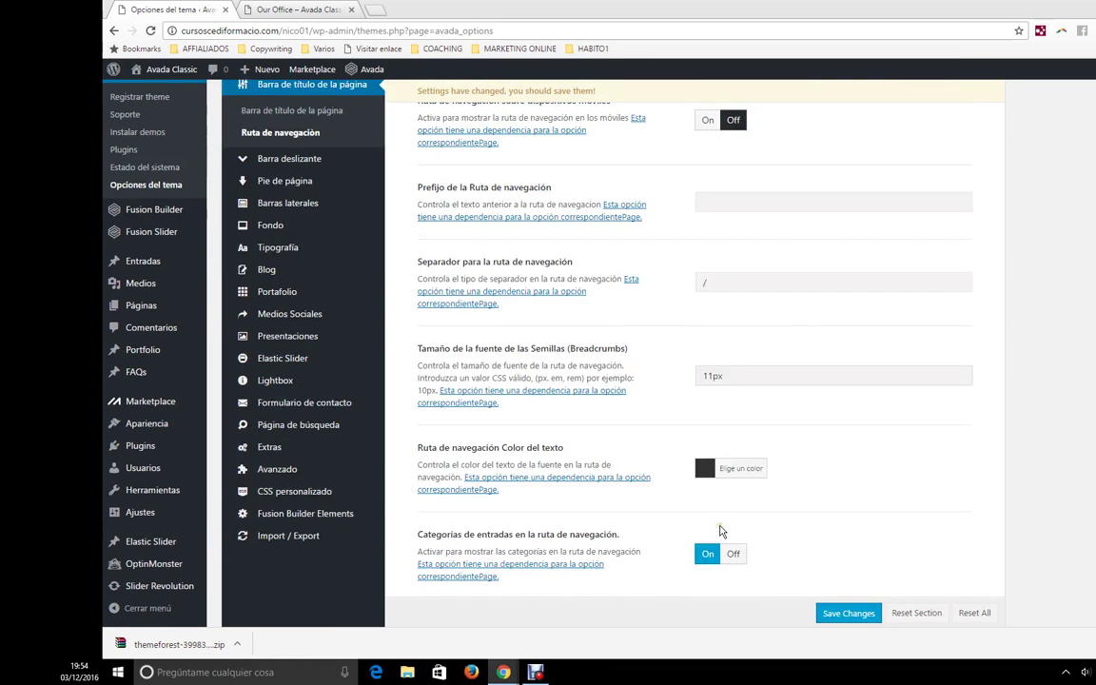
scroll(476, 447, "up", 2)
mouse_move(353, 378)
left_click(322, 295)
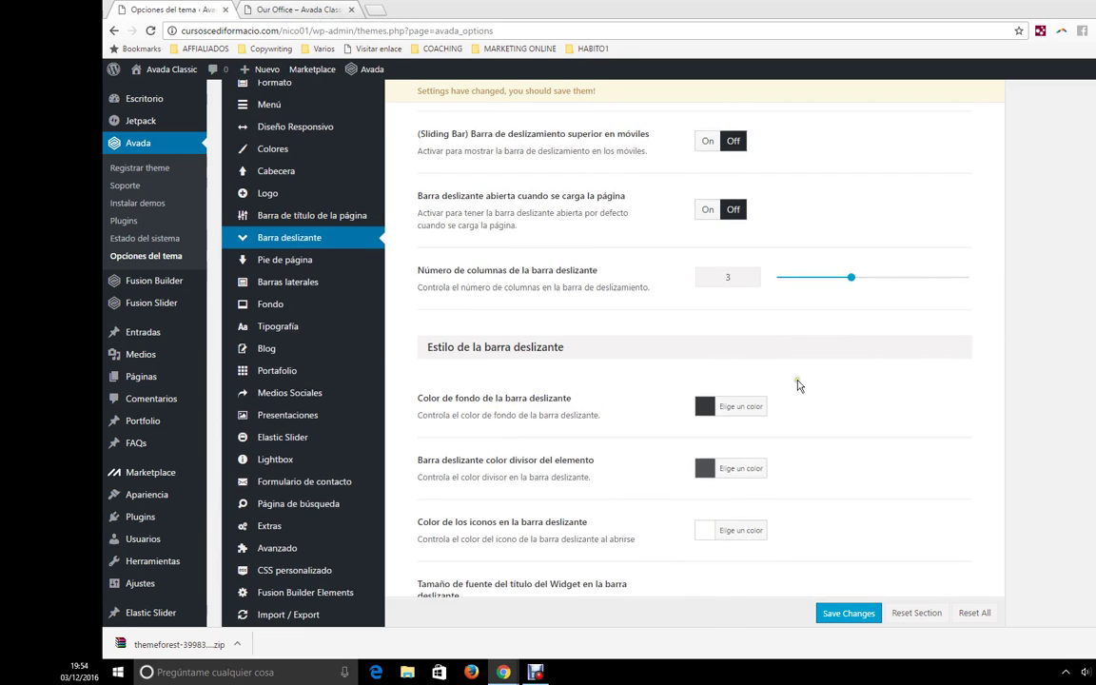
scroll(682, 325, "up", 4)
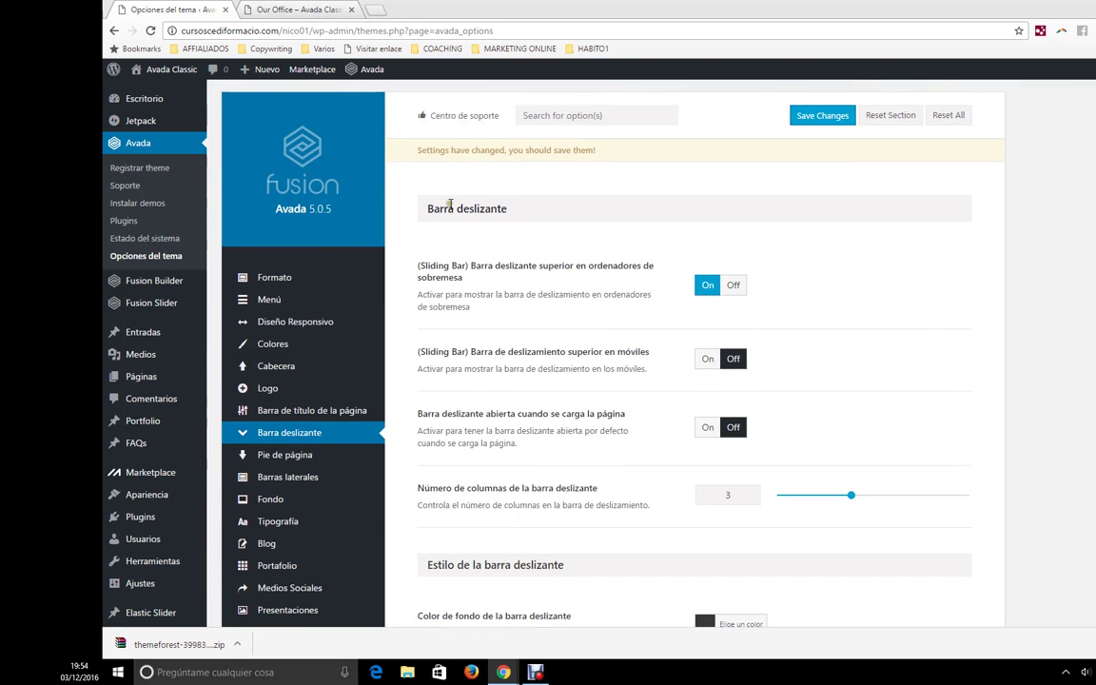
left_click(259, 8)
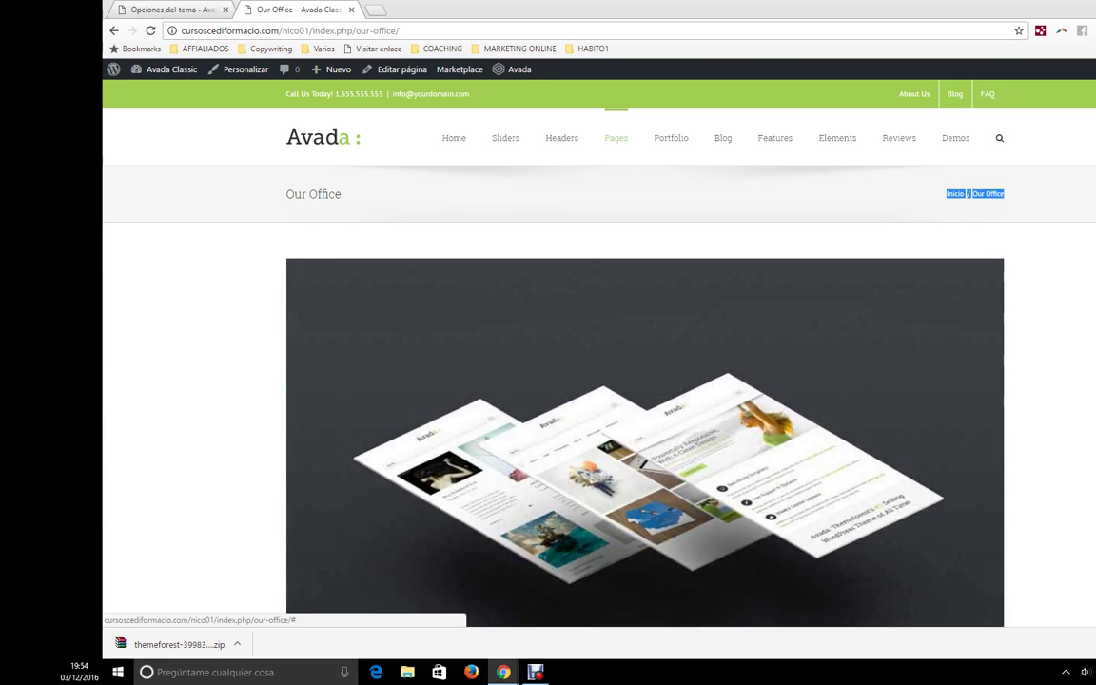
left_click(232, 136)
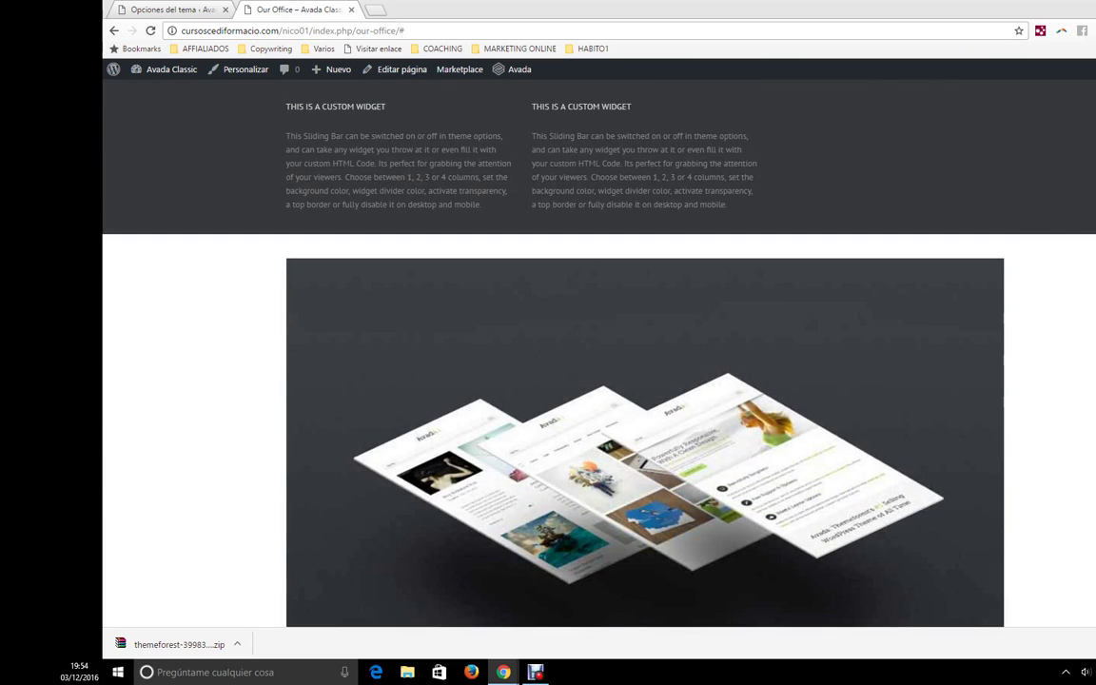
left_click(1068, 237)
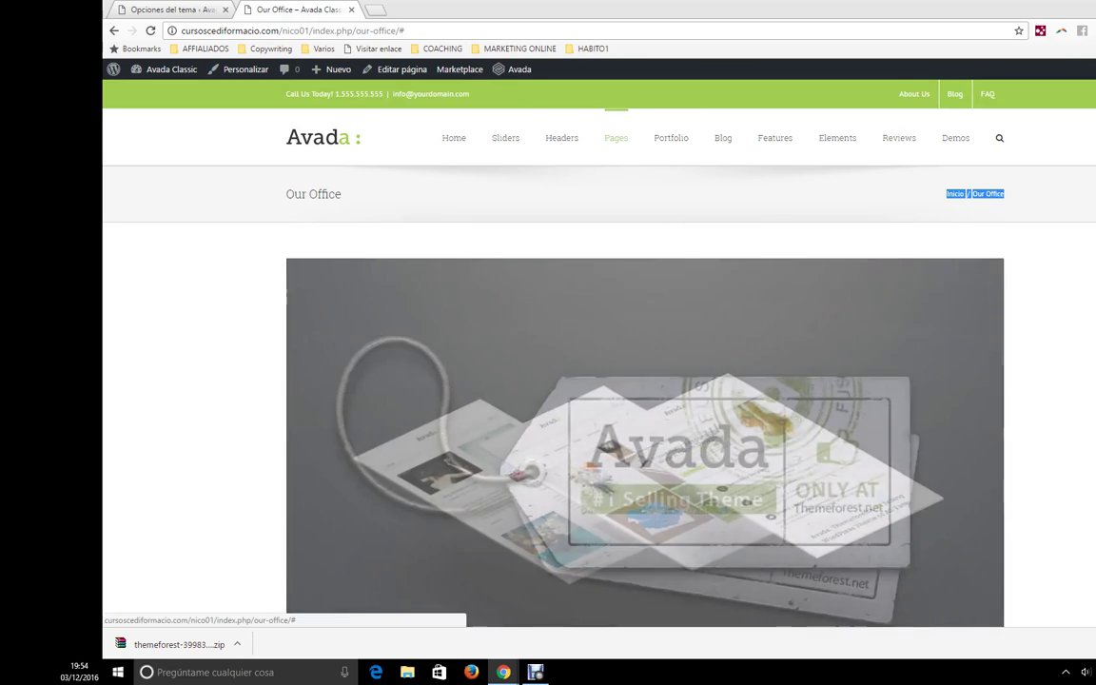
left_click(214, 153)
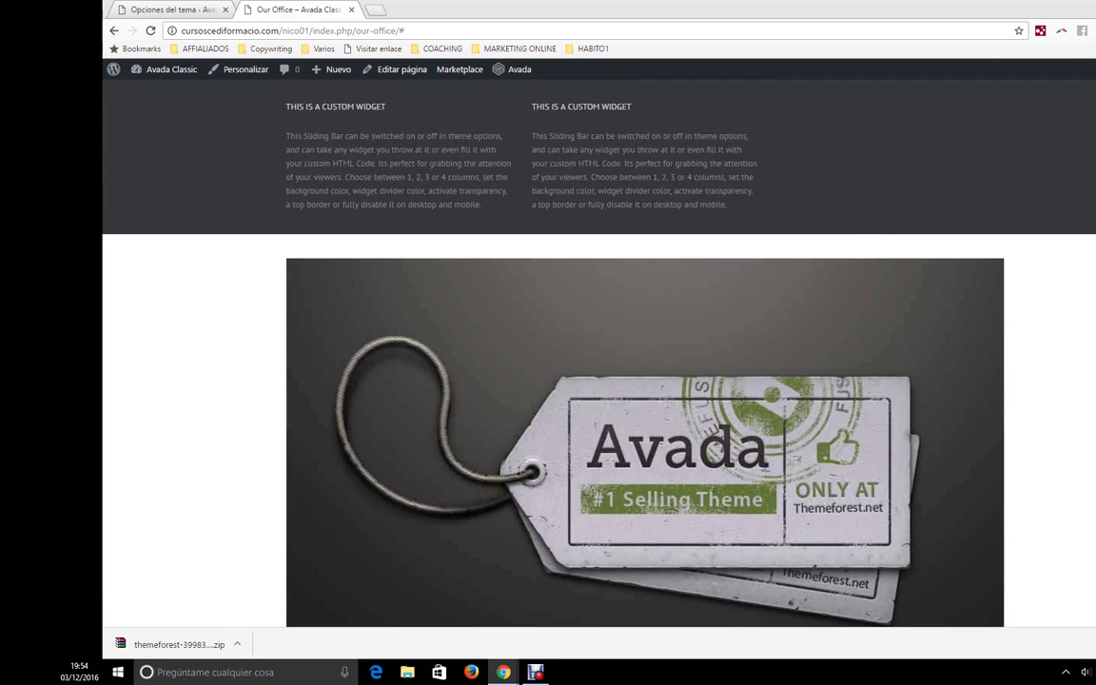
left_click(1068, 237)
triple_click(989, 178)
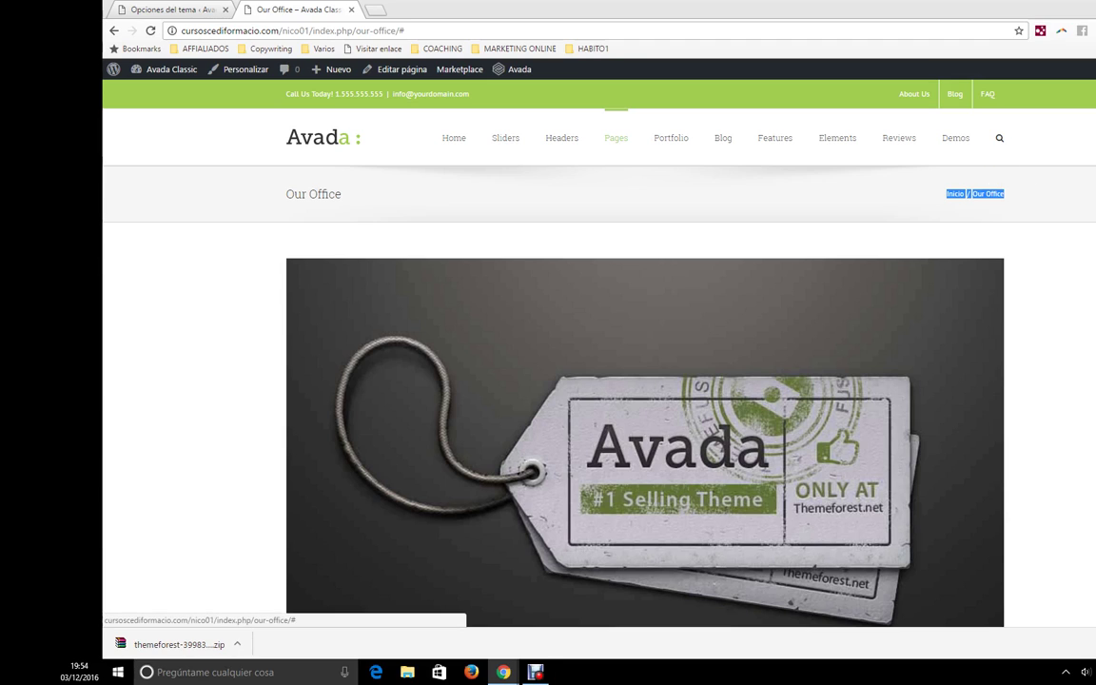
left_click(354, 153)
left_click(116, 9)
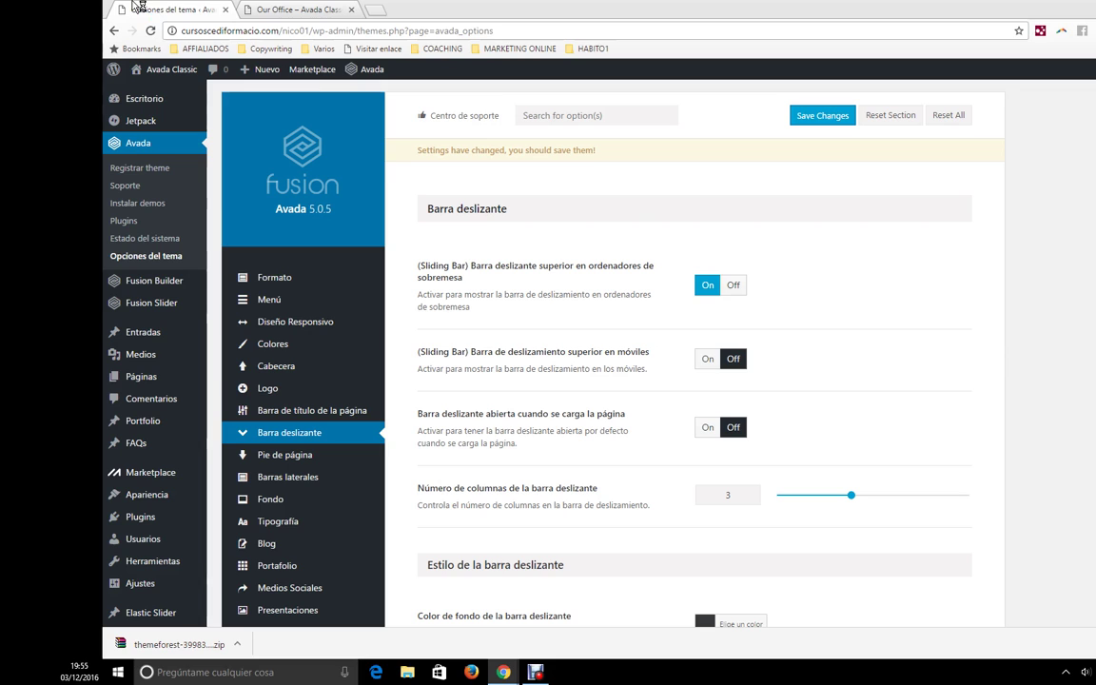
mouse_move(379, 456)
left_click(735, 287)
left_click(708, 286)
scroll(733, 335, "down", 1)
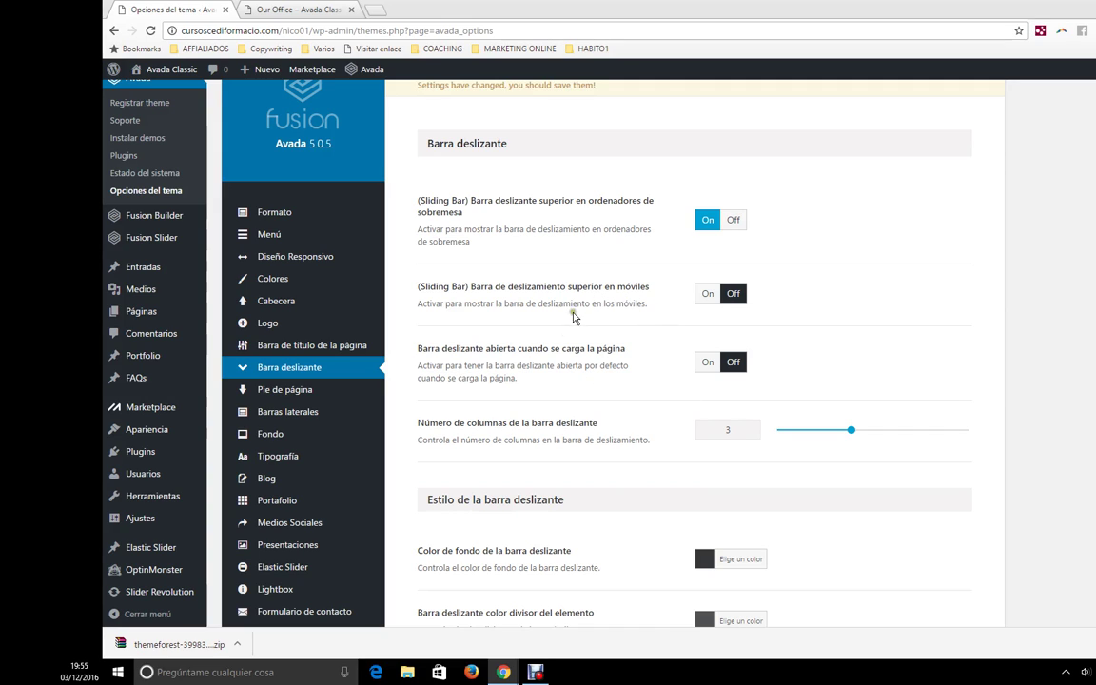
scroll(734, 475, "down", 4)
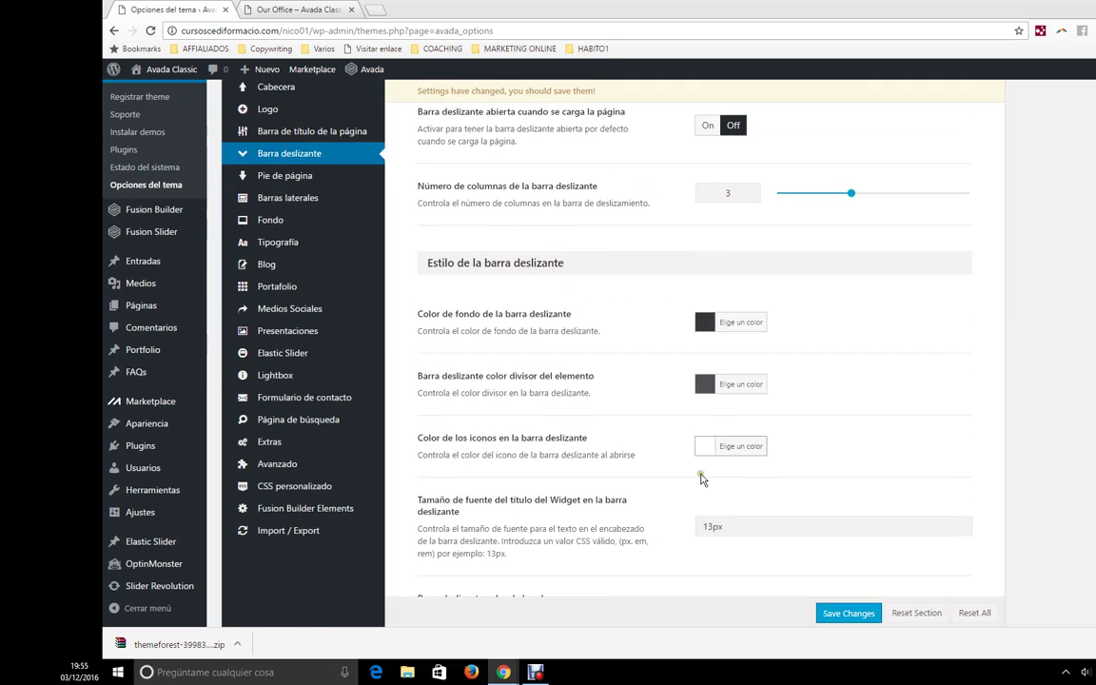
scroll(697, 382, "down", 2)
scroll(625, 387, "up", 6)
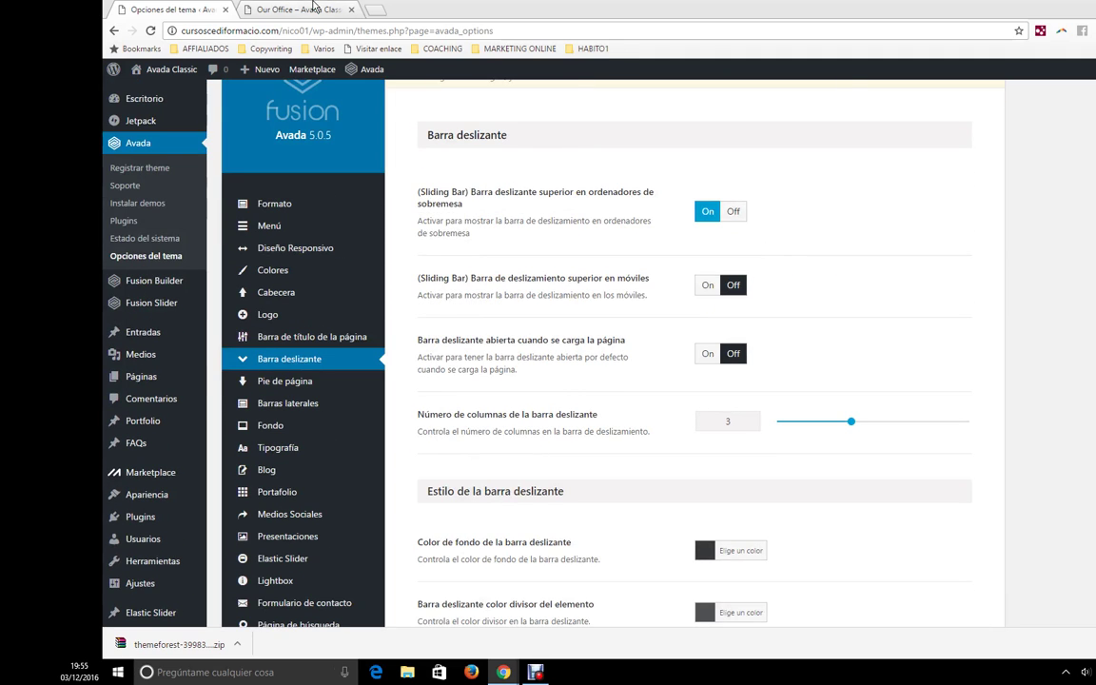
left_click(313, 8)
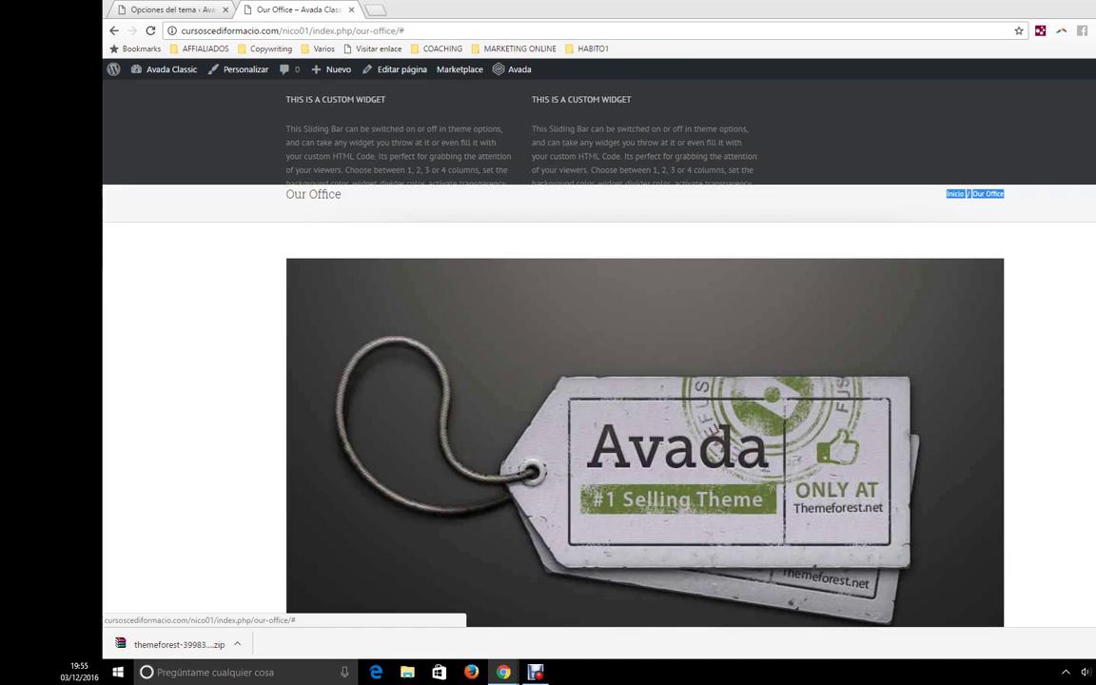
left_click(162, 9)
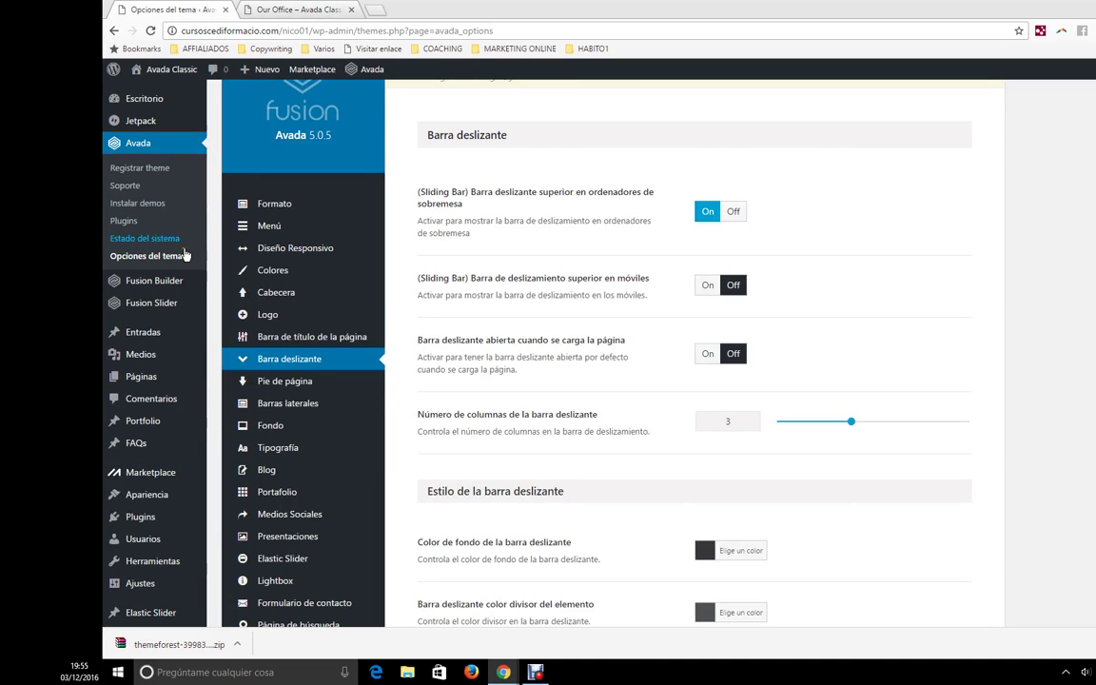
mouse_move(167, 502)
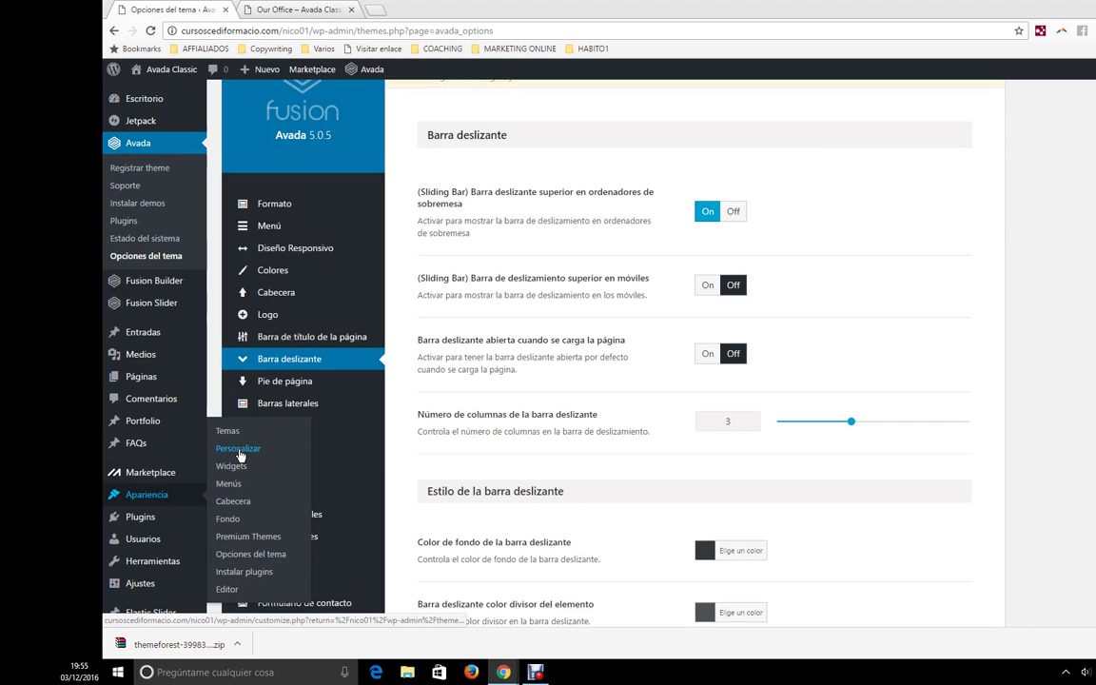
- Go to Apariencia > Widgets, leaving the theme options unsaved
left_click(237, 471)
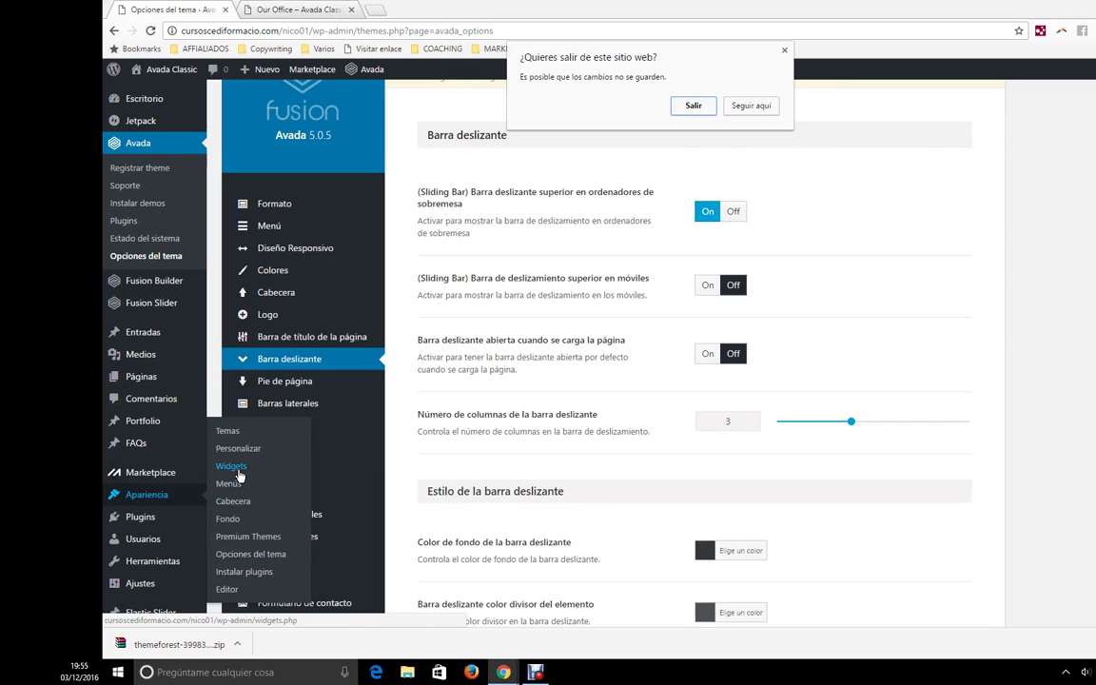
left_click(695, 106)
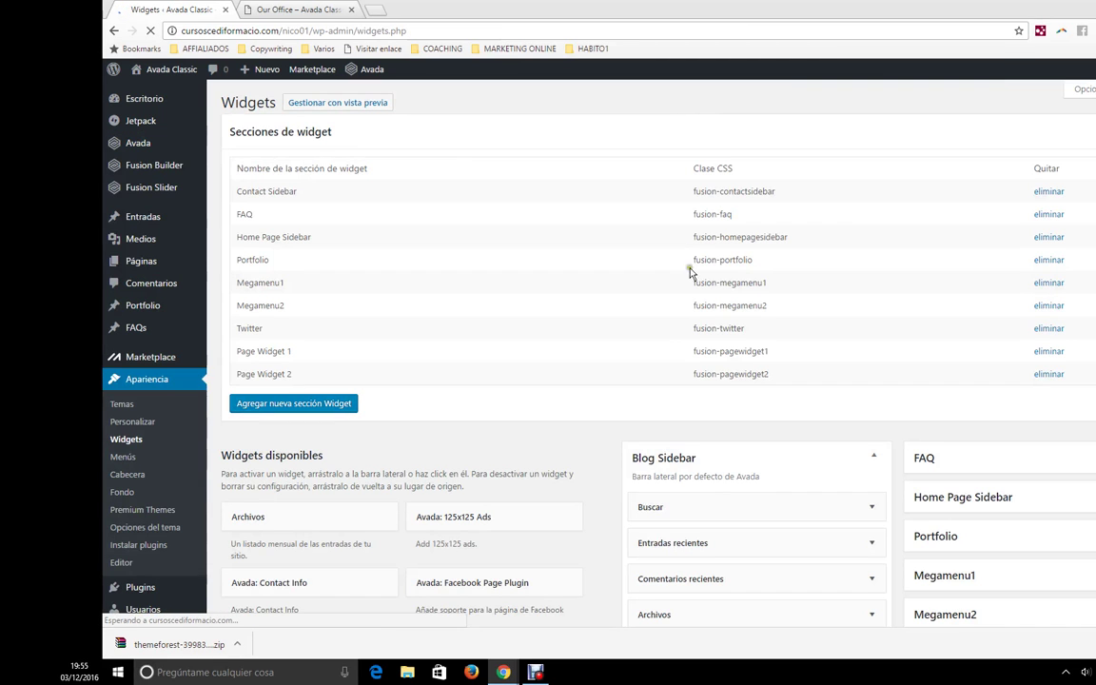
scroll(647, 399, "down", 3)
scroll(680, 403, "down", 3)
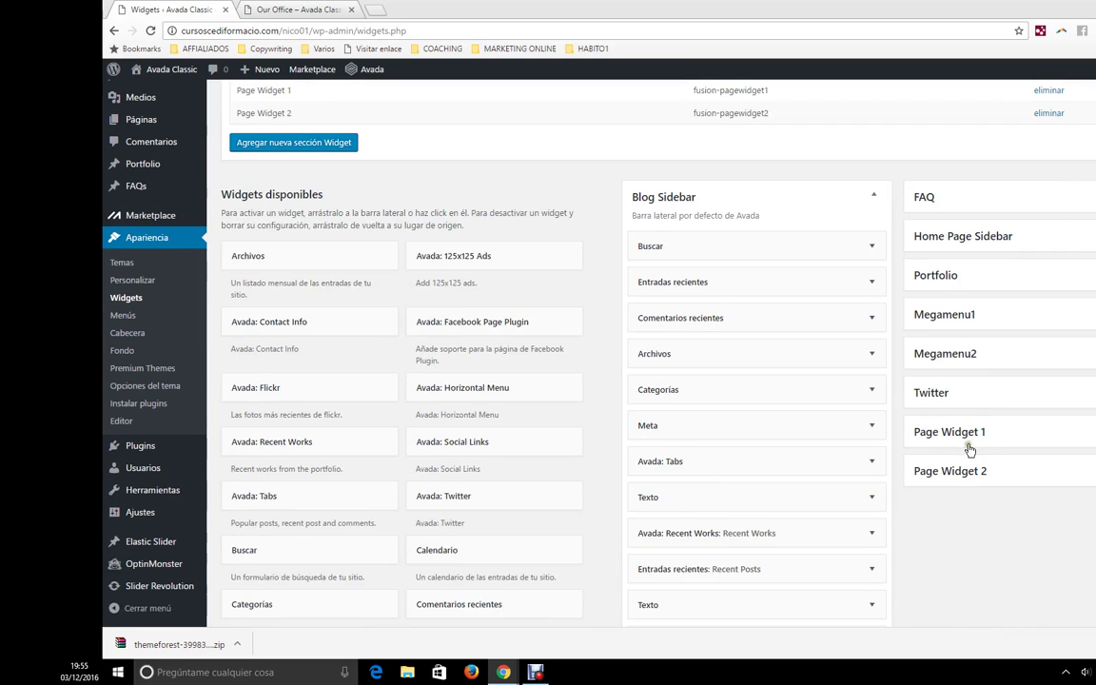
scroll(885, 416, "down", 5)
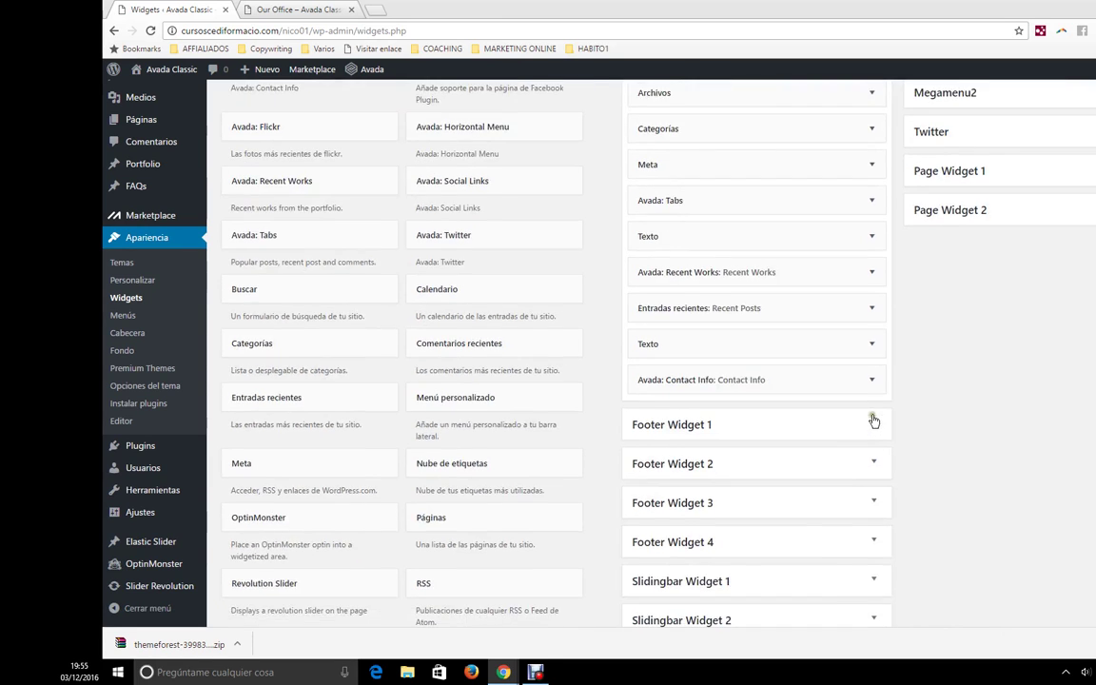
- Add a Calendario widget to Slidingbar Widget 1 above the custom text widget
left_click(709, 389)
left_click(657, 386)
left_click(720, 395)
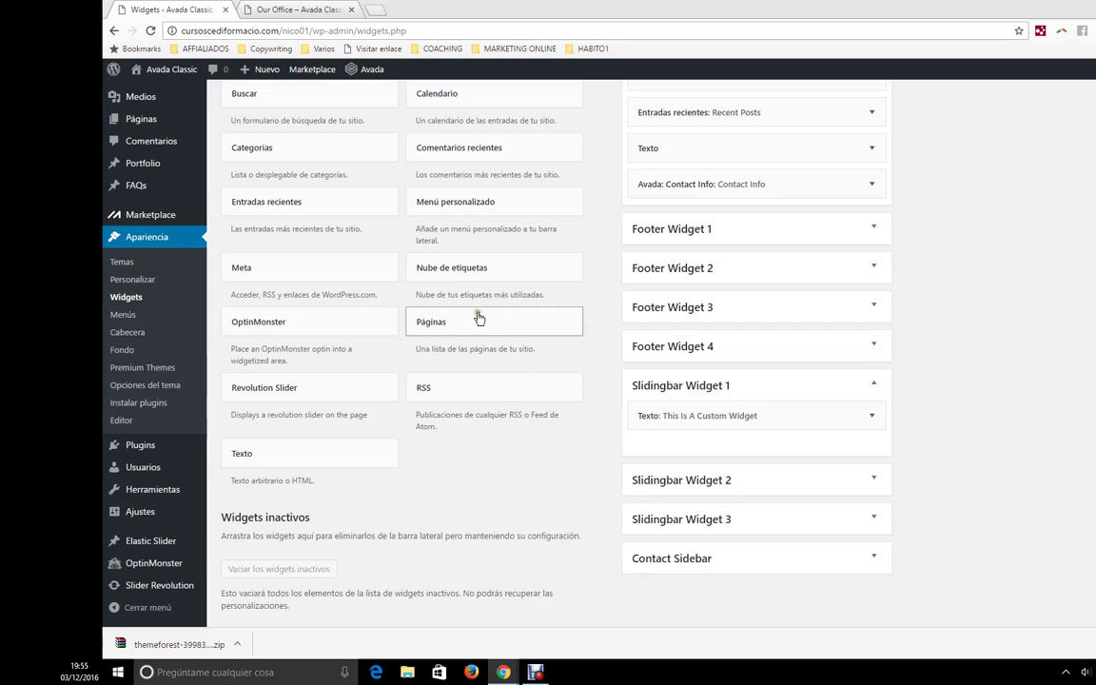
left_click_drag(472, 335, 408, 303)
scroll(403, 311, "up", 1)
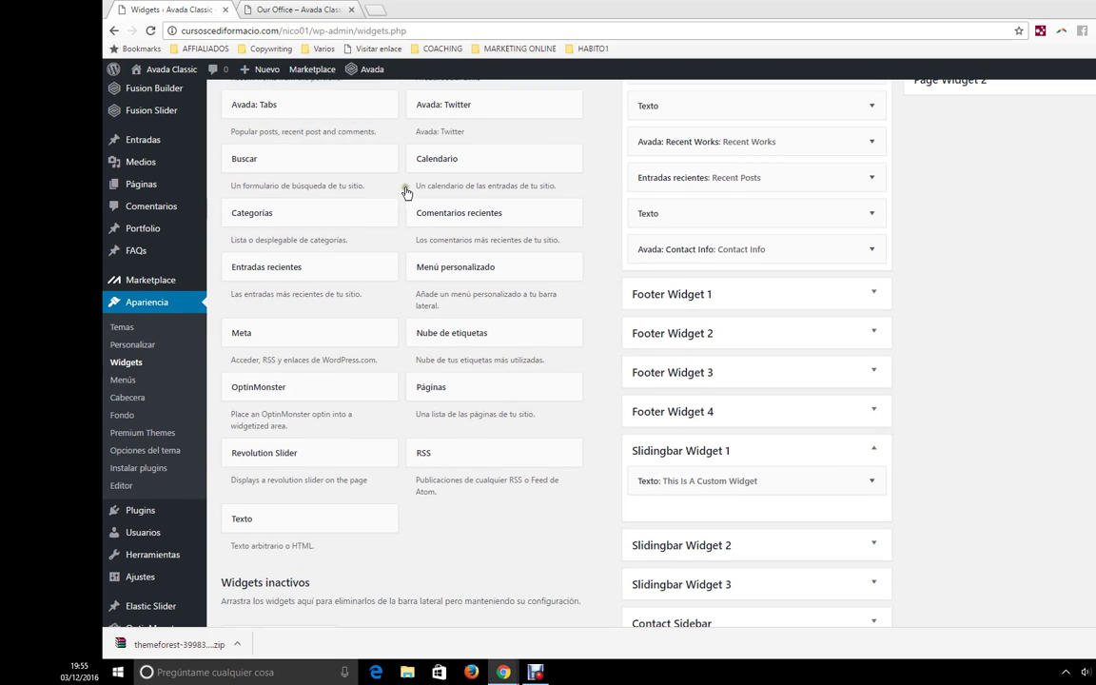
scroll(775, 316, "down", 1)
left_click_drag(455, 171, 685, 416)
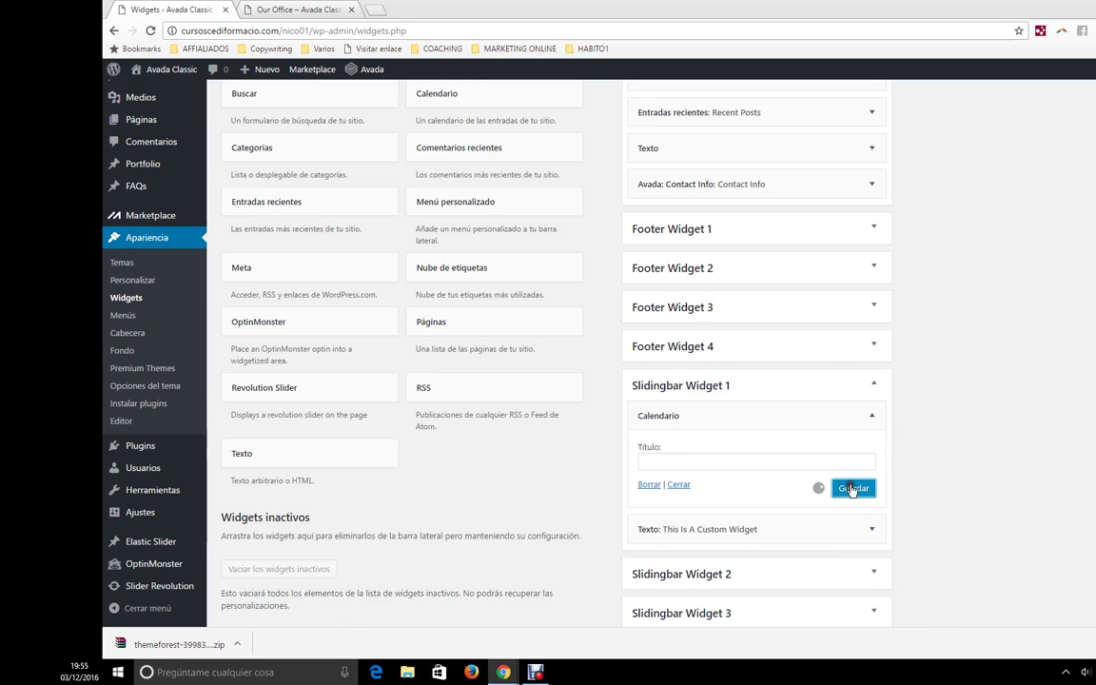
left_click(257, 10)
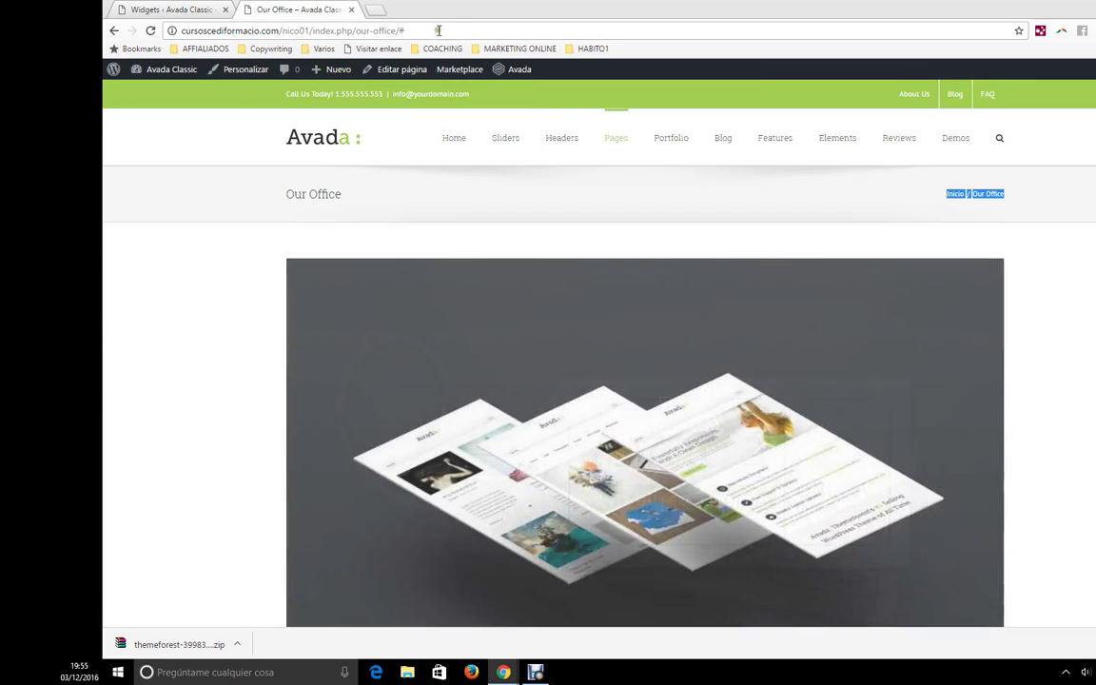
- Reload the Our Office page to confirm the December 2016 calendar in the sliding bar
left_click(354, 30)
left_click(354, 31)
key("Return")
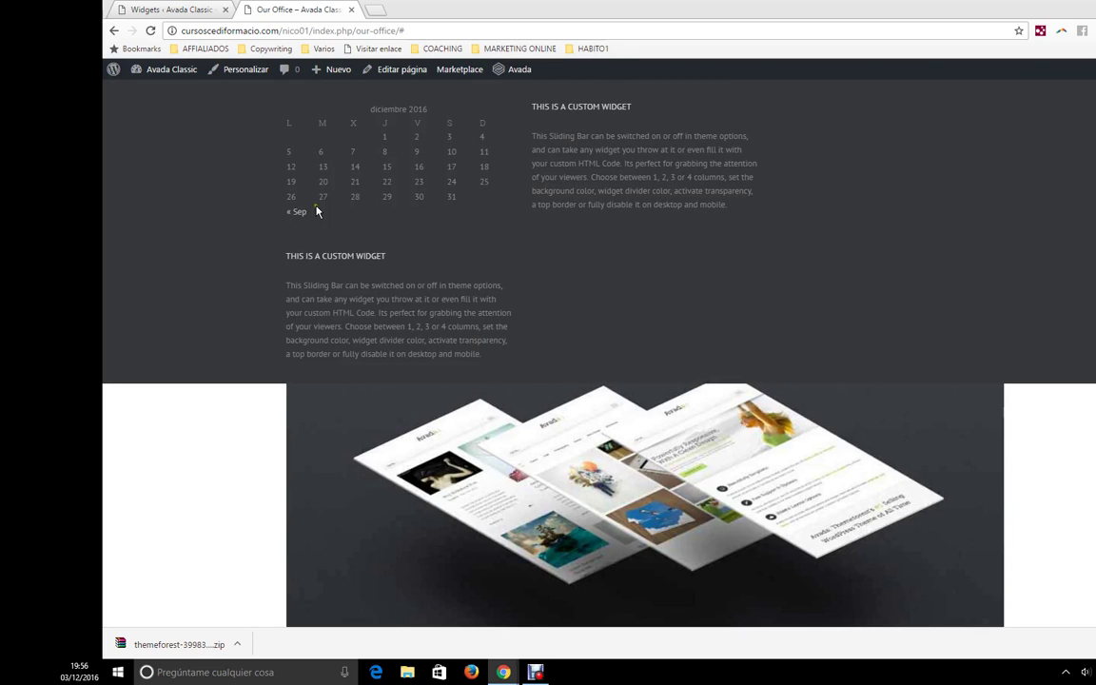
left_click(174, 8)
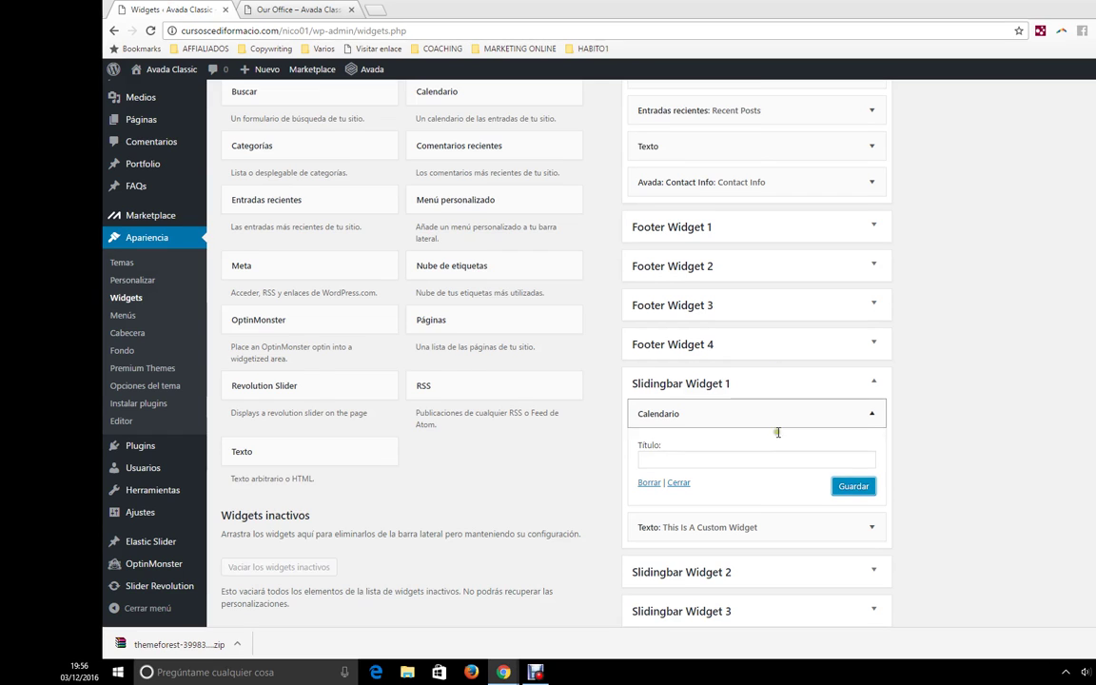
- Show the Contenido del Pie de página section with footer widgets On and 4 columns
scroll(778, 438, "down", 1)
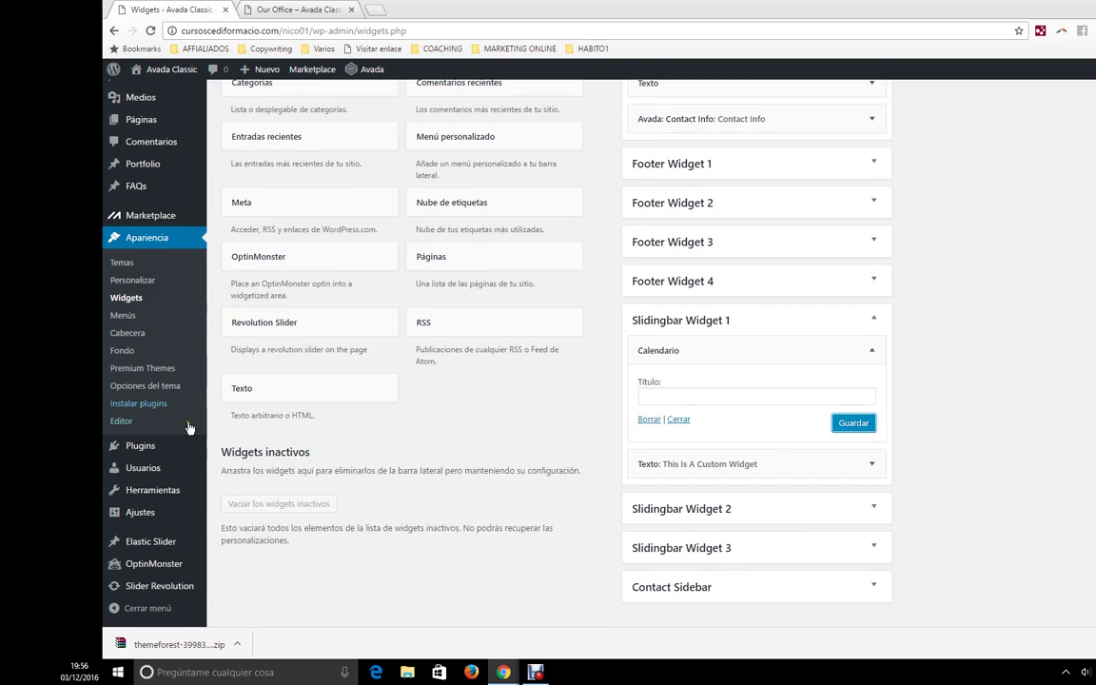
left_click(145, 385)
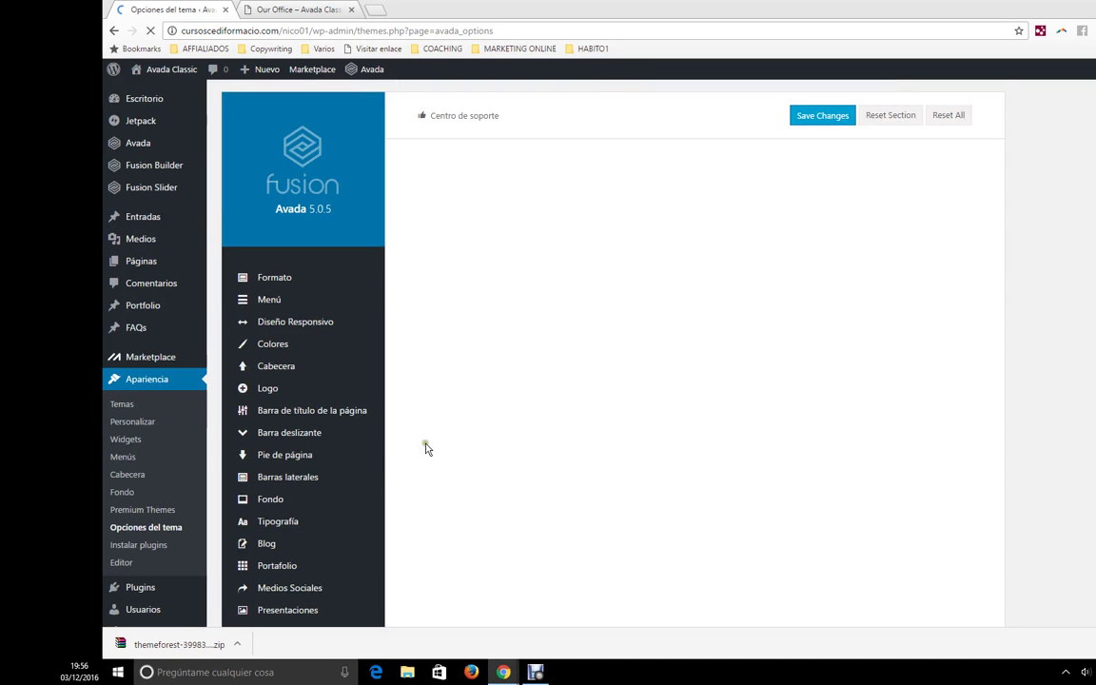
left_click(343, 432)
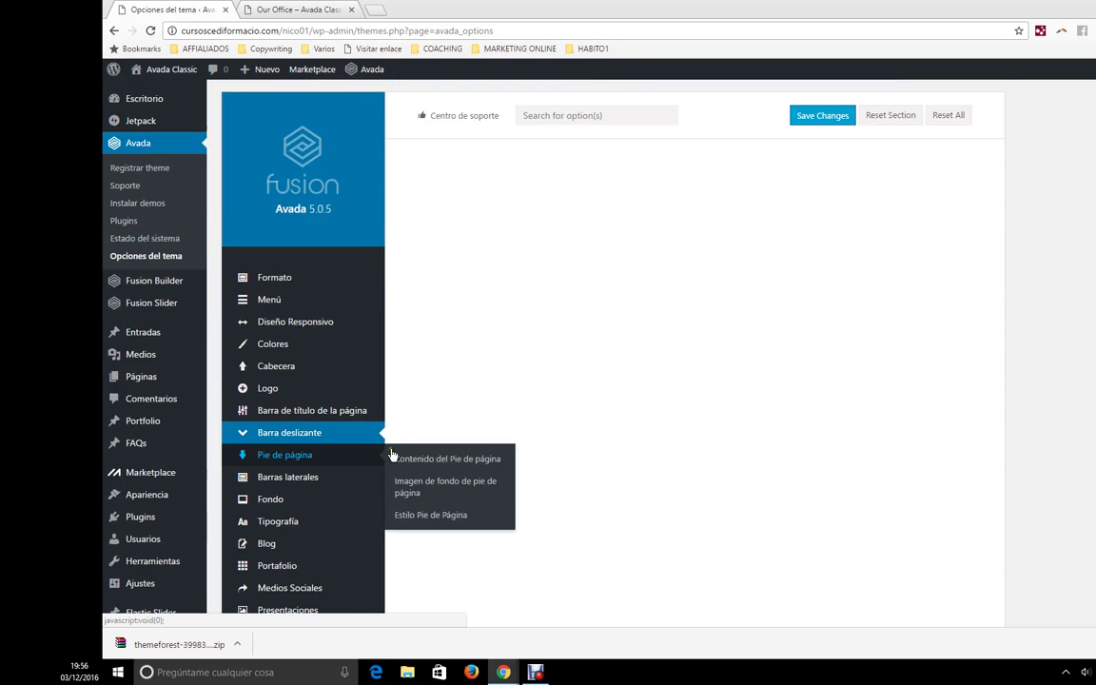
scroll(314, 457, "down", 2)
left_click(290, 324)
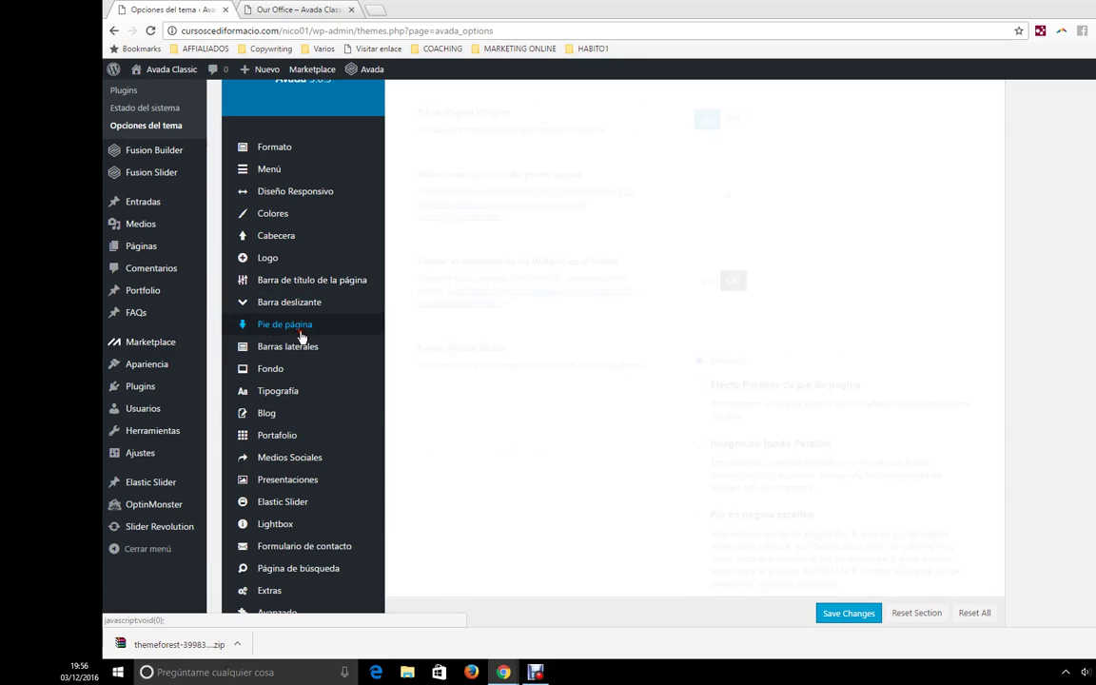
scroll(617, 366, "up", 1)
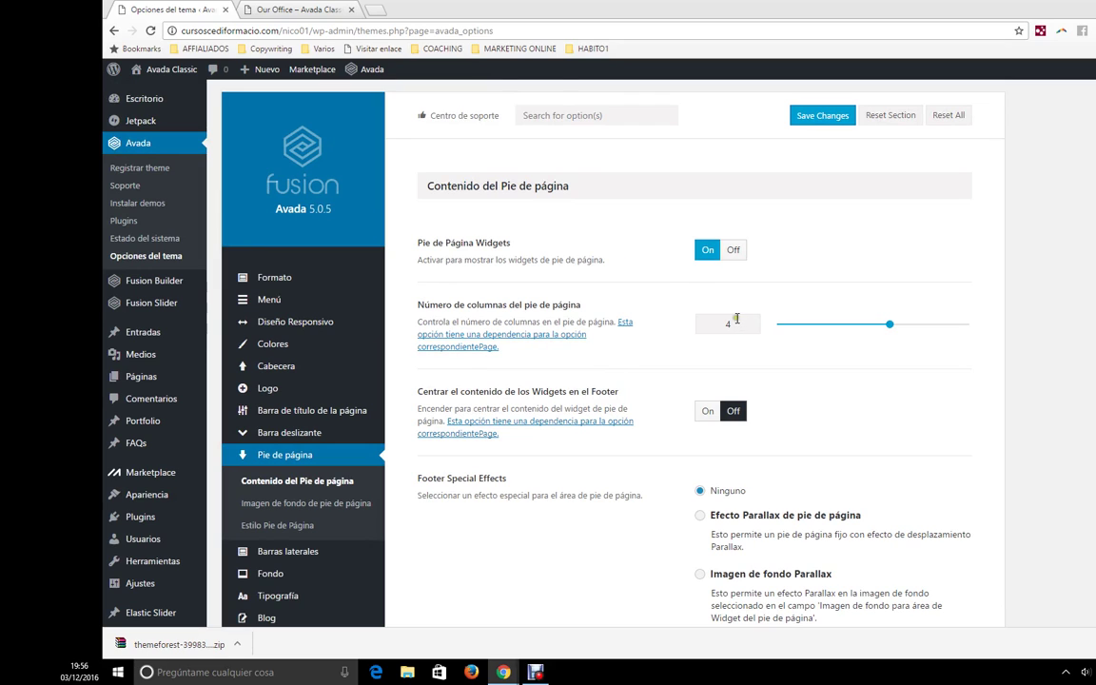
- Scroll the Our Office page down to view its four-column footer widgets
left_click(305, 9)
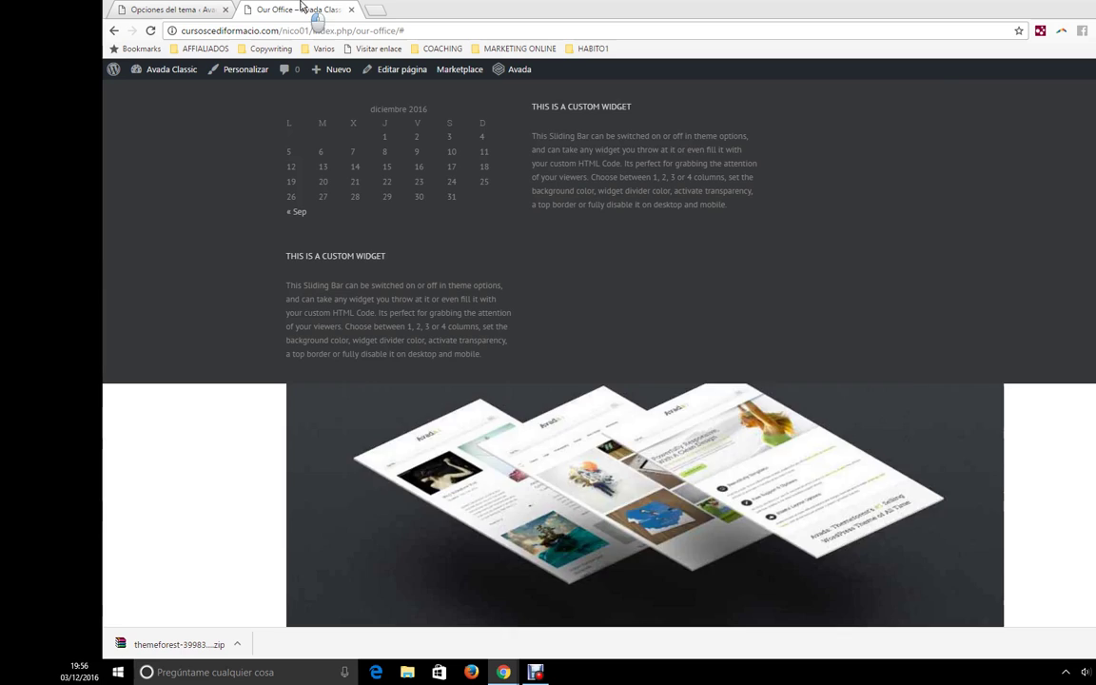
scroll(594, 380, "down", 5)
scroll(596, 400, "down", 2)
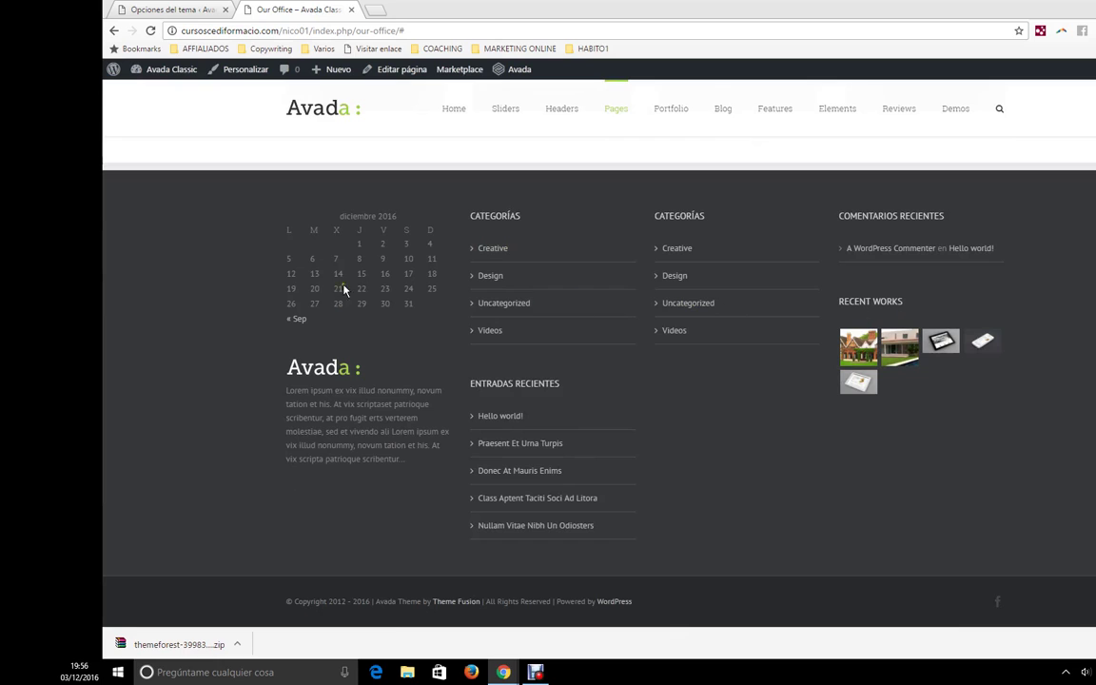
- Drag the footer columns slider to 4, then head for Apariencia > Widgets
left_click(225, 8)
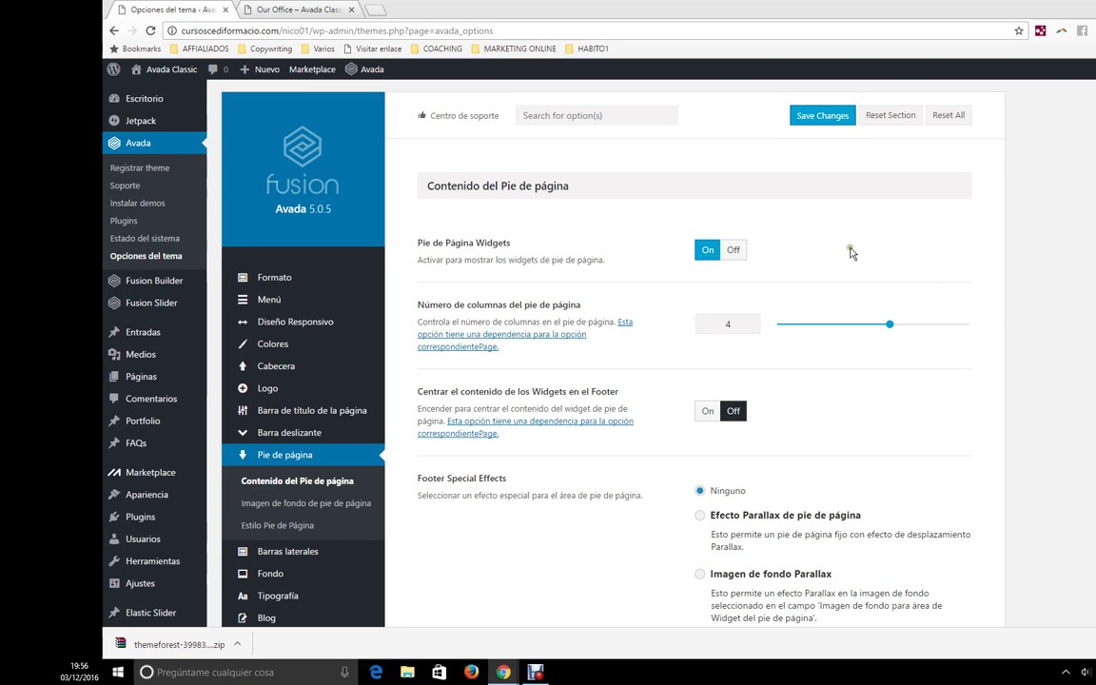
left_click_drag(909, 330, 877, 338)
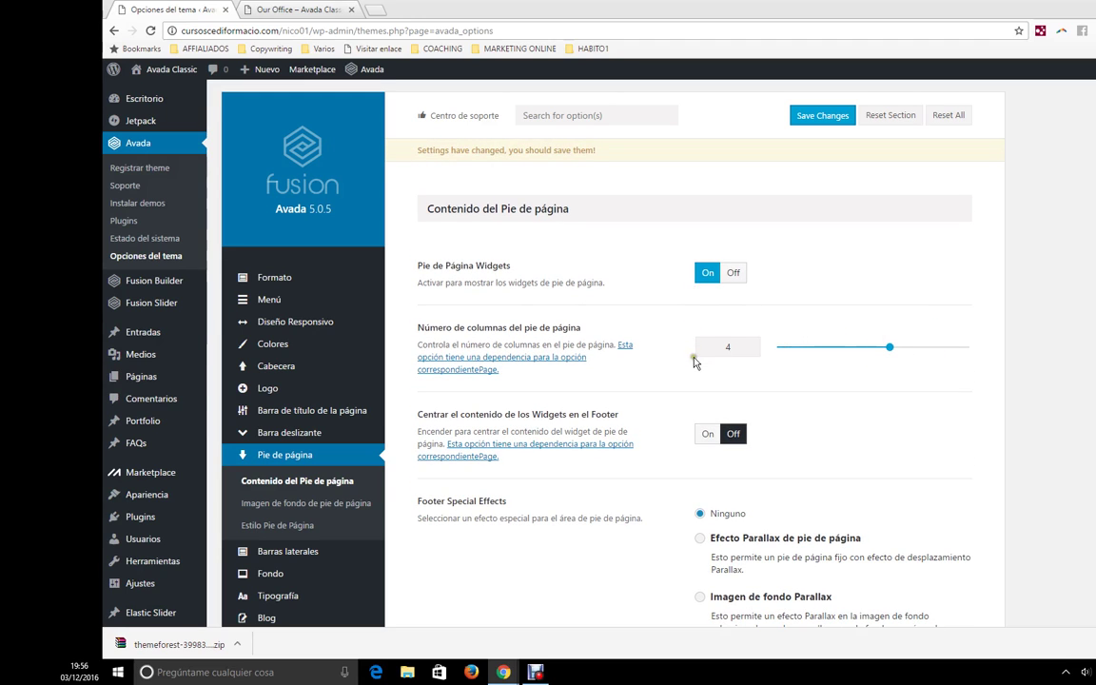
scroll(695, 360, "down", 1)
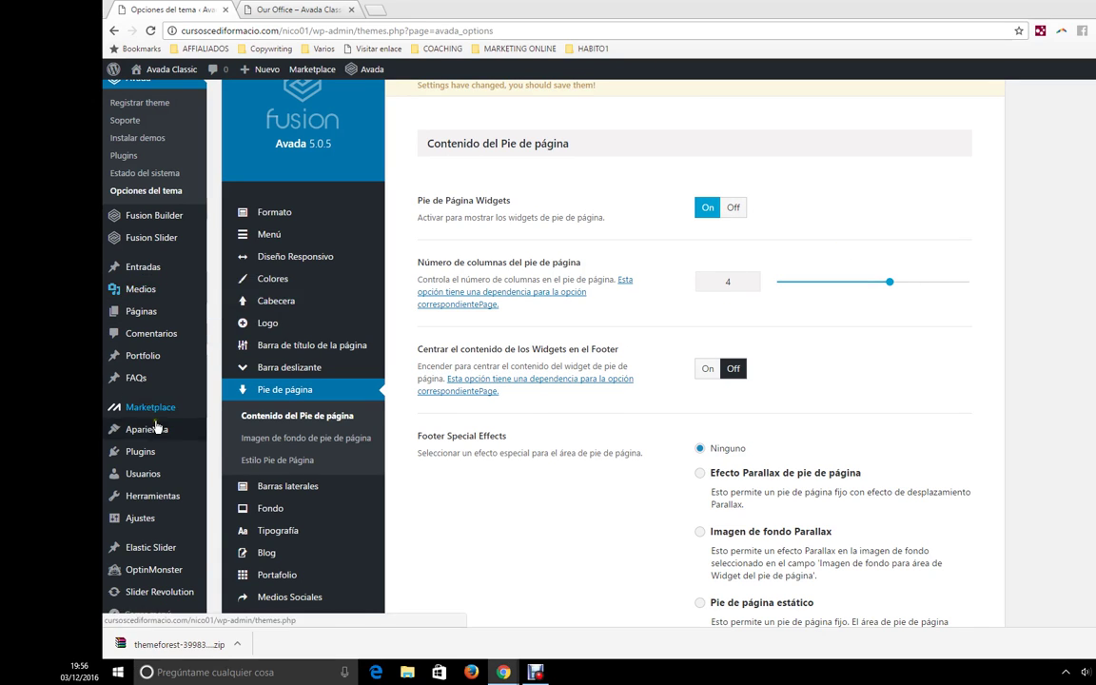
mouse_move(143, 430)
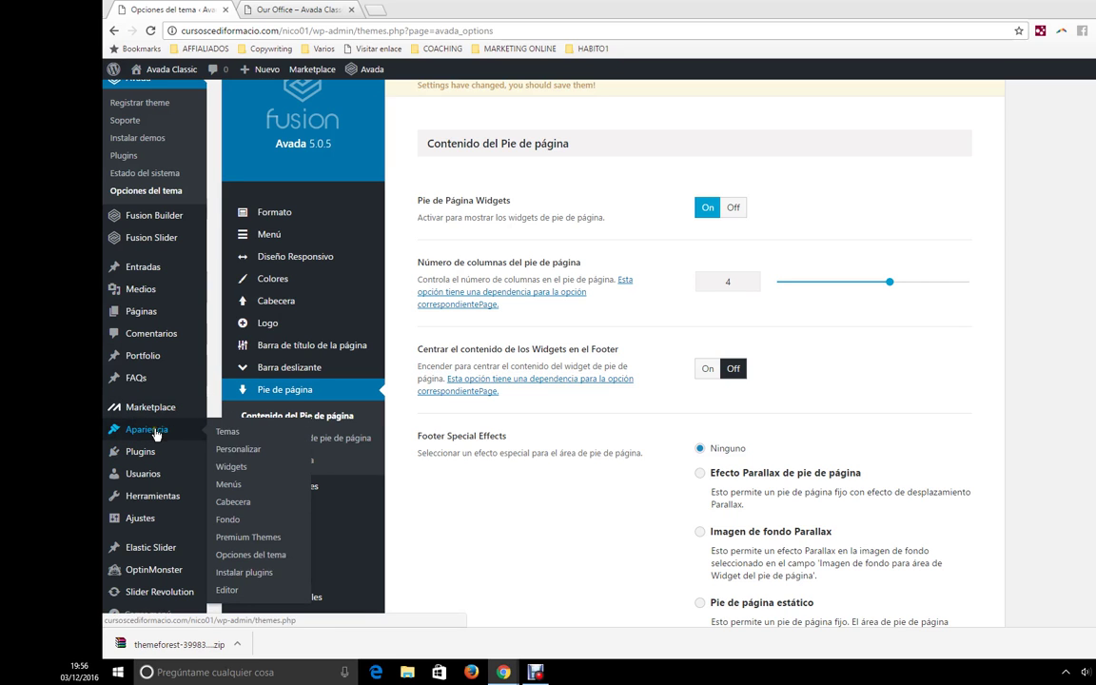
left_click(238, 471)
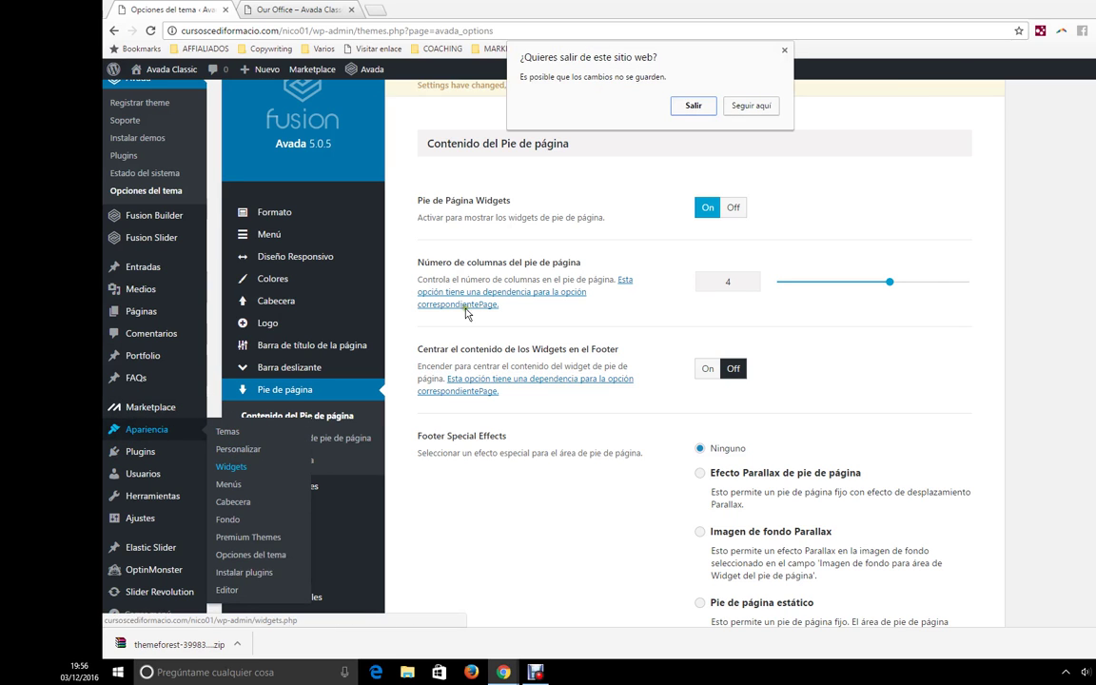
- Leave the unsaved theme options and expand Footer Widget 1 on the Widgets page
left_click(675, 112)
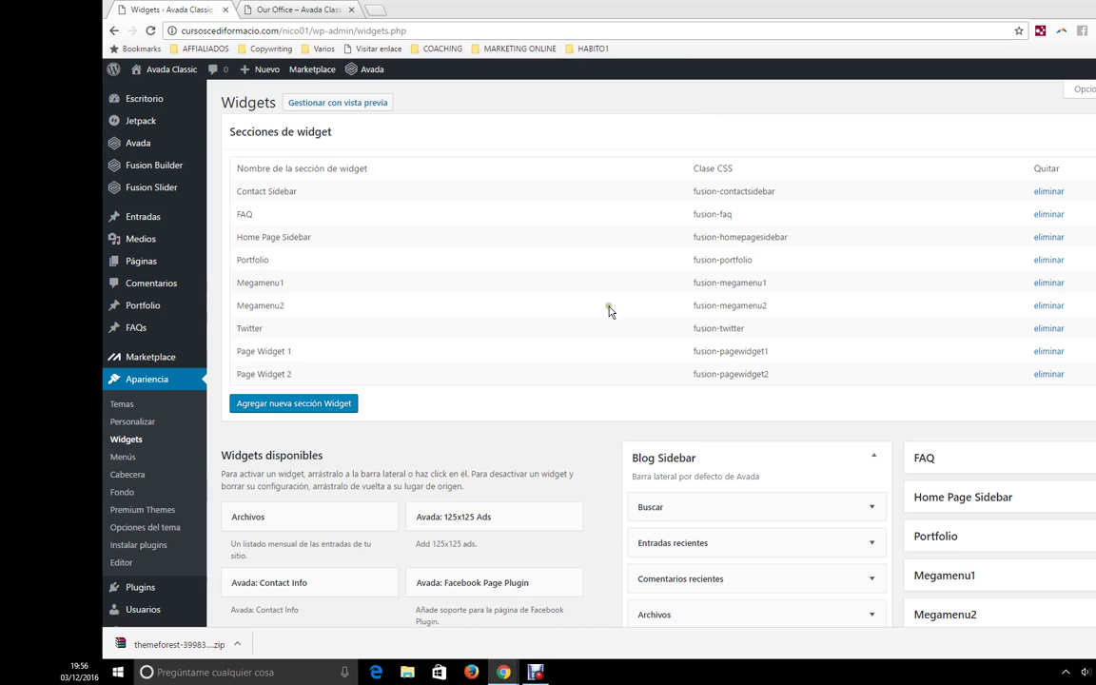
scroll(627, 422, "down", 1)
scroll(627, 422, "down", 5)
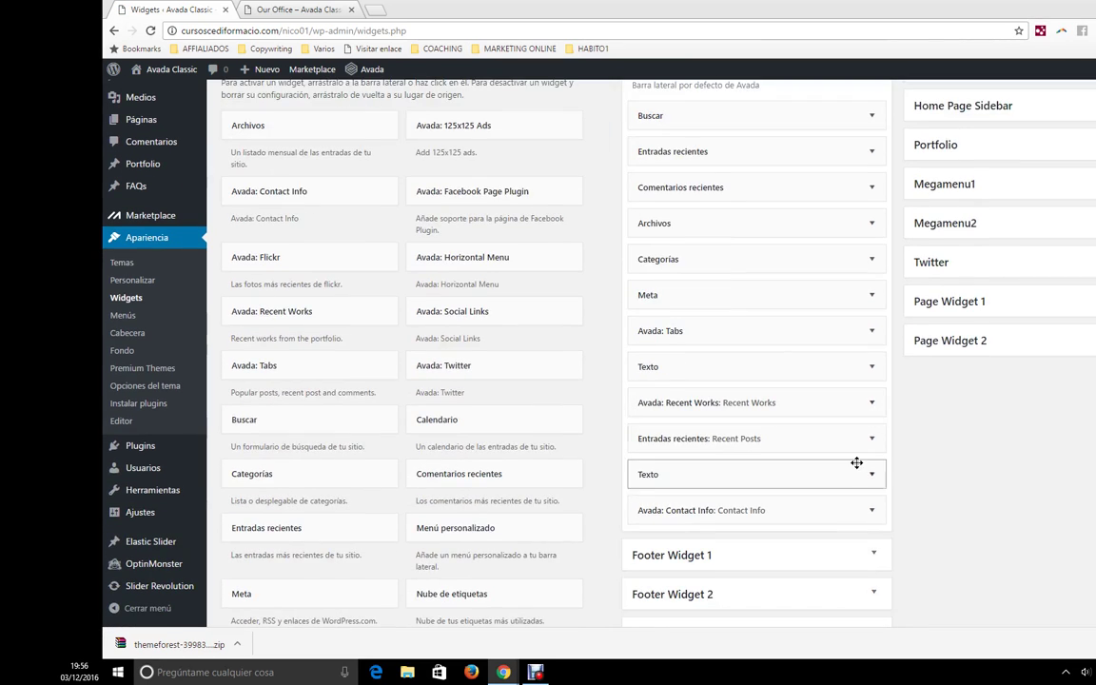
scroll(859, 455, "down", 3)
left_click(763, 358)
left_click(762, 358)
left_click(754, 445)
left_click(687, 441)
left_click(776, 359)
- Delete the Texto widget from Footer Widget 1, leaving only Calendario
left_click(831, 433)
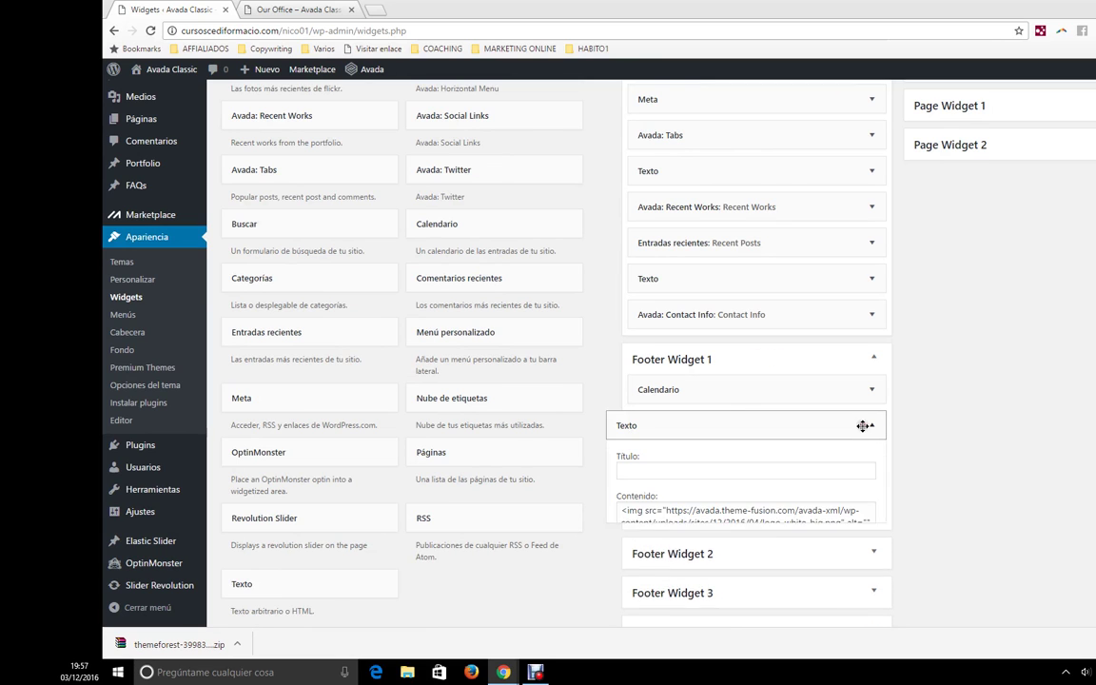
scroll(622, 530, "down", 3)
left_click(629, 483)
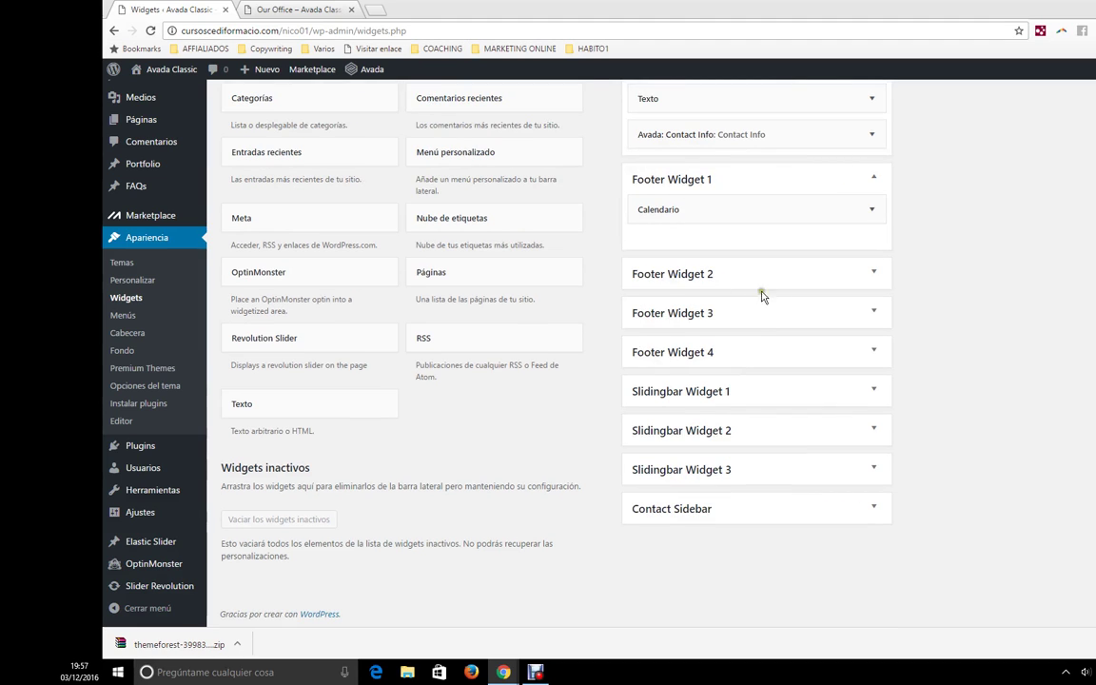
left_click(168, 387)
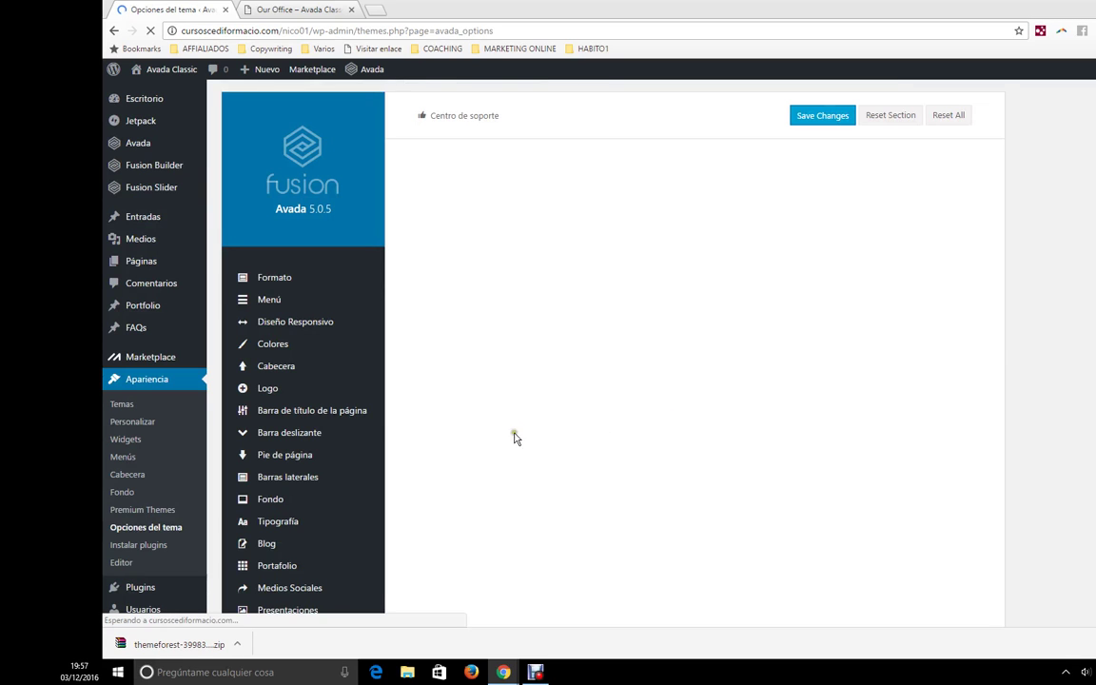
- Open Estilo del Sidebar and review its 0 sidebar padding and 14px widget heading size
scroll(352, 420, "down", 2)
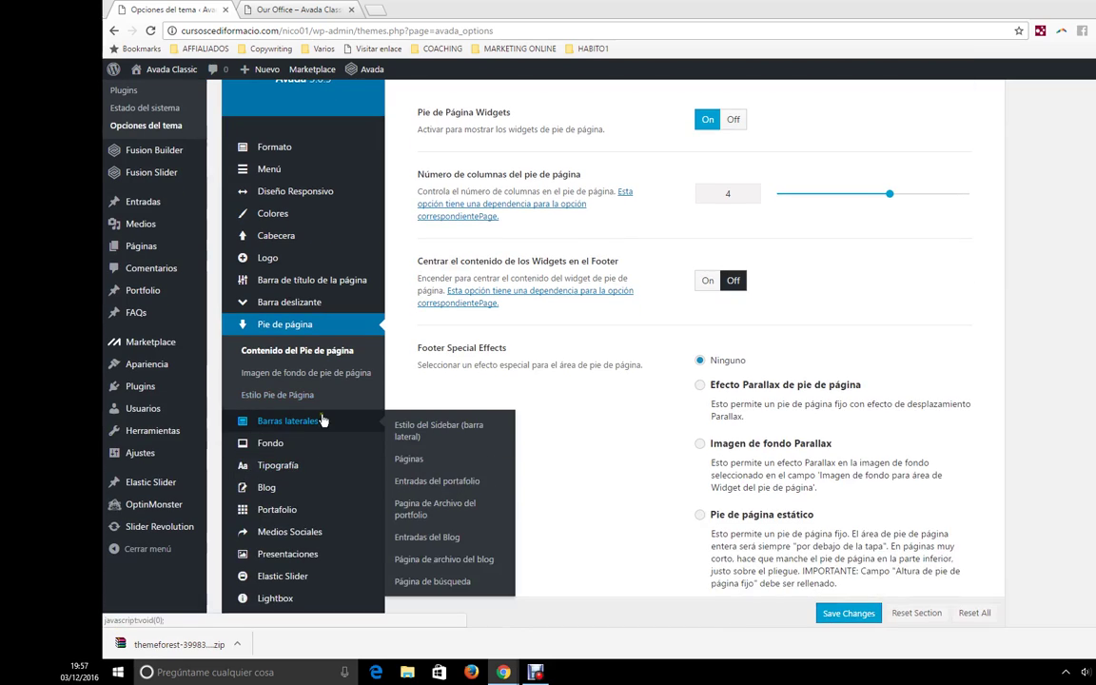
left_click(314, 421)
scroll(600, 276, "up", 1)
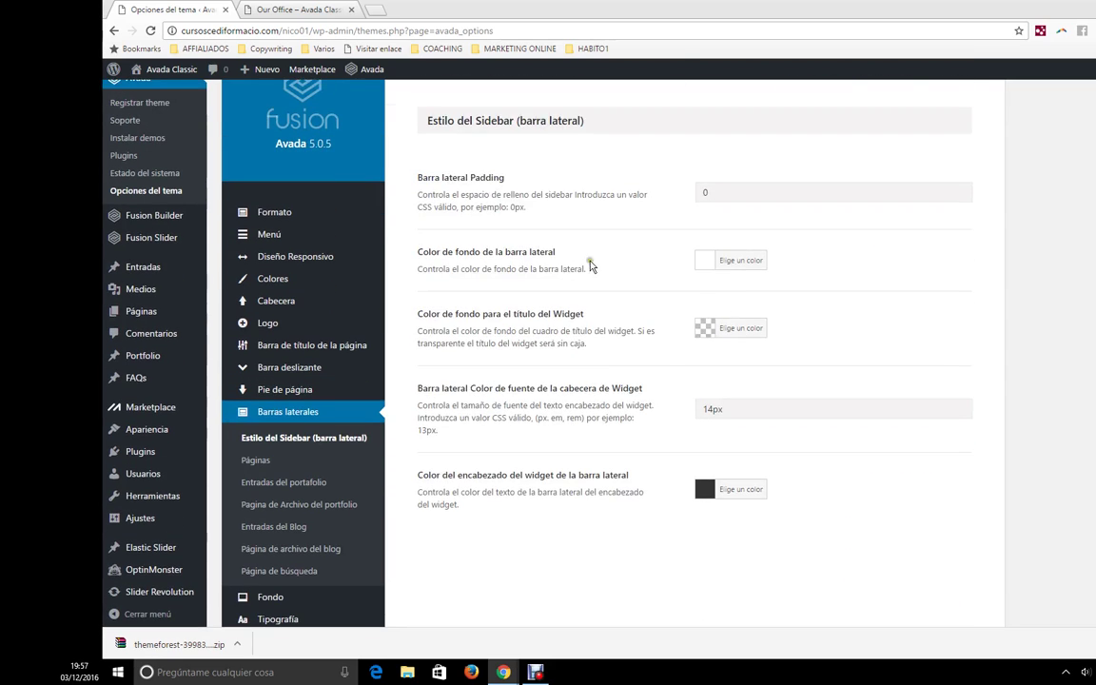
scroll(590, 266, "up", 1)
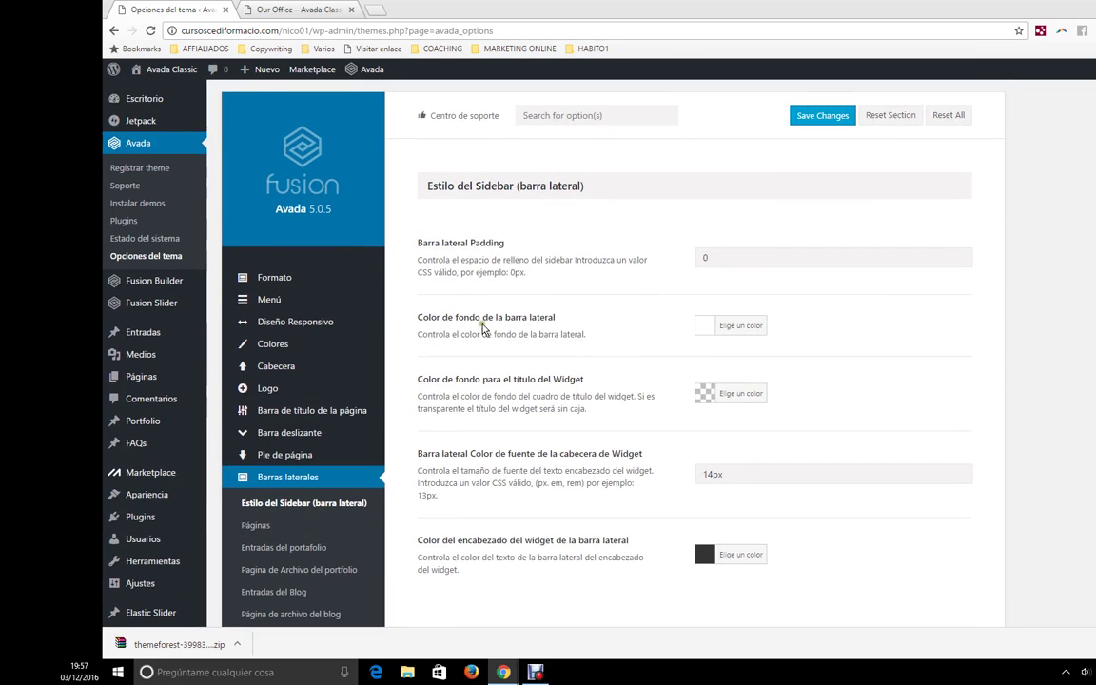
scroll(483, 328, "down", 1)
- Open and close the sliding bar on the Our Office site page to view its widgets
left_click(321, 7)
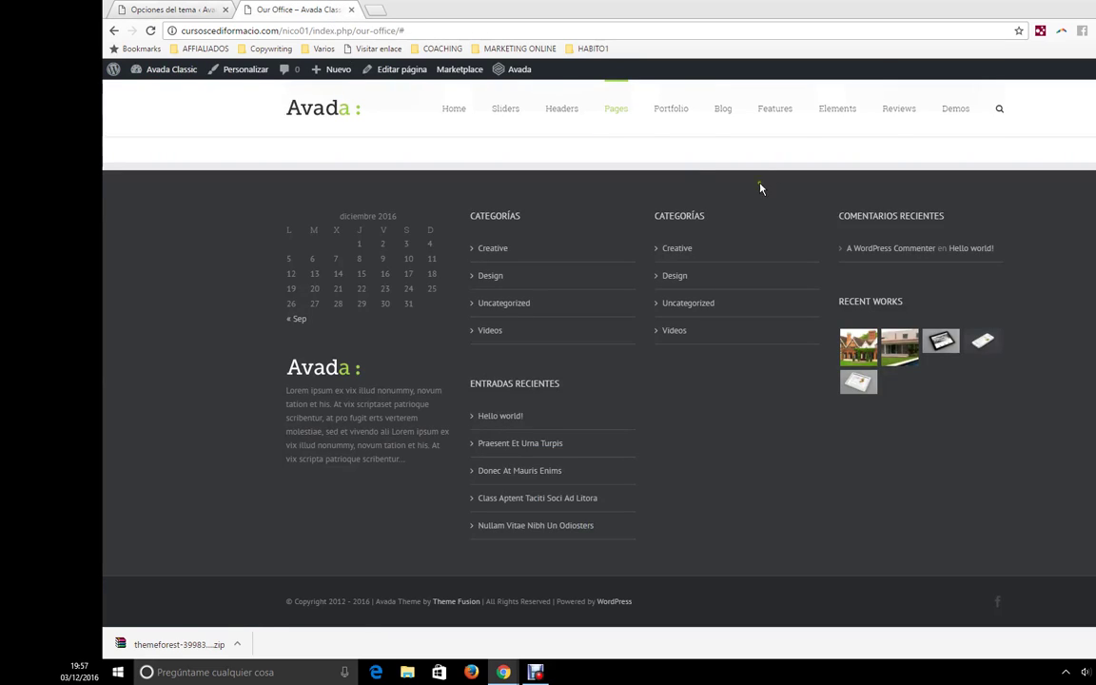
left_click(724, 119)
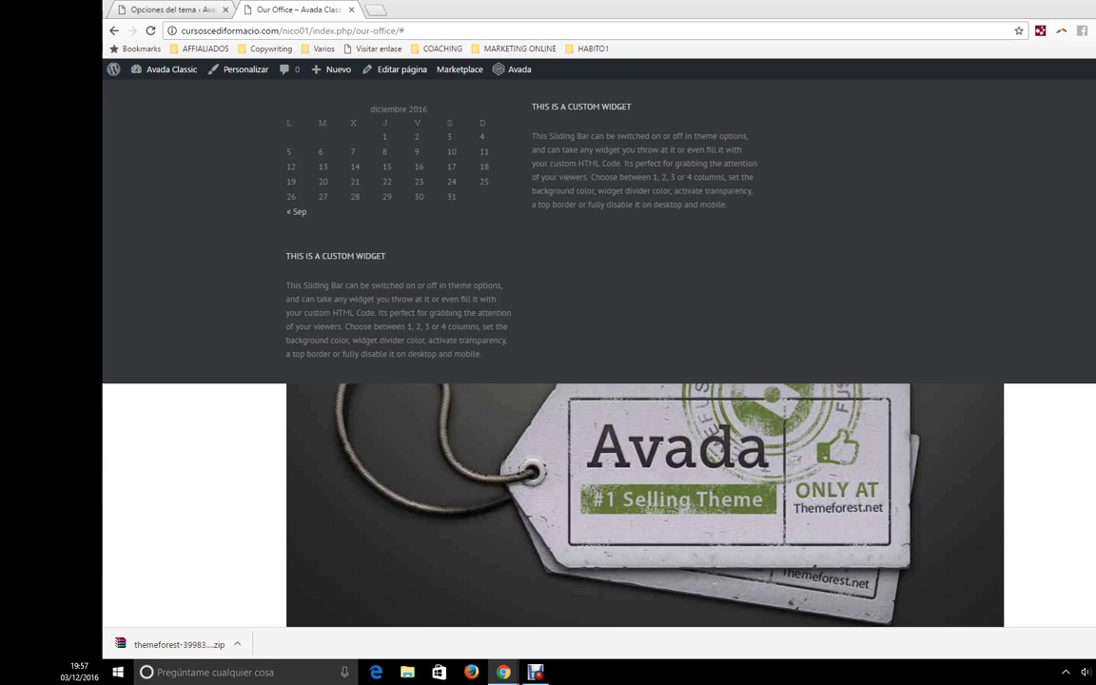
left_click(715, 203)
- Browse the Blog > Blog Medium page's posts and widget sidebar, then return to Theme Options
mouse_move(714, 126)
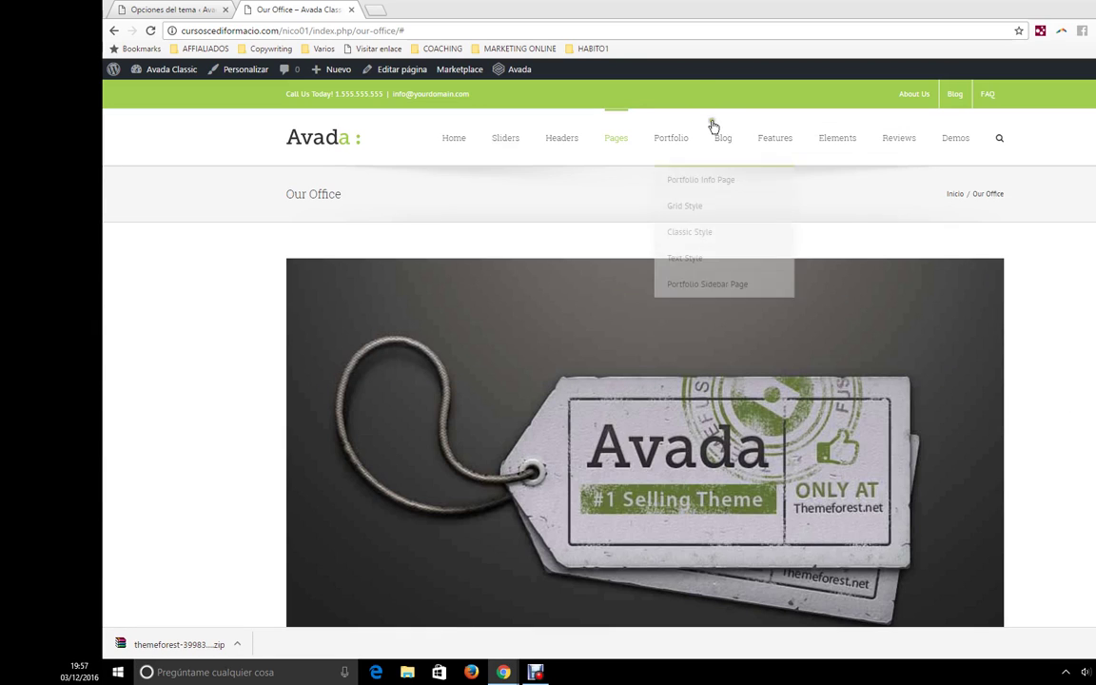
mouse_move(727, 151)
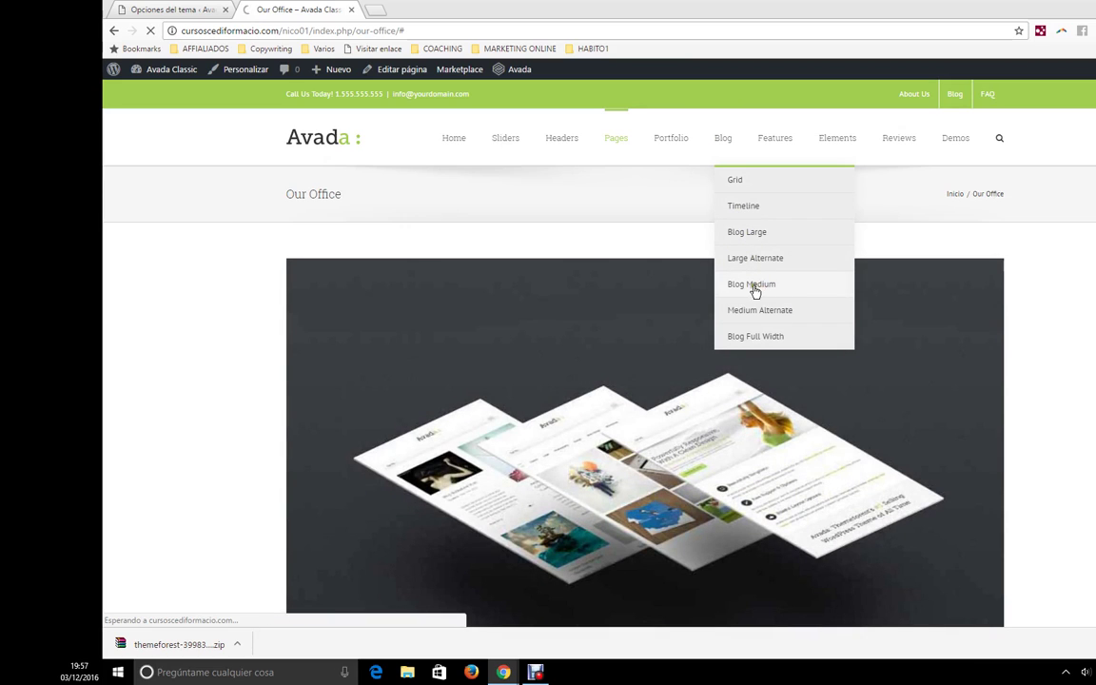
left_click(765, 295)
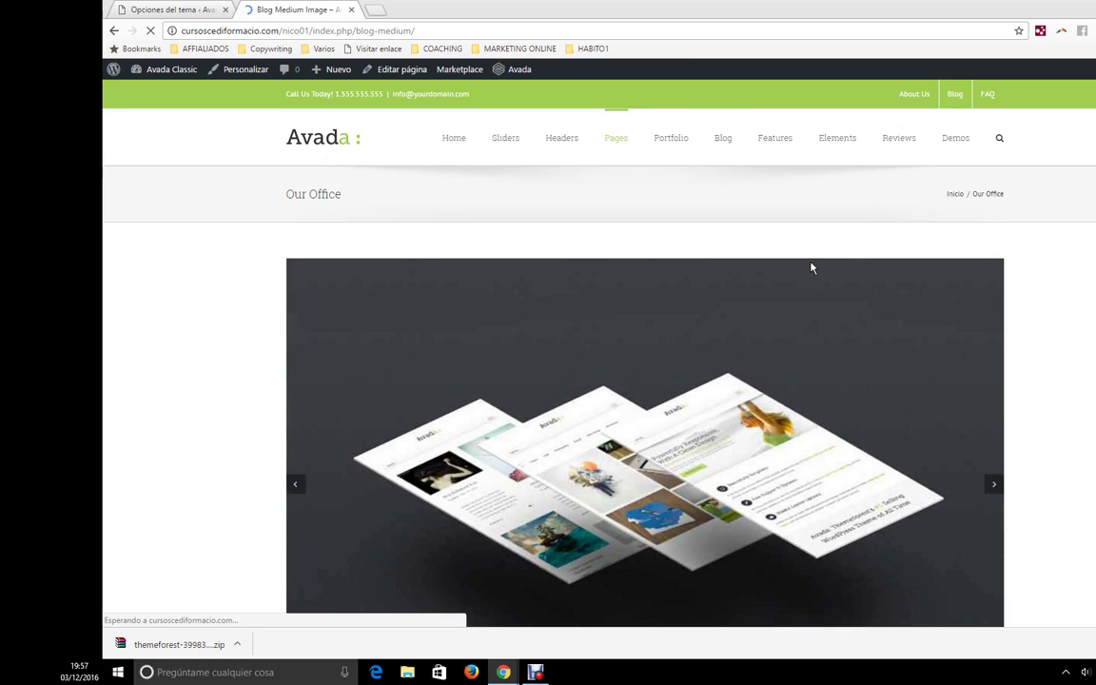
scroll(885, 428, "down", 6)
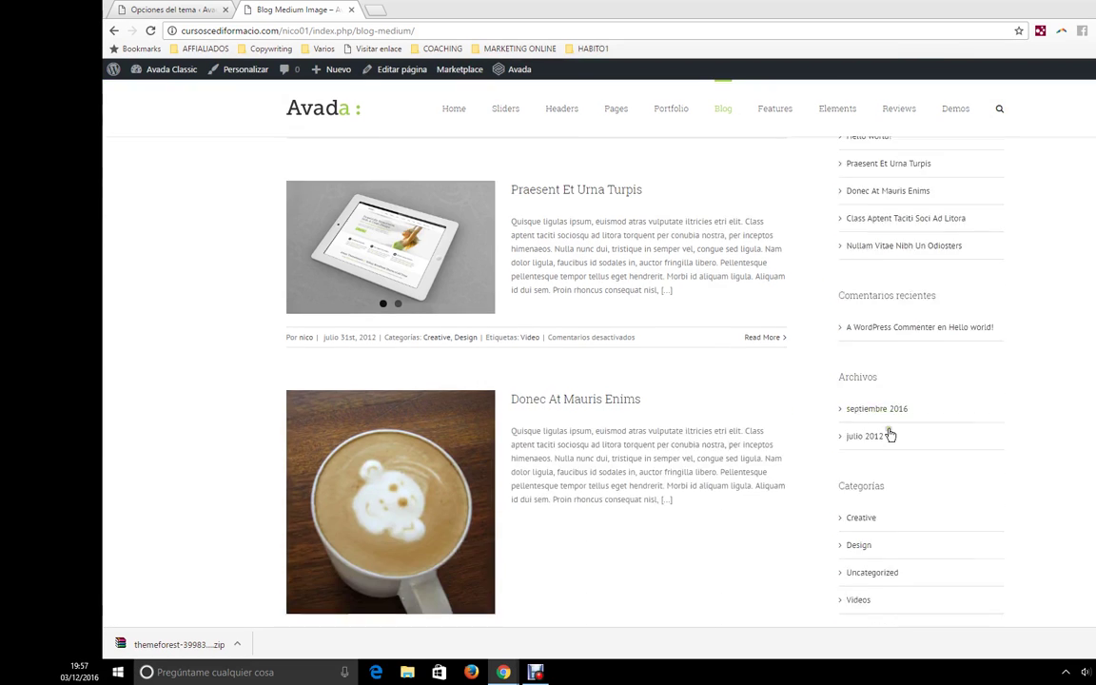
scroll(893, 440, "down", 3)
scroll(895, 439, "up", 10)
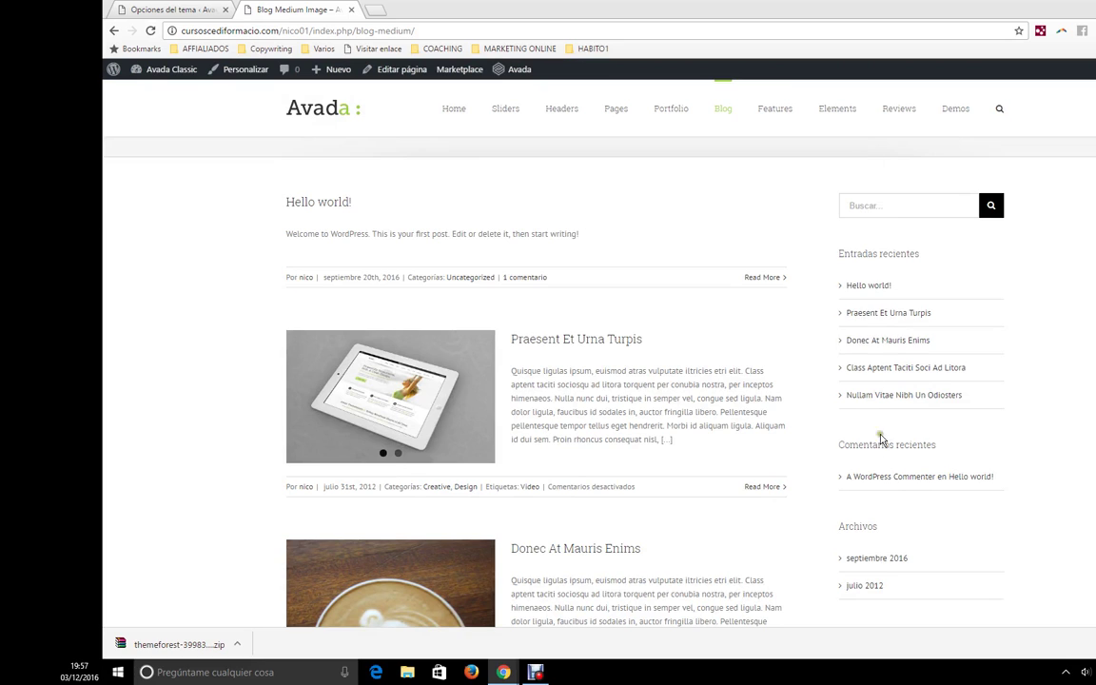
scroll(881, 416, "down", 5)
scroll(880, 486, "down", 3)
scroll(815, 337, "up", 6)
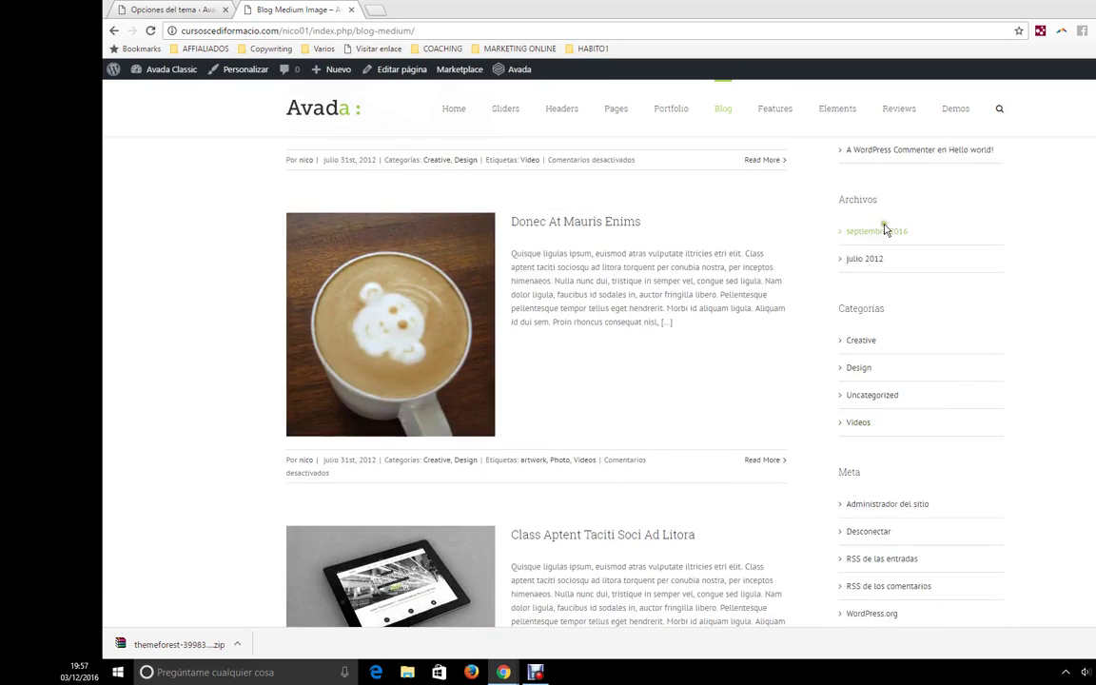
left_click(159, 7)
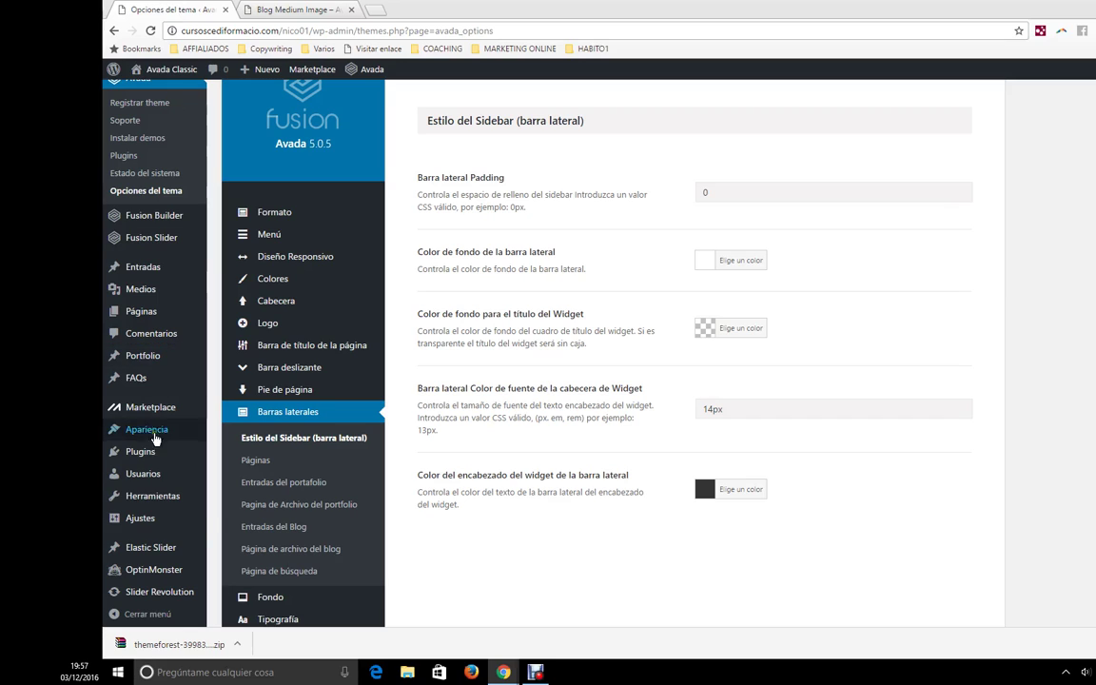
- Review page sidebars: global sidebar Off, both global sidebars None, position Derecha
mouse_move(143, 433)
left_click(257, 470)
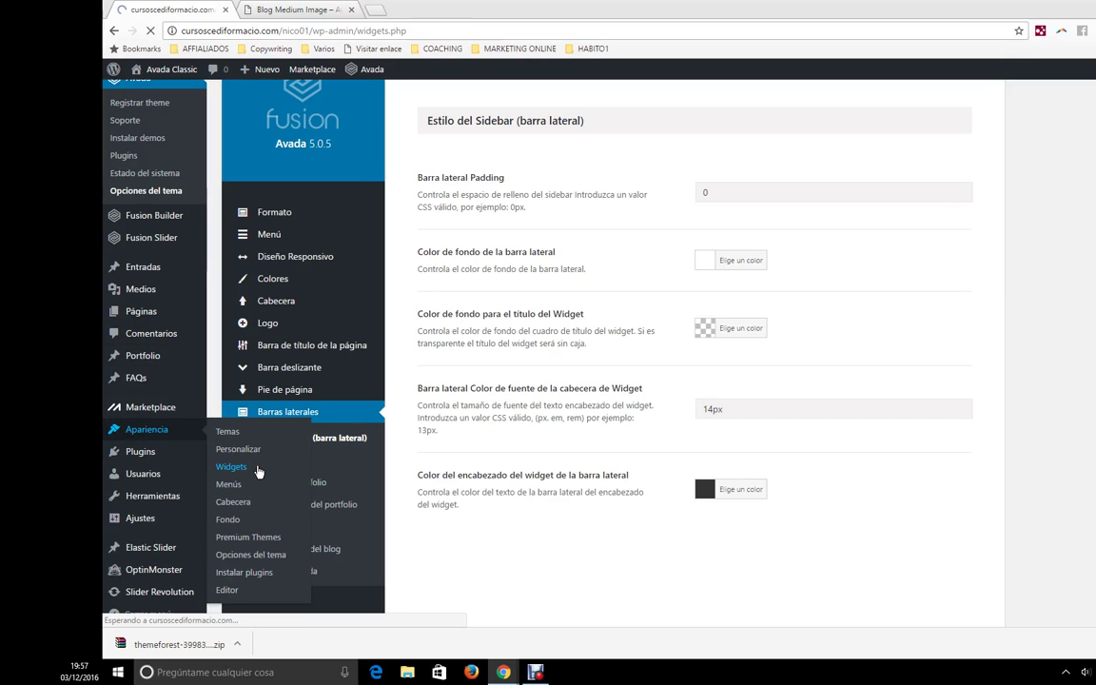
scroll(747, 403, "down", 3)
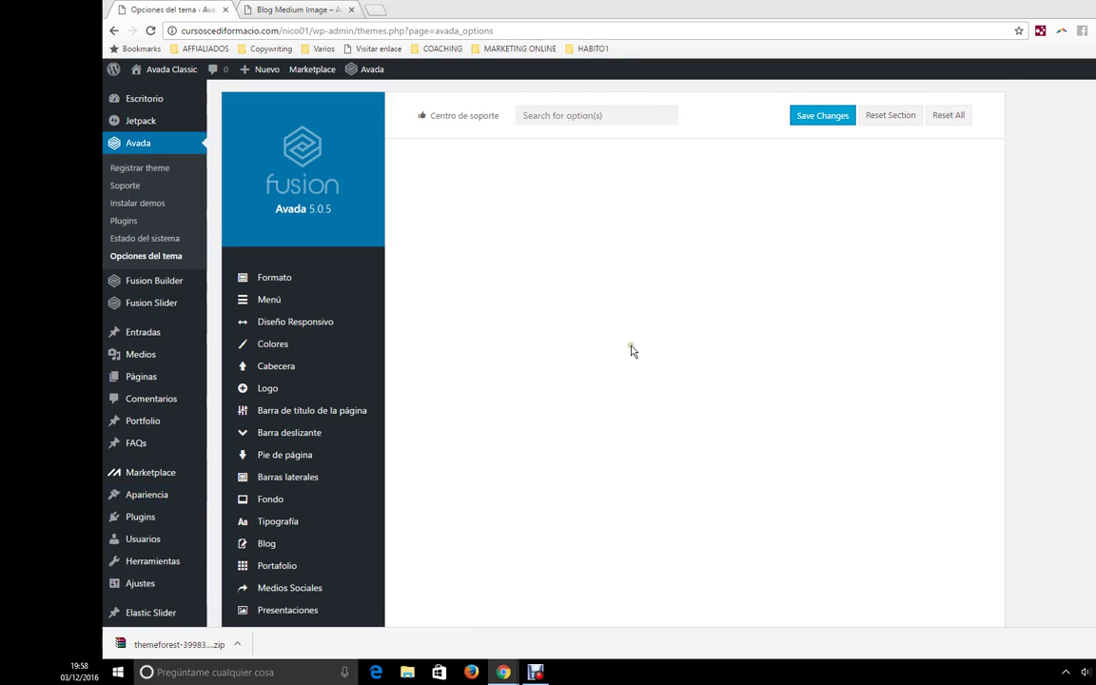
scroll(631, 351, "down", 2)
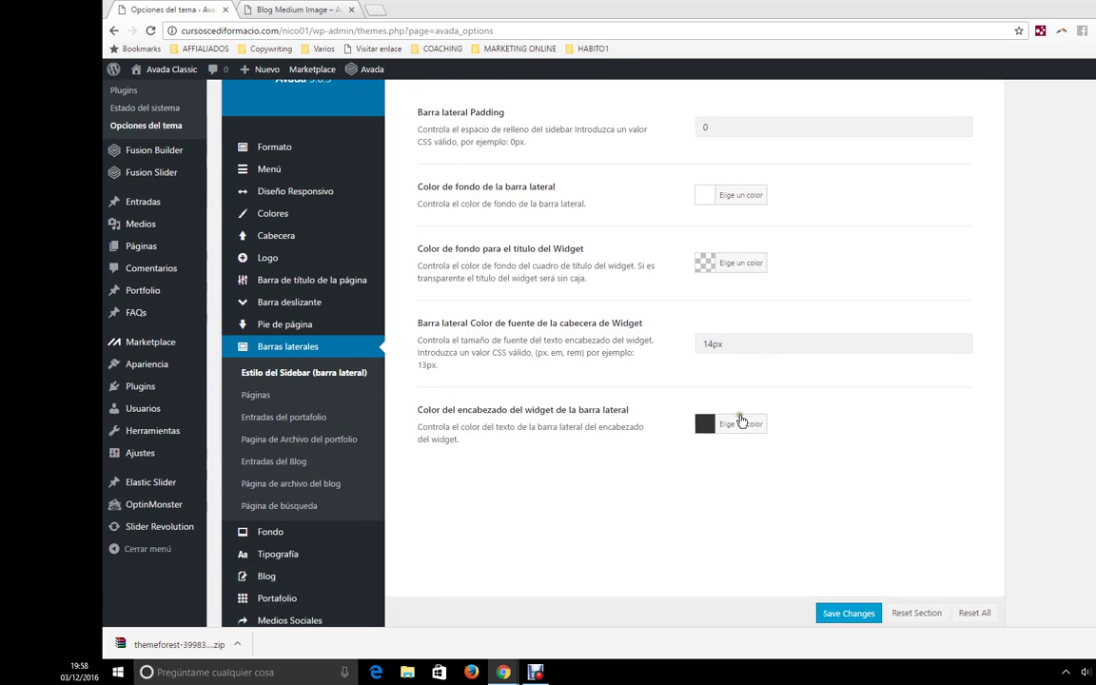
left_click(256, 395)
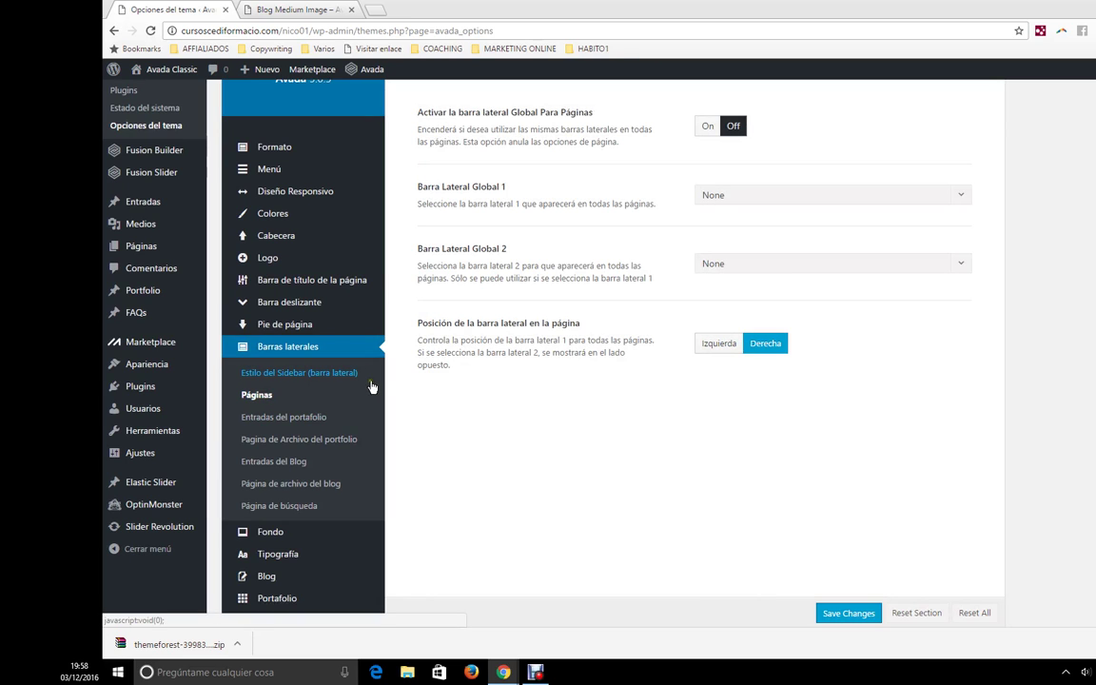
scroll(623, 255, "up", 1)
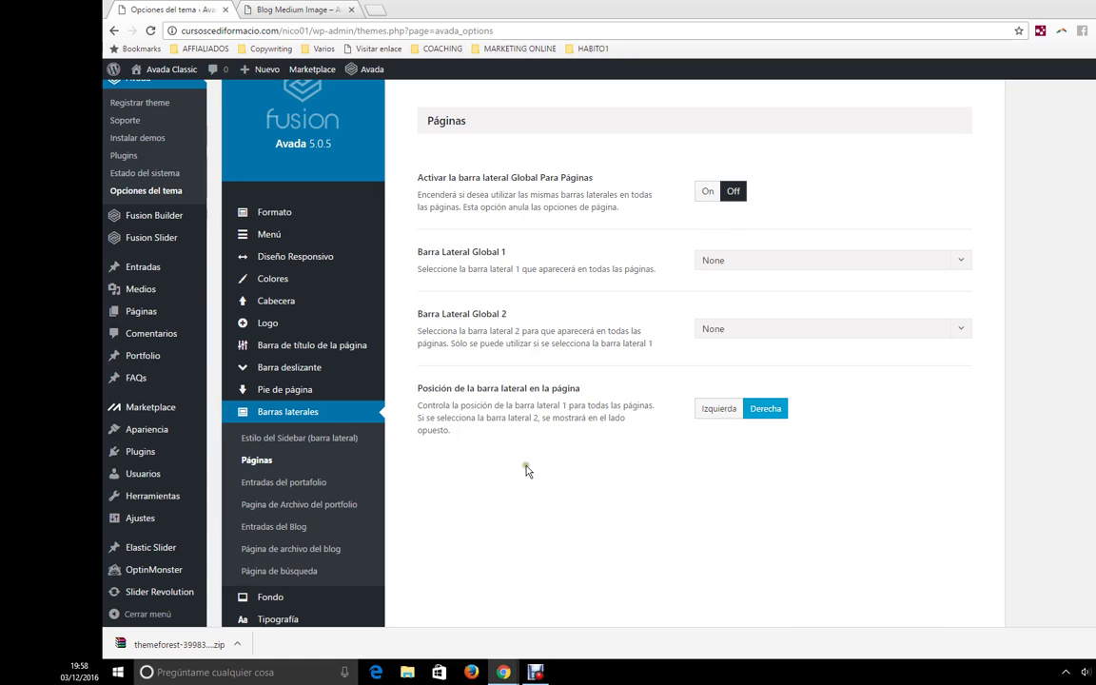
scroll(528, 470, "down", 2)
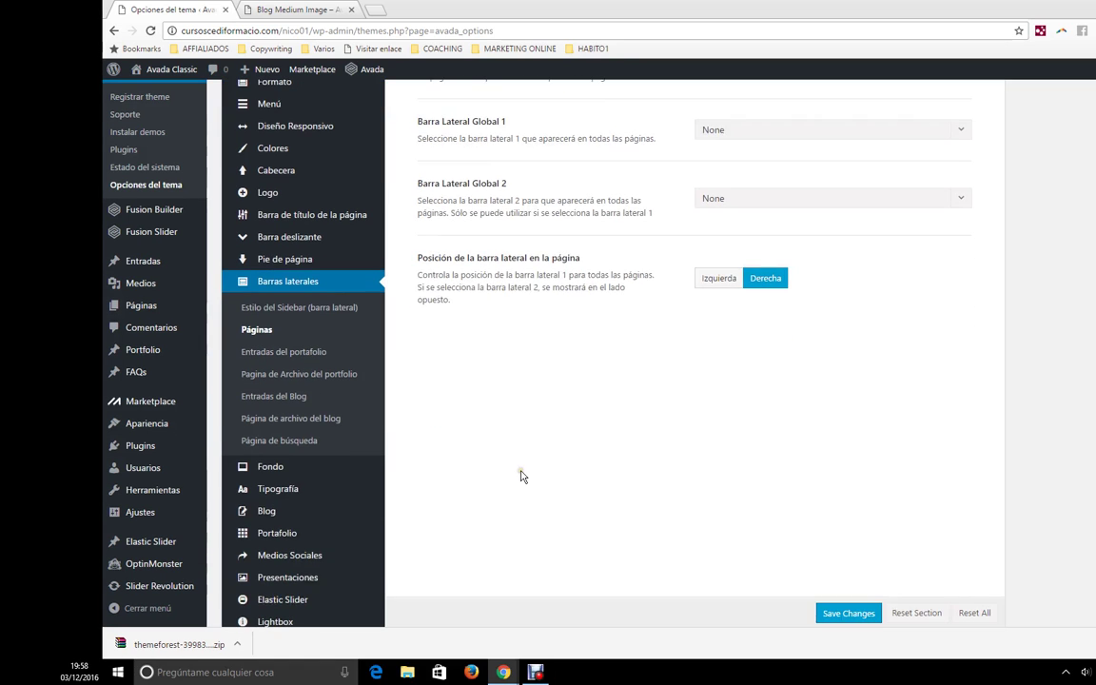
- View body typography, then open Fondo del Contenido Principal, which has no background colour or image
left_click(328, 501)
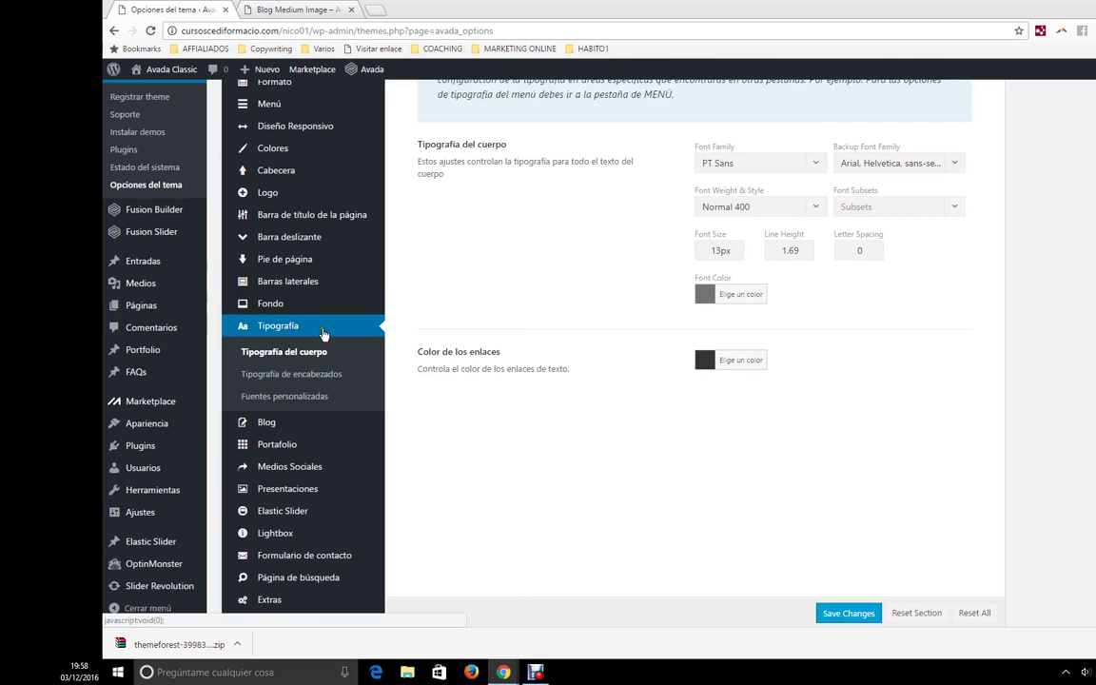
mouse_move(295, 304)
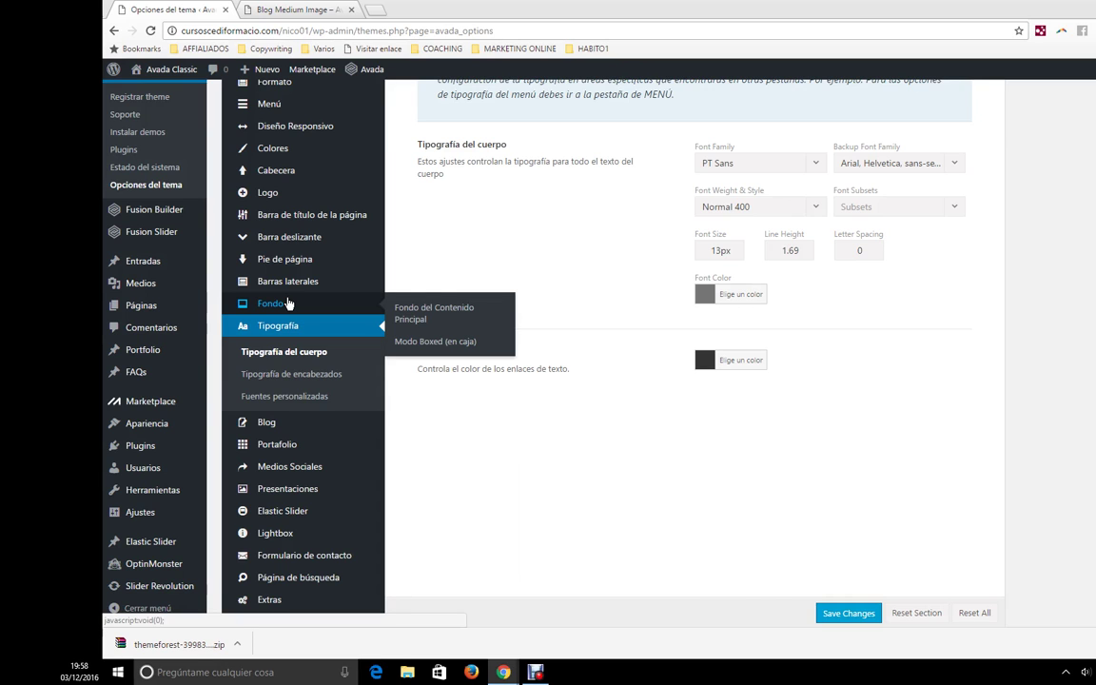
left_click(288, 304)
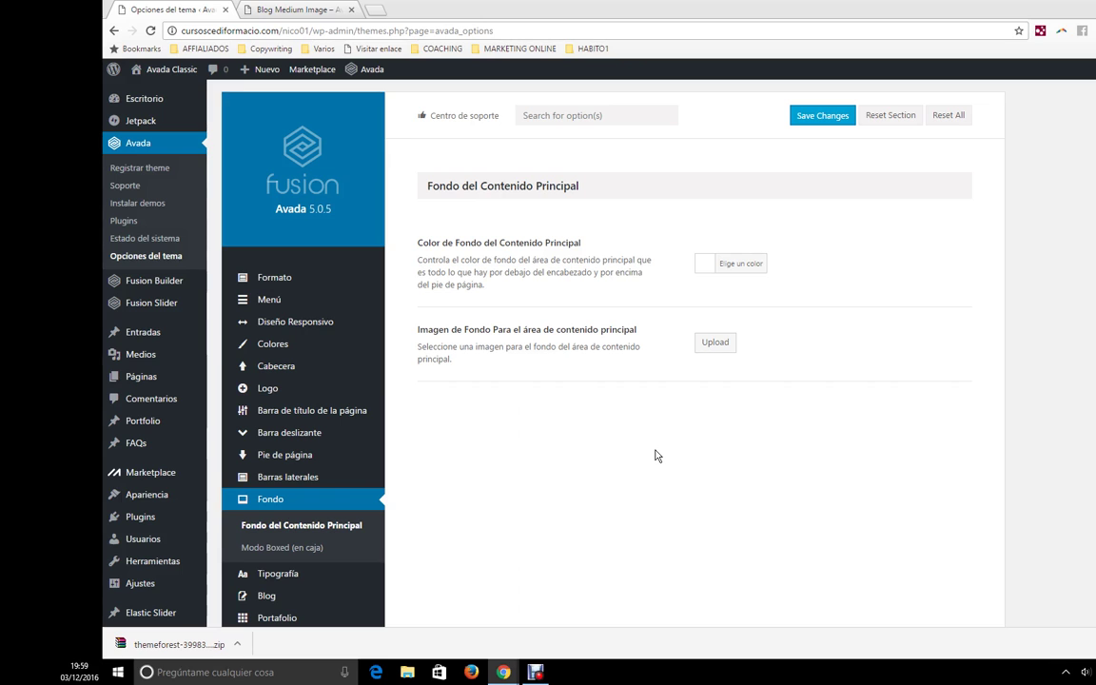
- Compare the PT Sans 13px body typography with the Blog Medium page's excerpt text
scroll(482, 453, "down", 2)
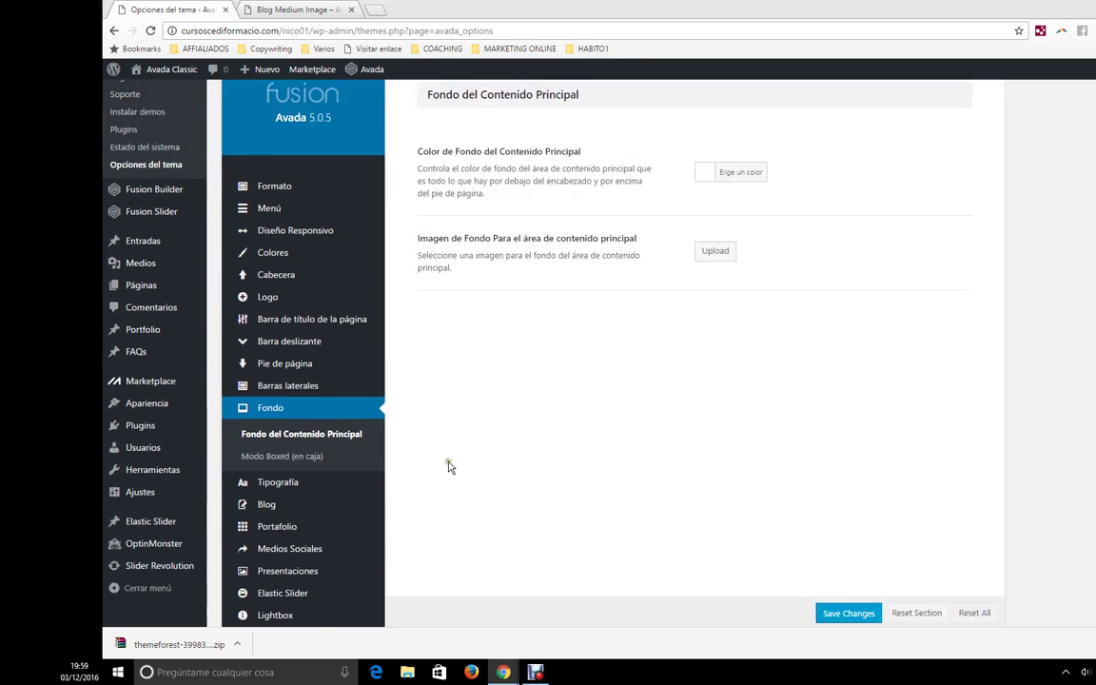
left_click(276, 441)
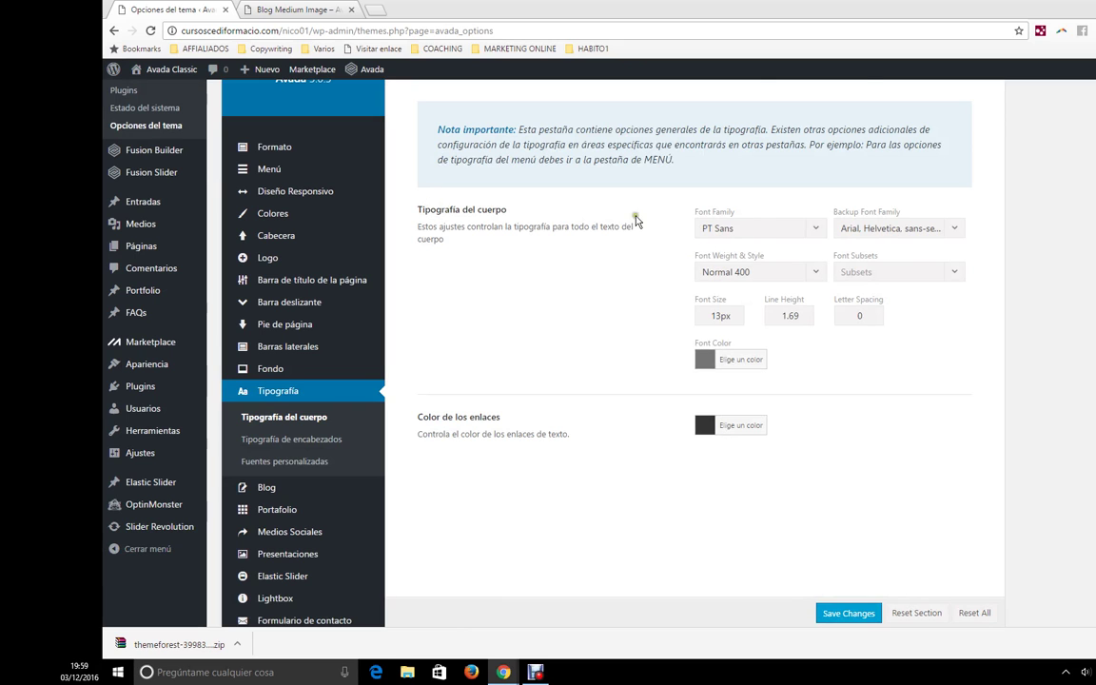
left_click(332, 9)
left_click_drag(690, 374, 504, 306)
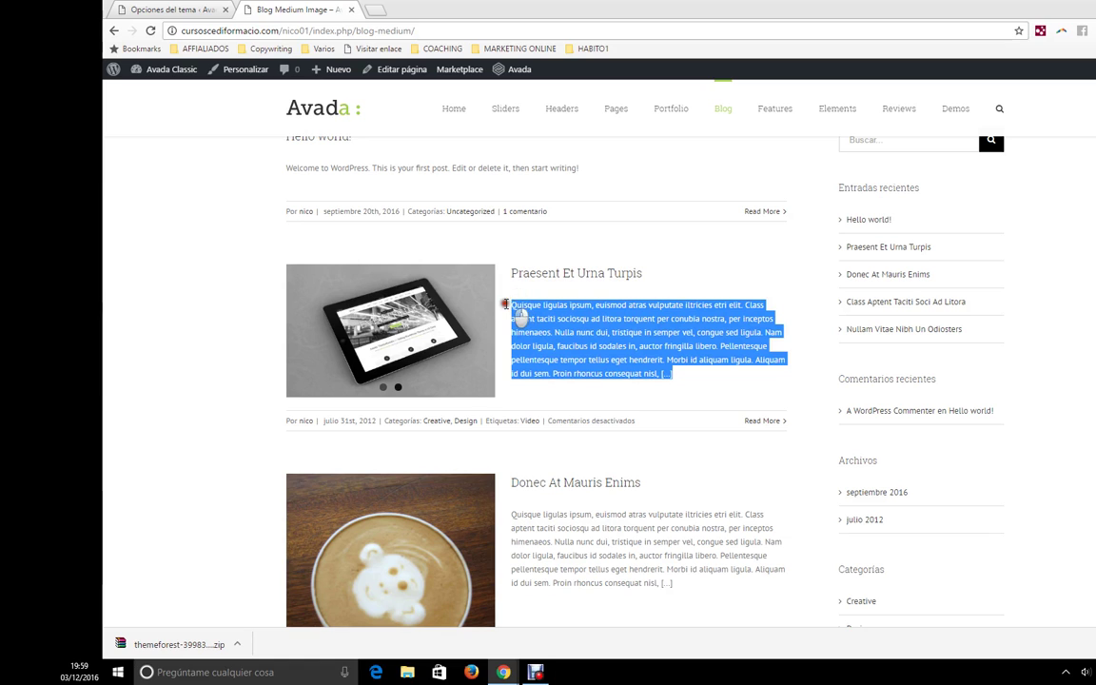
- Change the body font size from 13px to 17px and save
left_click(168, 12)
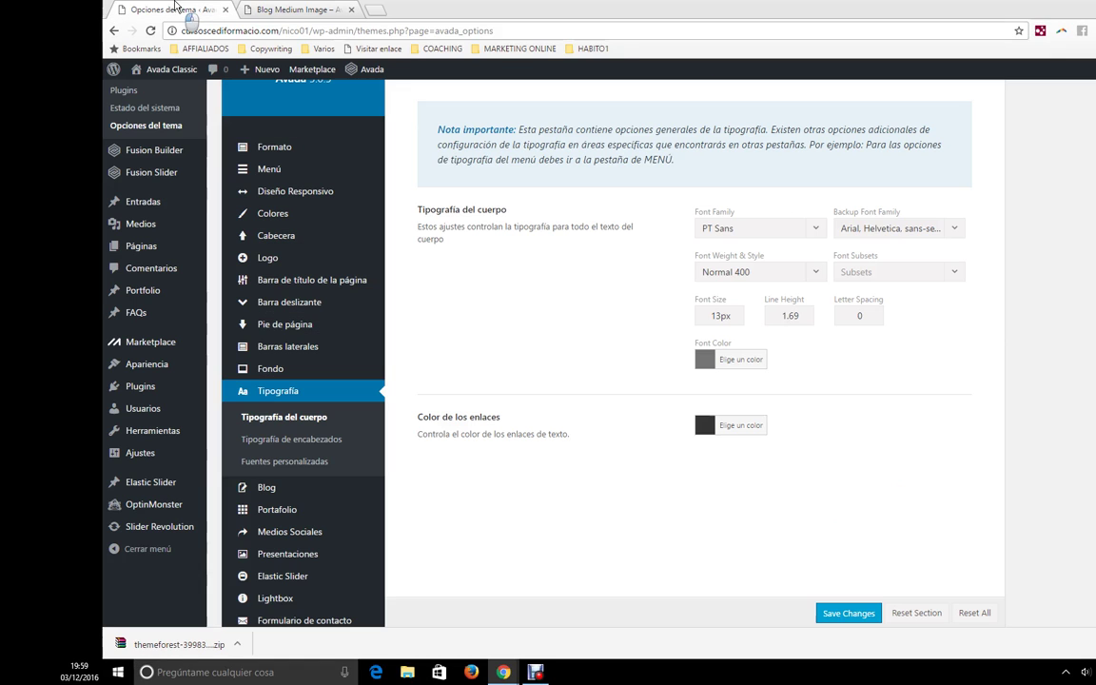
left_click_drag(723, 320, 698, 317)
type("17")
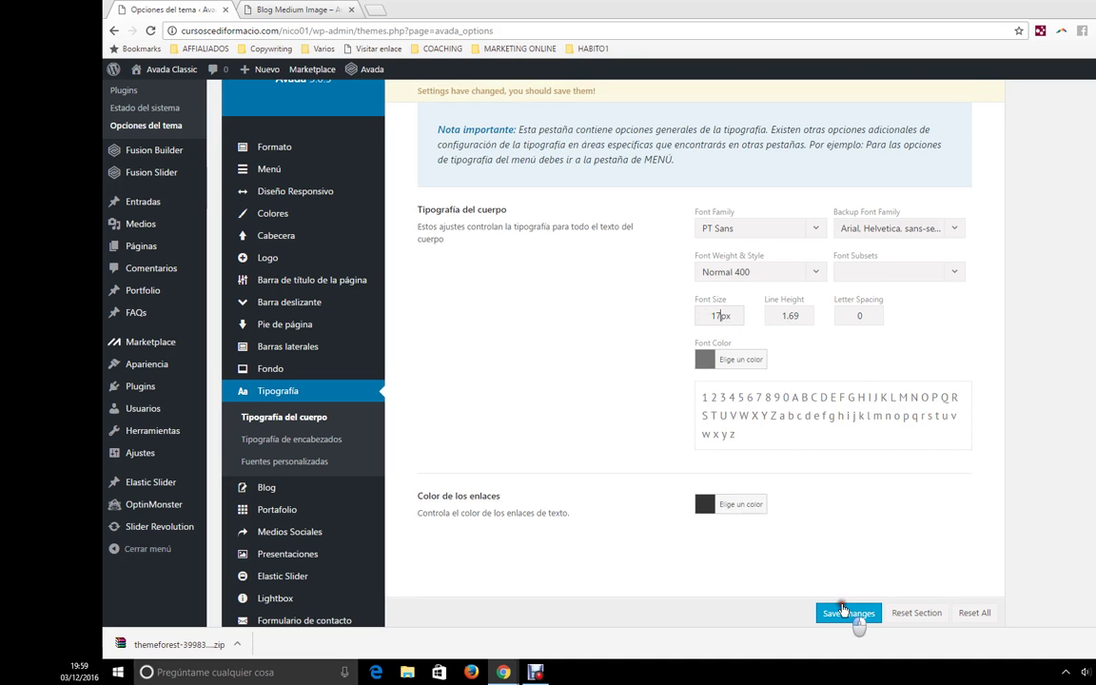
left_click(843, 612)
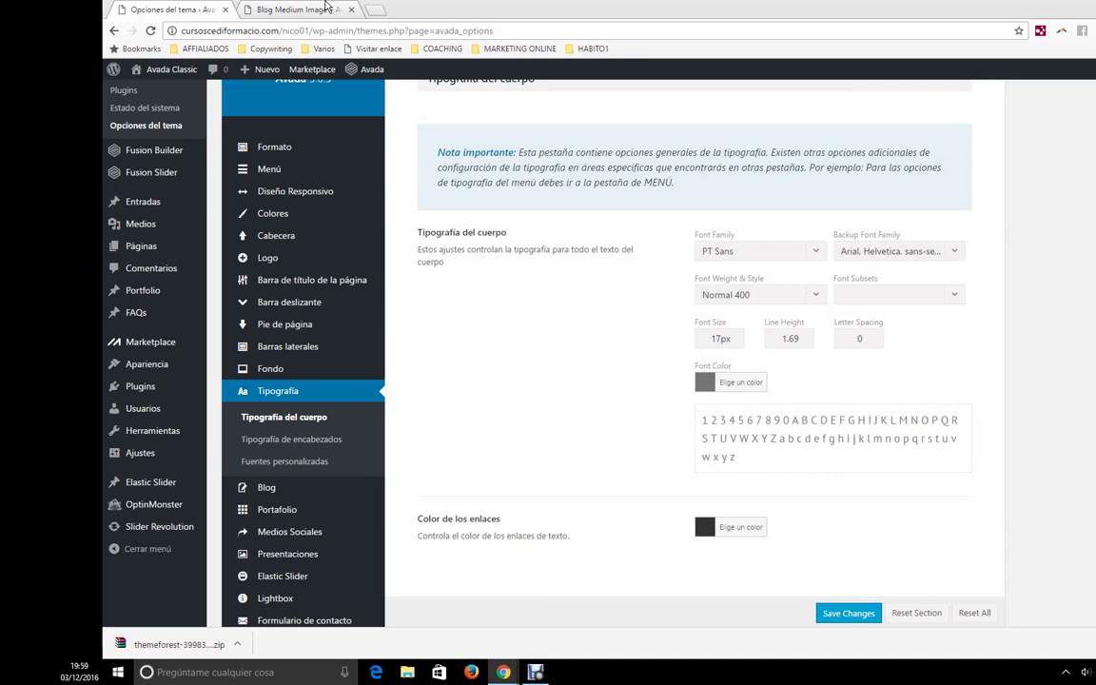
- Reload the Blog Medium page to confirm the larger post text
left_click(325, 10)
left_click(330, 31)
key("Return")
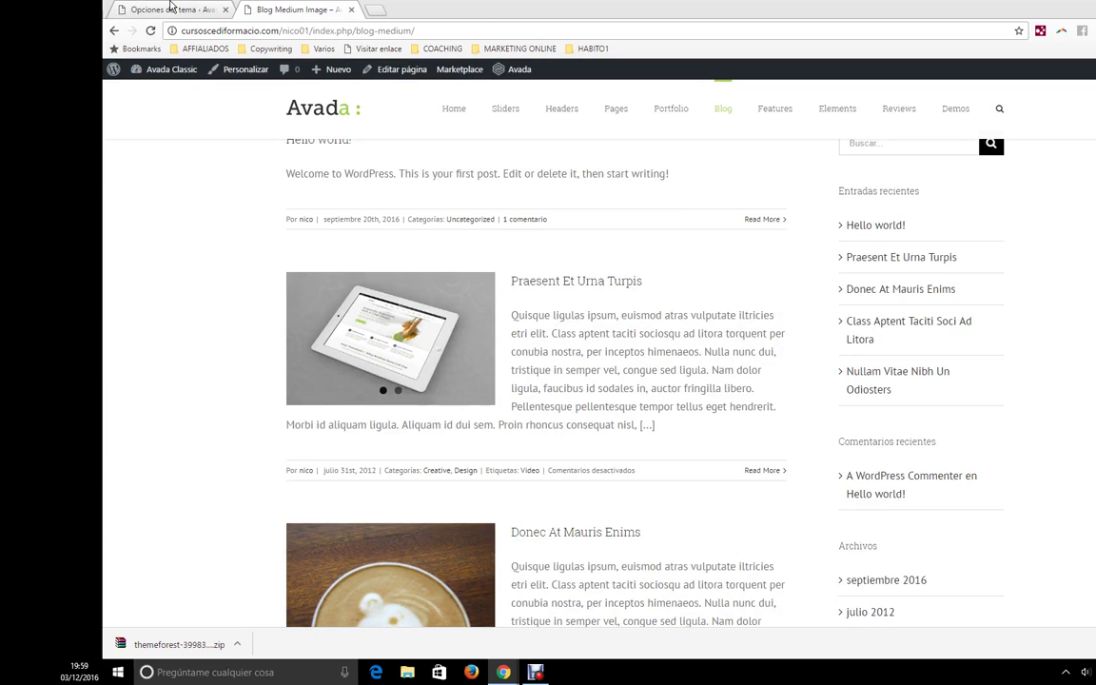
- Check the link colour choices in Theme Options, leaving them unchanged
left_click(171, 9)
scroll(807, 521, "down", 2)
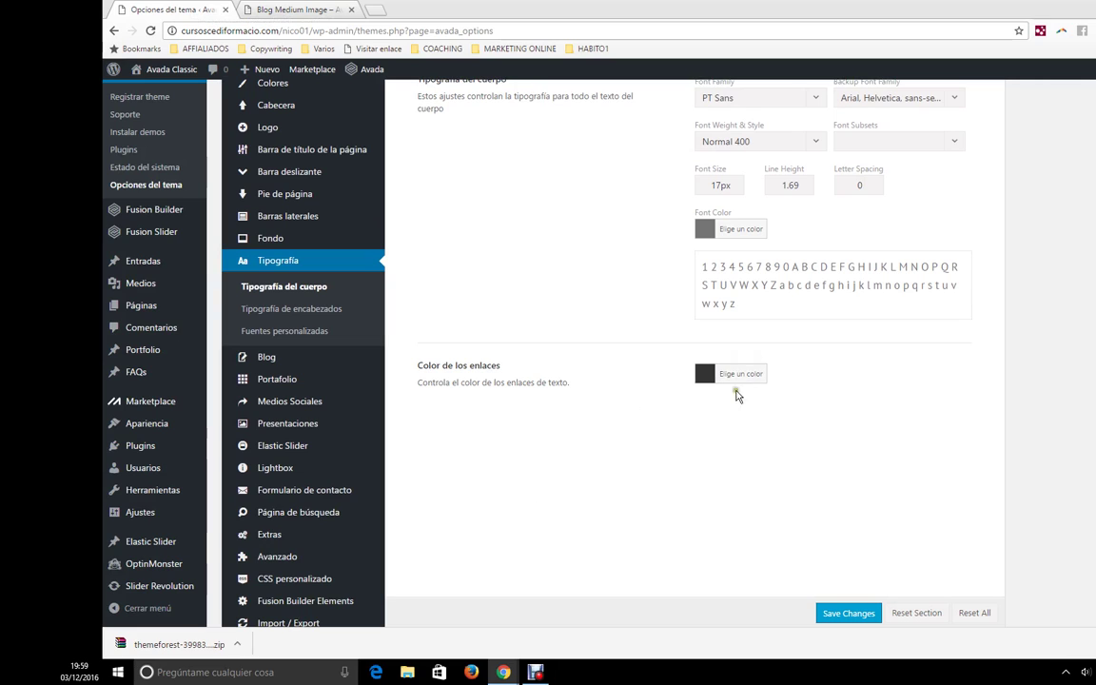
left_click(738, 374)
left_click(735, 374)
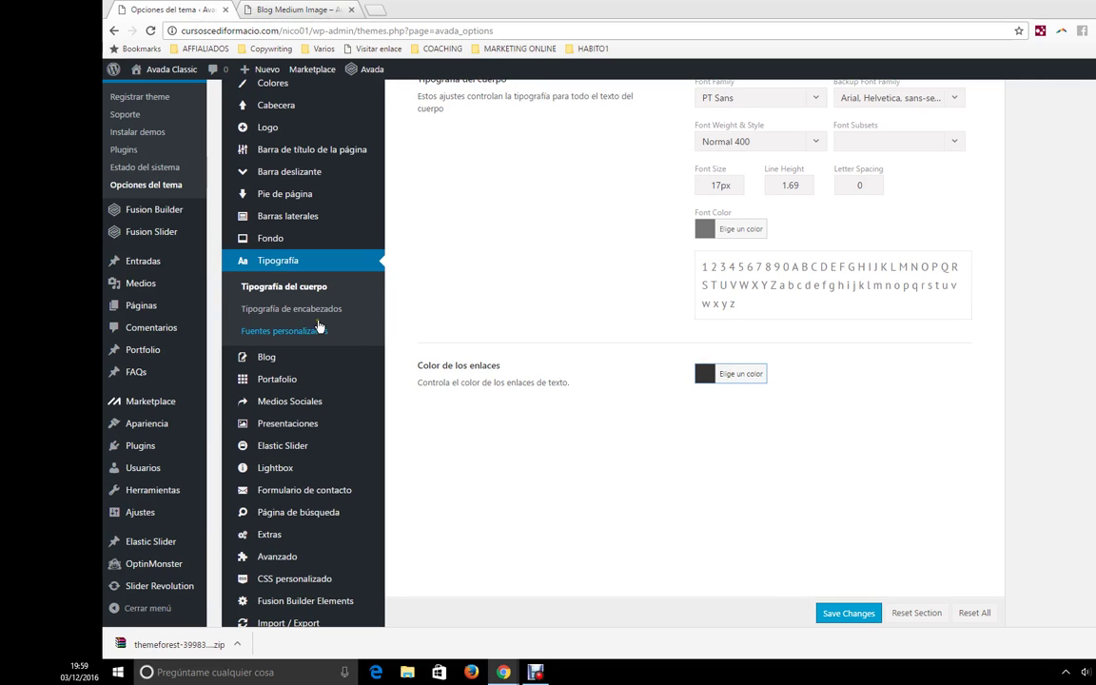
- Open the Tipografía de encabezados settings
left_click(293, 308)
scroll(793, 348, "up", 3)
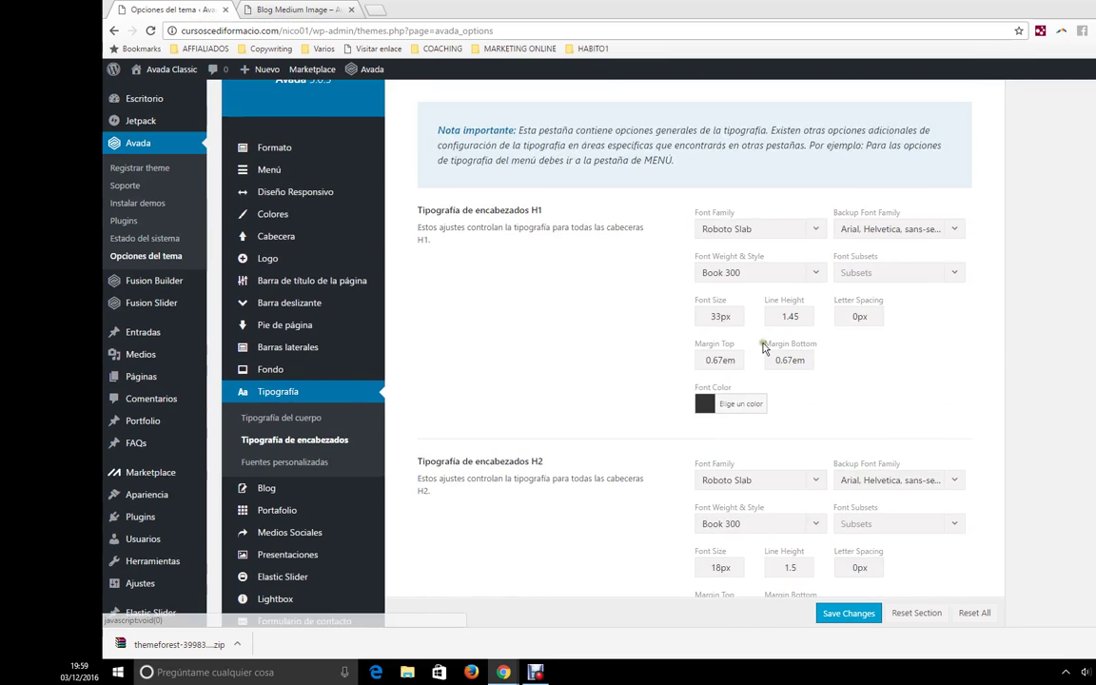
scroll(522, 496, "down", 2)
scroll(590, 528, "up", 3)
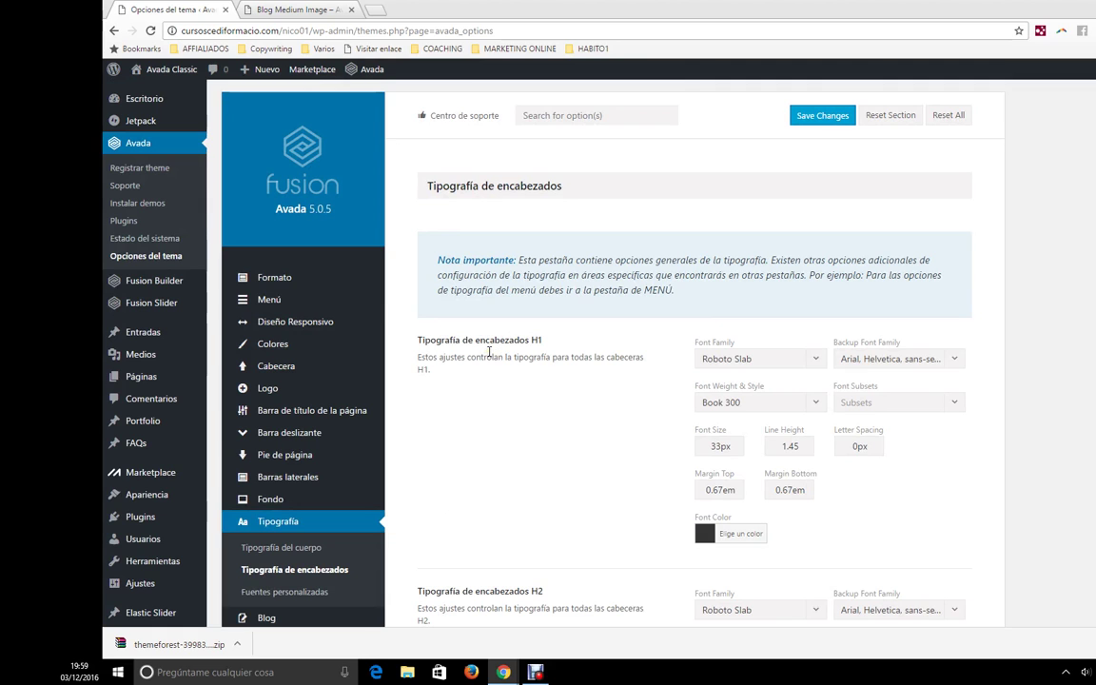
- Open the Our Office page from the site's Pages menu and inspect its title font
left_click(324, 8)
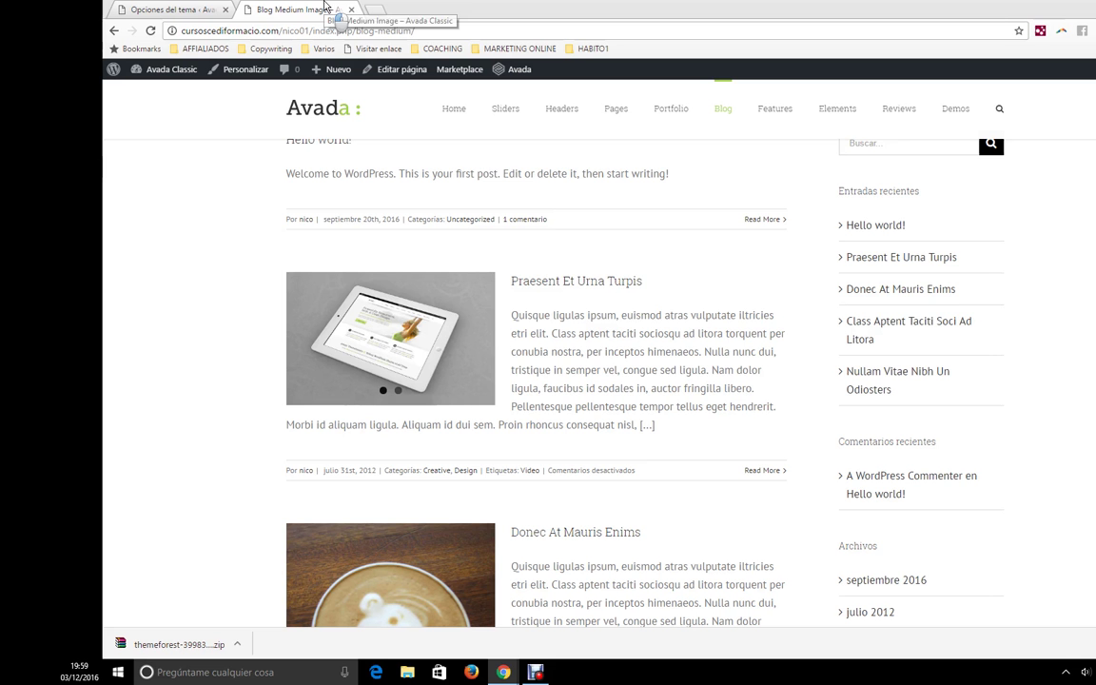
mouse_move(616, 111)
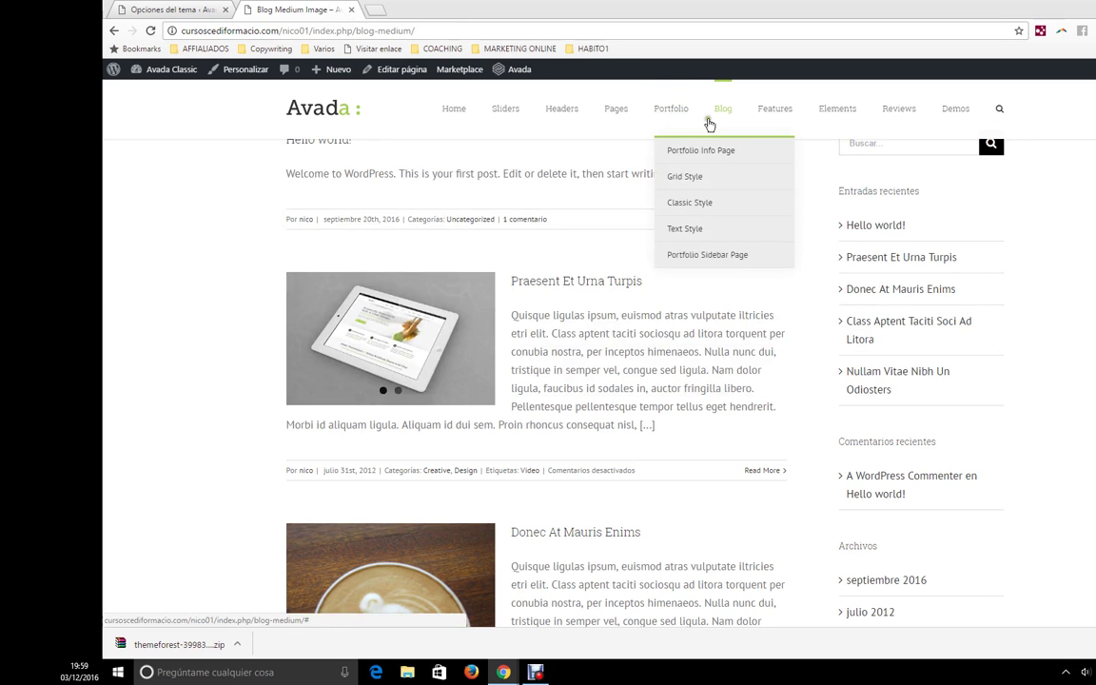
mouse_move(519, 118)
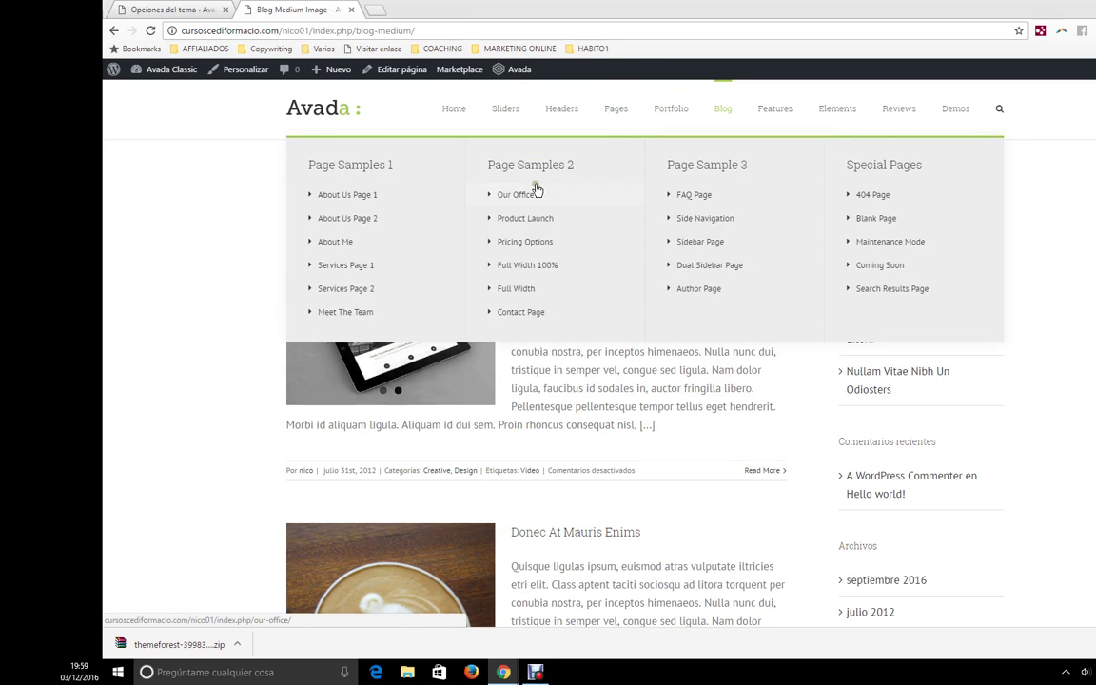
left_click(528, 195)
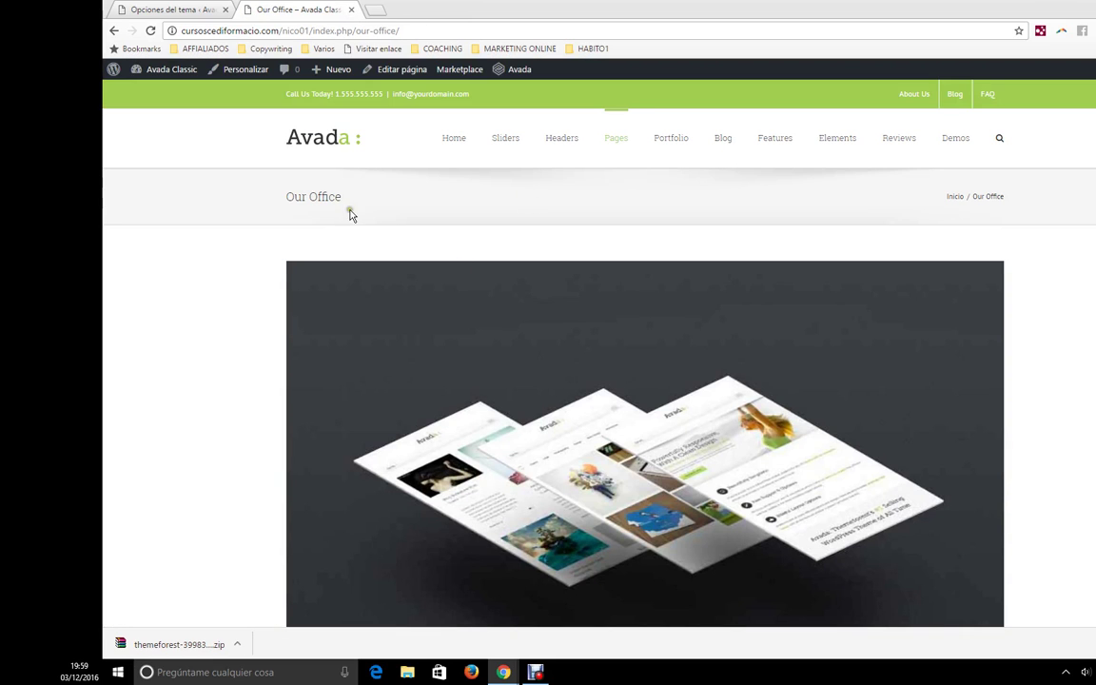
left_click_drag(356, 220, 285, 202)
- Review the H1–H6 settings, keeping H1 at Roboto Slab 33px
left_click(167, 11)
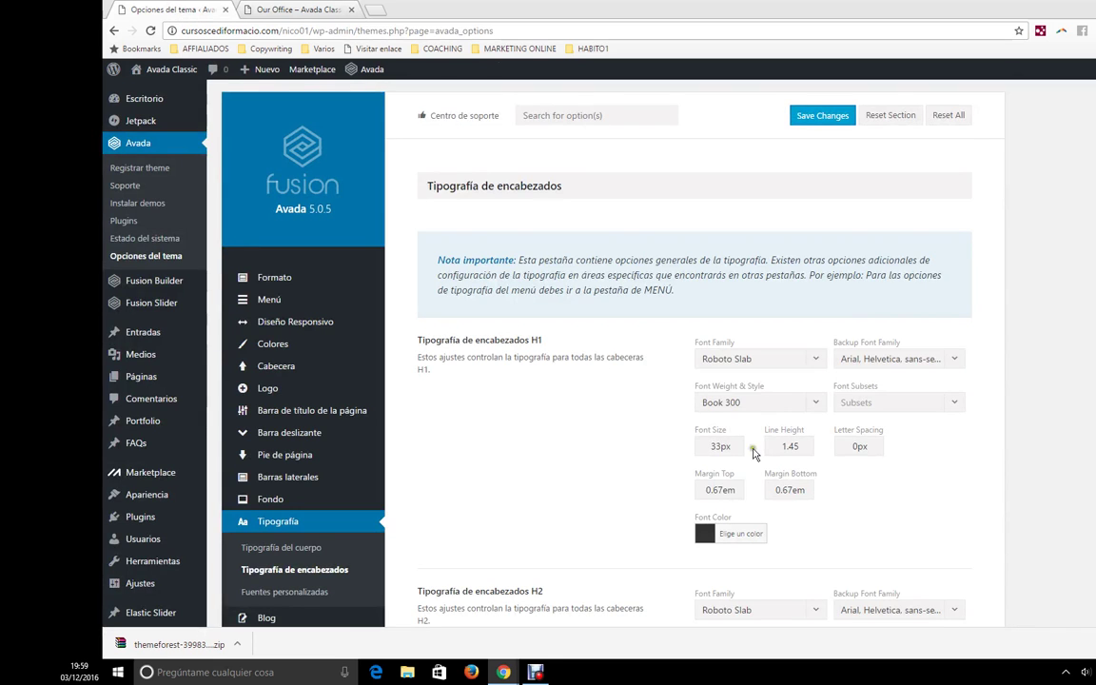
left_click_drag(721, 449, 697, 454)
left_click(763, 362)
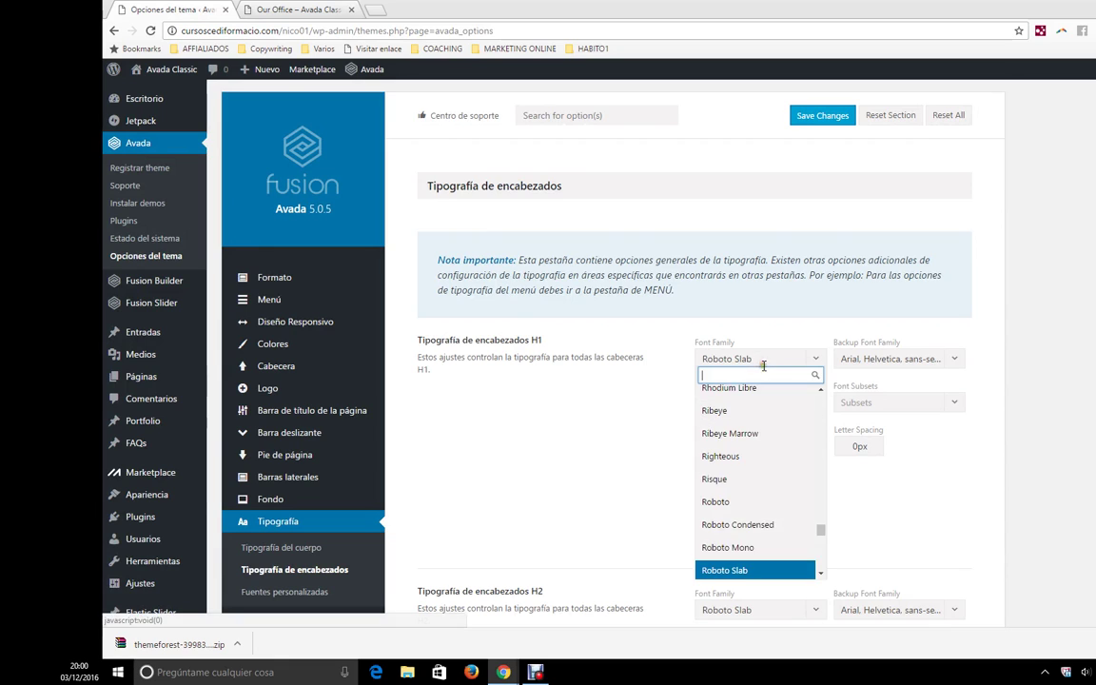
scroll(752, 532, "up", 6)
scroll(753, 524, "up", 7)
scroll(757, 521, "down", 10)
scroll(760, 519, "up", 10)
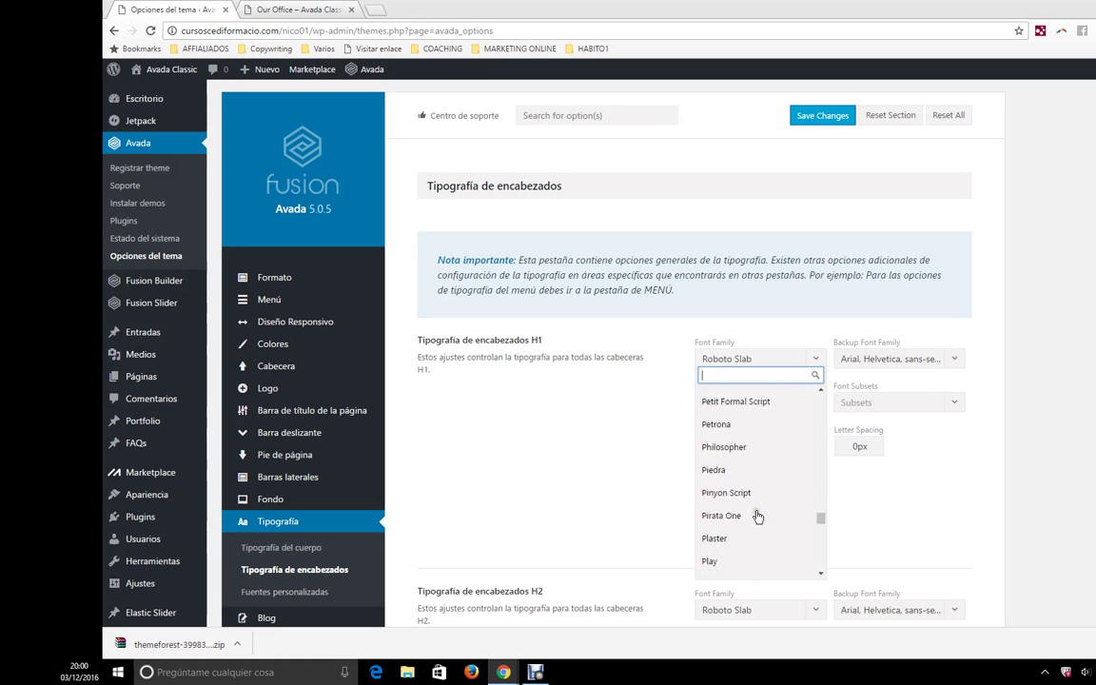
left_click(1038, 515)
scroll(565, 501, "down", 5)
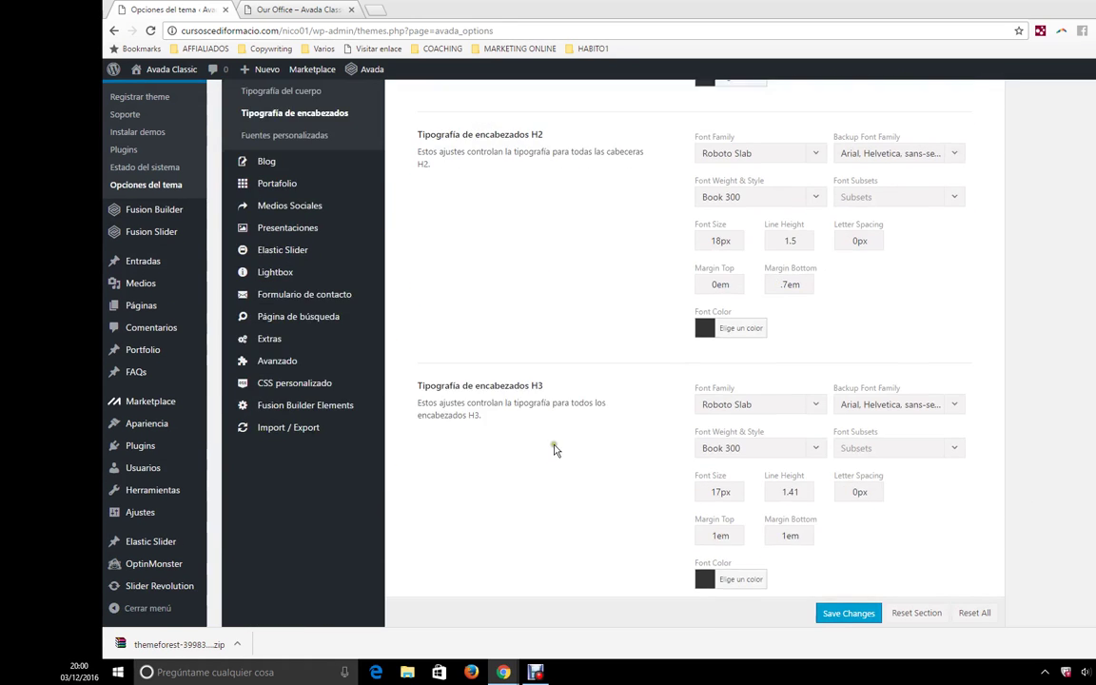
scroll(557, 449, "down", 10)
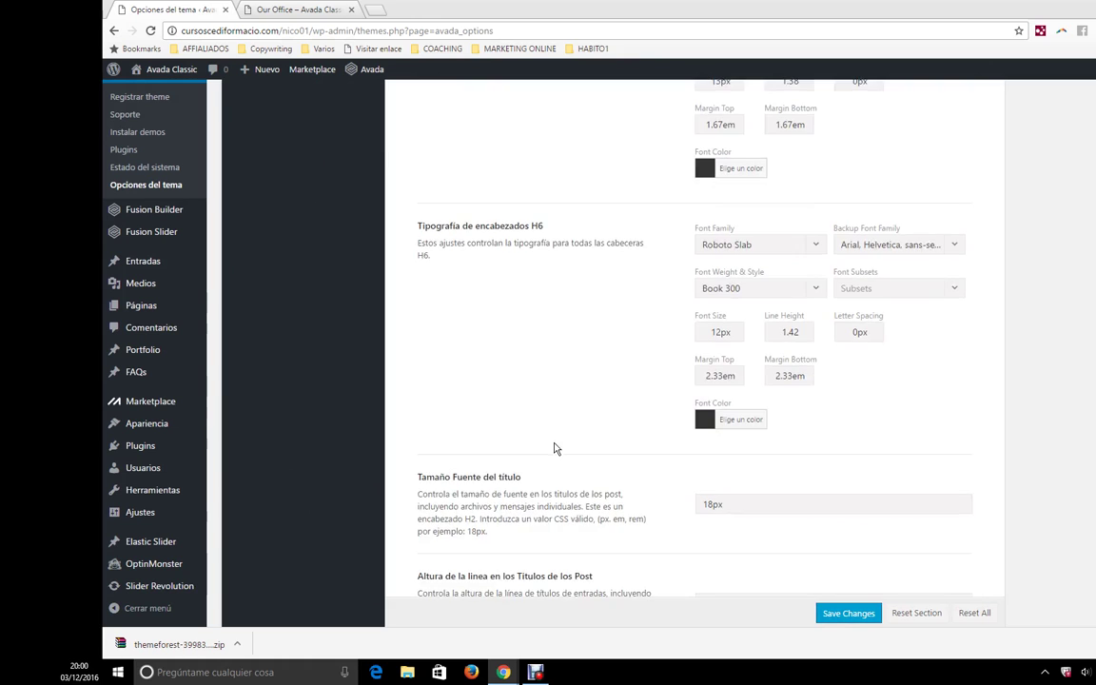
scroll(557, 449, "down", 5)
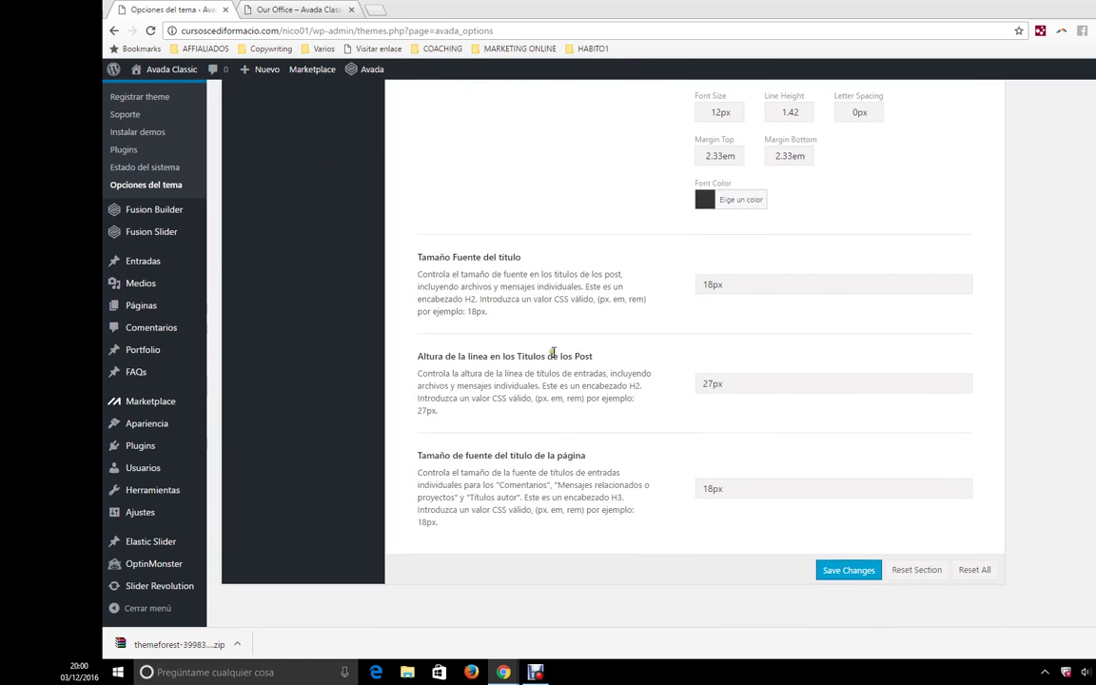
scroll(626, 462, "up", 15)
scroll(463, 392, "up", 2)
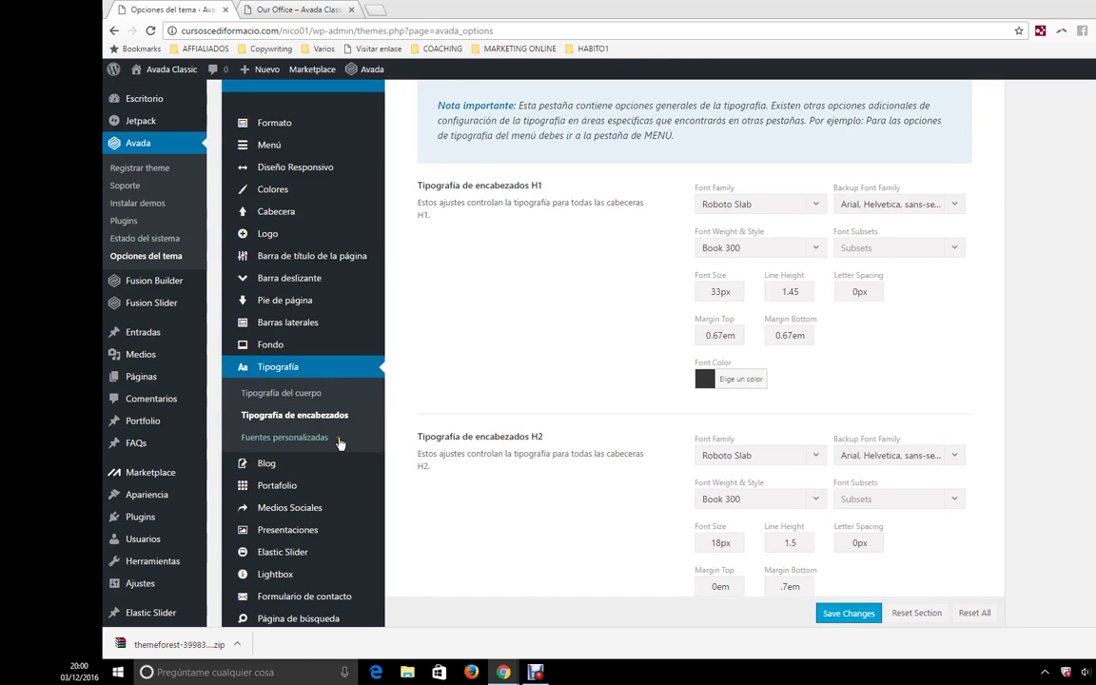
- View the custom fonts panel, then open Blog general: title bar On, title 'Blog', layout Cuadrícula
left_click(319, 440)
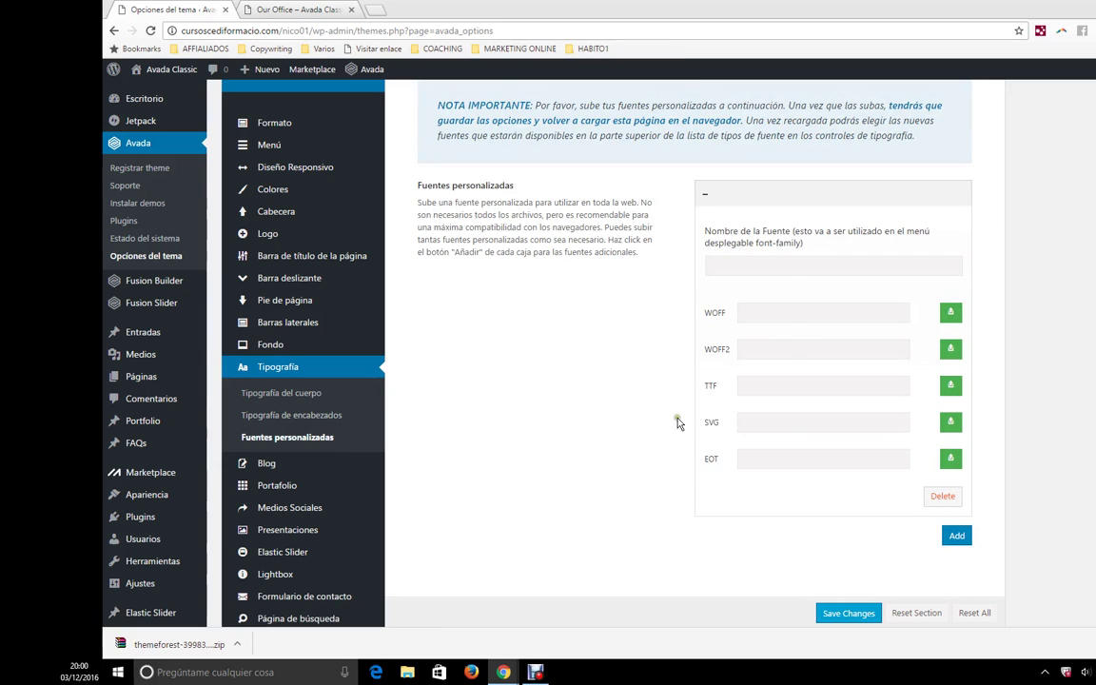
left_click(791, 267)
mouse_move(336, 471)
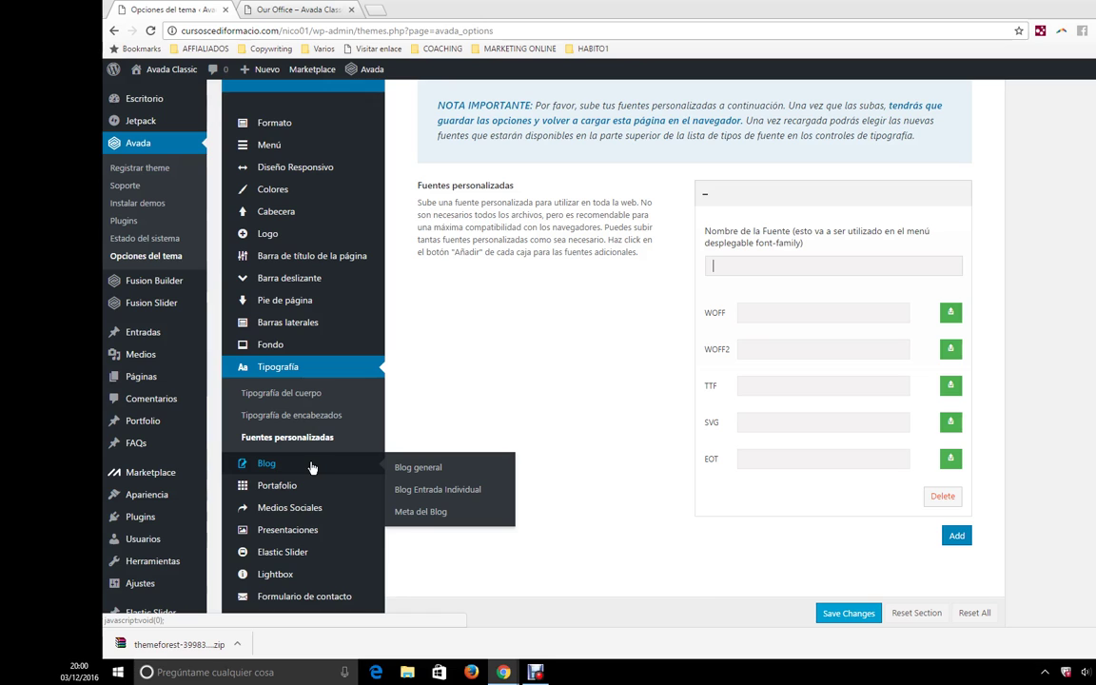
scroll(312, 467, "down", 1)
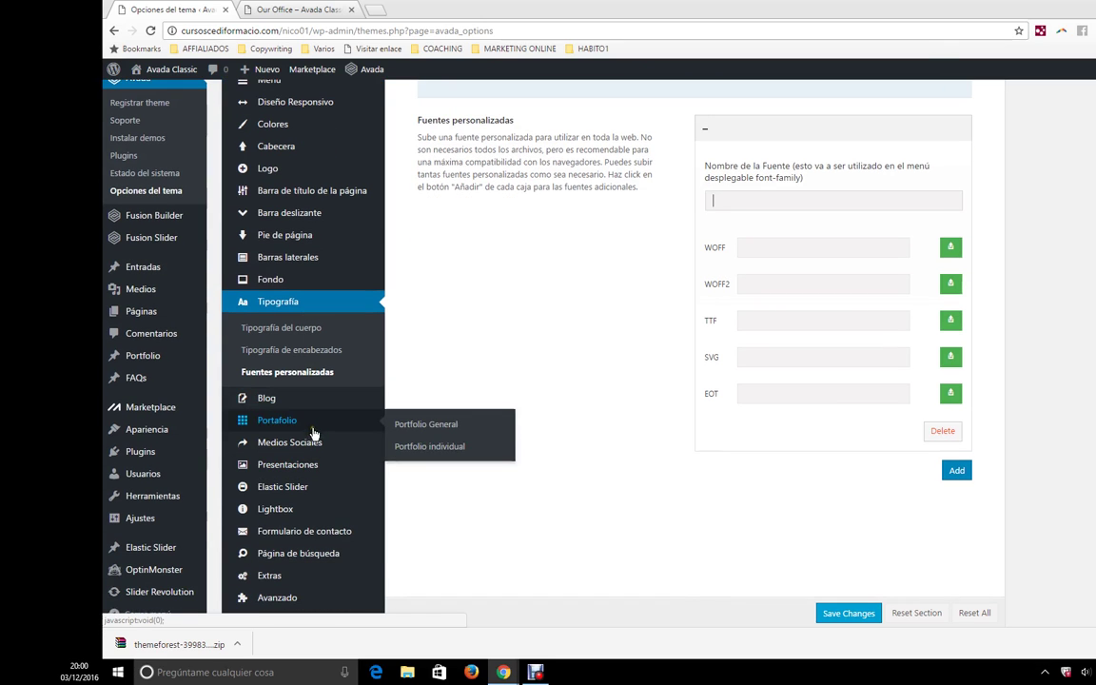
left_click(315, 400)
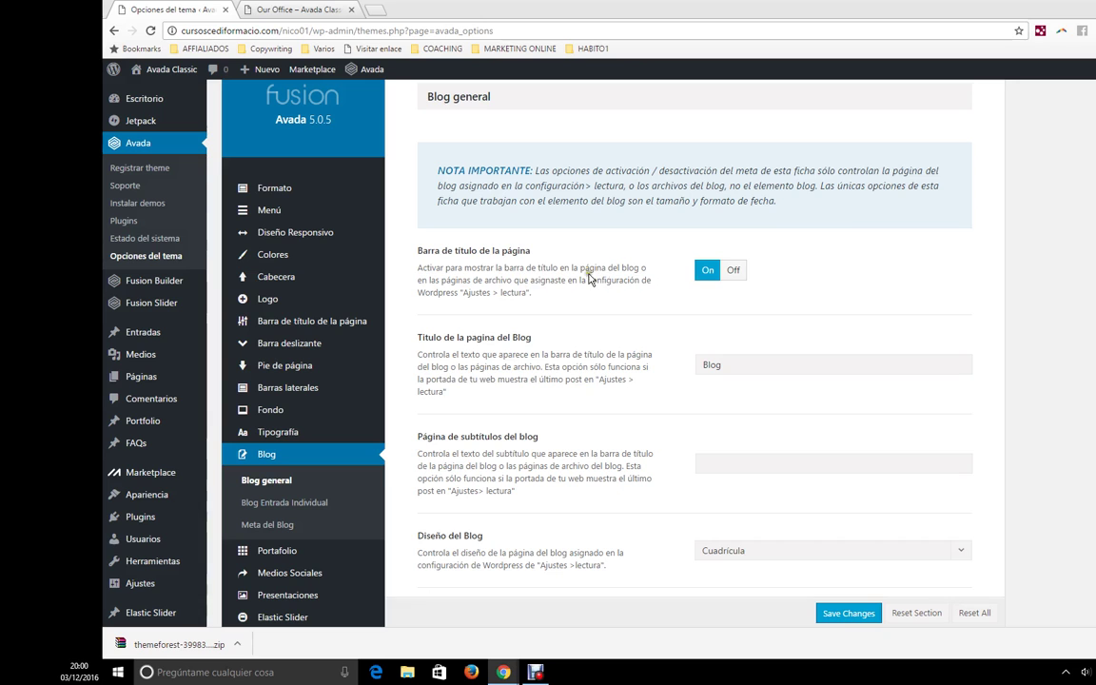
- Inspect the Our Office title font and check the Diseño del Blog dropdown, left at Cuadrícula
left_click(257, 11)
left_click_drag(345, 197, 285, 197)
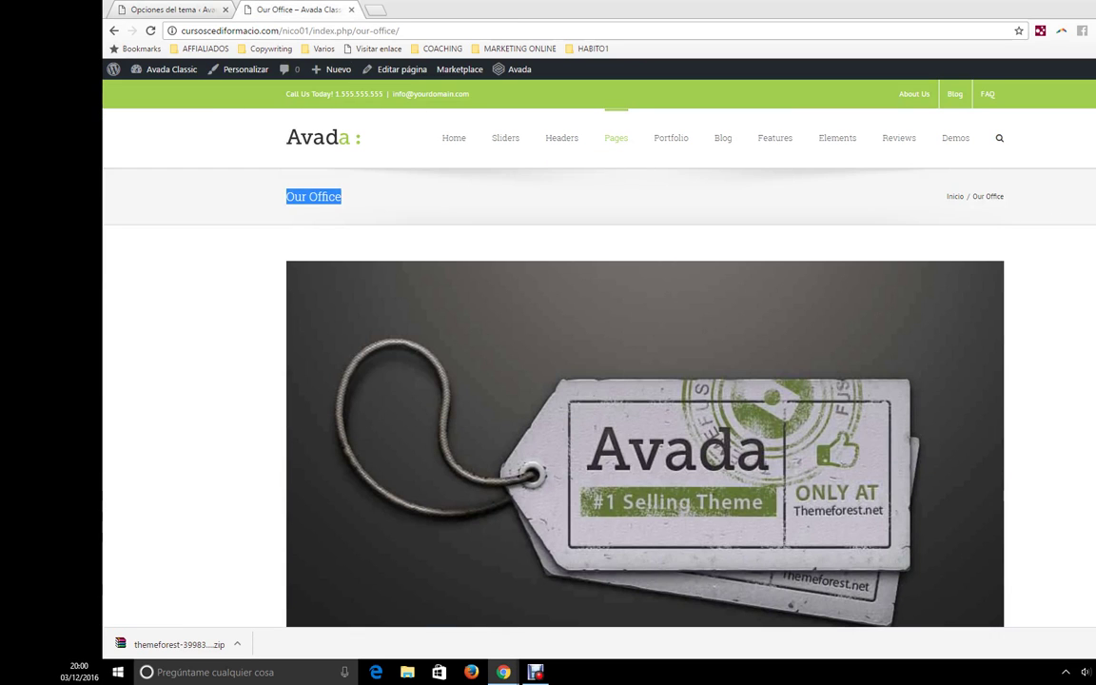
left_click(171, 9)
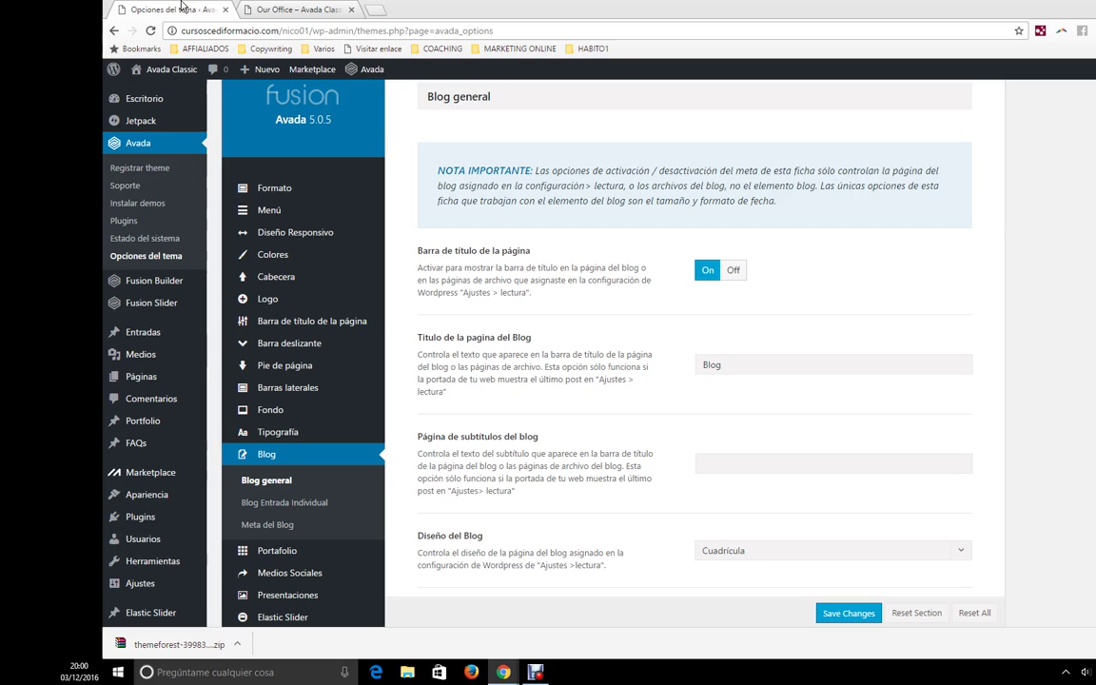
scroll(549, 299, "down", 2)
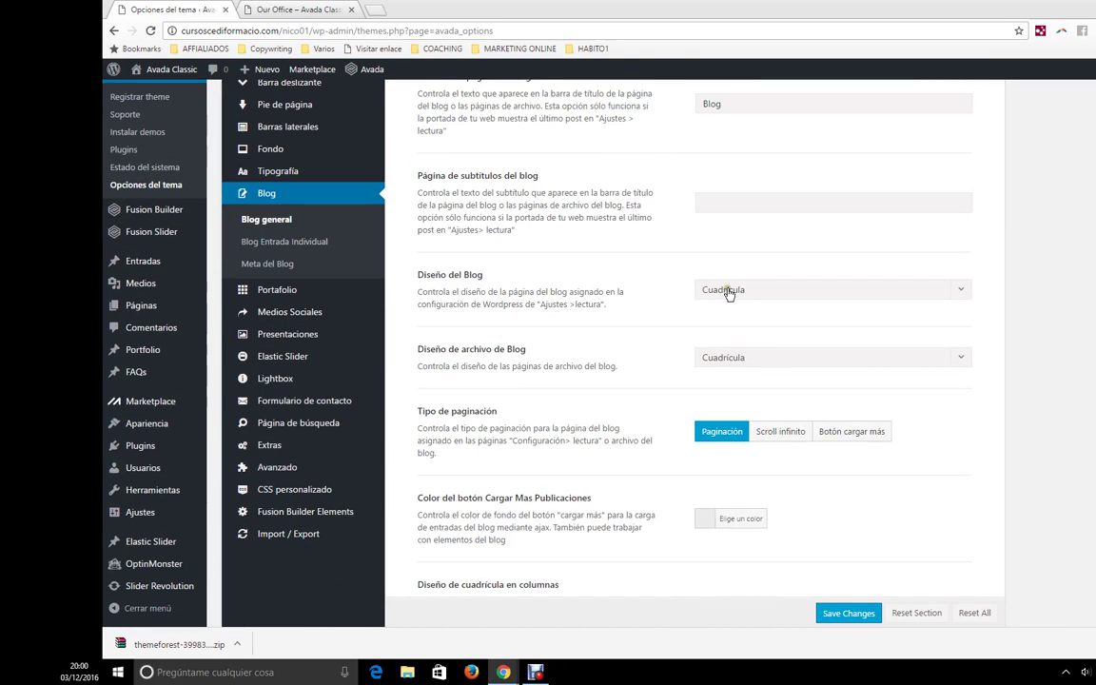
left_click(727, 292)
left_click(730, 295)
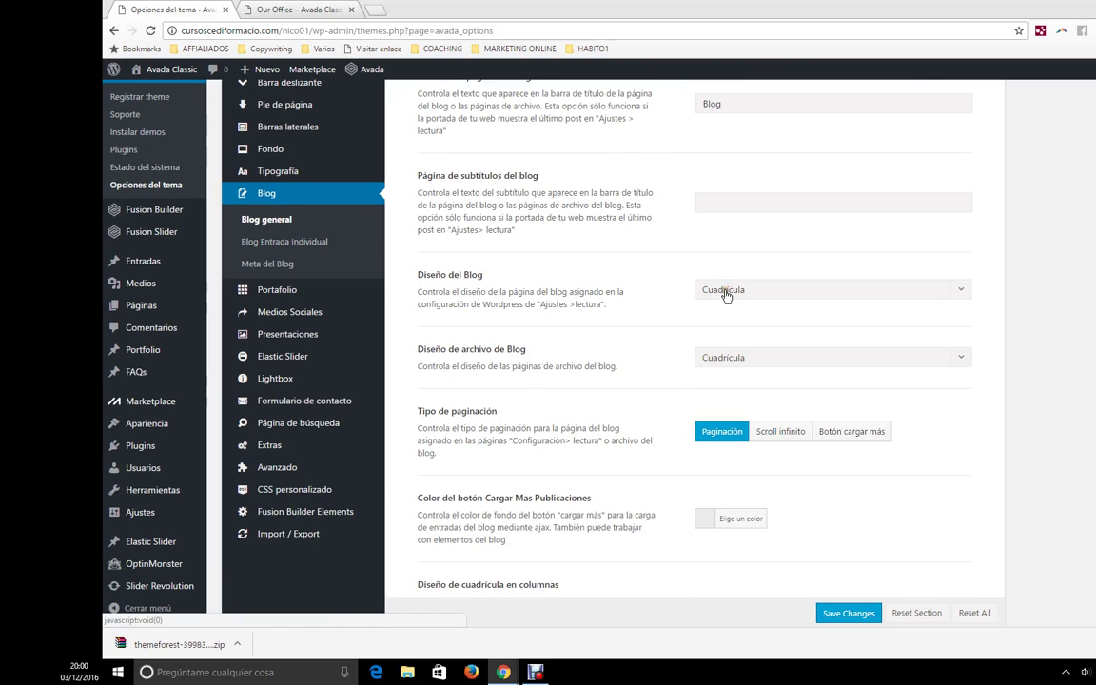
- Compare the site's Blog menu with the blog layout list, keeping Cuadrícula
left_click(265, 8)
mouse_move(715, 162)
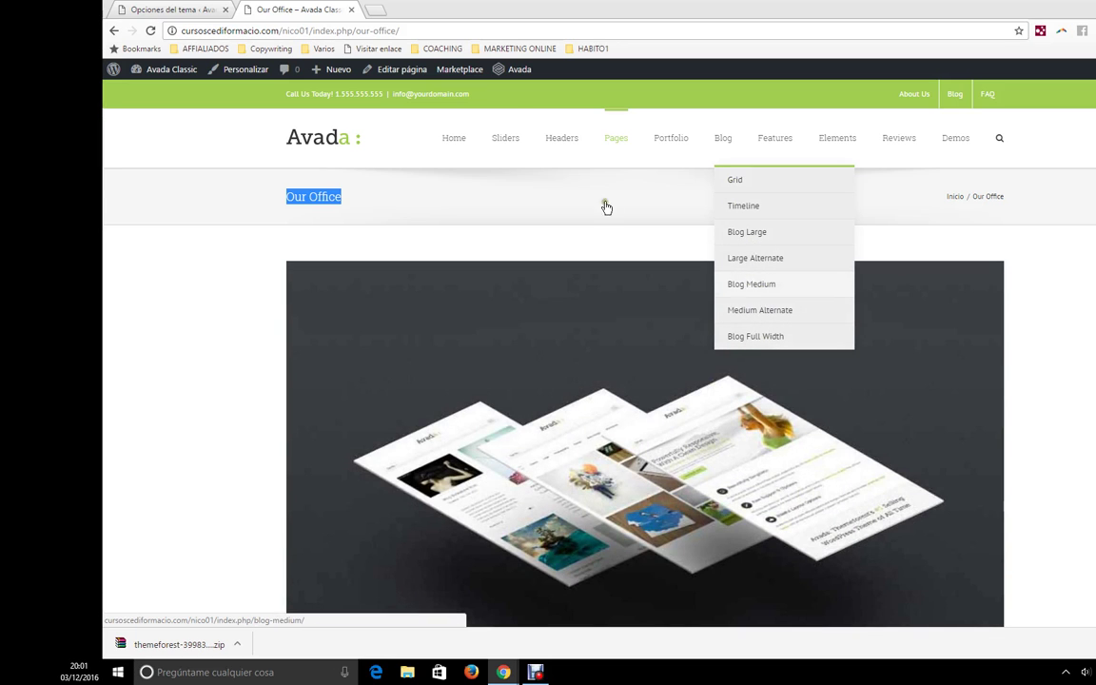
left_click(167, 9)
left_click(771, 290)
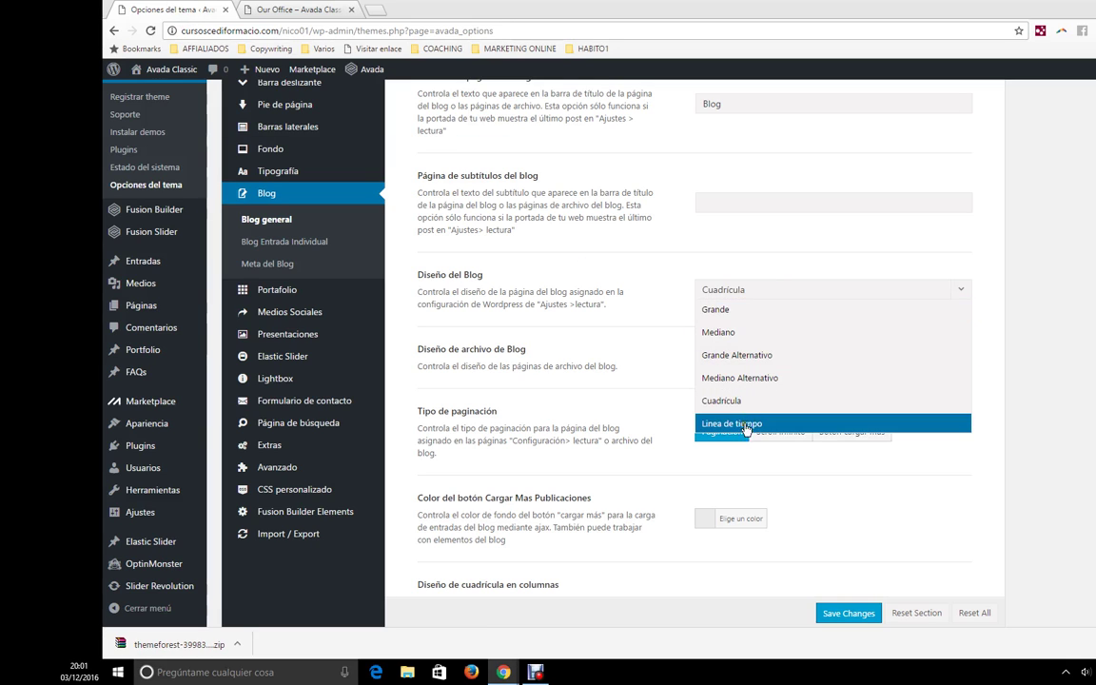
left_click(746, 289)
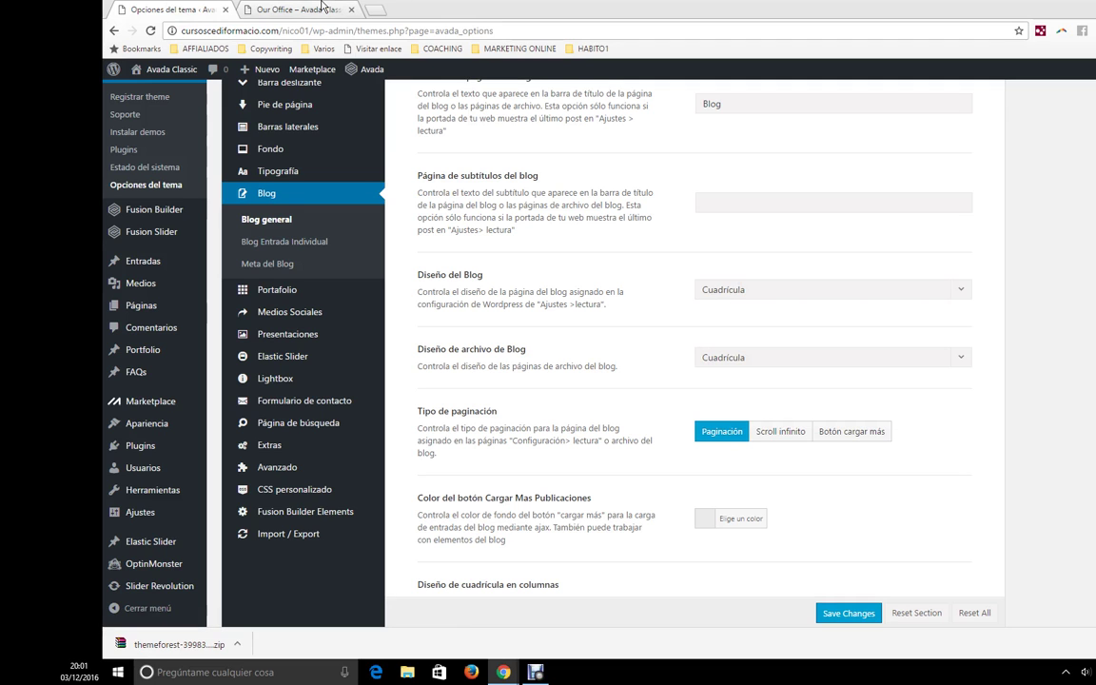
- Preview the three-column Blog > Grid page and confirm the layout stays Cuadrícula
left_click(290, 9)
mouse_move(725, 142)
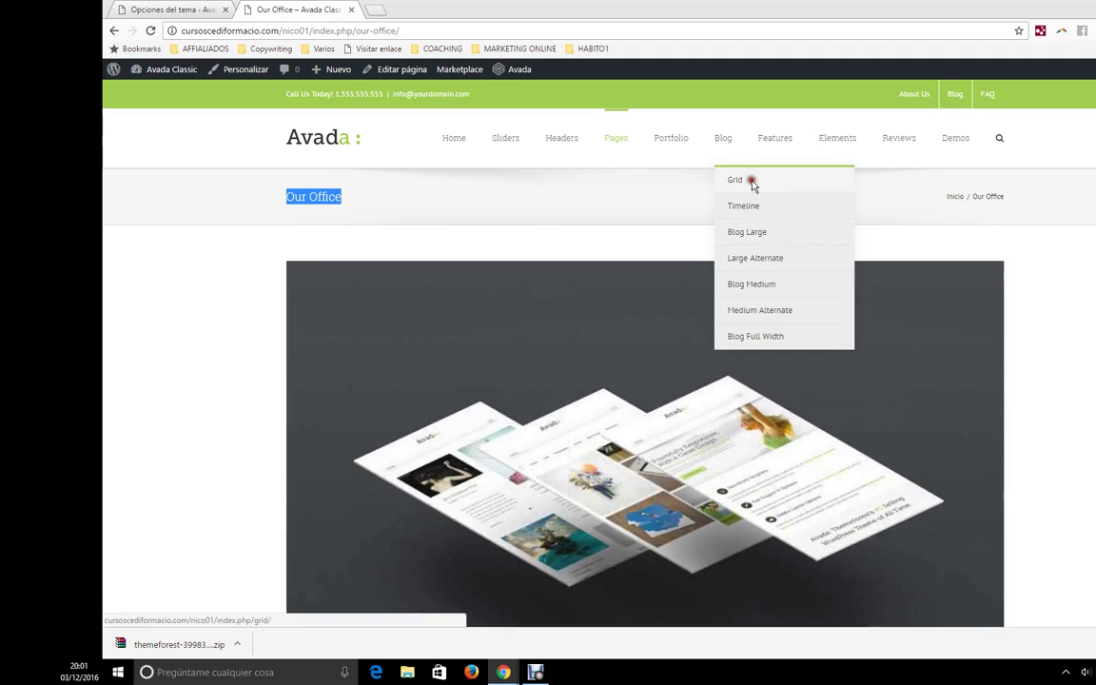
left_click(753, 183)
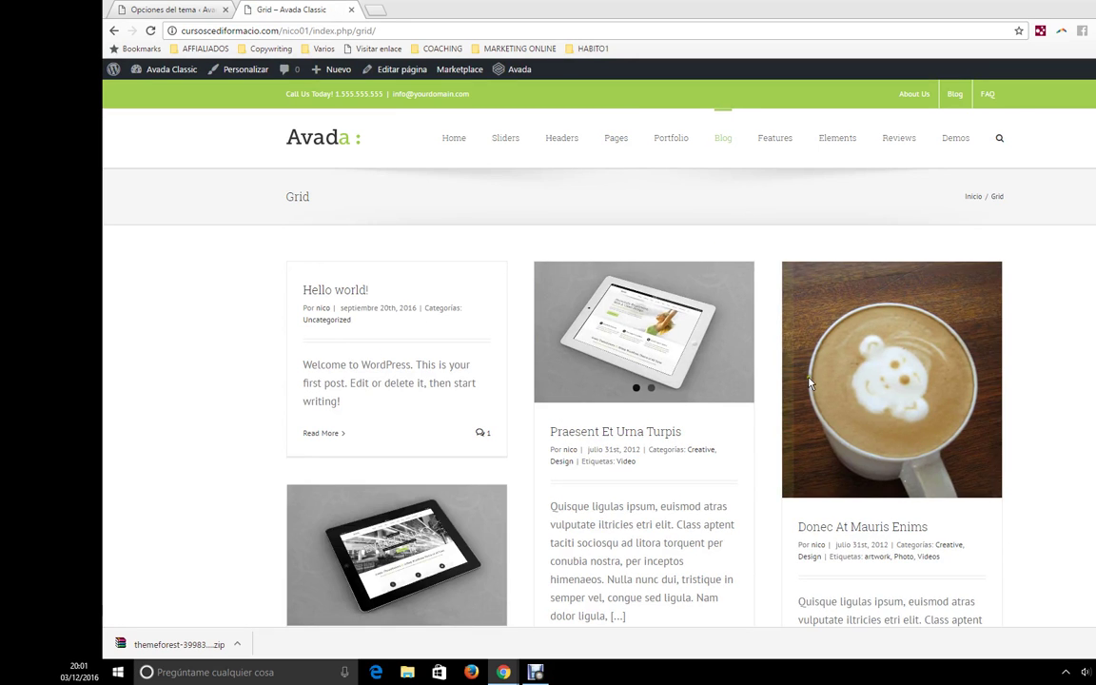
scroll(551, 399, "down", 3)
scroll(552, 411, "up", 3)
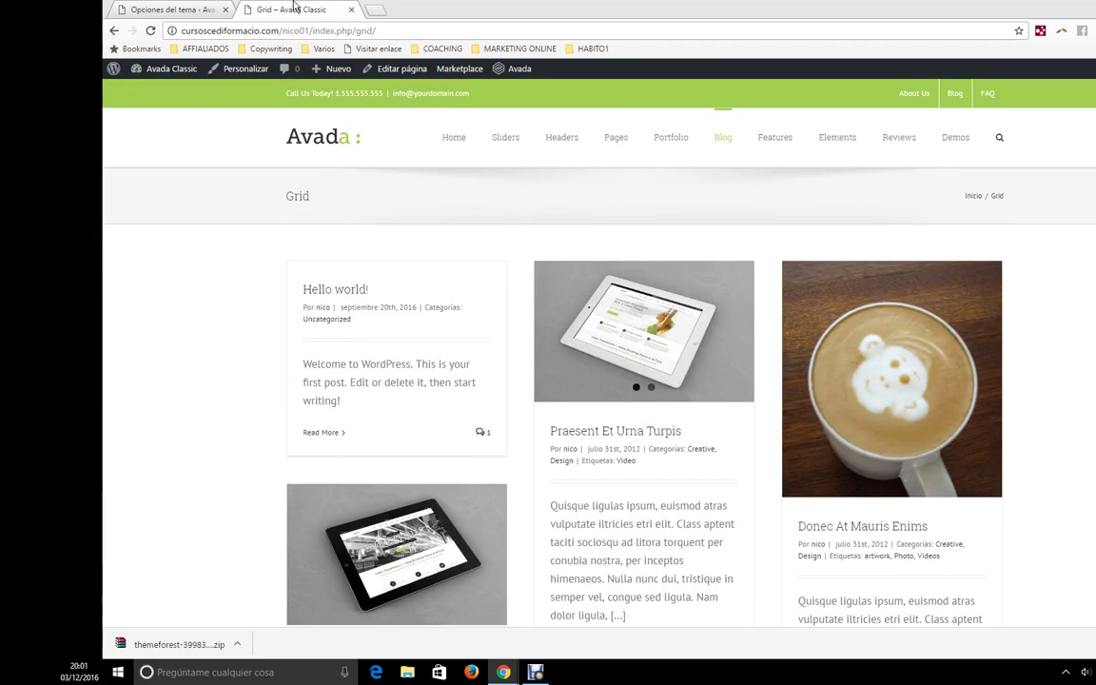
left_click(171, 10)
left_click(808, 293)
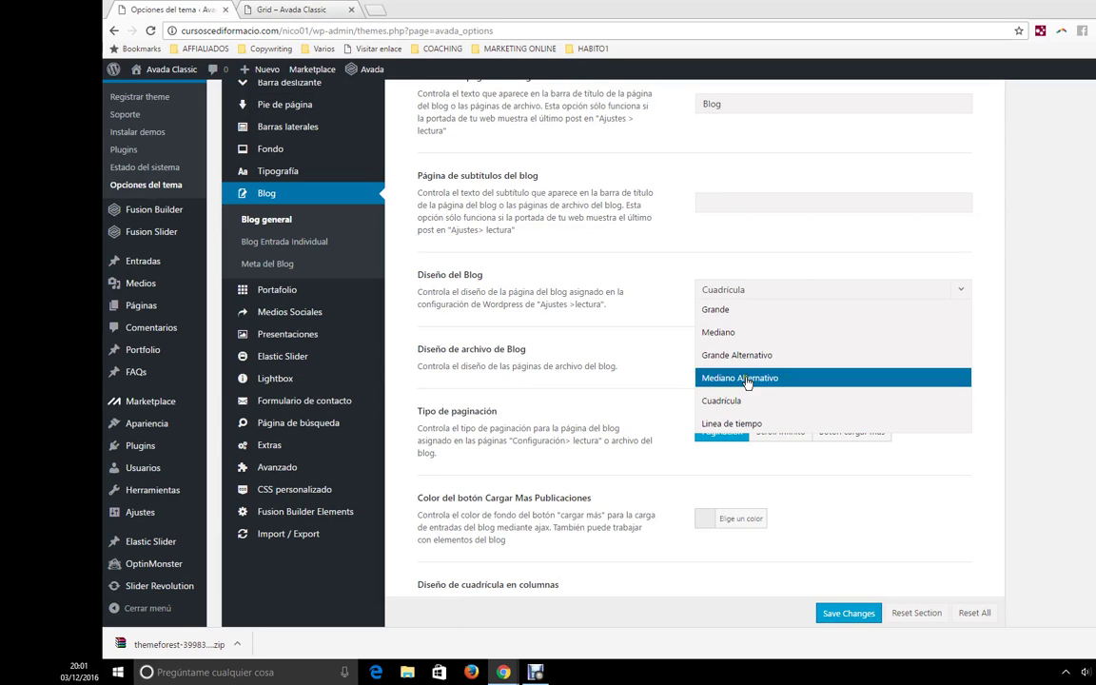
left_click(590, 339)
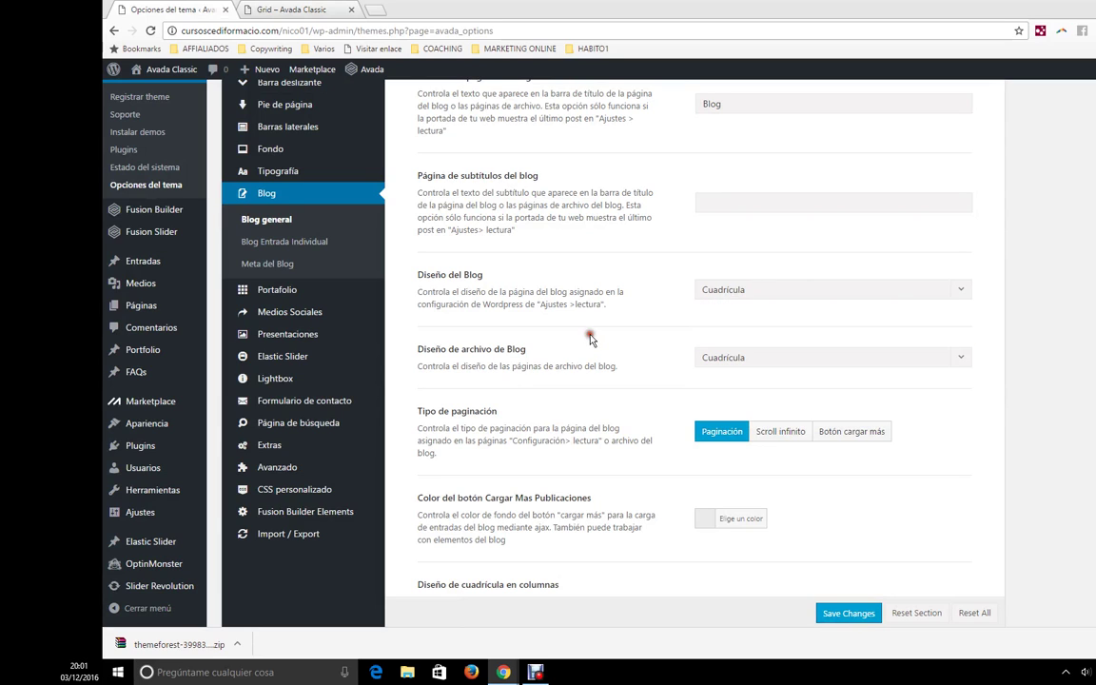
- Open the Blog Entrada Individual settings
left_click(301, 250)
scroll(641, 430, "up", 4)
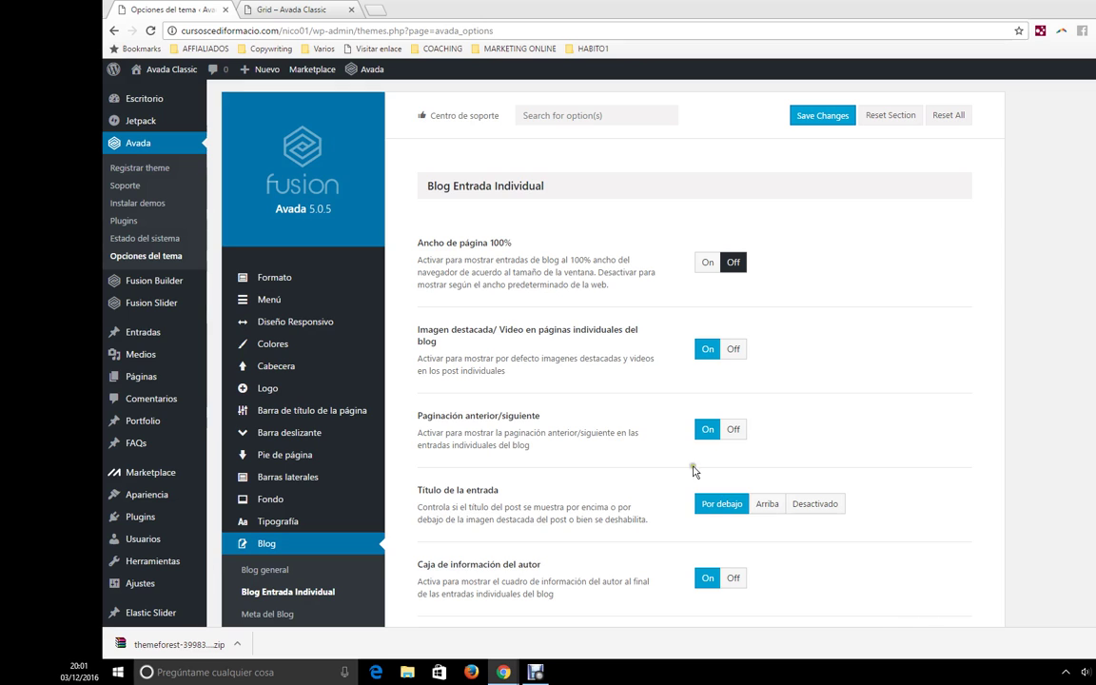
scroll(691, 459, "down", 3)
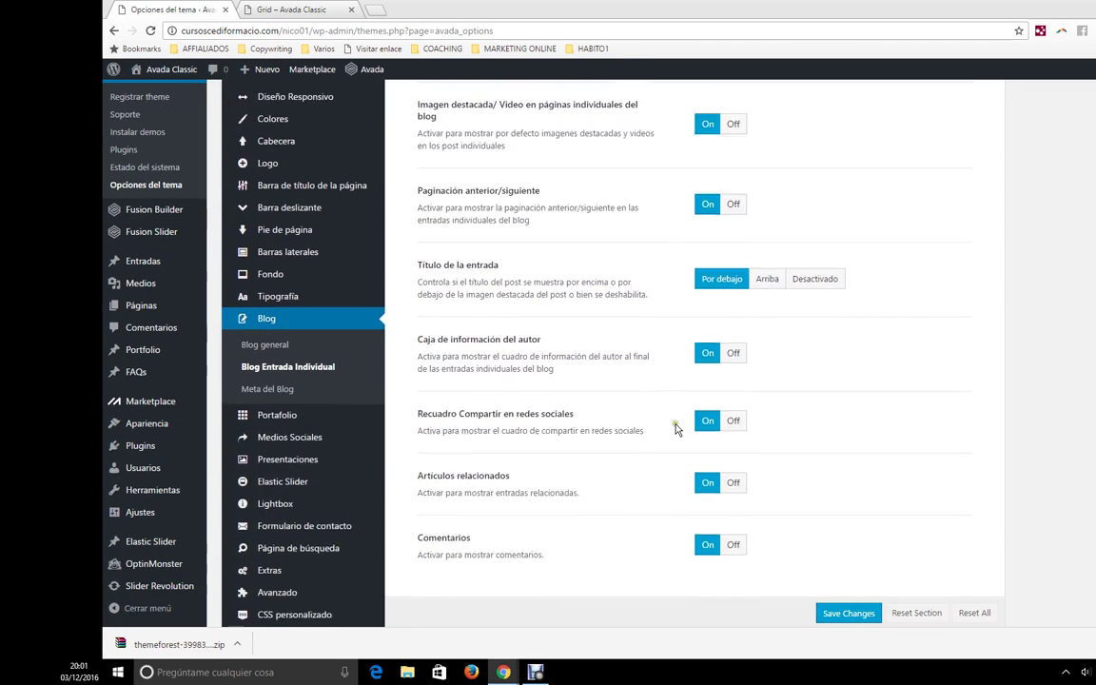
scroll(676, 429, "down", 1)
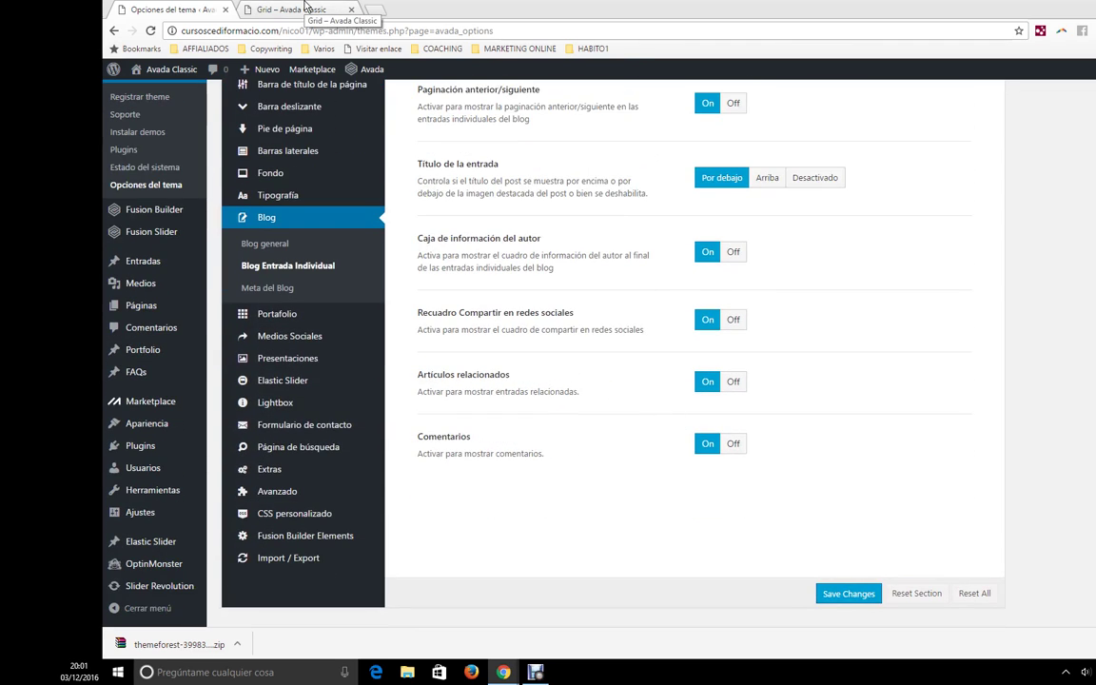
- Open the Praesent Et Urna Turpis post from the Grid page and scroll through it
left_click(306, 8)
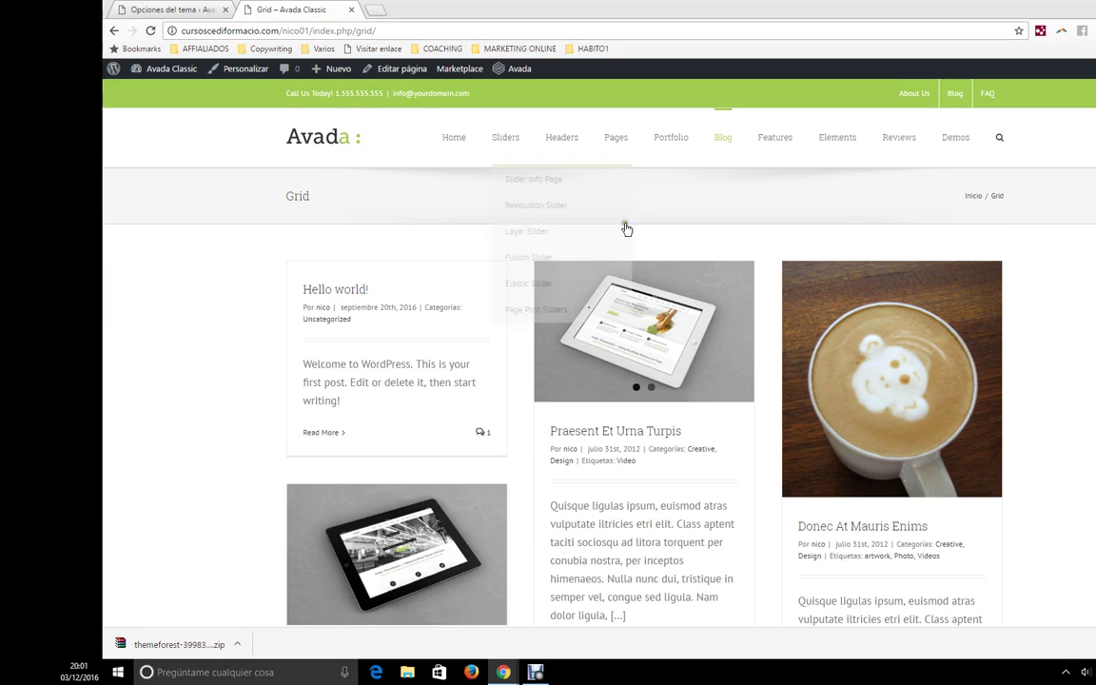
left_click(639, 433)
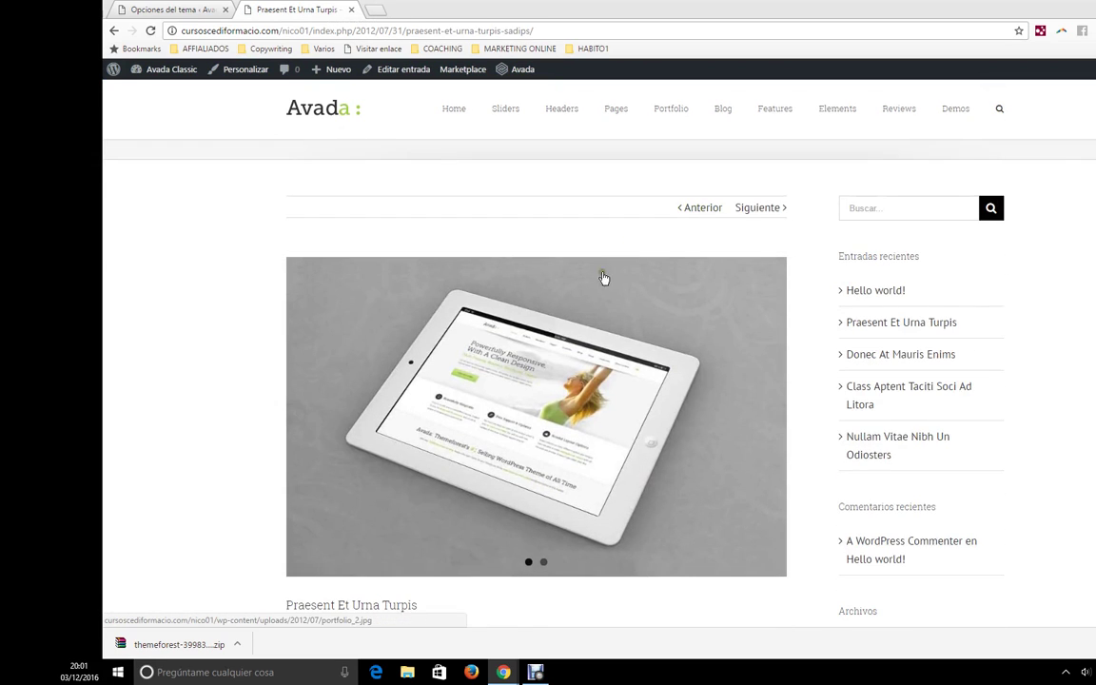
scroll(631, 244, "down", 1)
scroll(381, 314, "down", 10)
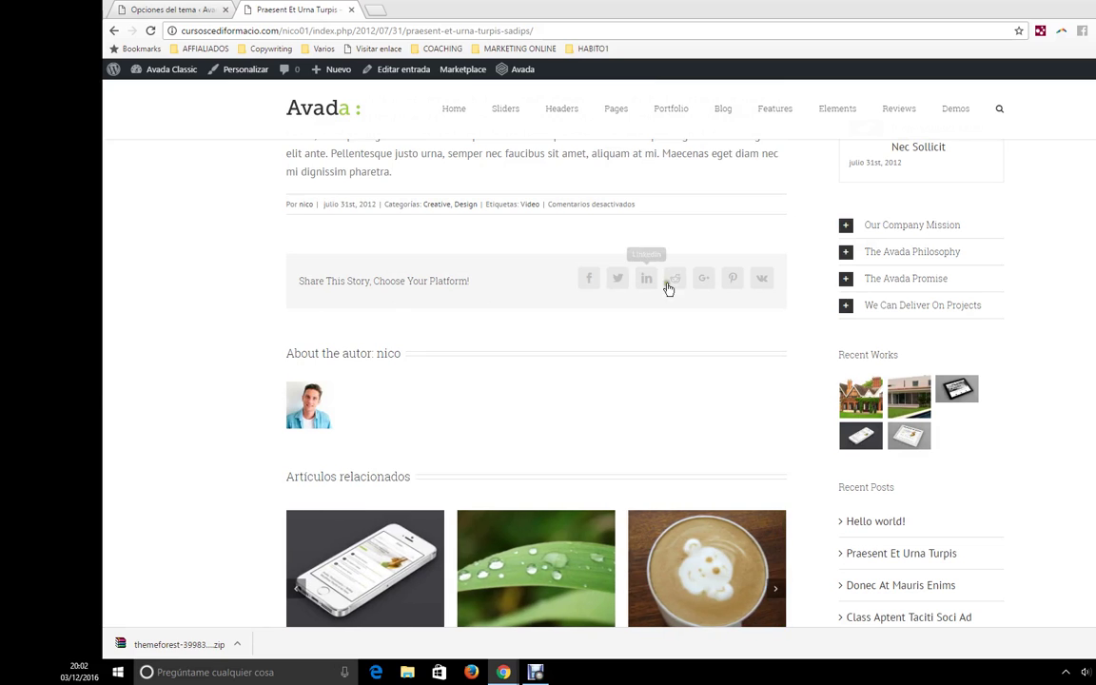
scroll(371, 381, "down", 2)
scroll(619, 399, "up", 2)
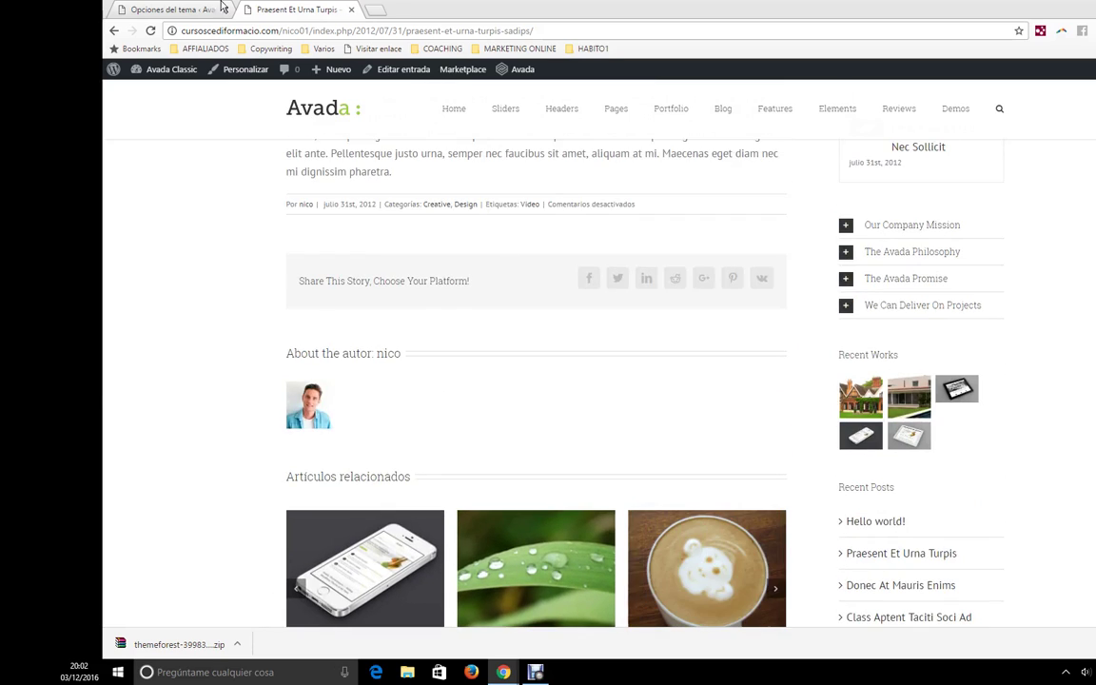
- Turn off the author info box and previous/next pagination, then save
key("ctrl+shift+Tab")
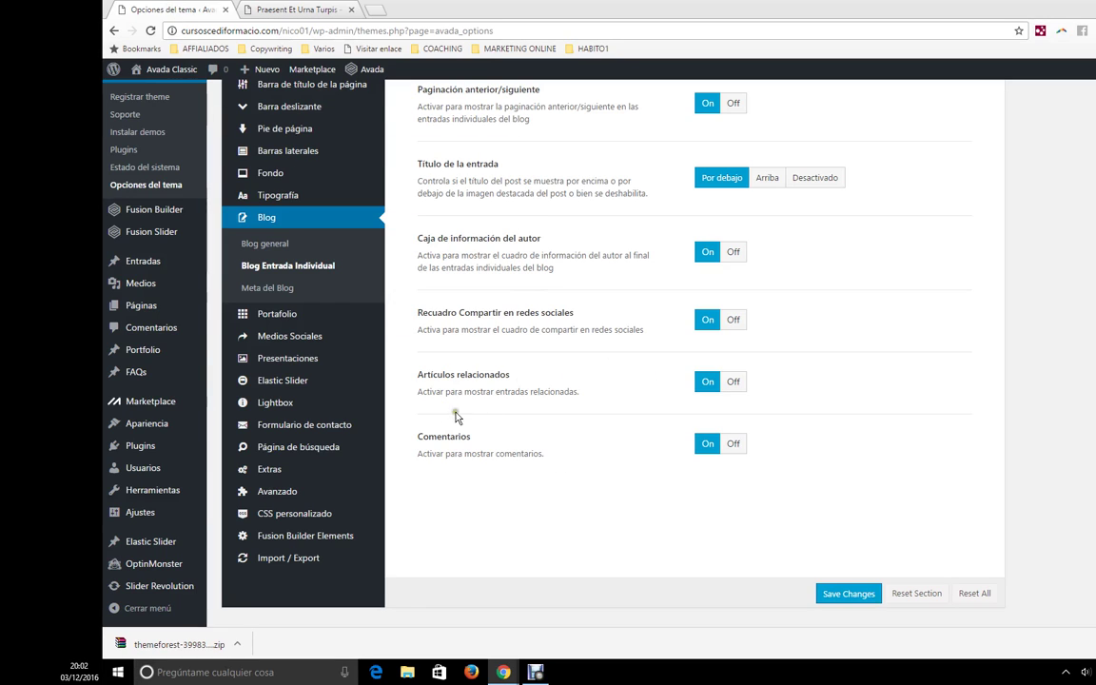
left_click(734, 252)
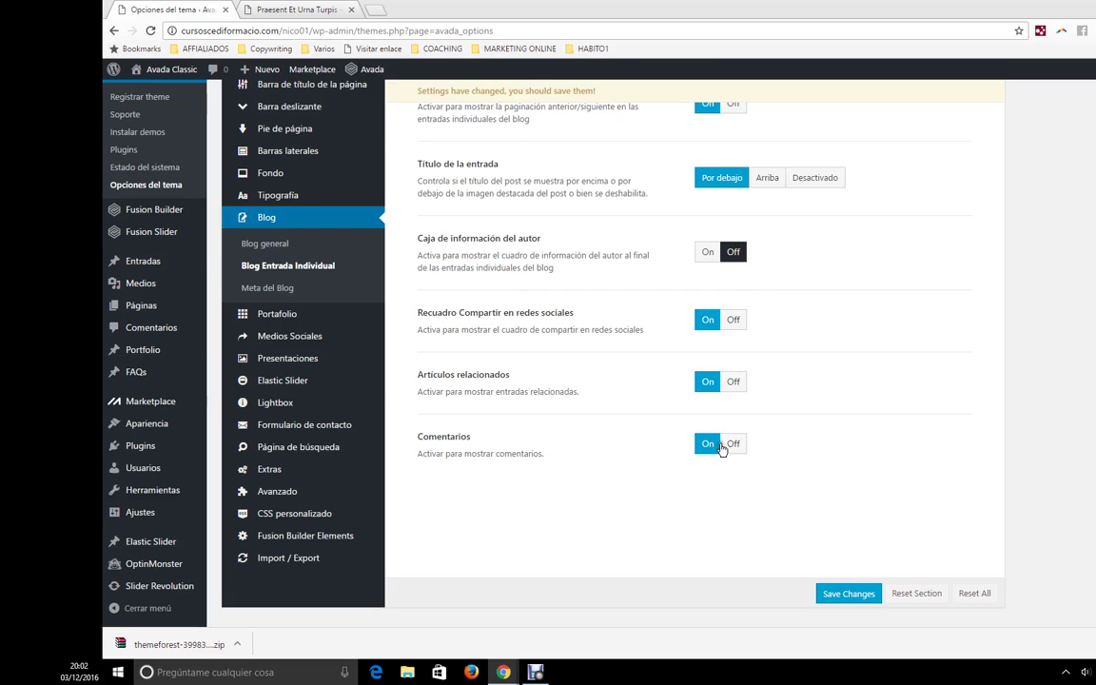
scroll(723, 403, "up", 2)
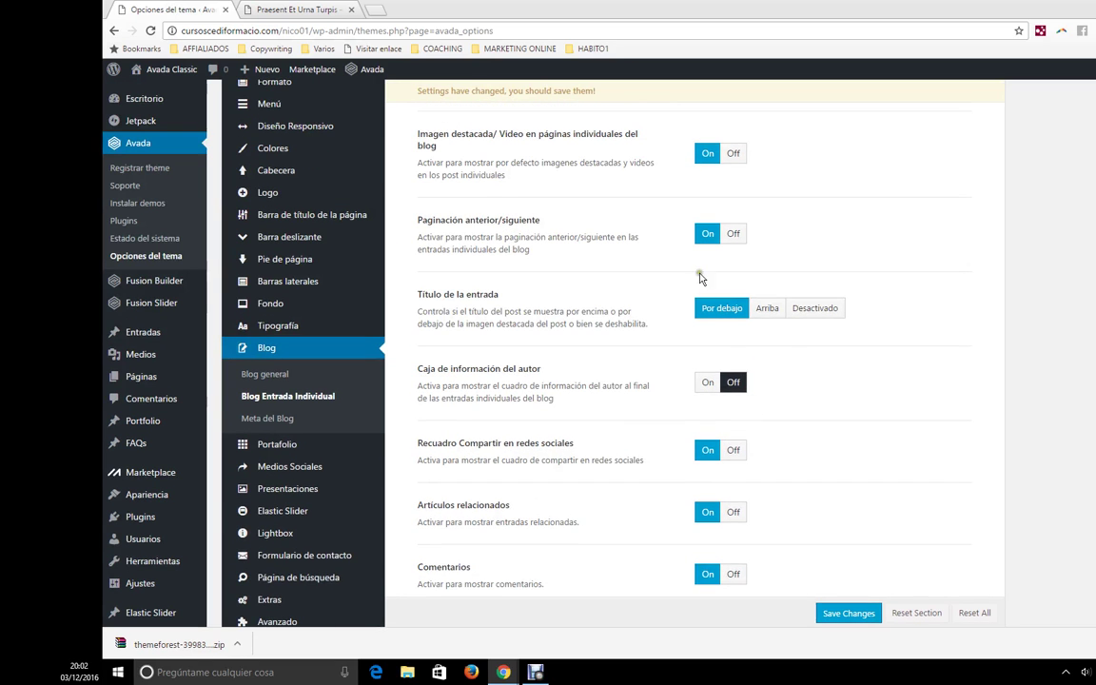
left_click(734, 233)
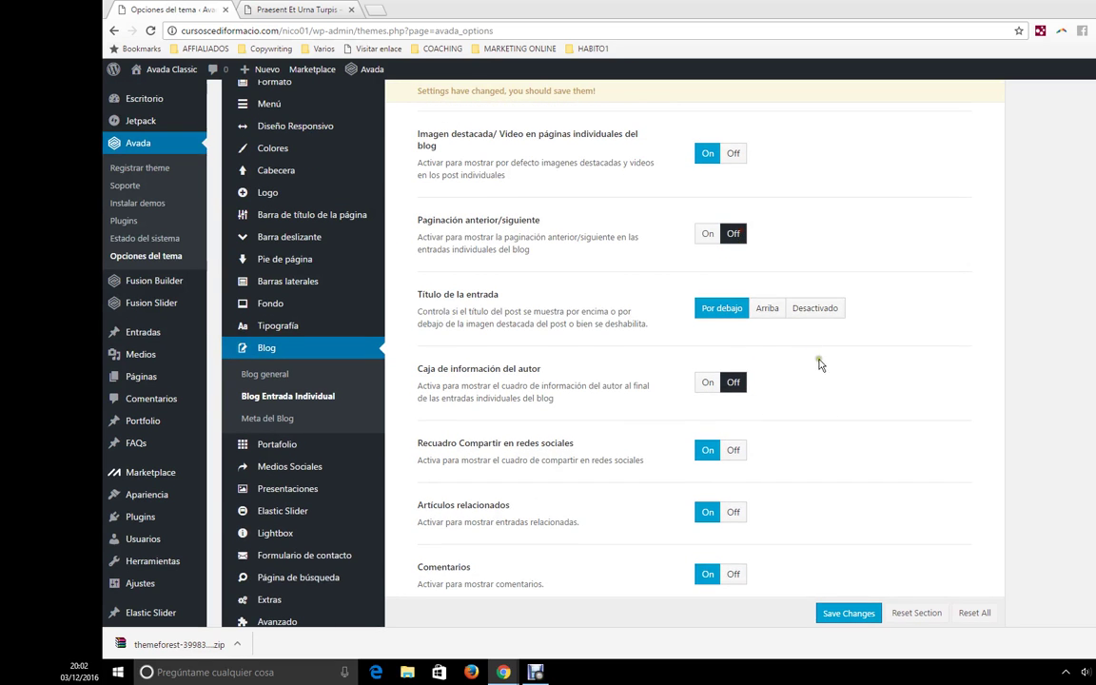
scroll(816, 354, "down", 2)
left_click(848, 593)
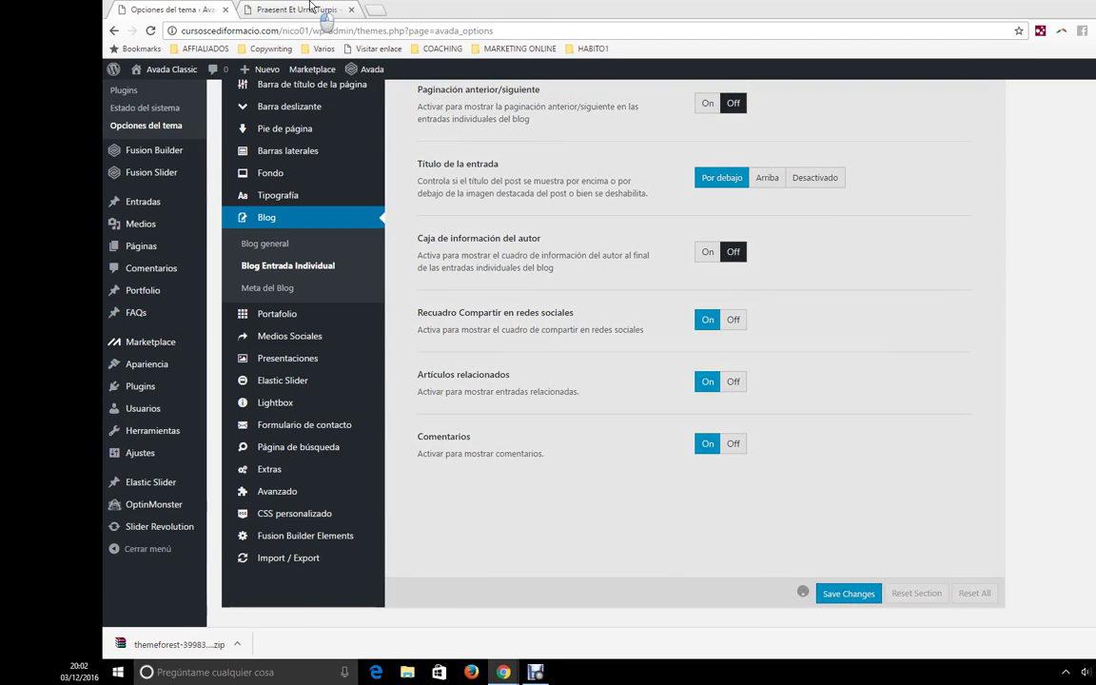
- Reload the Praesent Et Urna Turpis post to confirm the author box is gone
left_click(309, 8)
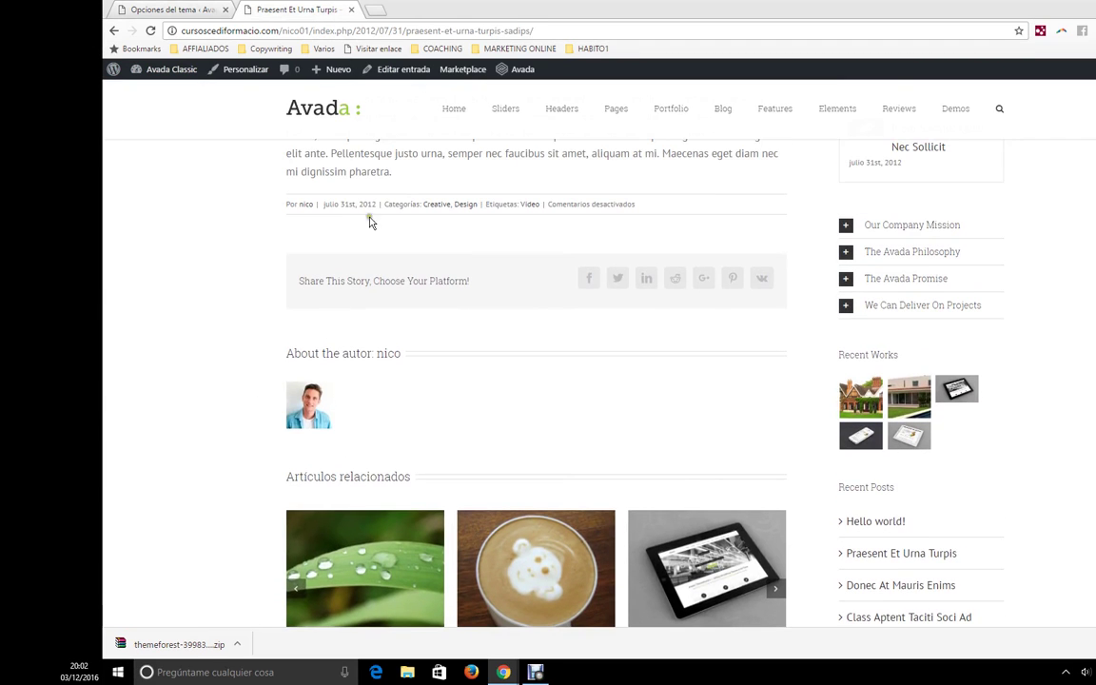
left_click(424, 32)
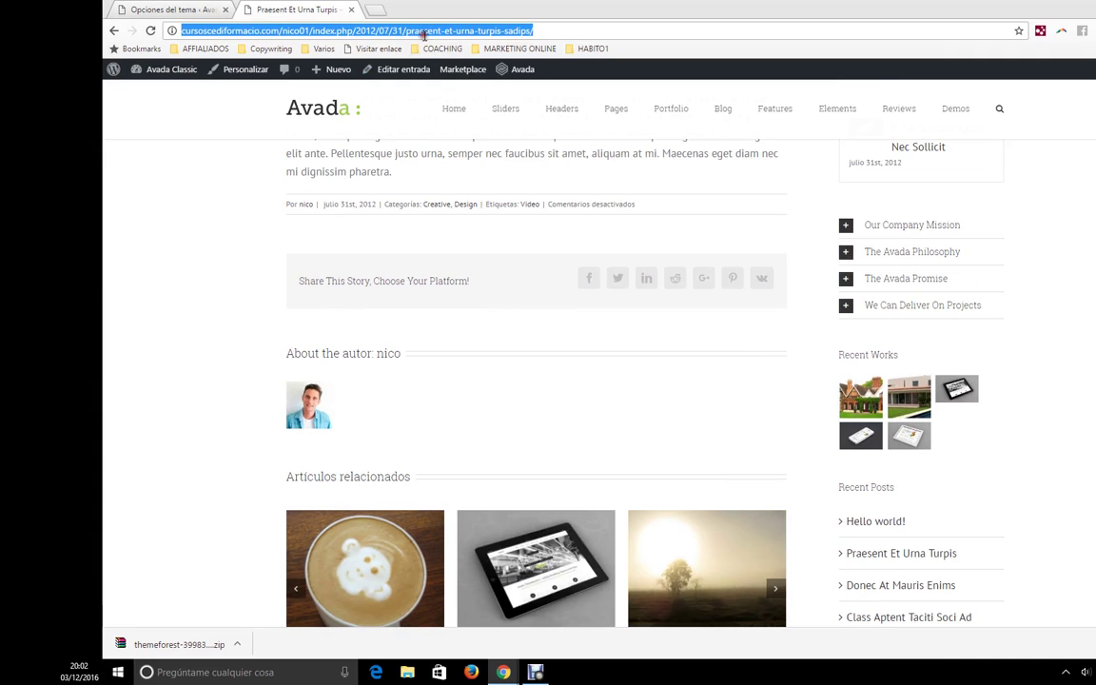
key("Return")
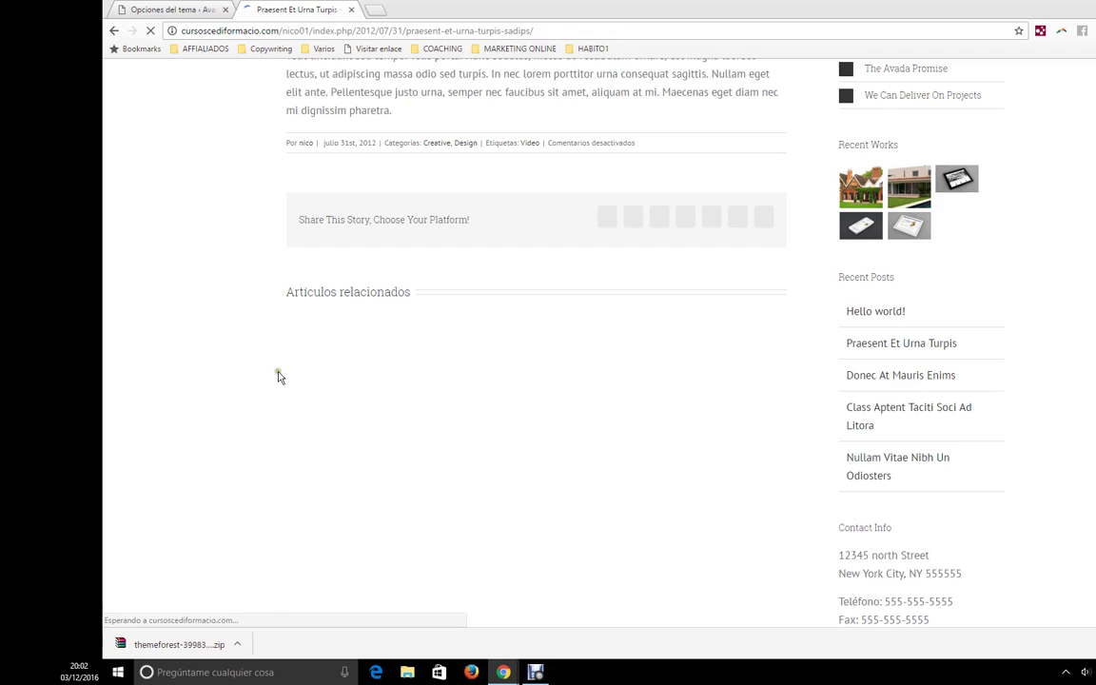
scroll(480, 304, "up", 6)
scroll(441, 480, "down", 2)
scroll(441, 477, "up", 10)
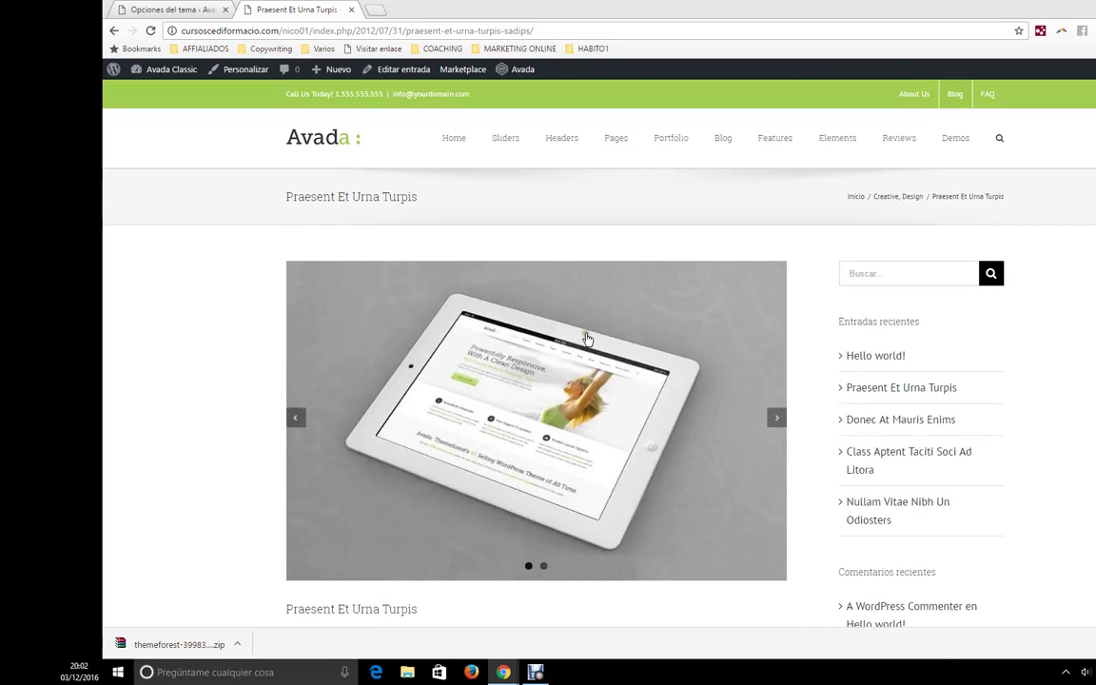
left_click(153, 10)
- Show the Portfolio General settings, then view the Grid 2 Column portfolio page on the site
mouse_move(301, 313)
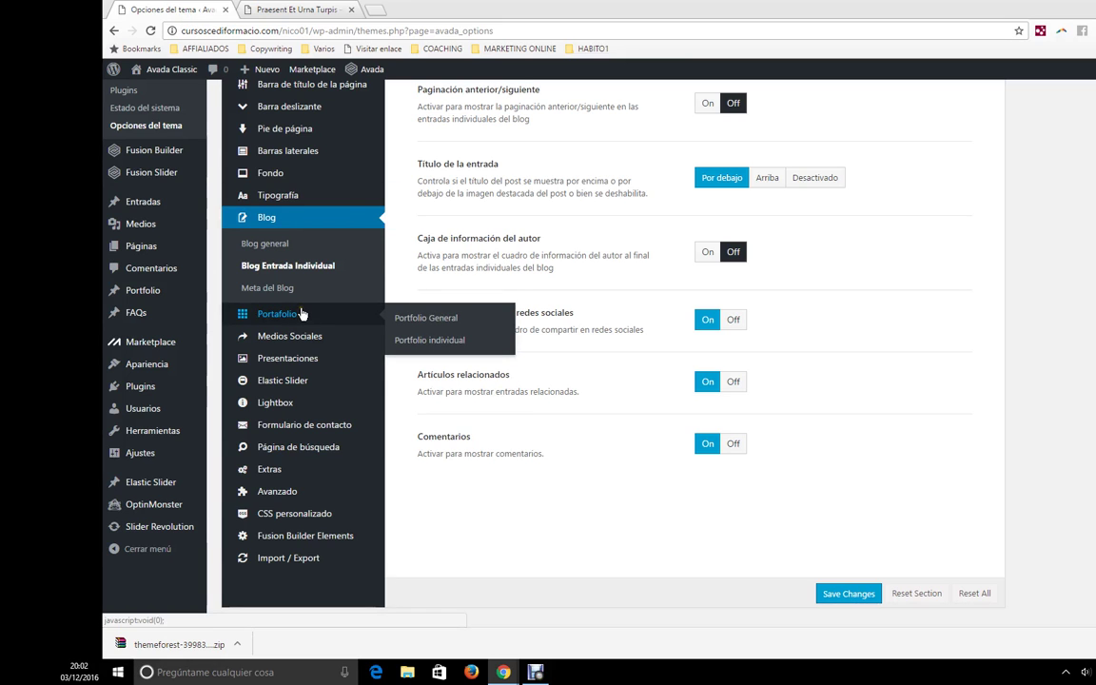
left_click(301, 313)
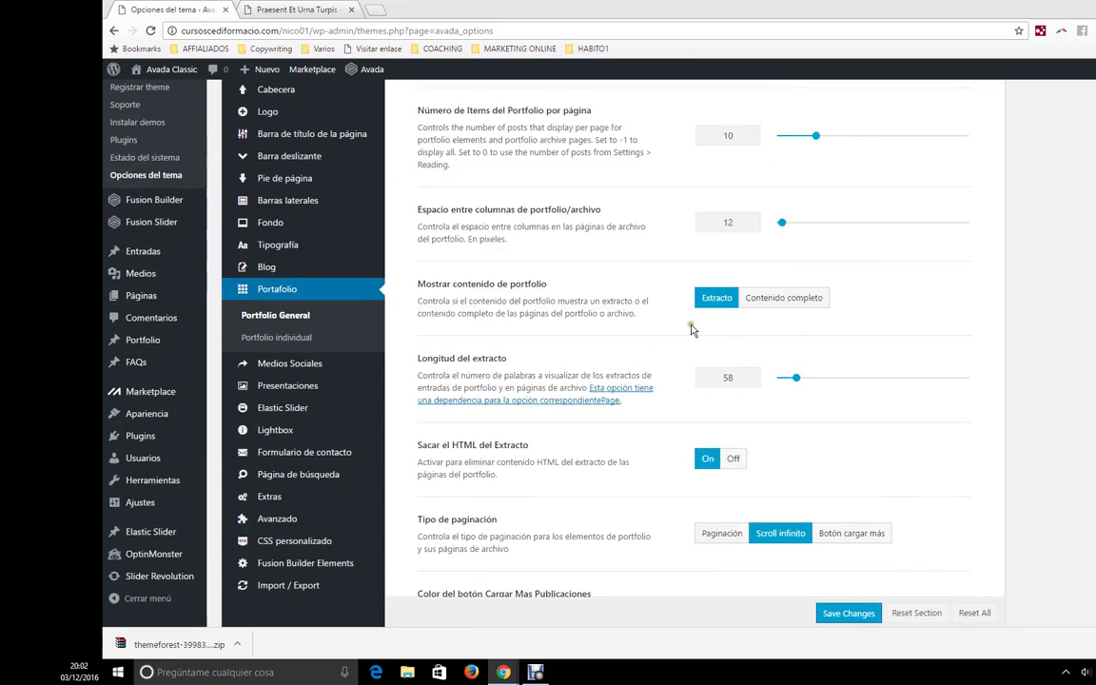
left_click(321, 8)
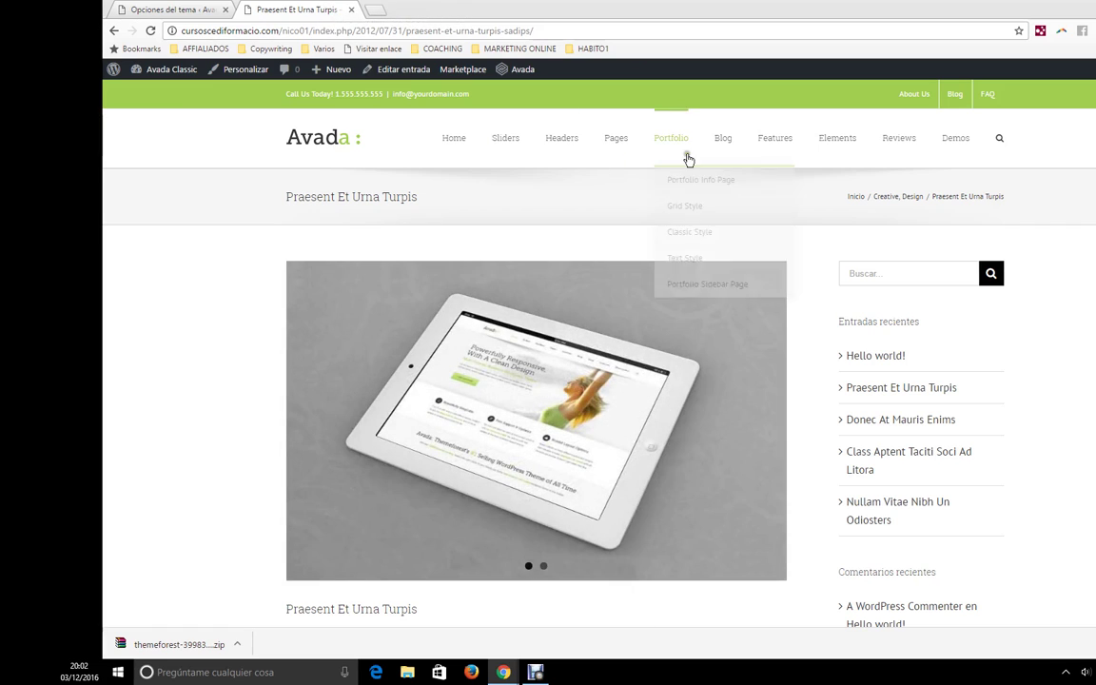
mouse_move(686, 205)
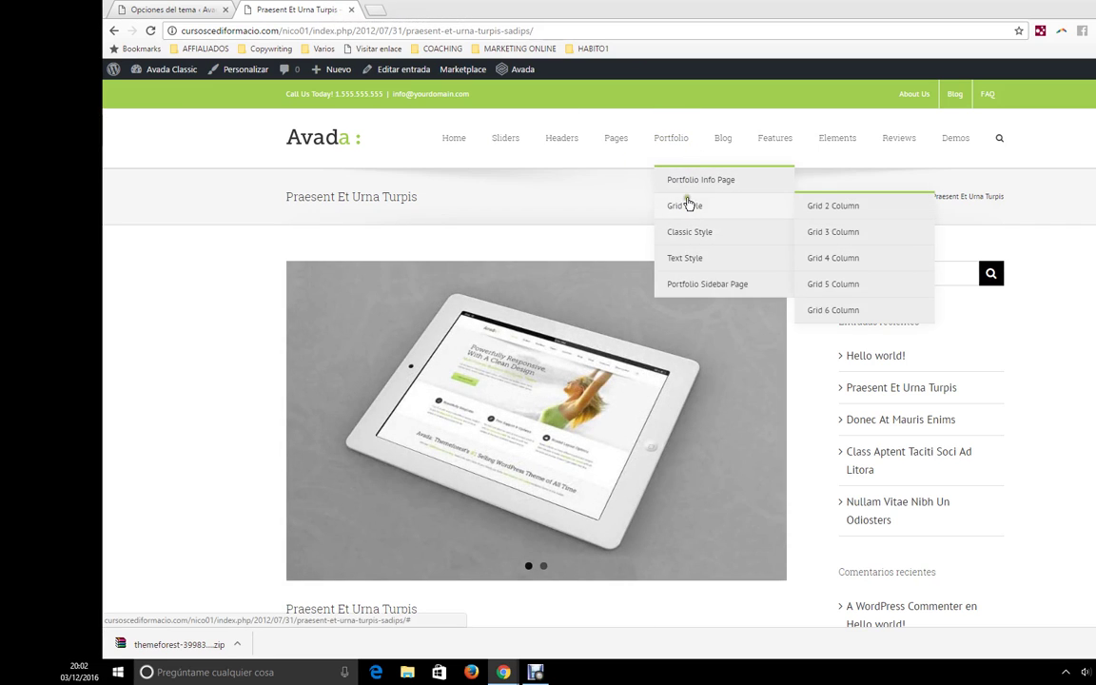
left_click(833, 207)
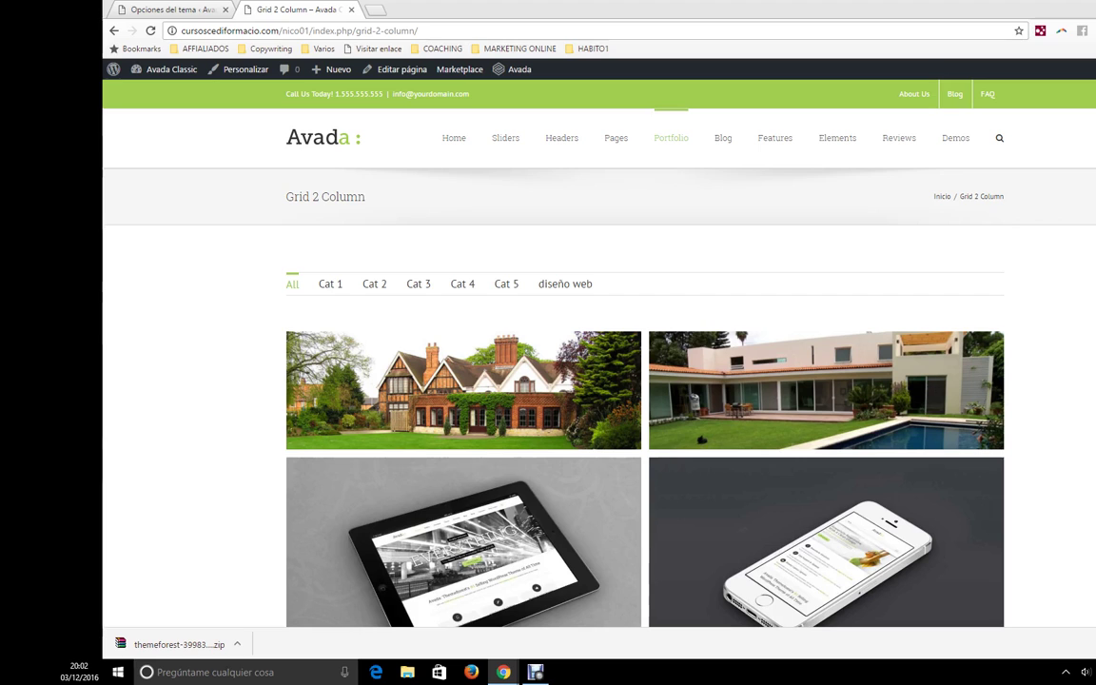
- Open the Curabitur Malada Lorem item and review its project description and details
scroll(891, 367, "down", 2)
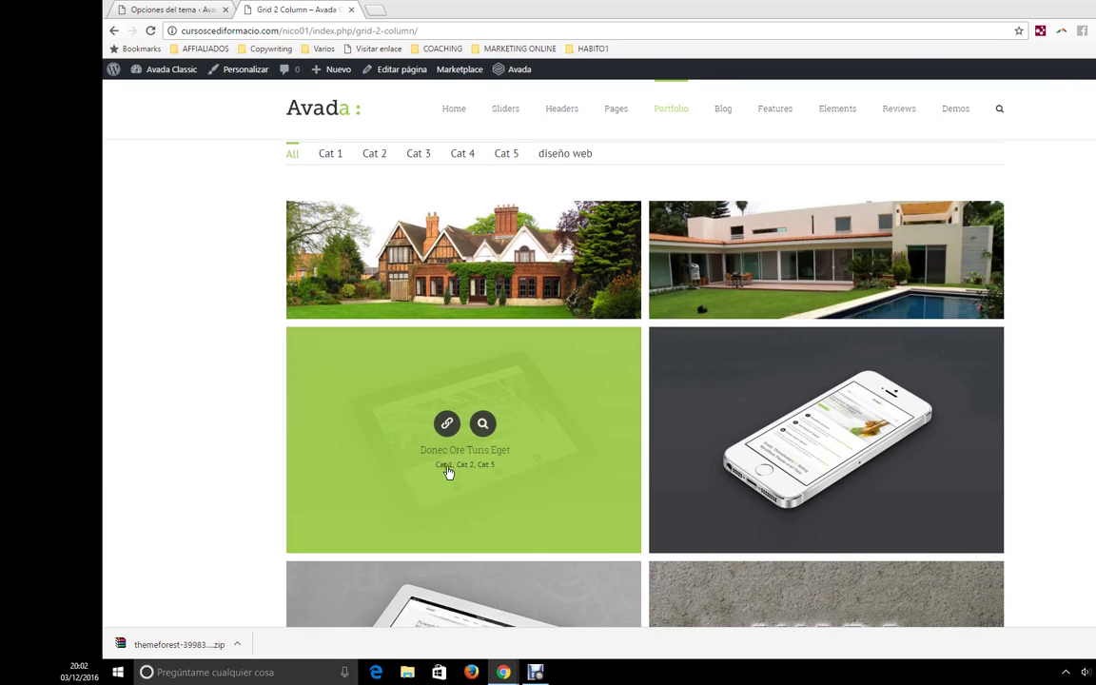
mouse_move(607, 410)
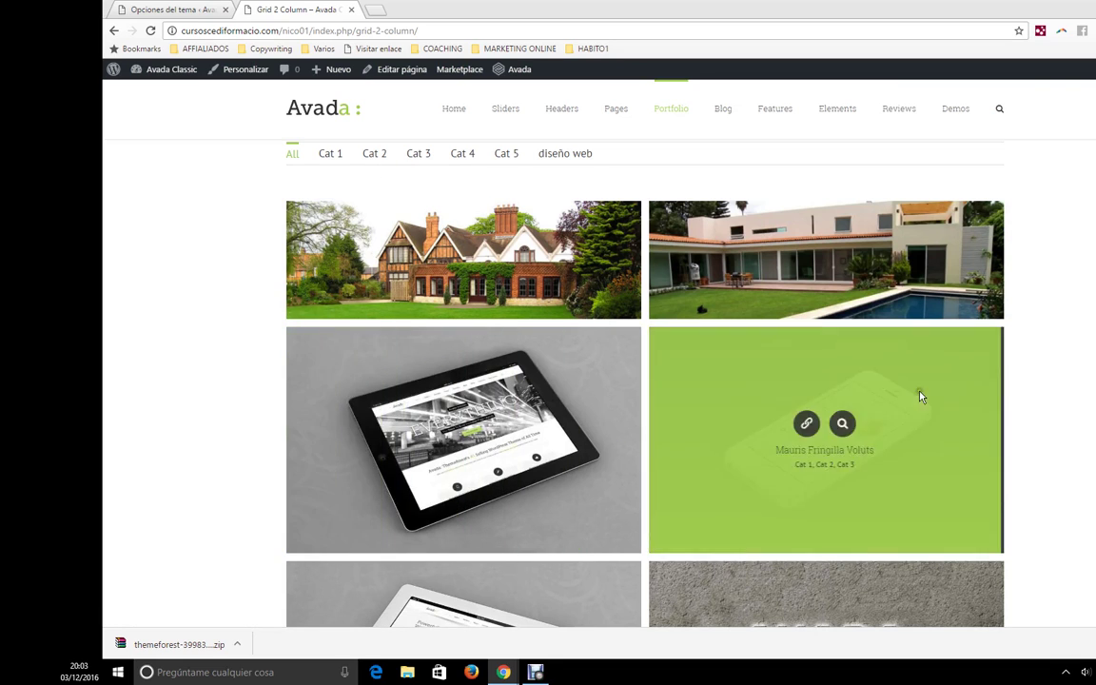
scroll(488, 463, "down", 2)
scroll(807, 416, "down", 2)
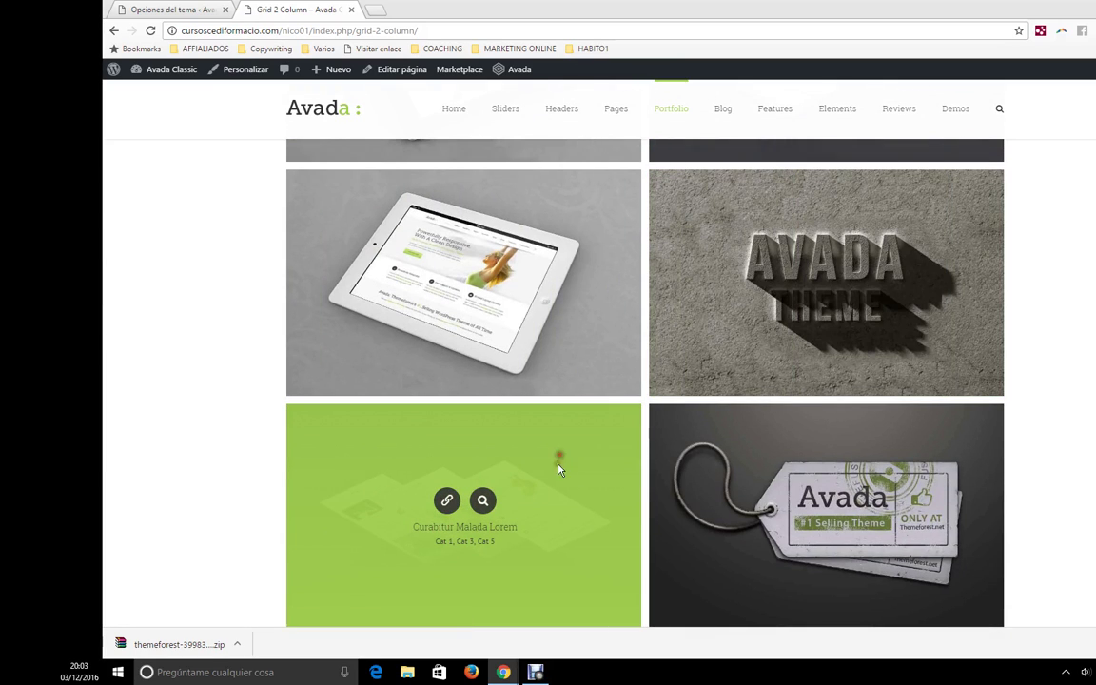
left_click(447, 501)
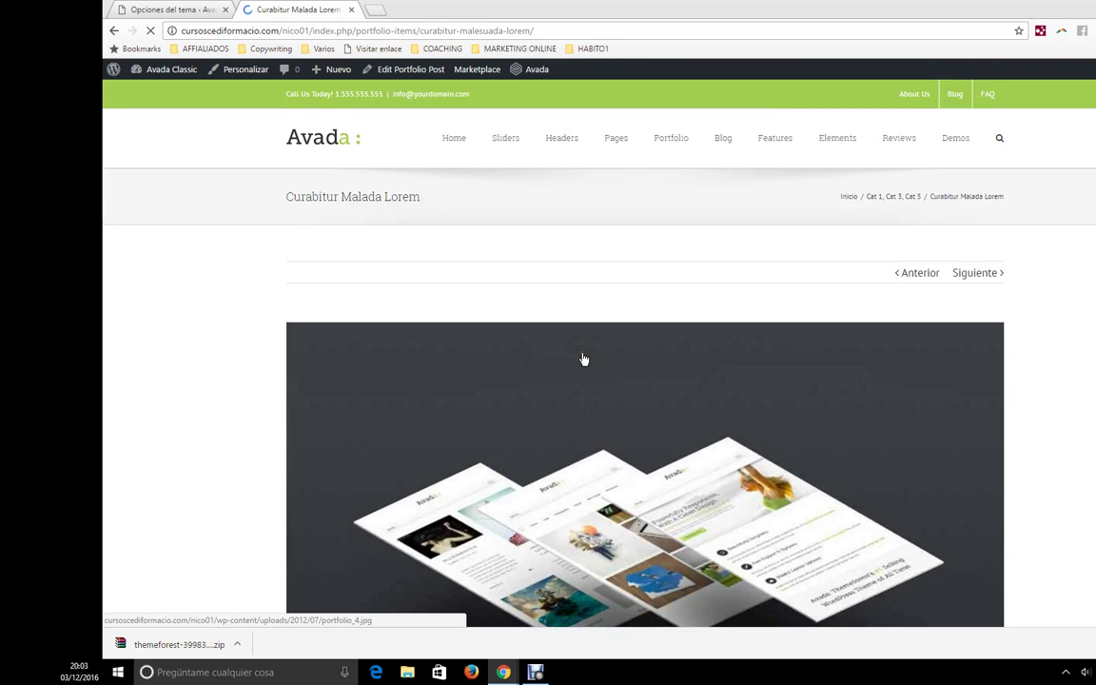
scroll(584, 358, "down", 7)
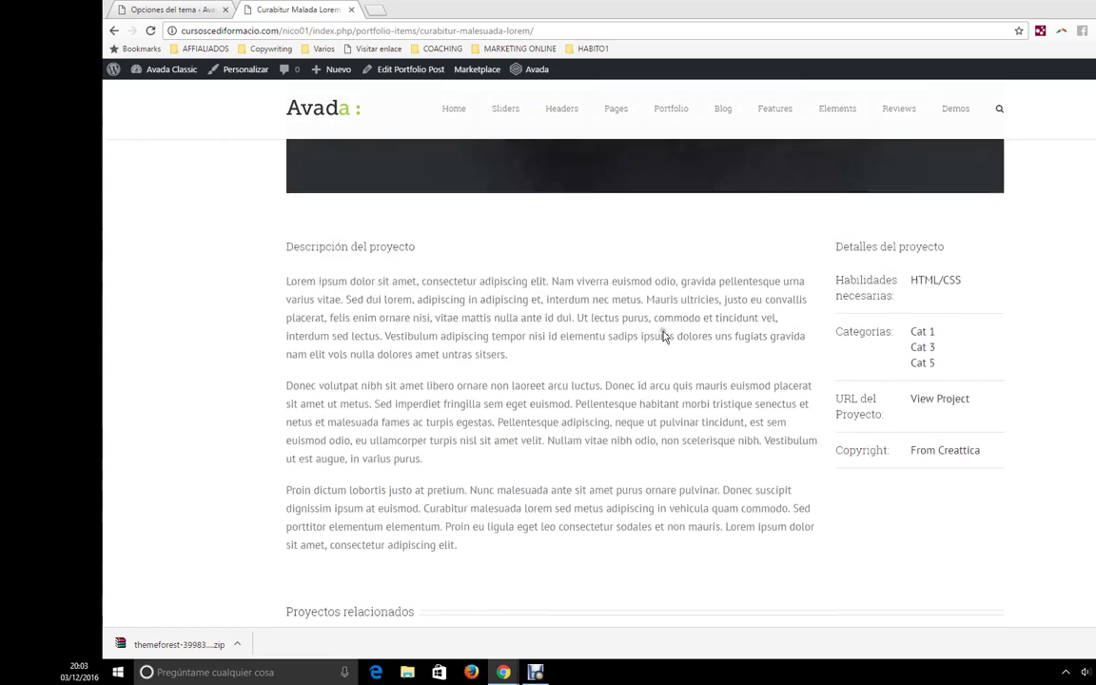
scroll(490, 268, "up", 2)
scroll(902, 485, "down", 4)
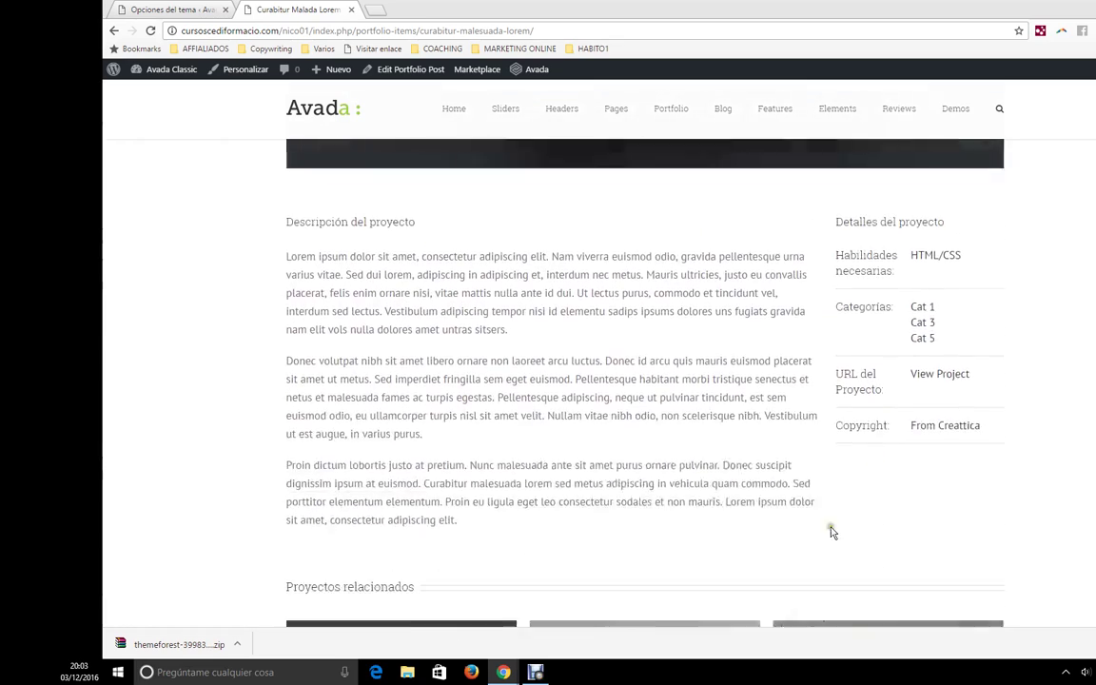
scroll(604, 511, "up", 2)
- Recheck the Grid 2 Column portfolio page through the Portfolio > Grid Style menu
left_click(171, 9)
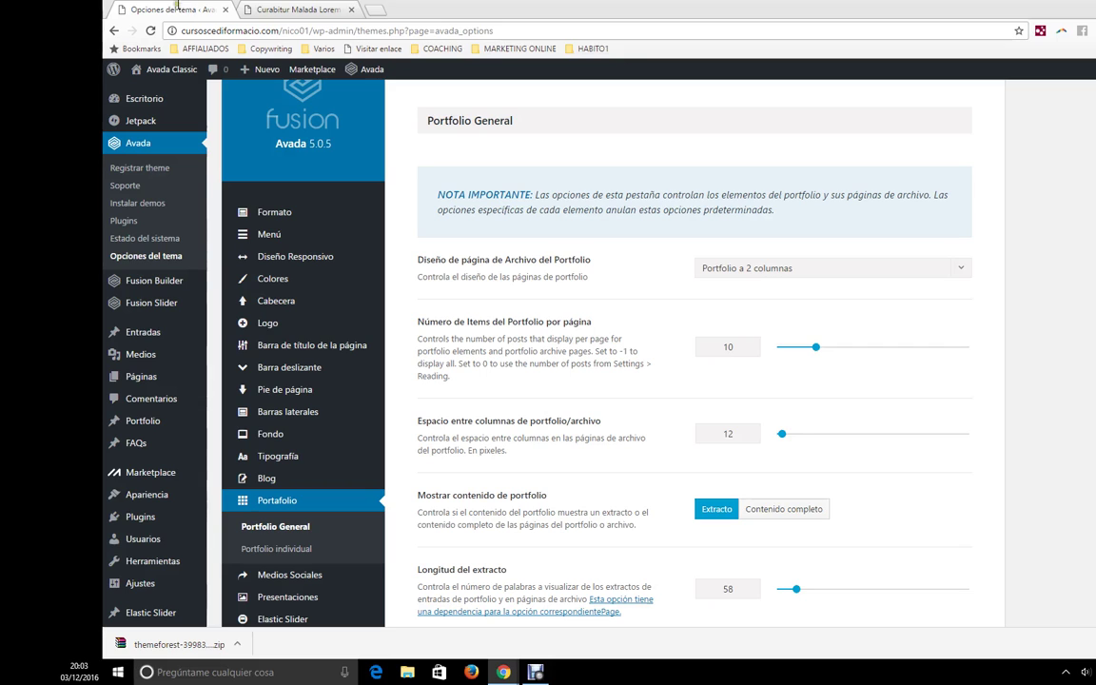
scroll(324, 514, "down", 1)
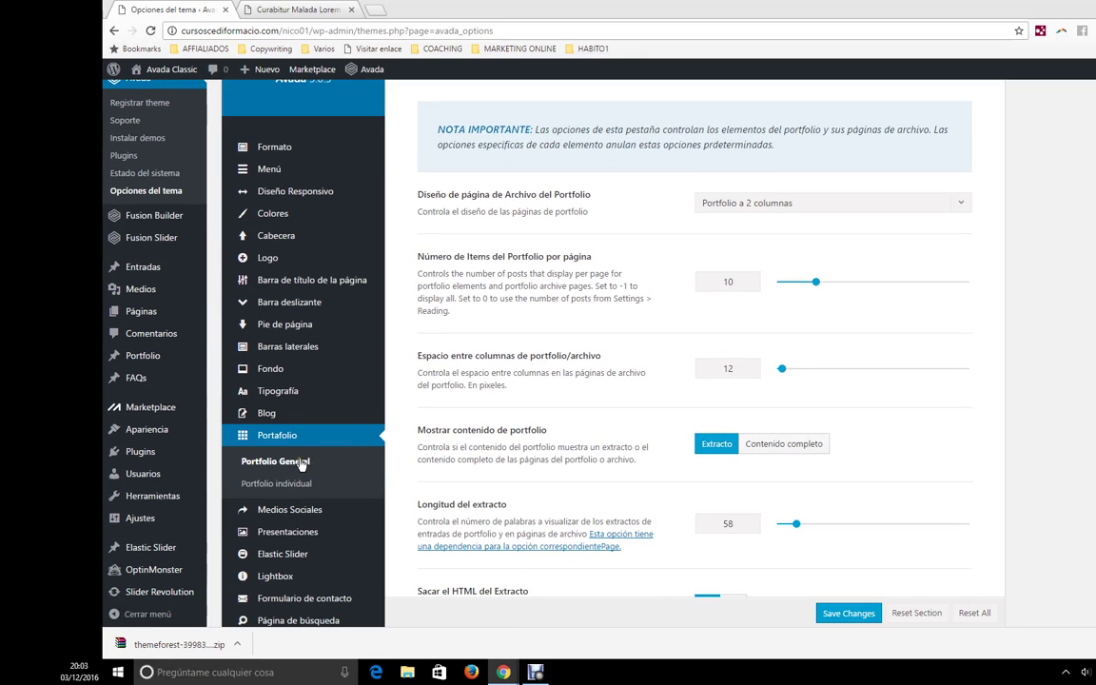
left_click(286, 8)
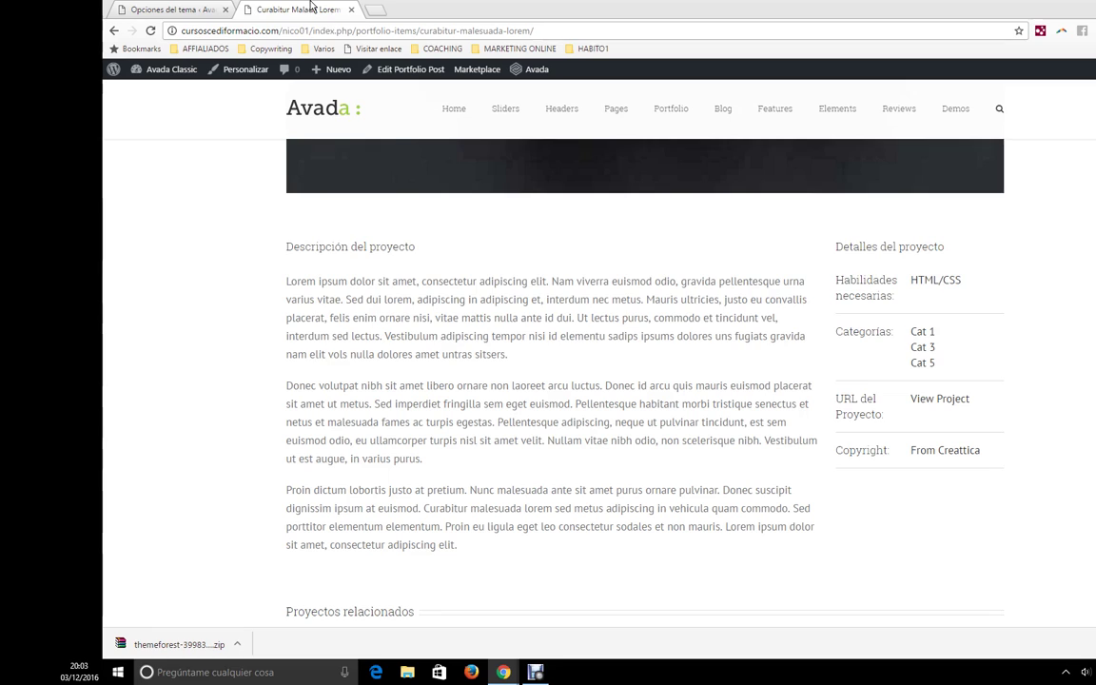
mouse_move(678, 115)
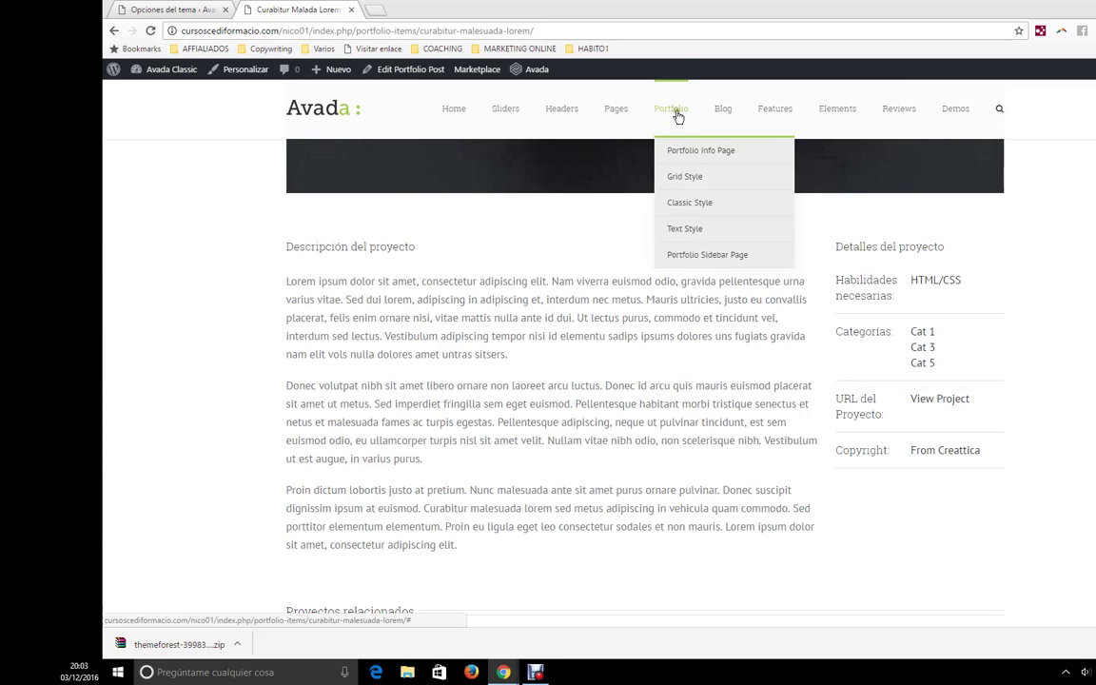
left_click(681, 180)
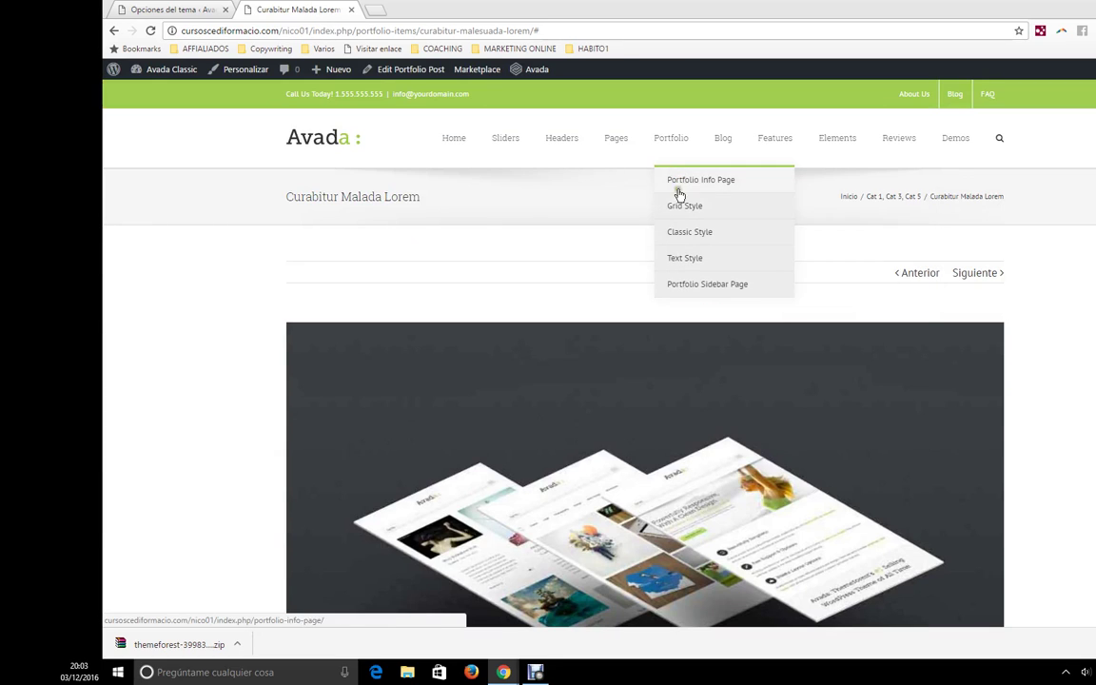
left_click(832, 208)
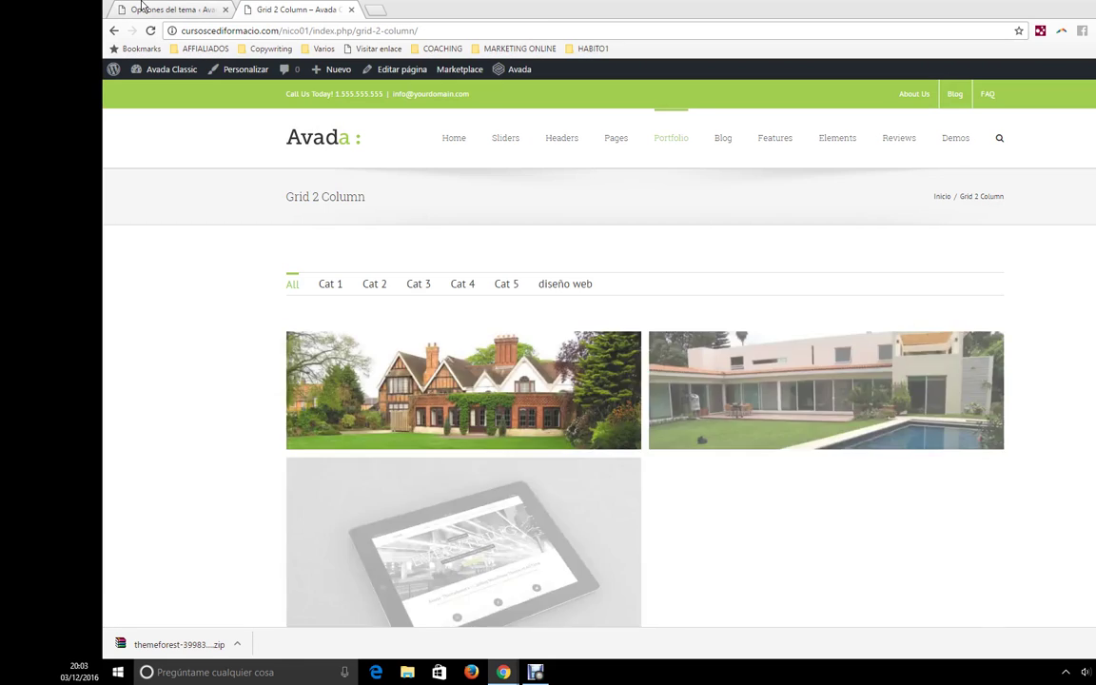
- Confirm the archive layout stays 'Portfolio a 2 columnas' and go to Portfolio individual options
left_click(141, 8)
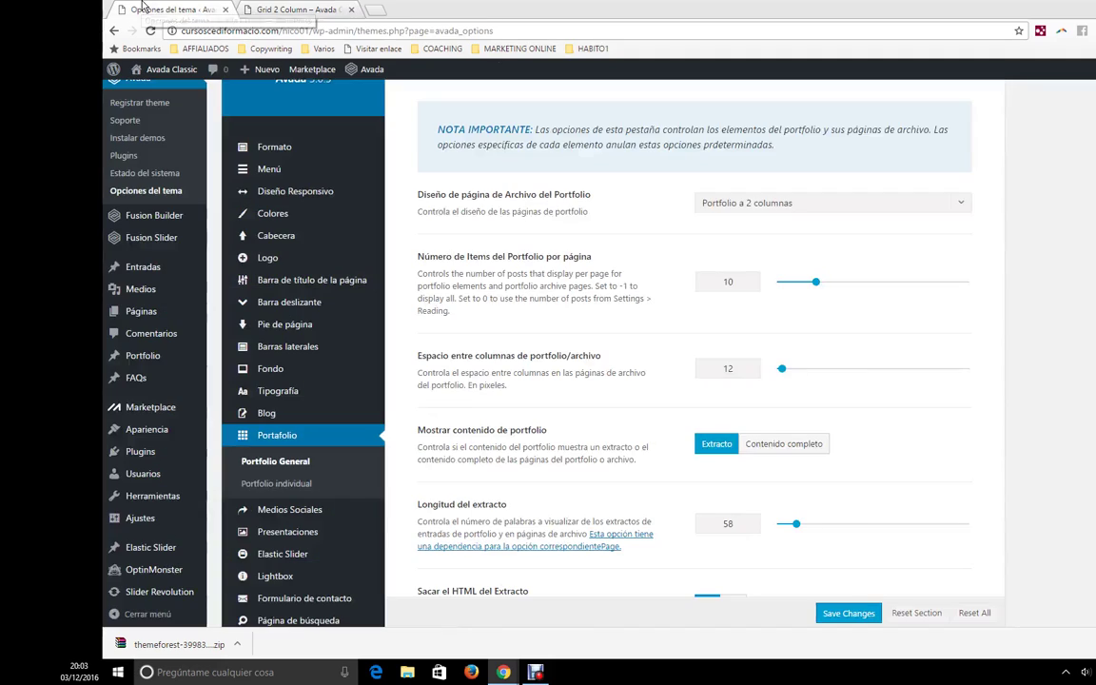
left_click(766, 205)
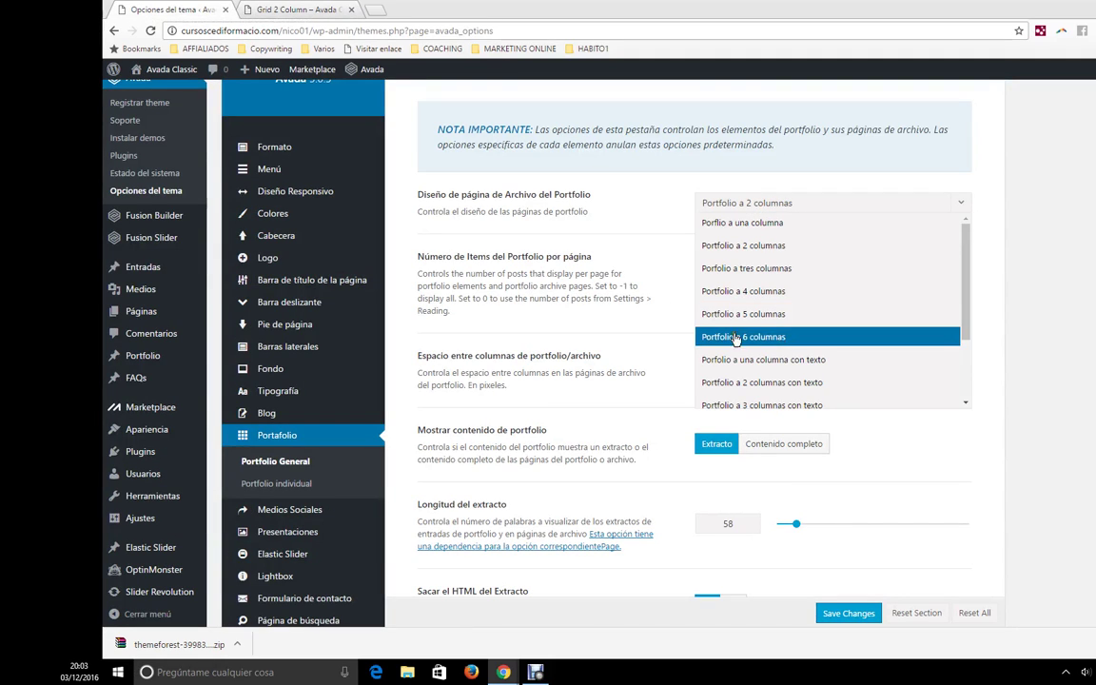
left_click(595, 420)
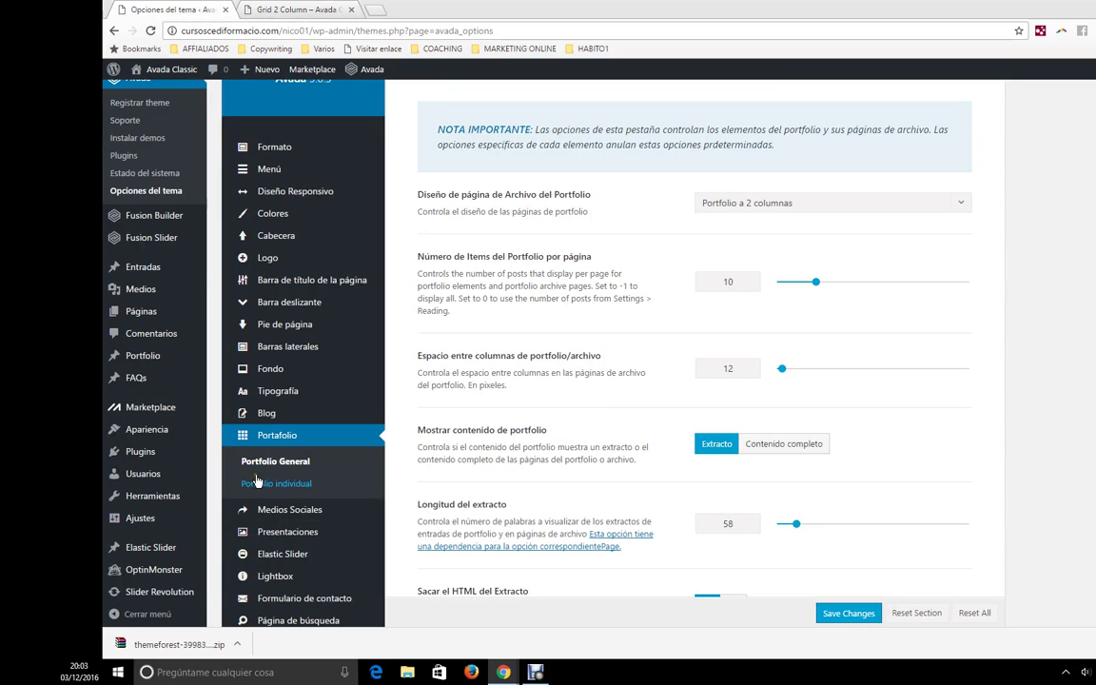
left_click(363, 482)
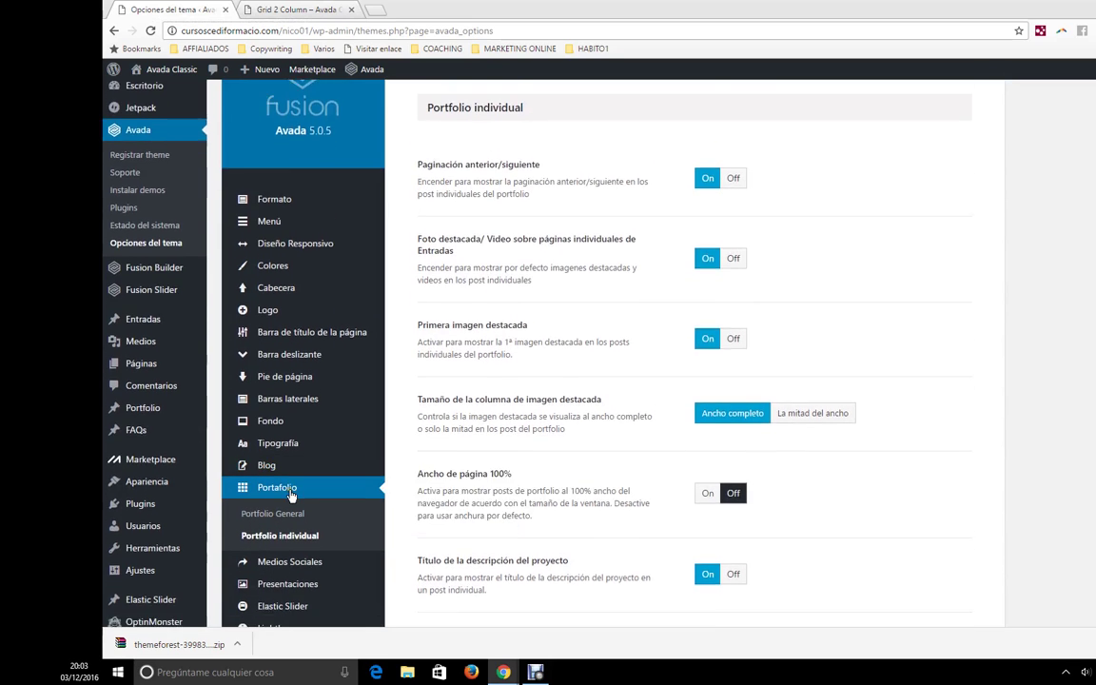
scroll(285, 433, "down", 3)
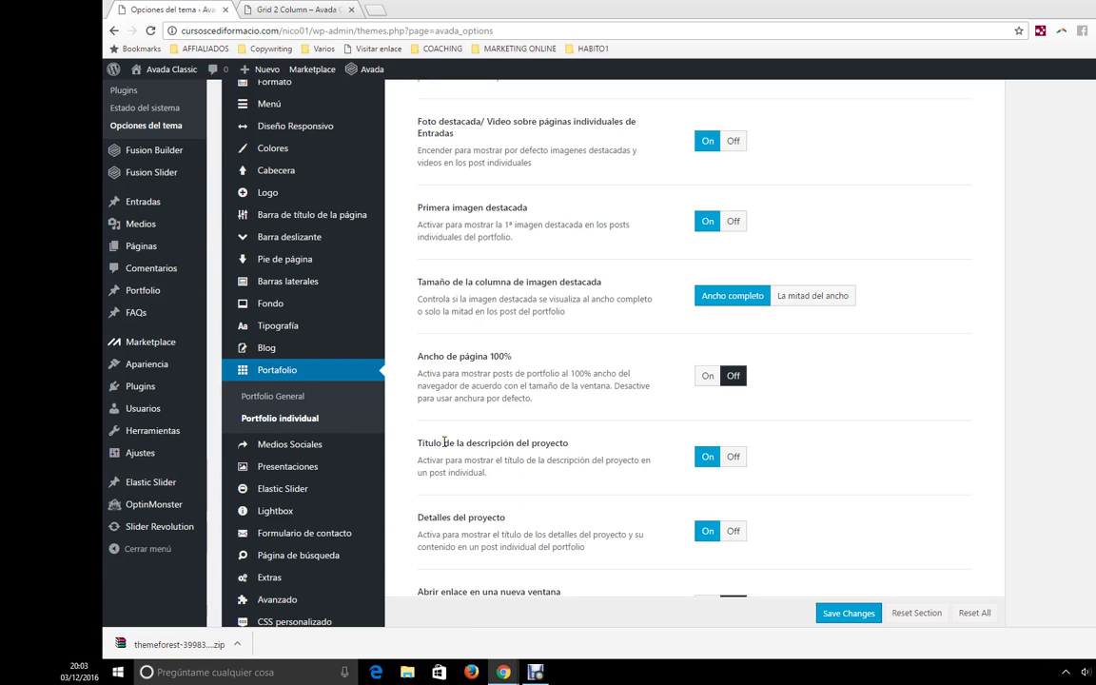
scroll(596, 432, "up", 1)
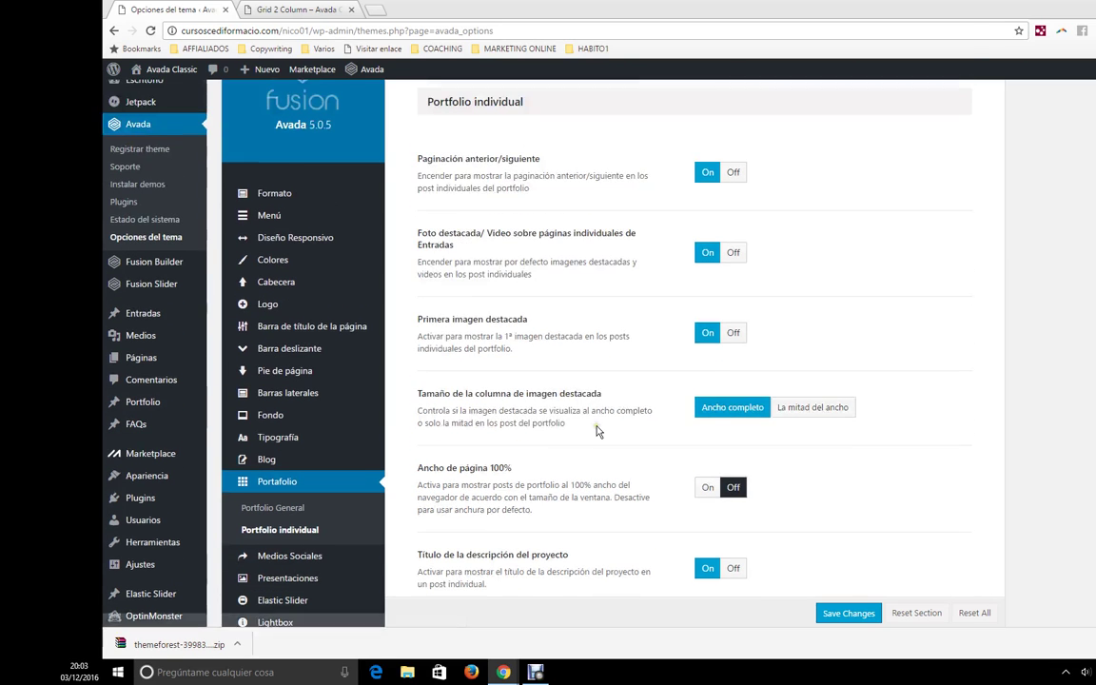
left_click(309, 9)
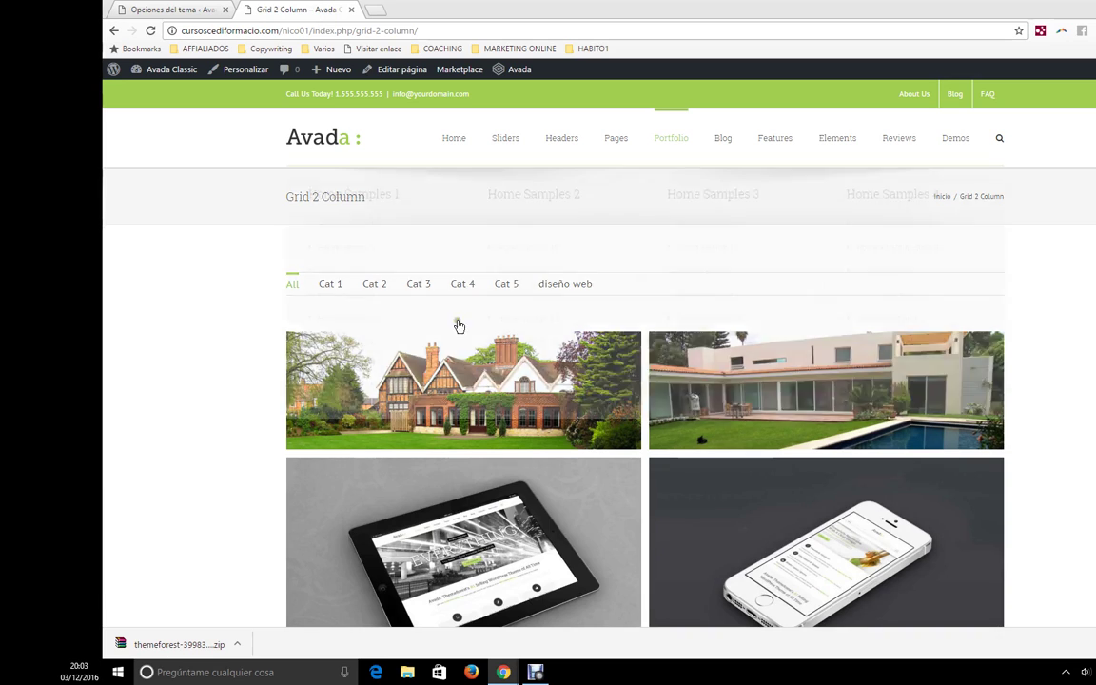
scroll(472, 394, "down", 1)
left_click(484, 423)
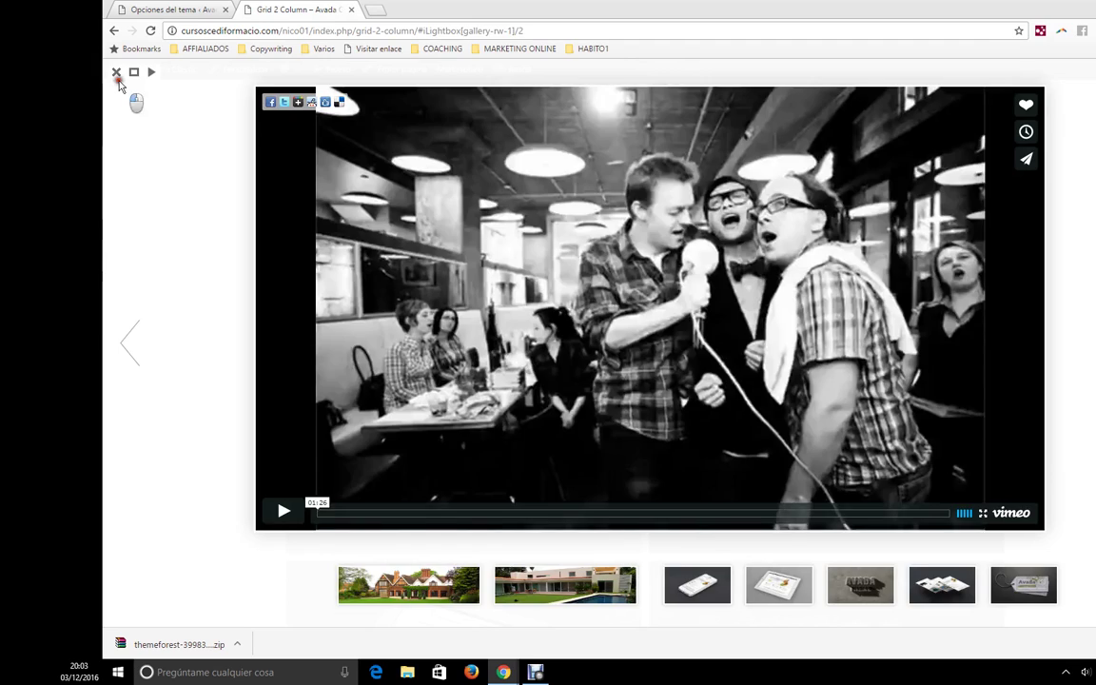
left_click(115, 73)
left_click(448, 431)
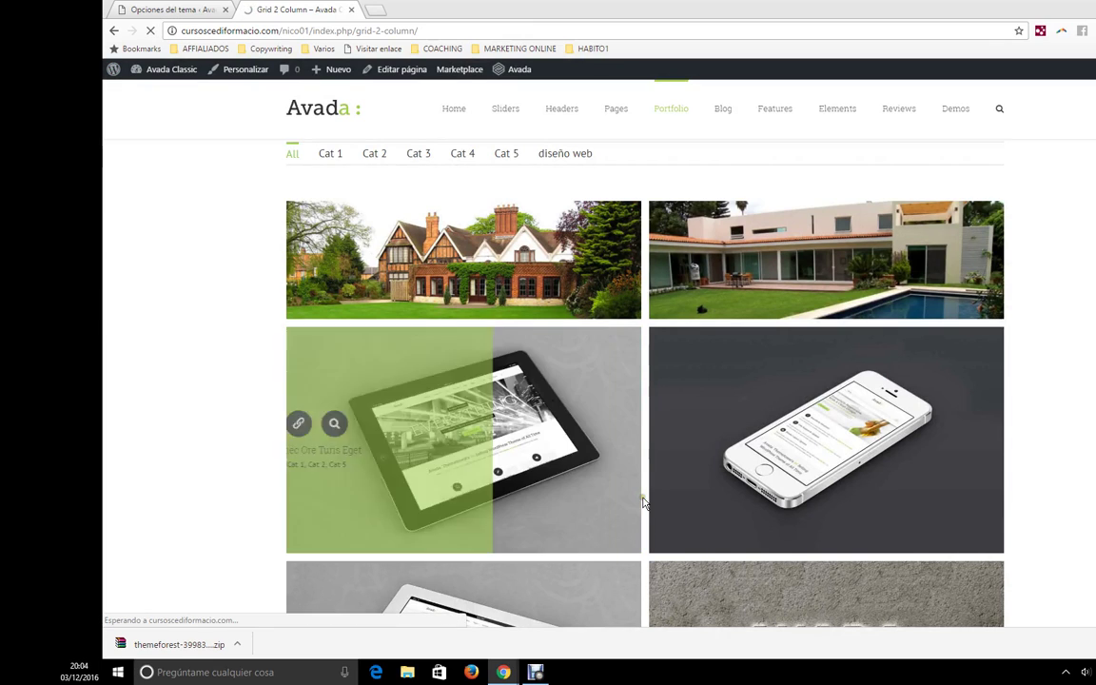
scroll(623, 421, "down", 6)
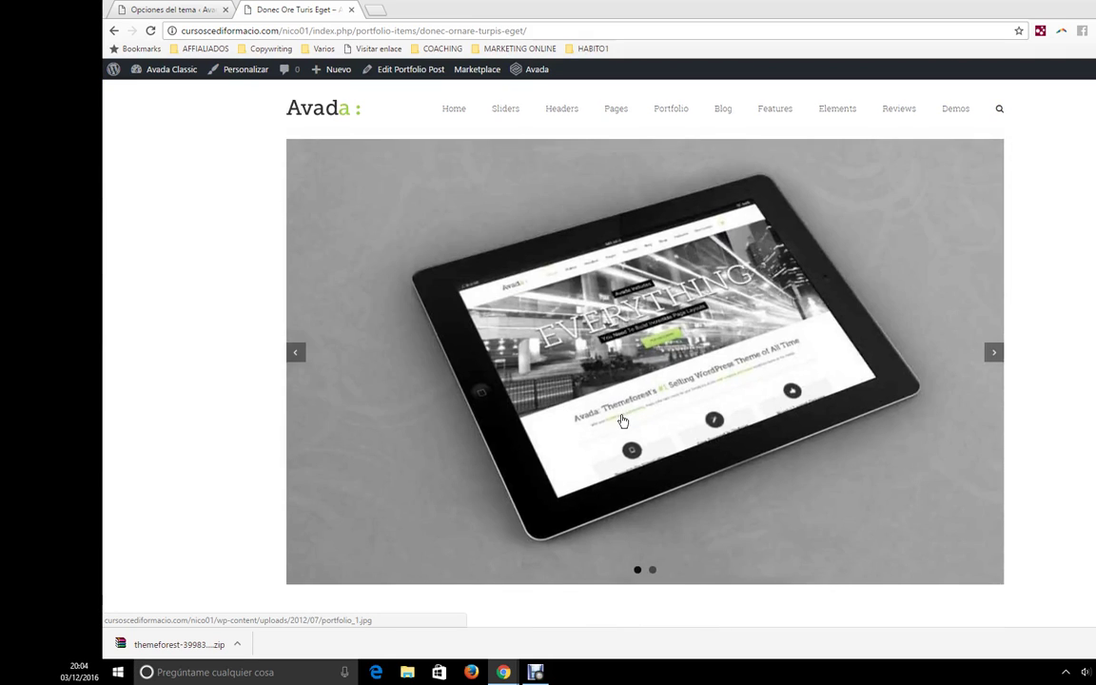
scroll(622, 407, "down", 1)
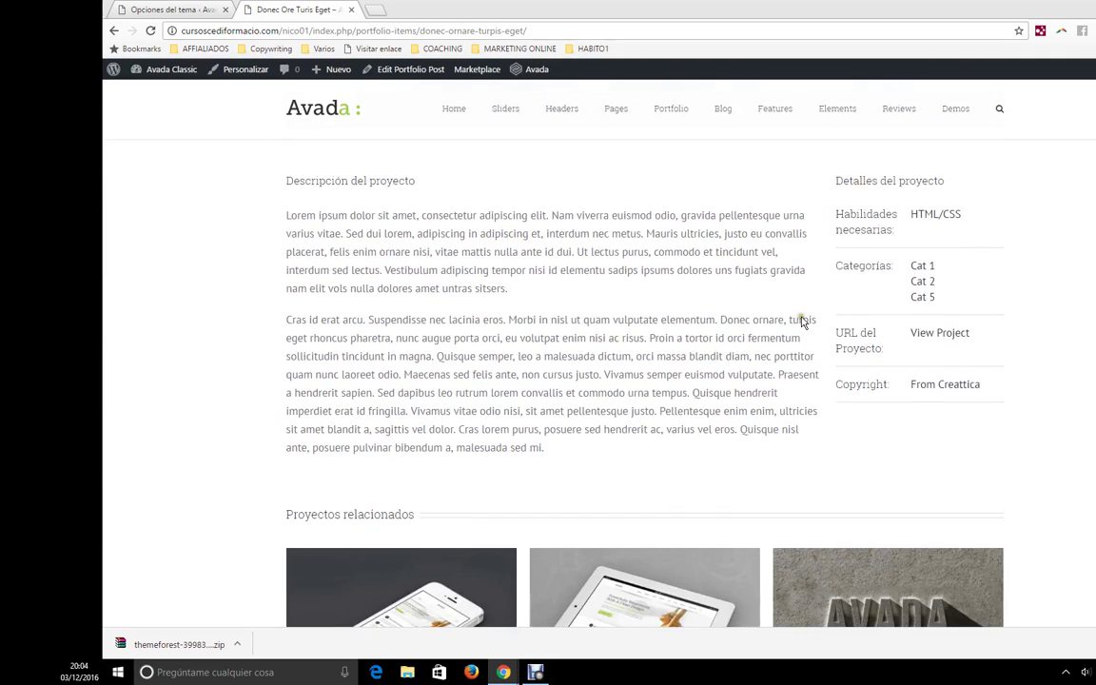
scroll(591, 319, "up", 1)
left_click(122, 9)
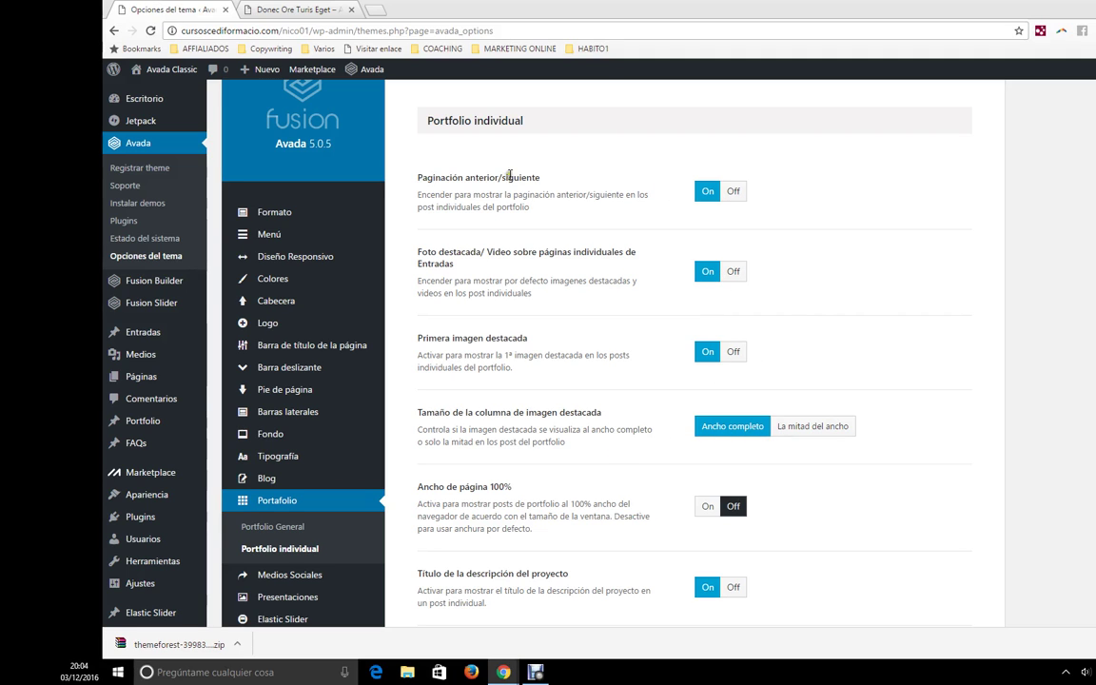
scroll(518, 235, "down", 5)
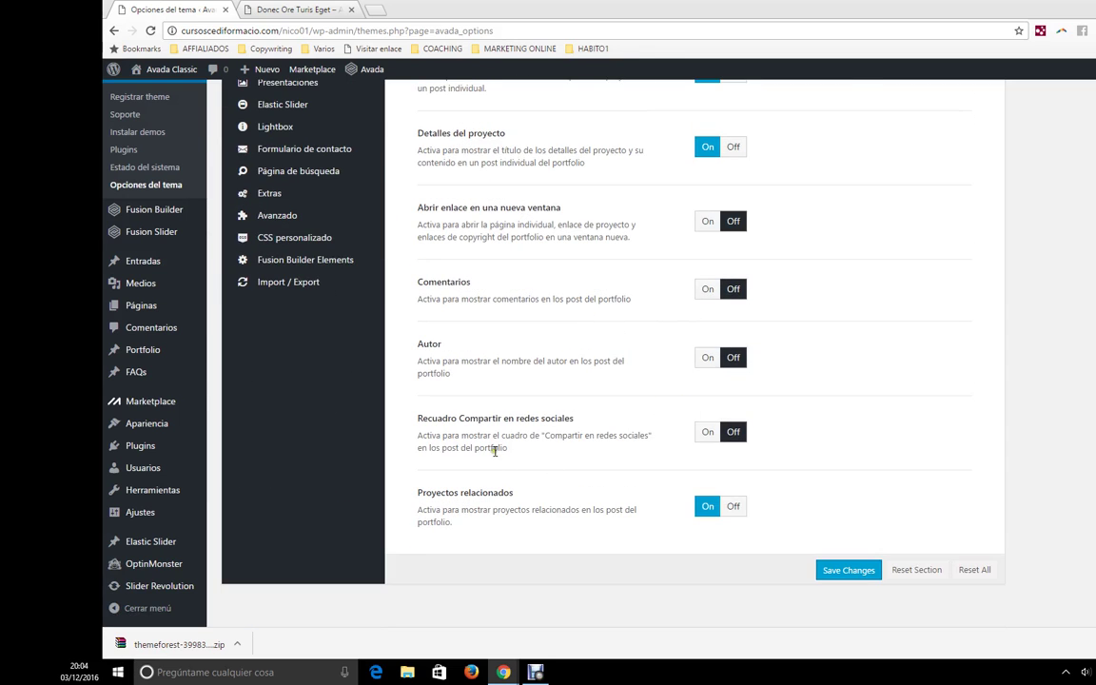
scroll(494, 446, "up", 3)
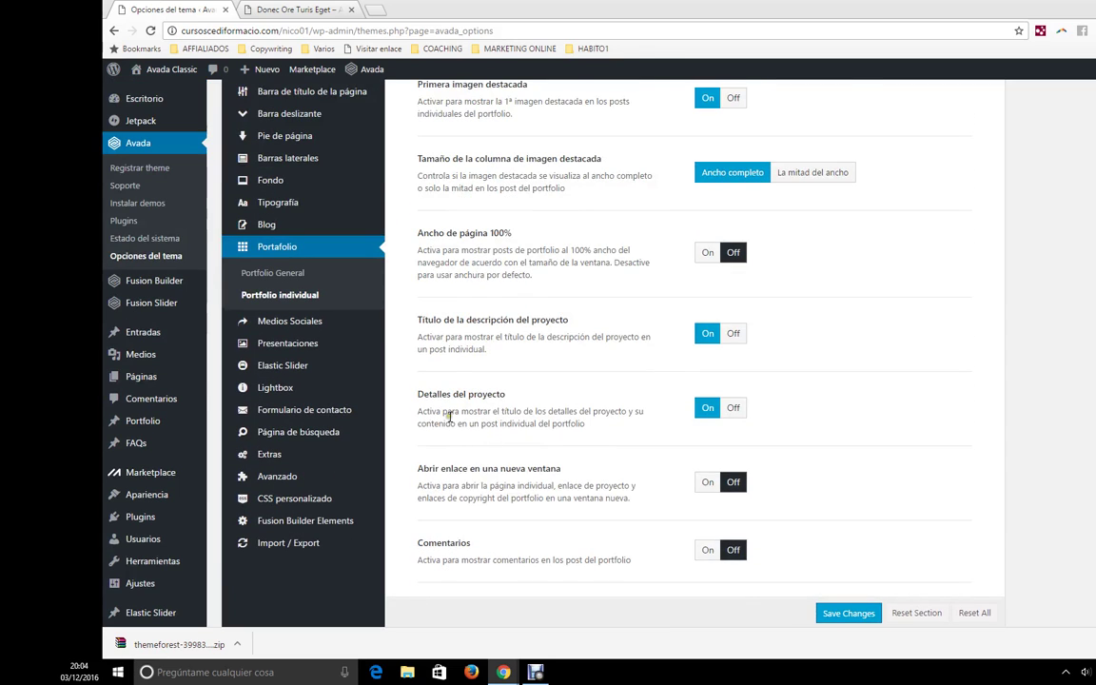
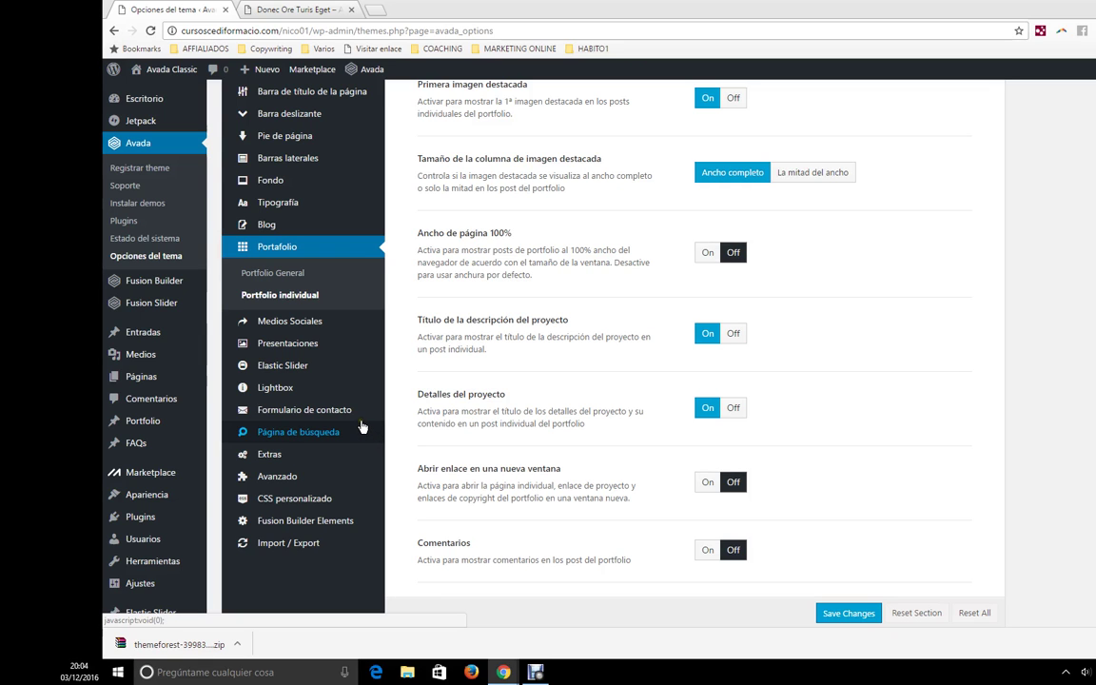
- Reach the Formulario de contacto settings via Medios Sociales, then view the Donec Ore Turis Eget portfolio page
left_click(315, 321)
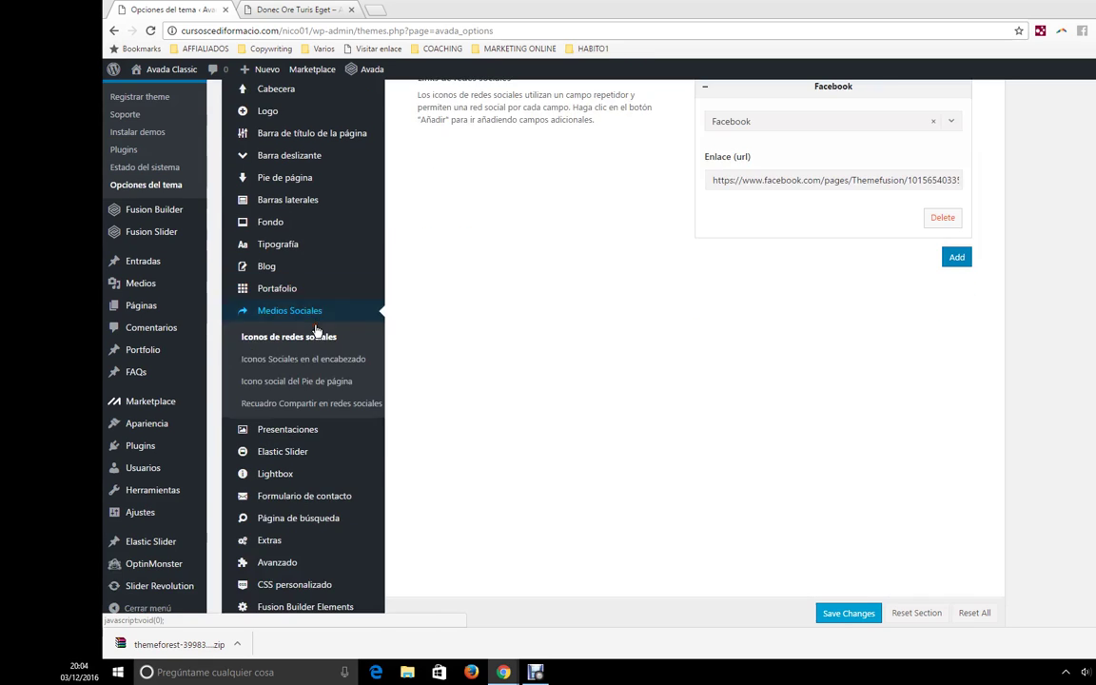
scroll(824, 273, "up", 2)
scroll(642, 411, "down", 2)
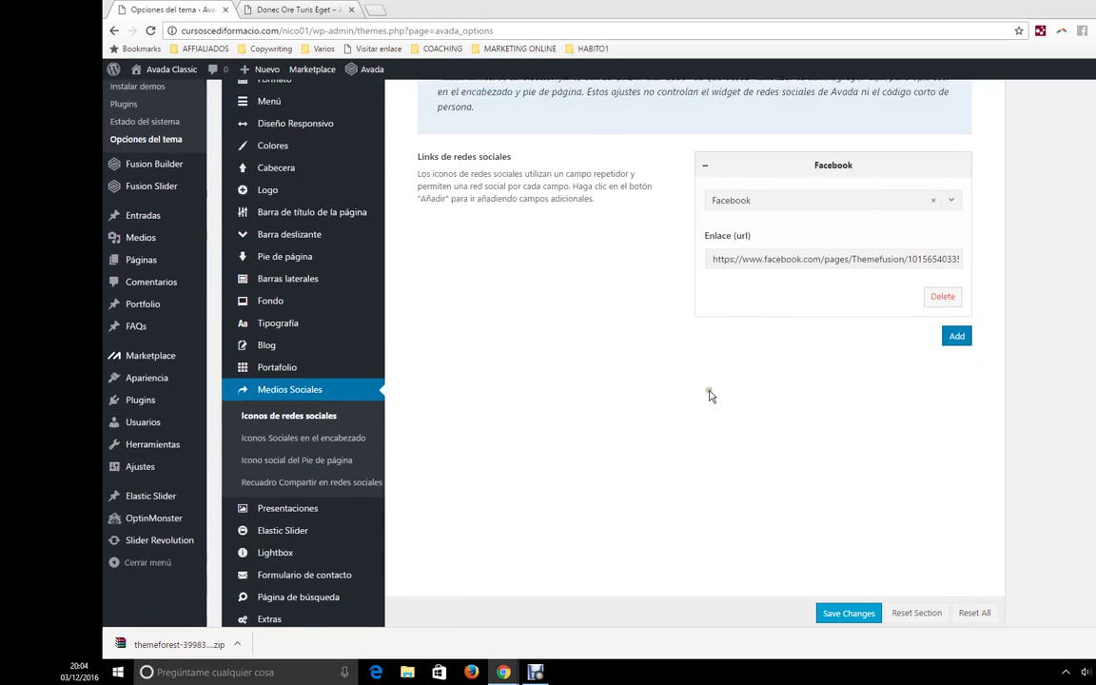
scroll(609, 403, "down", 2)
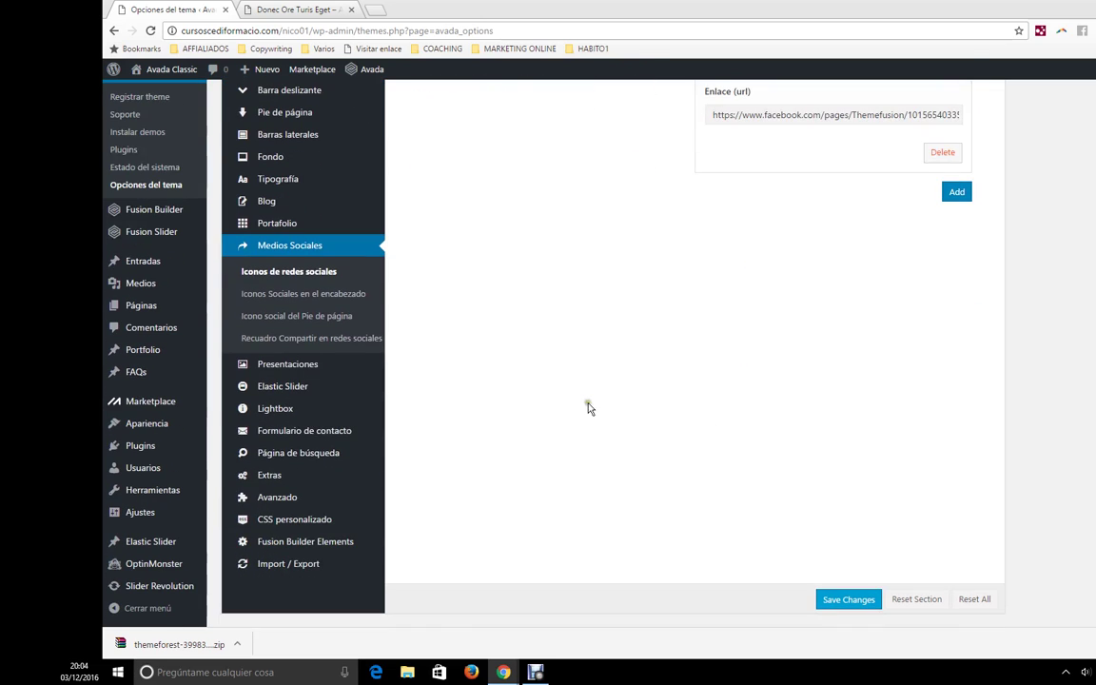
left_click(333, 435)
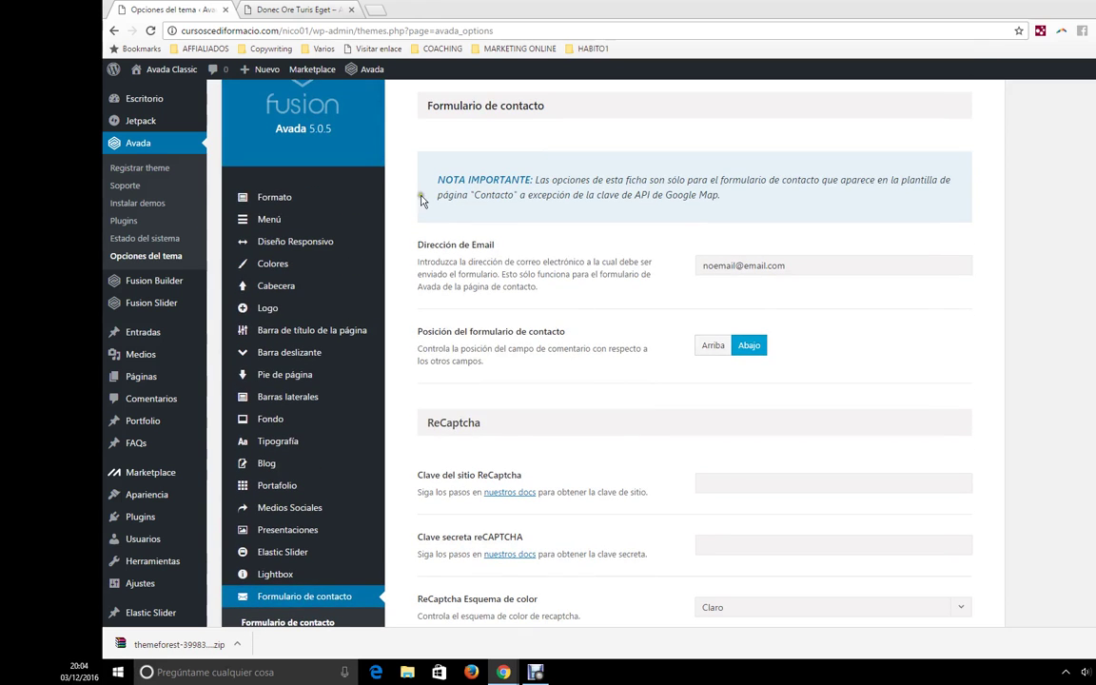
left_click(305, 9)
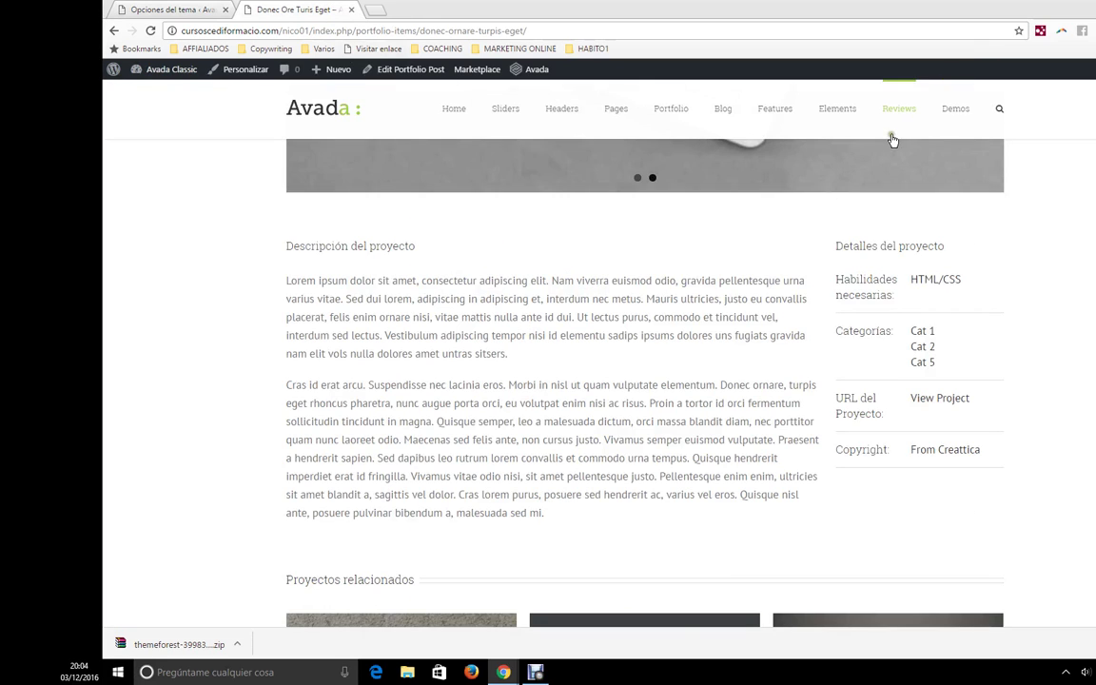
- Scroll through the Donec Ore Turis Eget portfolio page and bring up the Pages mega menu
scroll(875, 152, "up", 5)
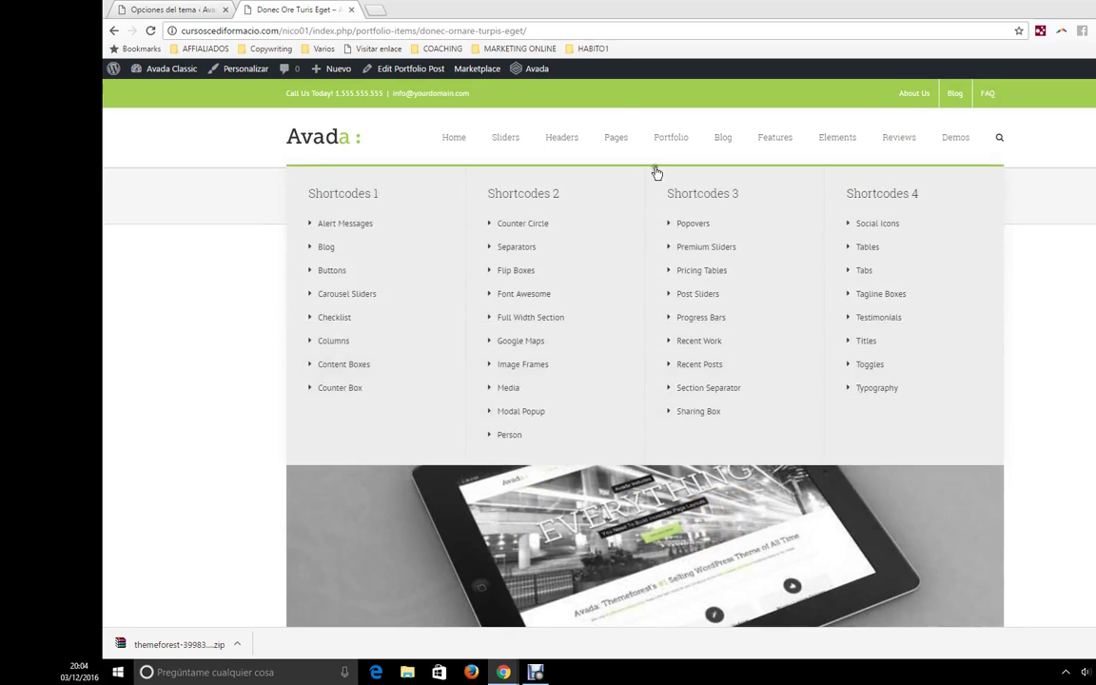
scroll(937, 220, "down", 15)
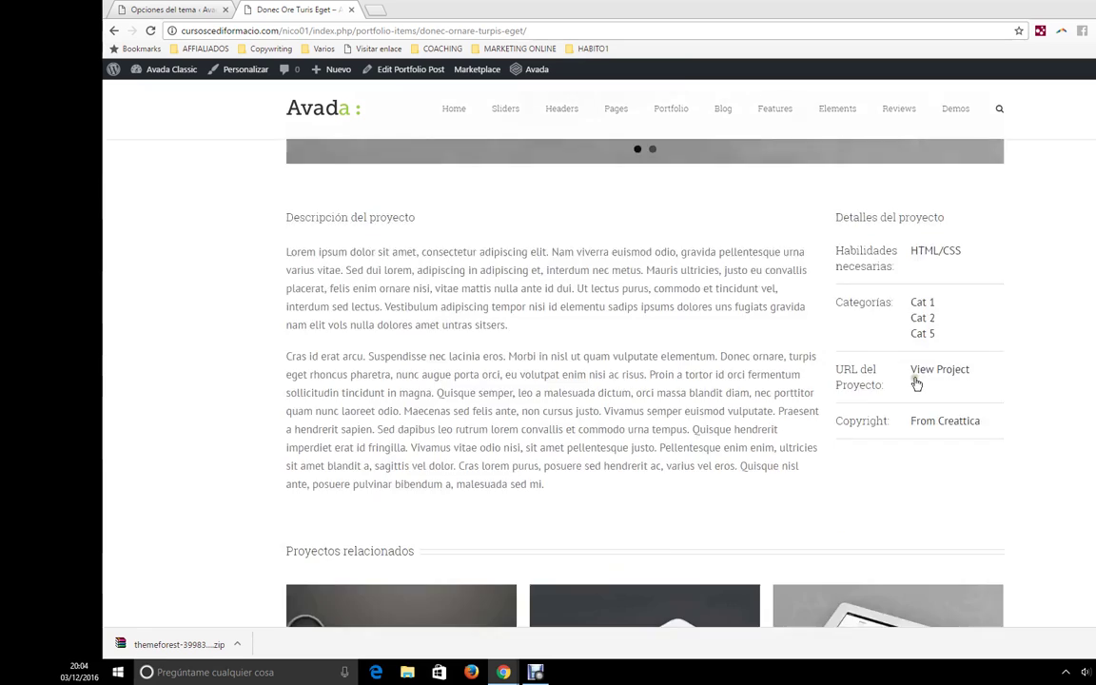
scroll(683, 466, "up", 1)
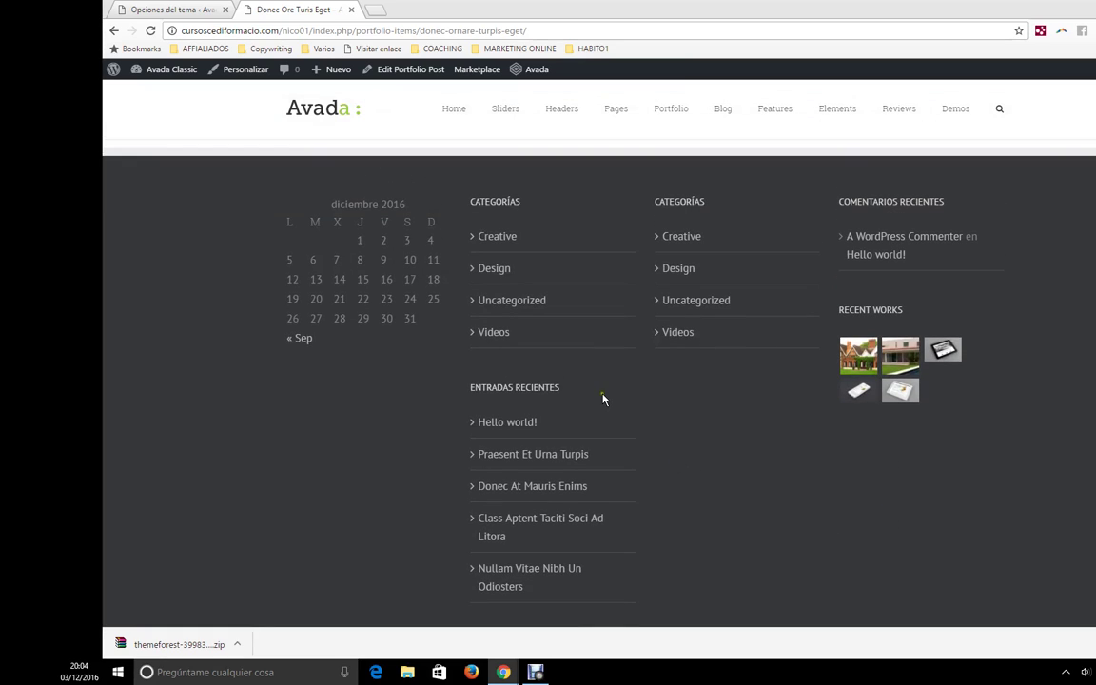
scroll(603, 400, "up", 15)
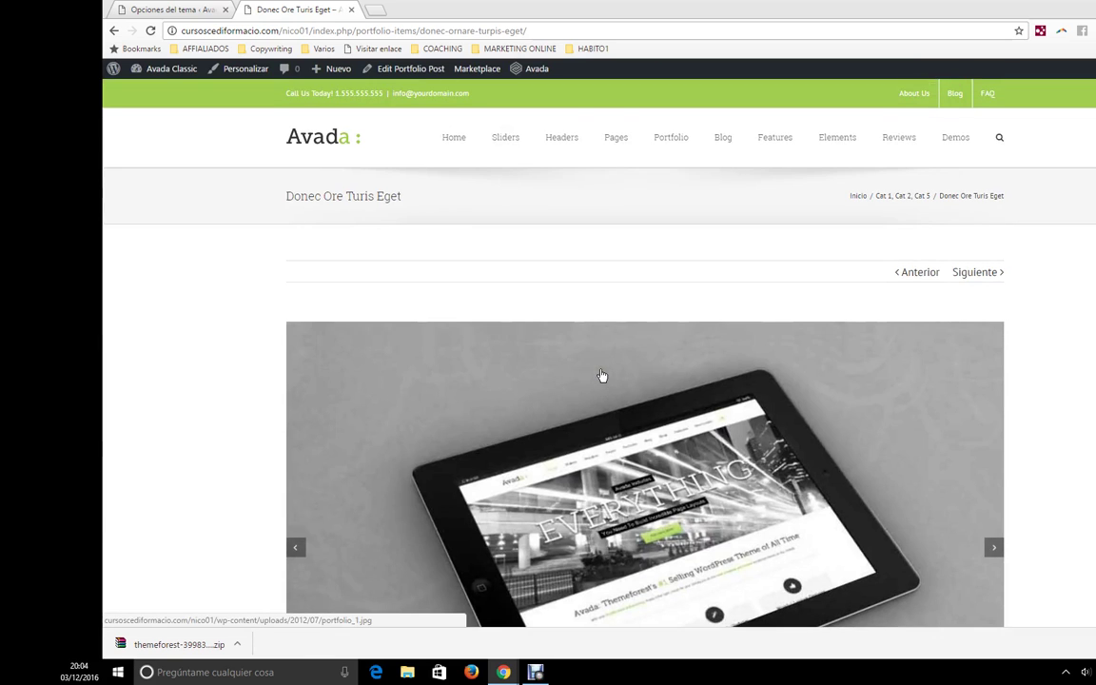
mouse_move(612, 140)
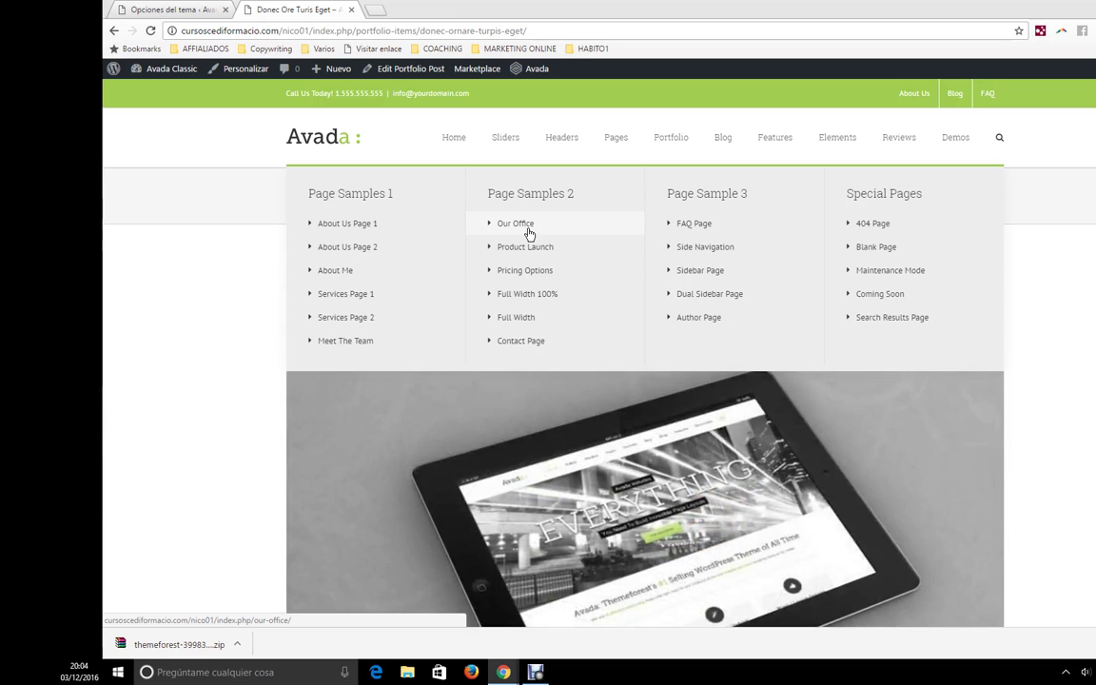
- Open the demo Contact Page and scroll down to its New York map and contact form
left_click(529, 228)
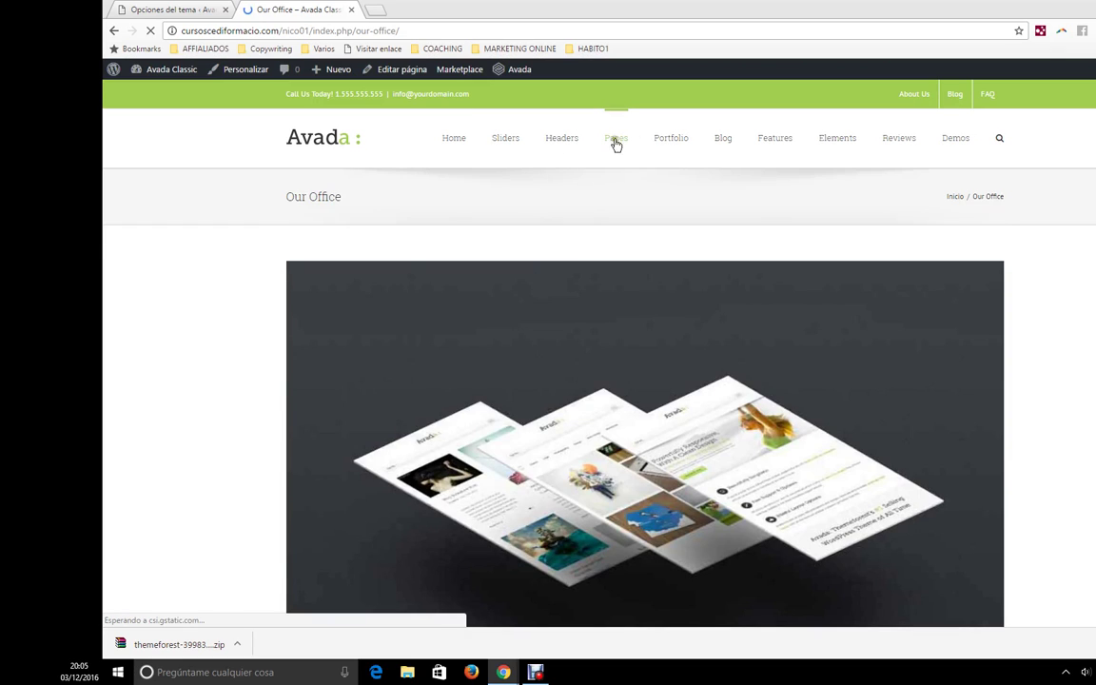
mouse_move(616, 141)
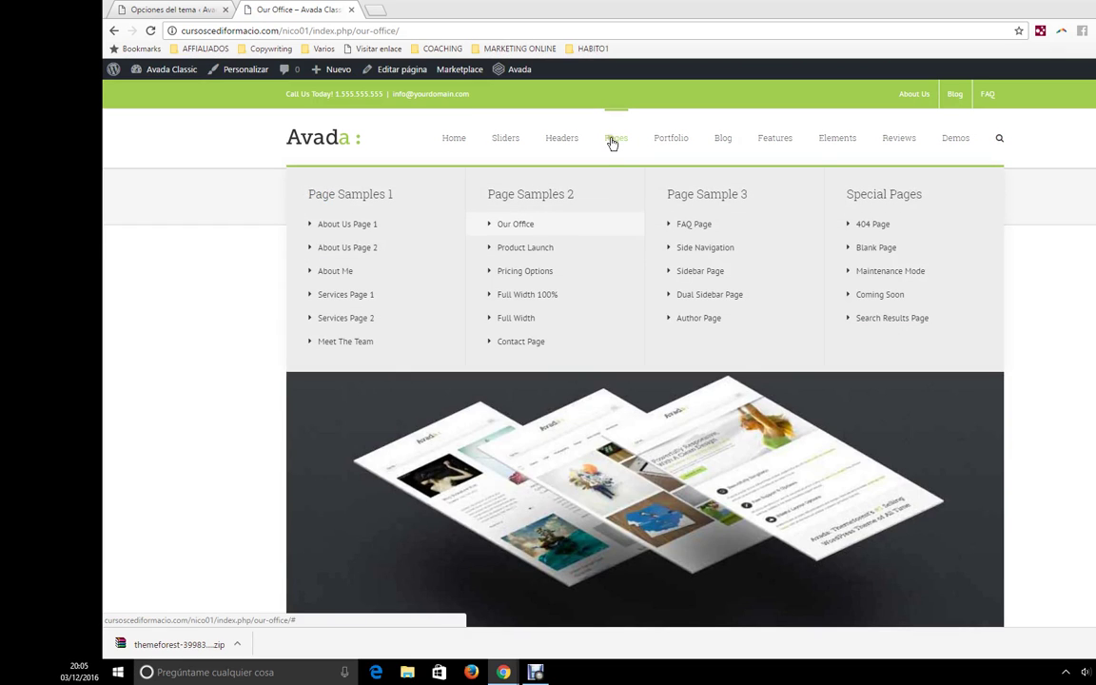
left_click(523, 344)
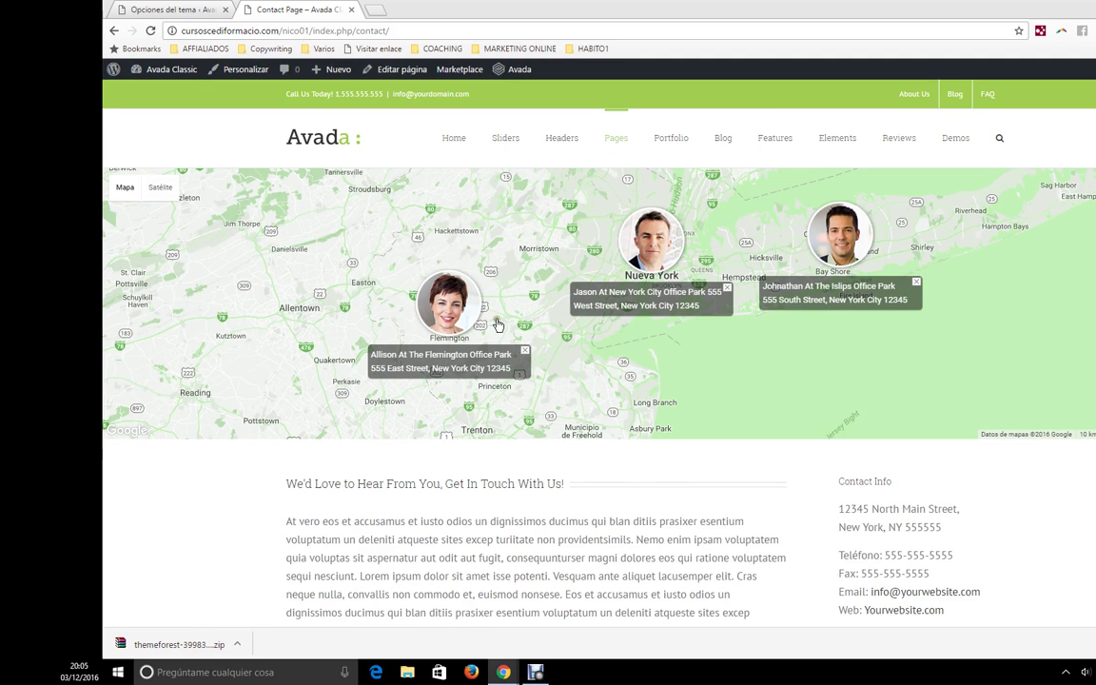
scroll(489, 286, "down", 1)
scroll(884, 507, "down", 1)
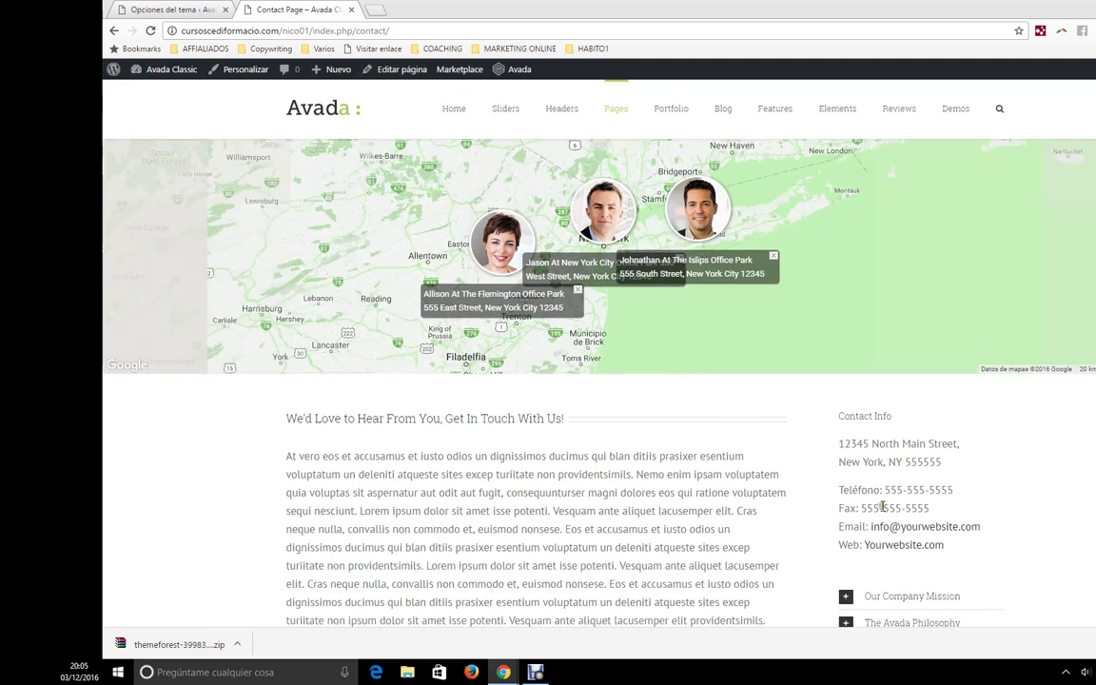
scroll(883, 507, "down", 2)
- Try the form's name, e-mail, subject and message fields, then return to Avada's contact form options
left_click(376, 473)
left_click(509, 471)
left_click(683, 473)
left_click(597, 536)
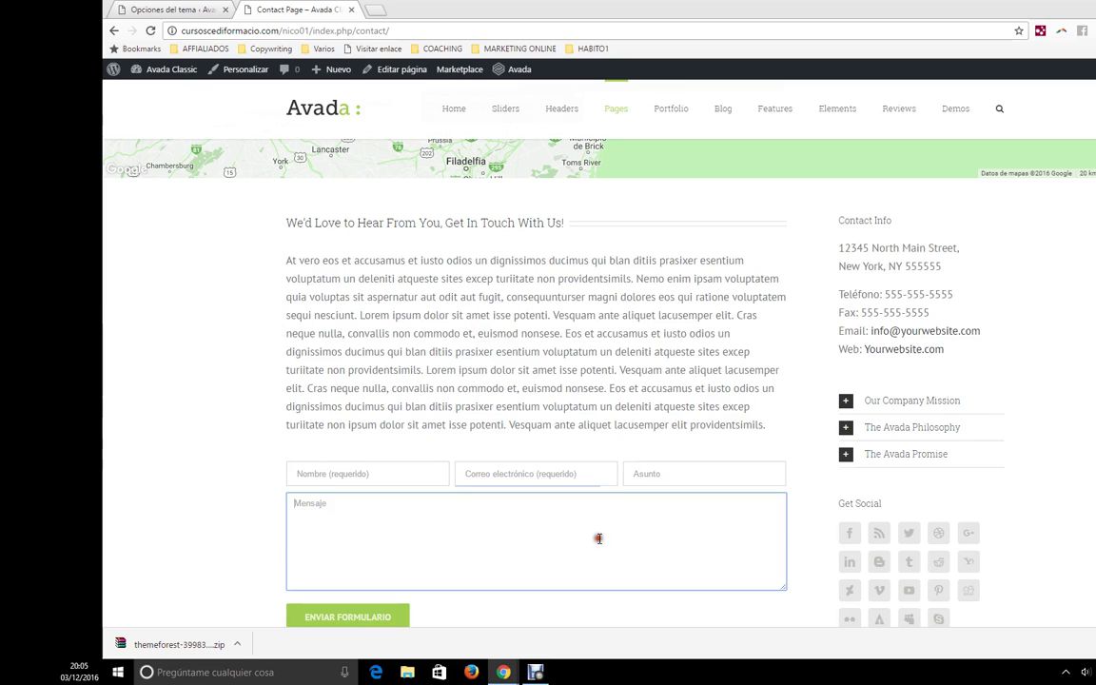
left_click(153, 9)
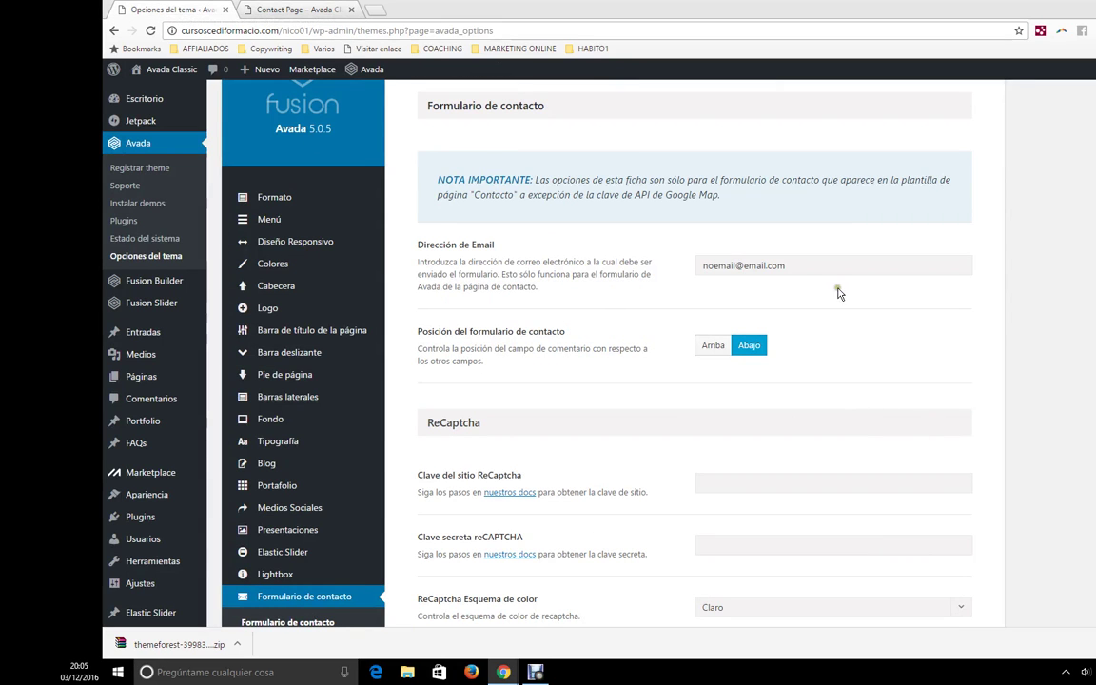
- Inspect the contact form recipient e-mail, then bring up the Mapa Google settings
left_click_drag(808, 264, 687, 269)
left_click(726, 268)
scroll(668, 380, "down", 3)
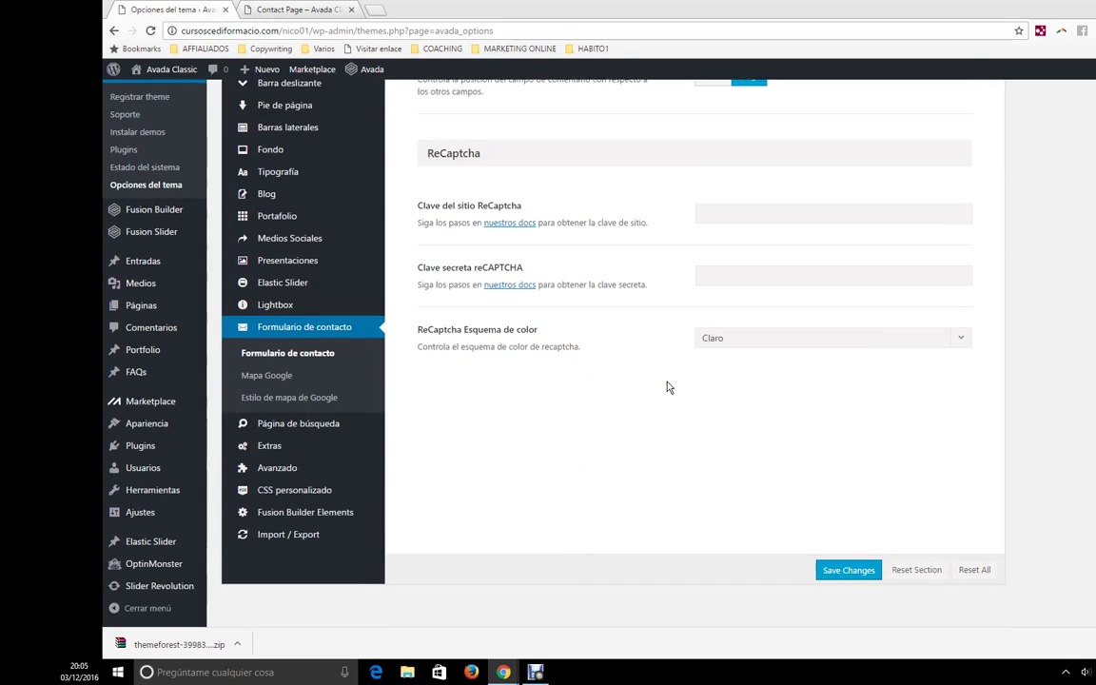
scroll(669, 383, "up", 3)
scroll(402, 388, "down", 1)
scroll(402, 387, "down", 1)
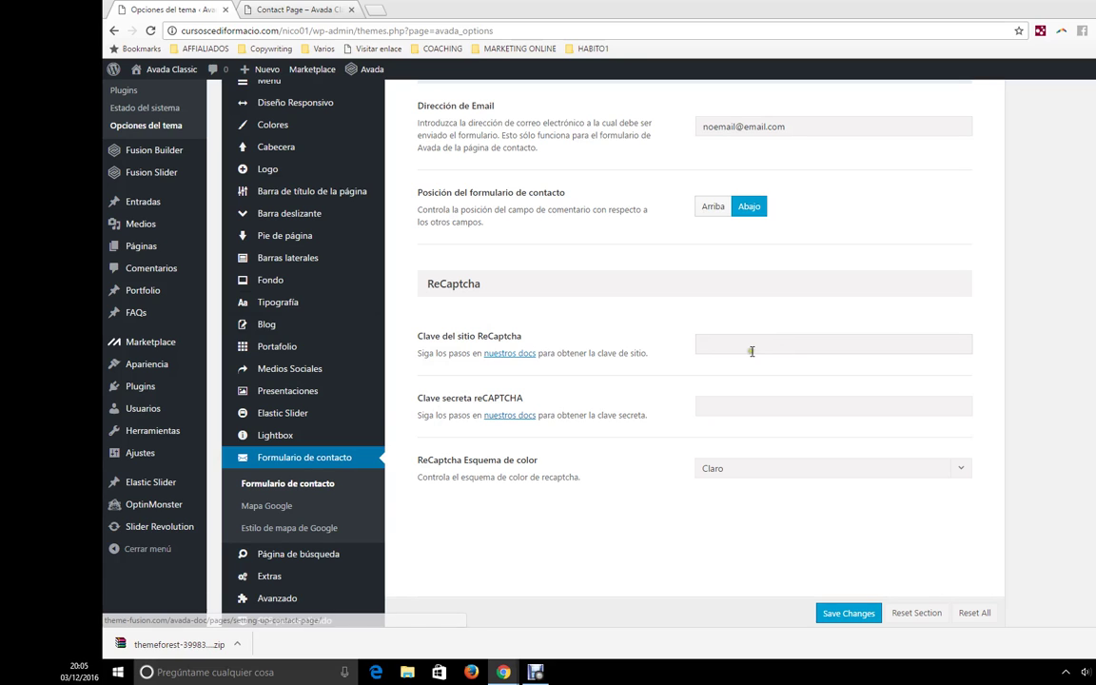
left_click(286, 510)
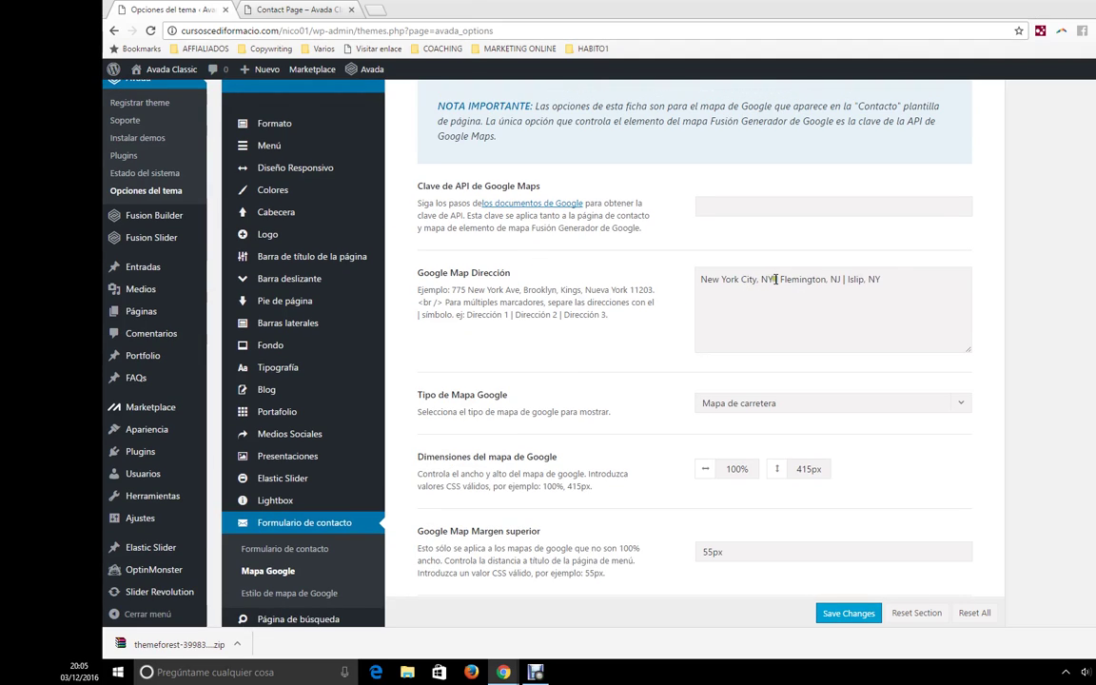
- Select the whole New York, Flemington and Islip address list in the map Dirección field
left_click(700, 278)
left_click_drag(773, 279, 699, 278)
left_click_drag(774, 279, 781, 278)
key("ctrl+z")
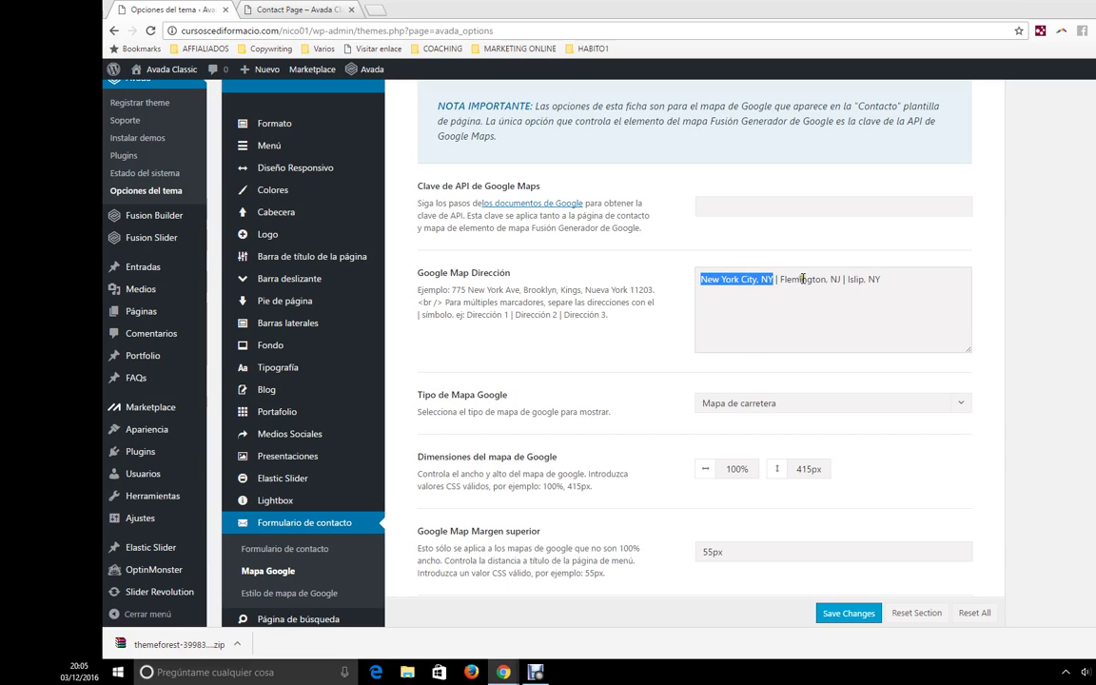
left_click(888, 279)
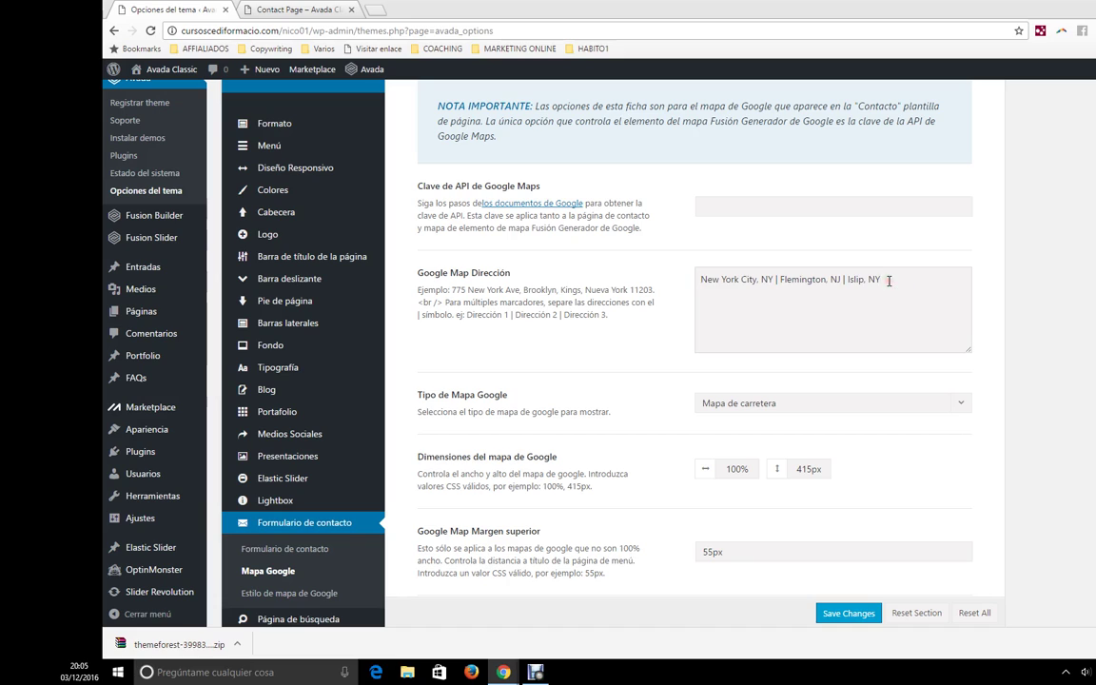
left_click_drag(888, 278, 652, 309)
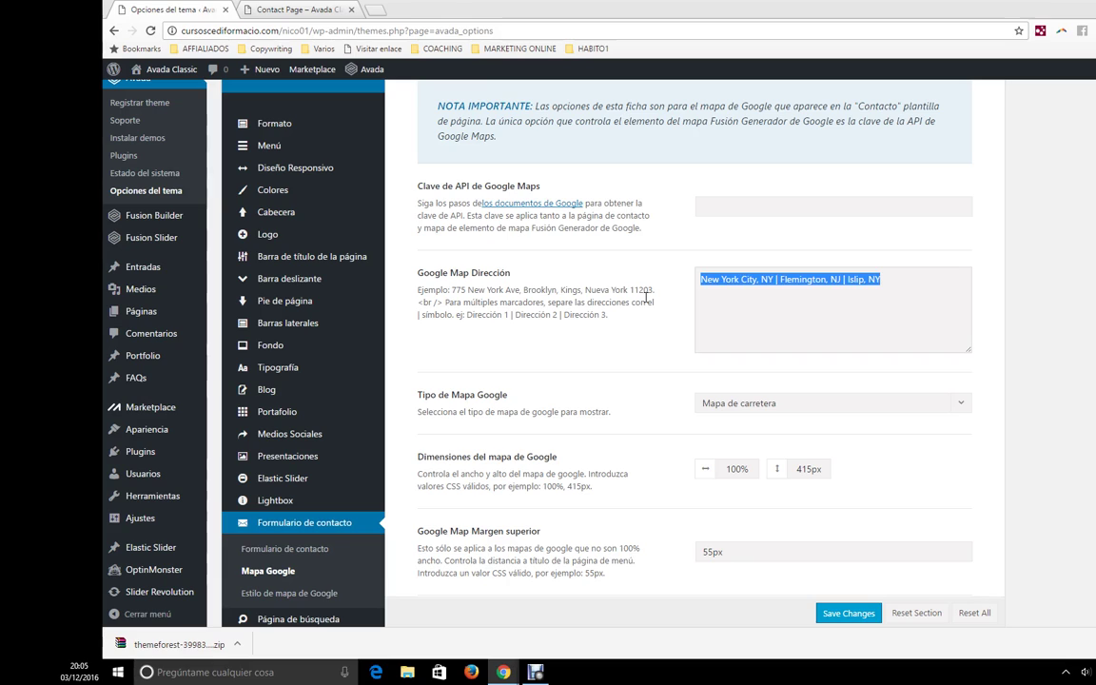
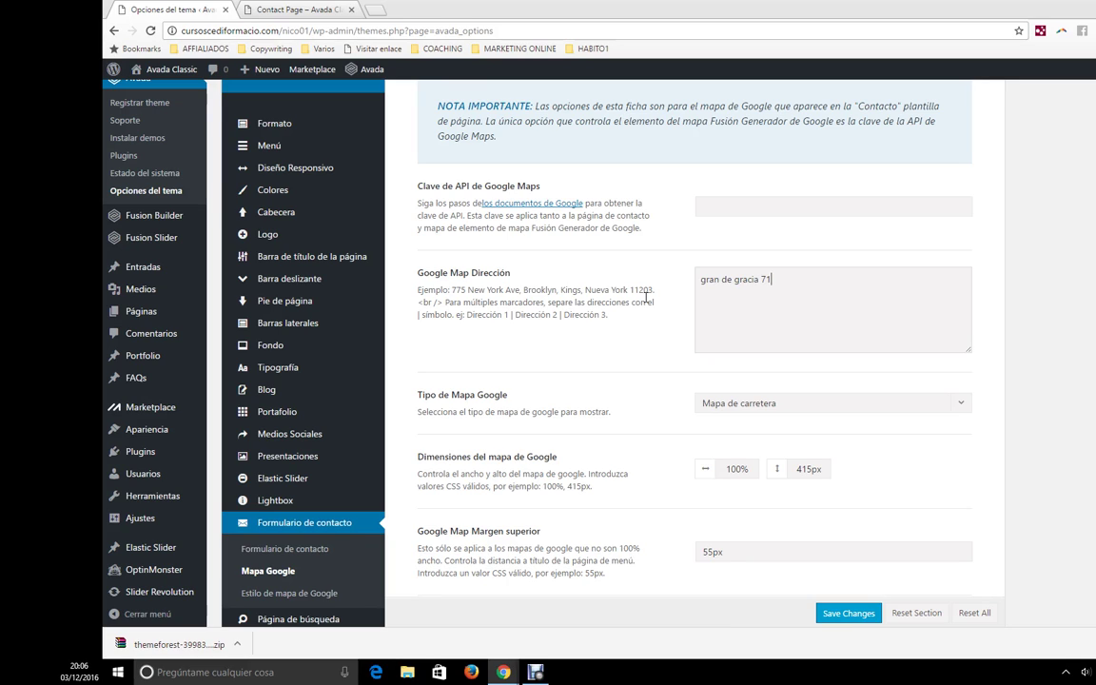
type("arcekib")
key("BackSpace")
key("BackSpace")
key("BackSpace")
key("BackSpace")
key("BackSpace")
key("BackSpace")
key("BackSpace")
key("BackSpace")
key("BackSpace")
left_click_drag(708, 279, 696, 279)
type("G")
left_click(855, 283)
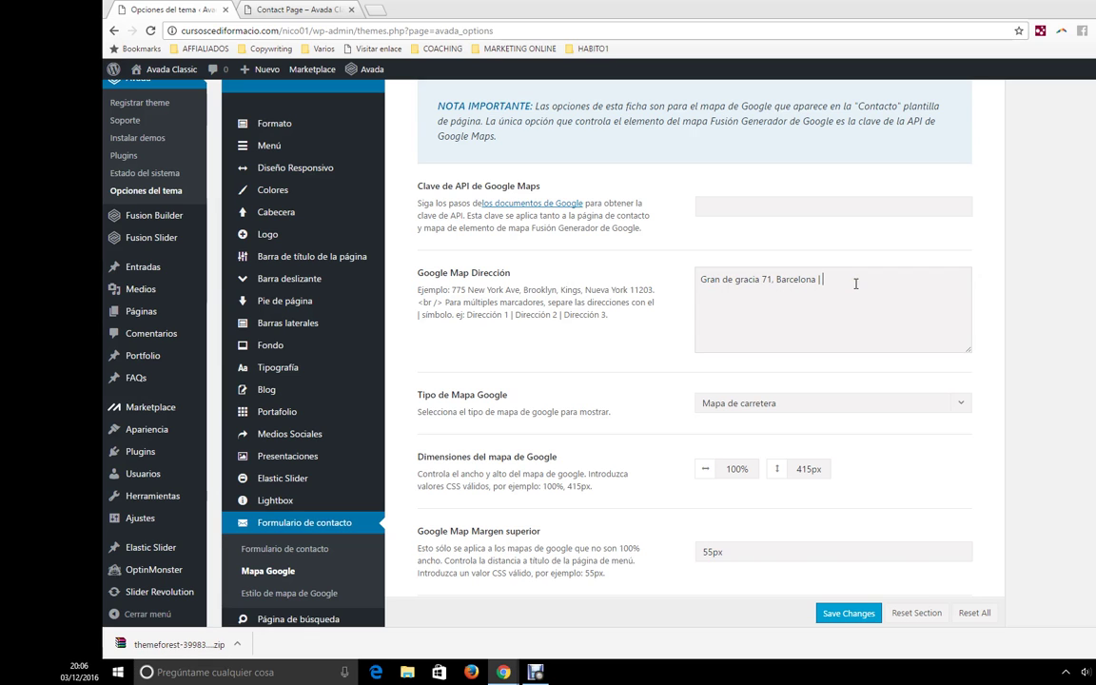
scroll(838, 409, "down", 2)
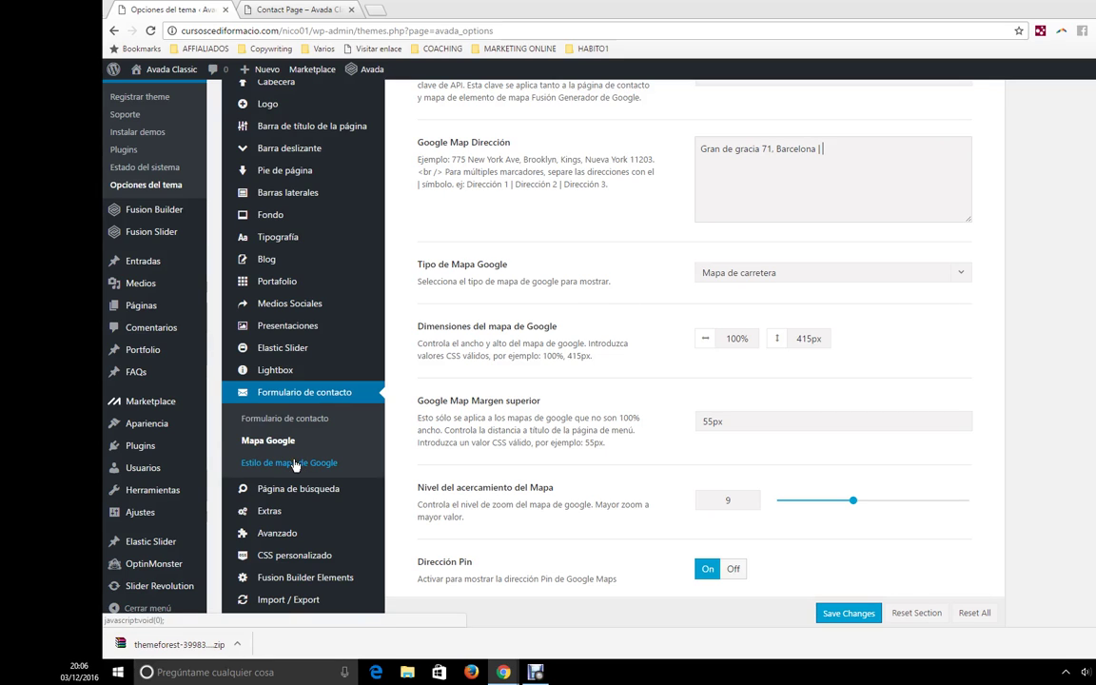
- Keep the Google map type set to Mapa de carretera
left_click(732, 276)
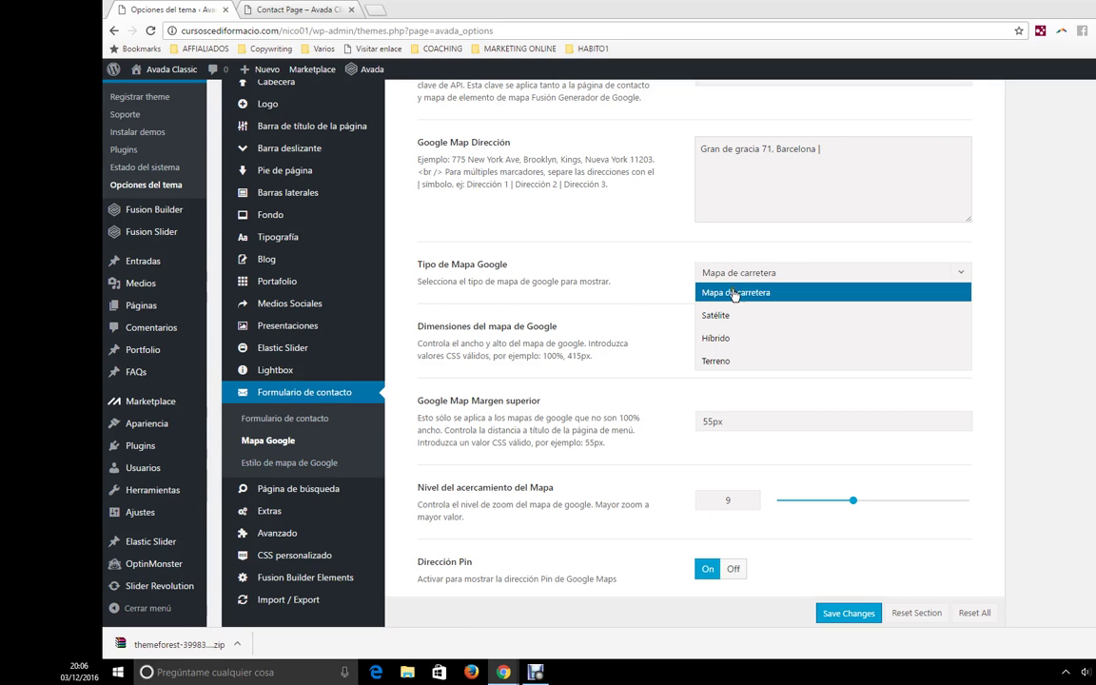
left_click(740, 292)
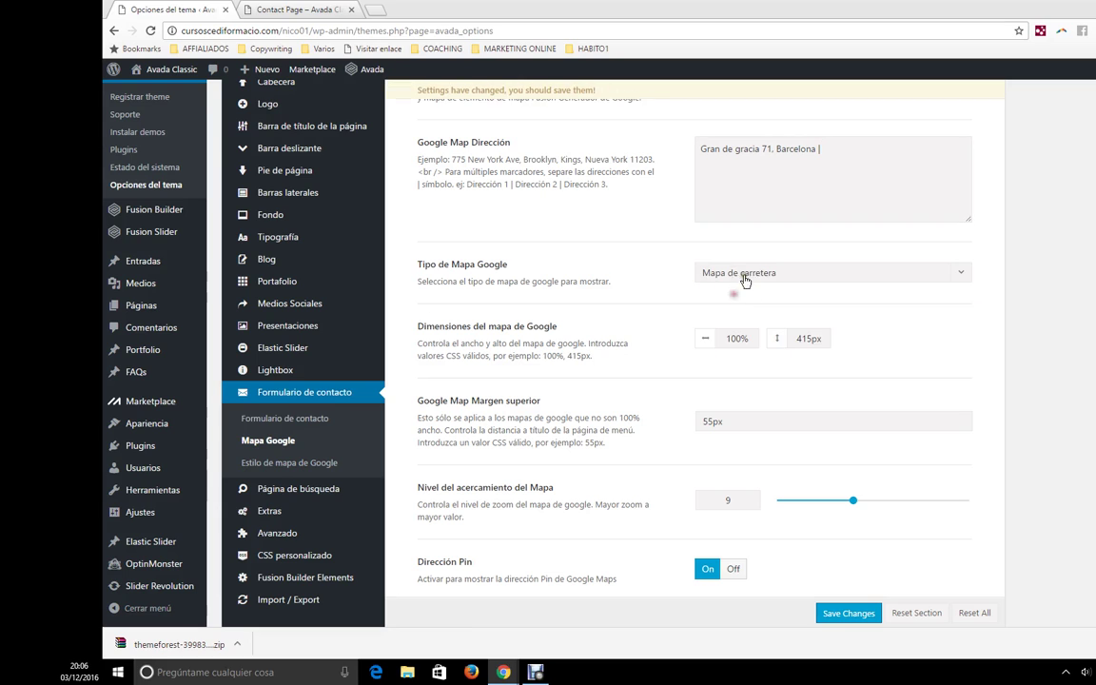
scroll(686, 372, "down", 2)
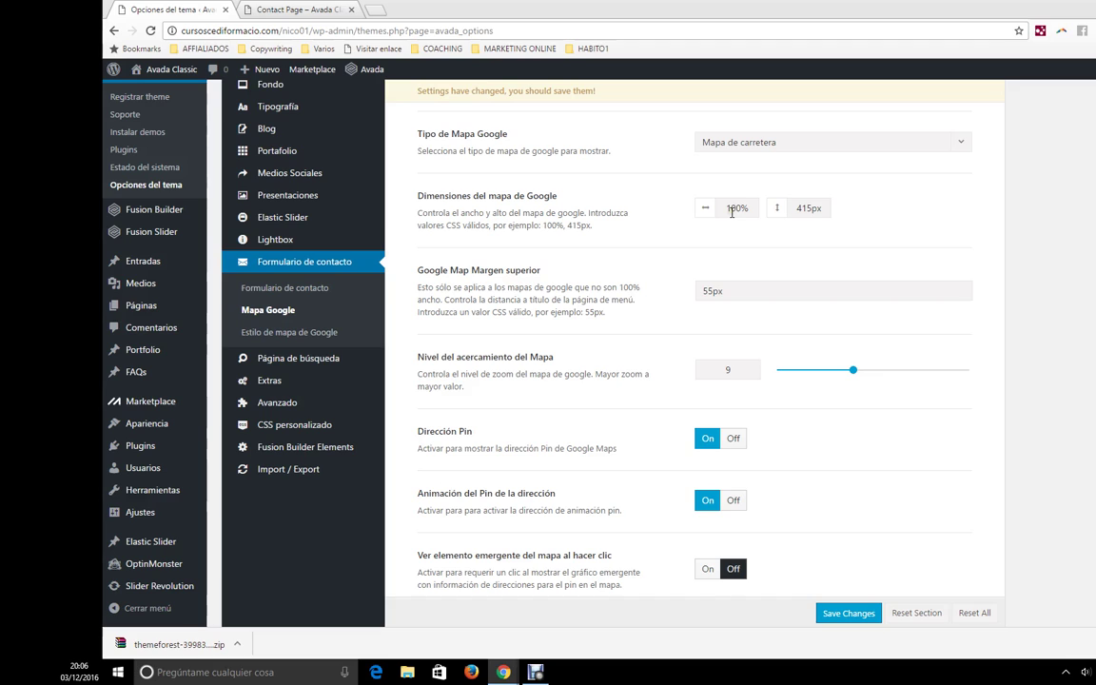
- Compare against the live Contact Page map and raise the map zoom level from 9 to 10
double_click(799, 207)
key("ctrl+Tab")
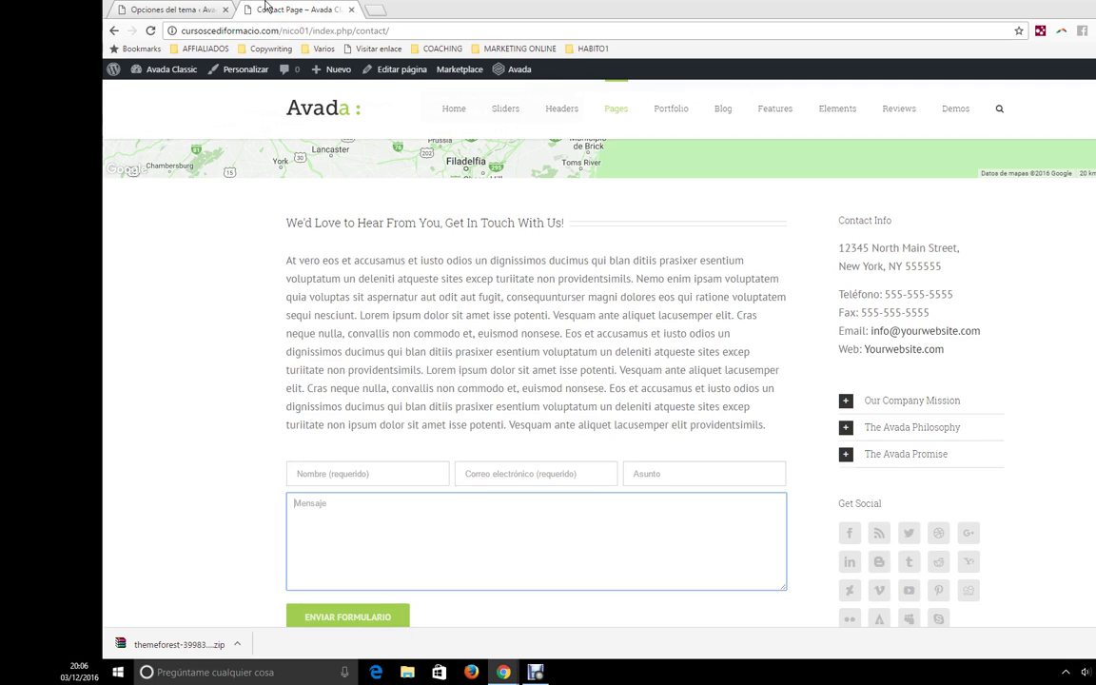
scroll(726, 335, "up", 3)
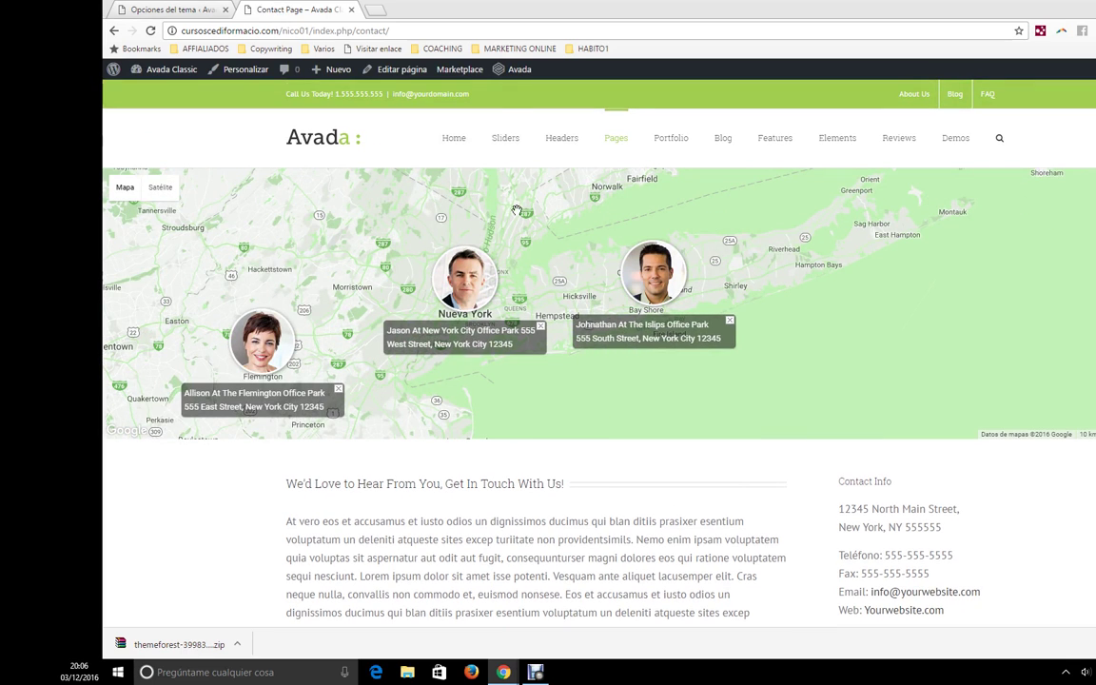
key("ctrl+Tab")
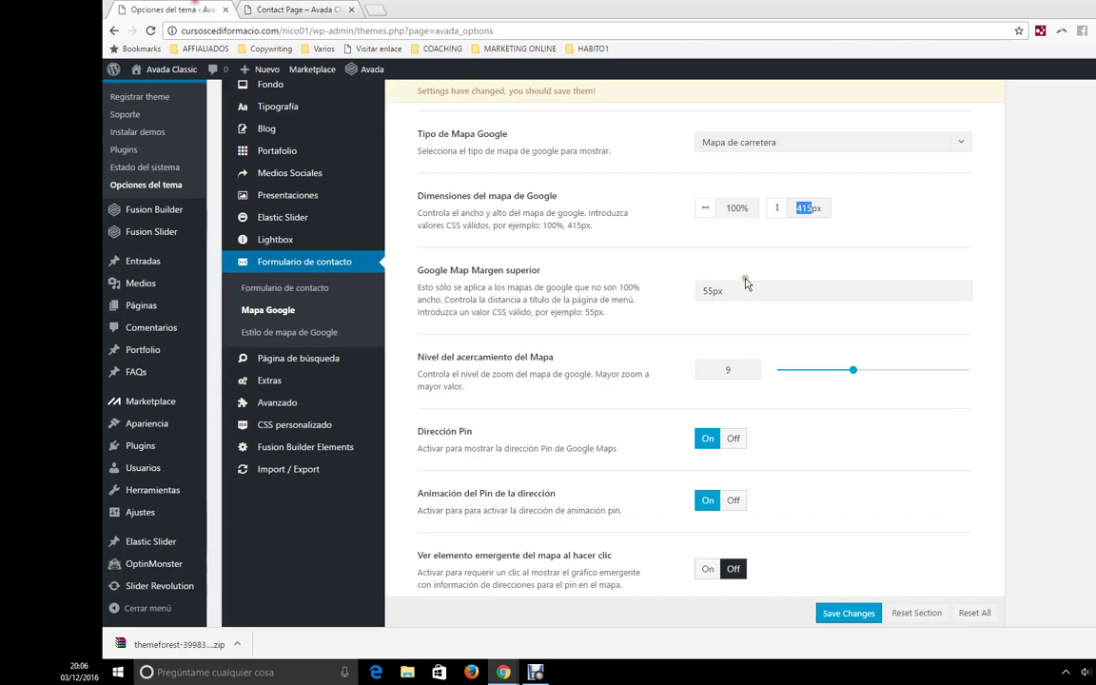
left_click(728, 291)
left_click(286, 10)
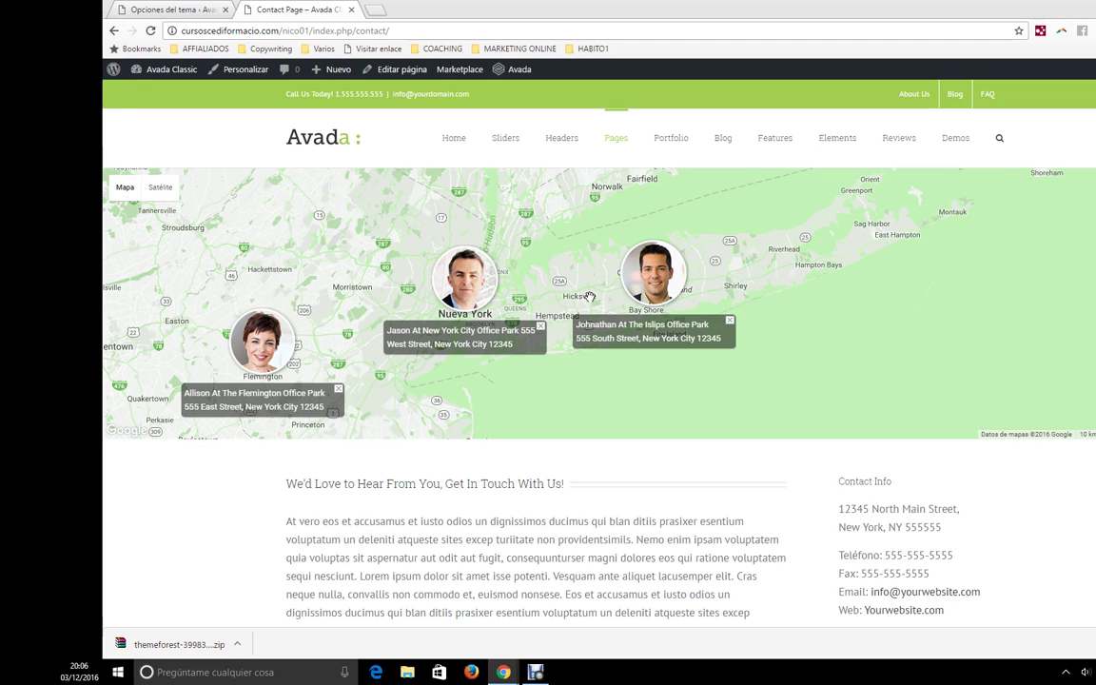
scroll(584, 296, "up", 1)
scroll(585, 296, "up", 1)
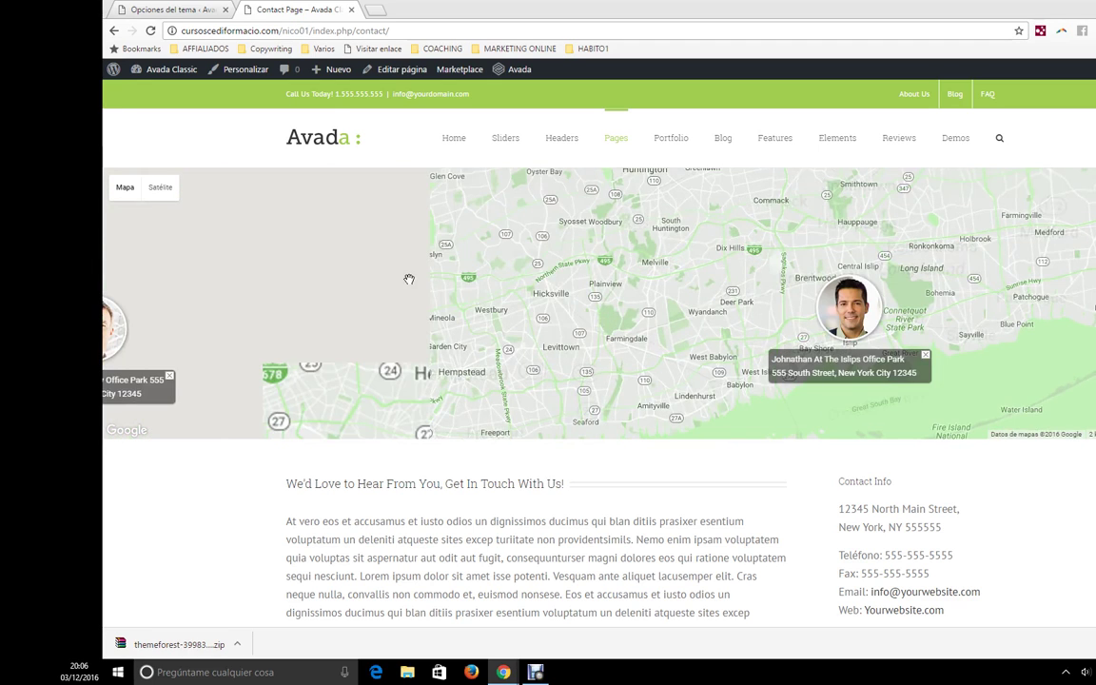
left_click(143, 10)
left_click_drag(853, 371, 862, 370)
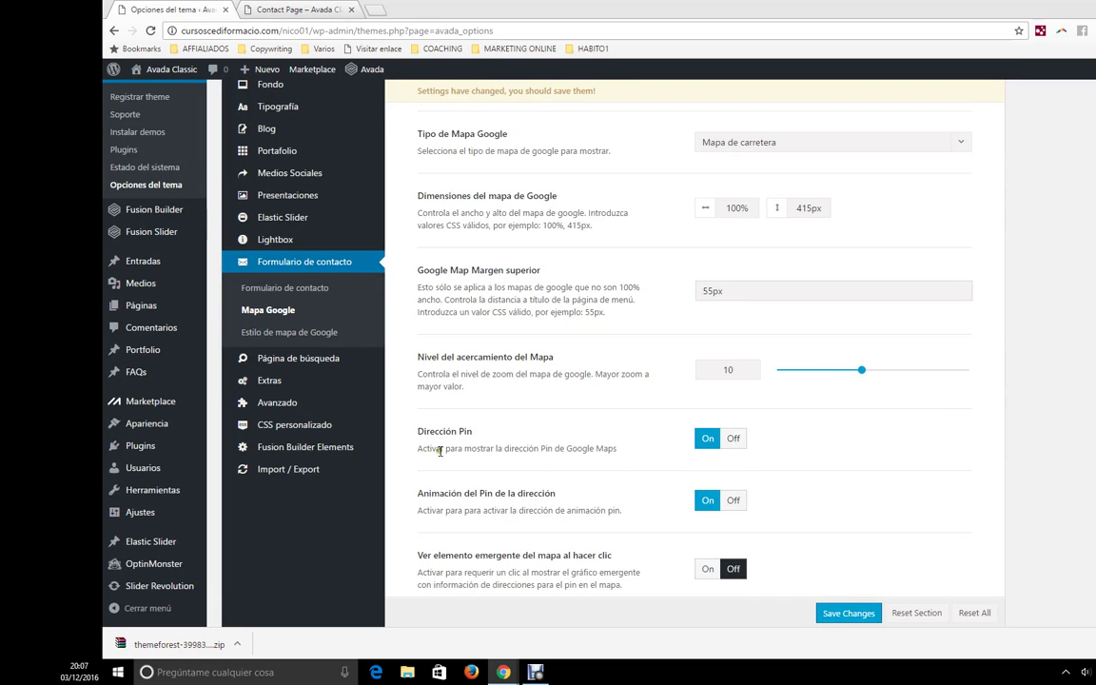
left_click(309, 9)
left_click(168, 8)
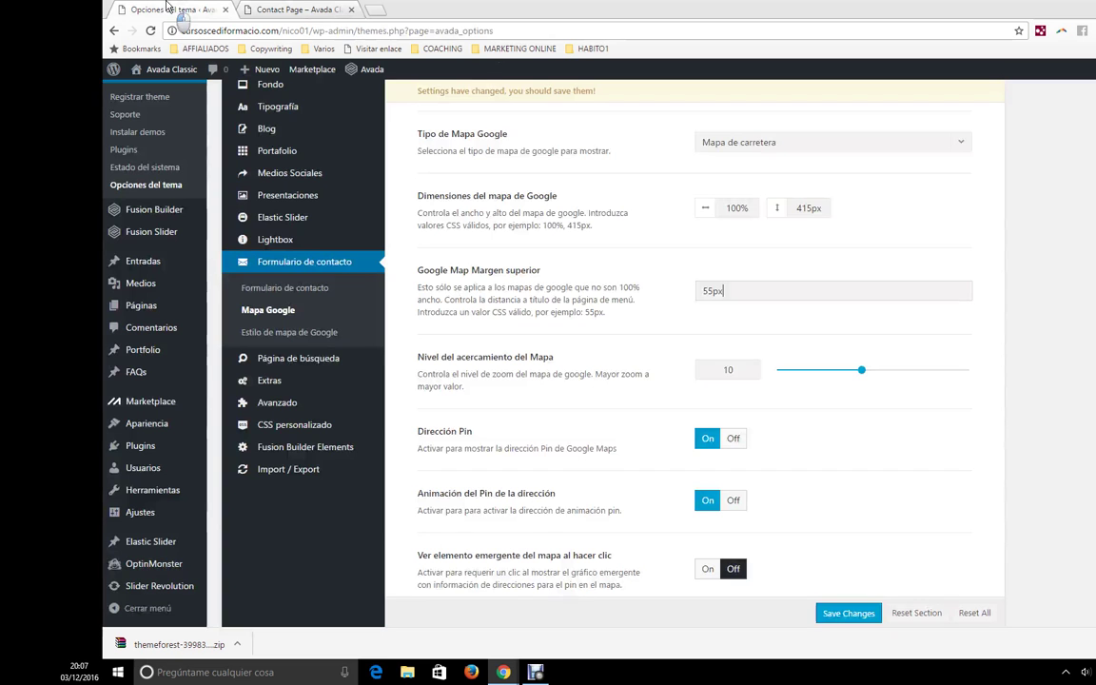
scroll(687, 416, "down", 2)
scroll(759, 419, "up", 3)
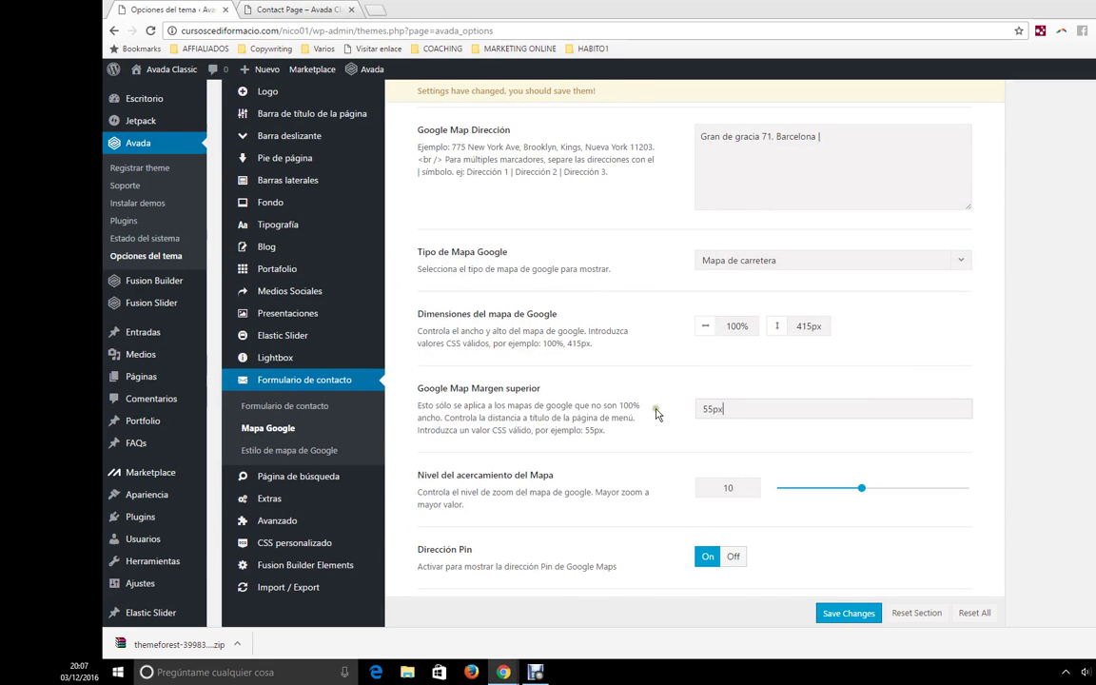
scroll(363, 352, "up", 1)
scroll(282, 464, "down", 2)
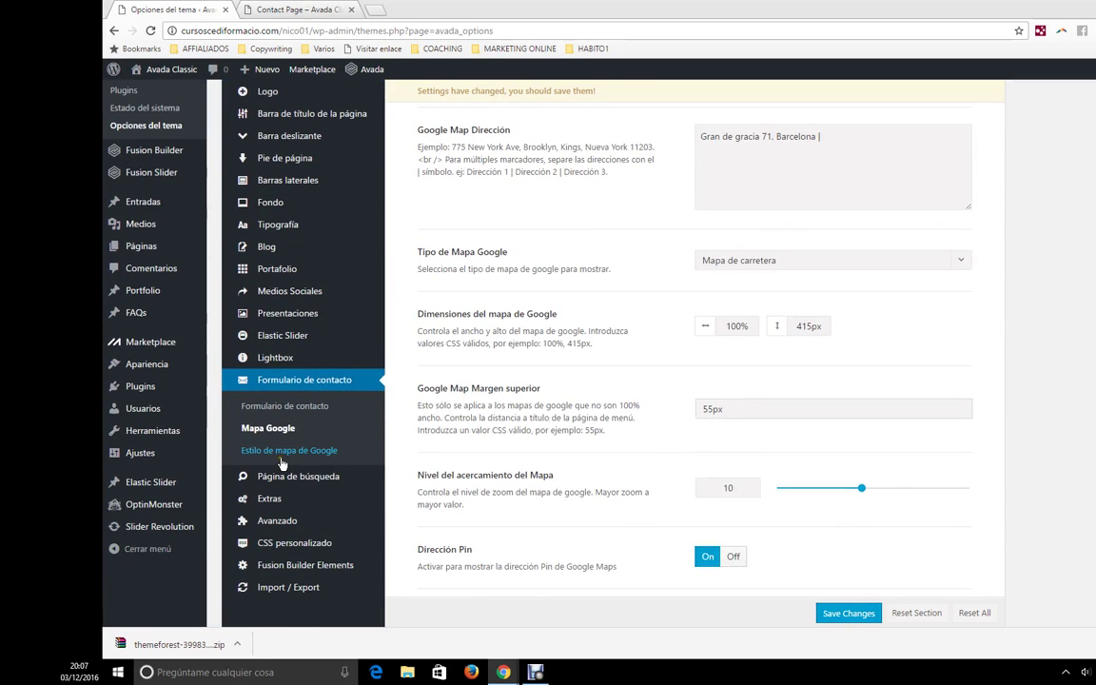
- In Estilo de mapa de Google, keep the custom map style, checking it against the Contact Page map
left_click(284, 452)
scroll(766, 381, "up", 1)
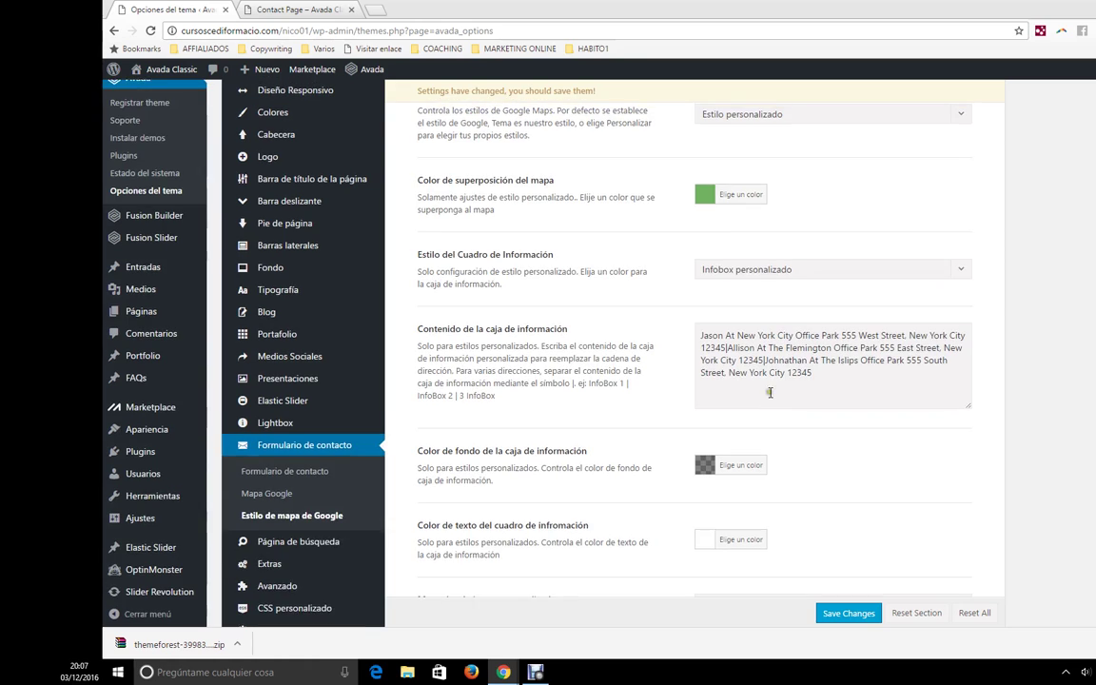
scroll(768, 403, "up", 2)
left_click(763, 244)
left_click(763, 245)
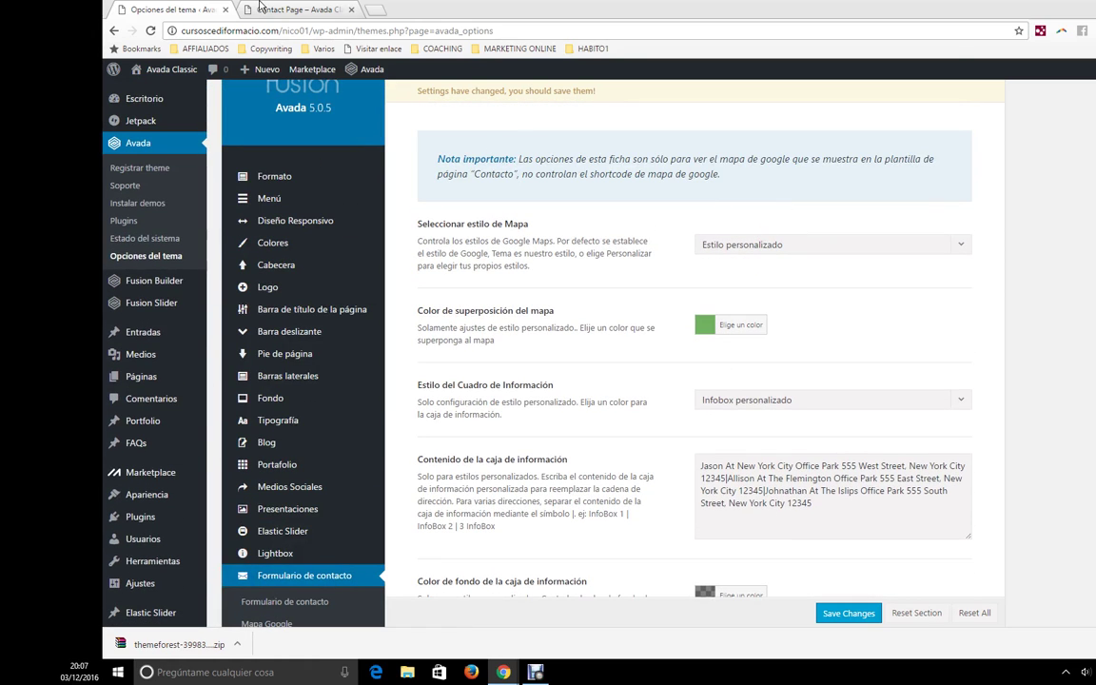
key("ctrl+Tab")
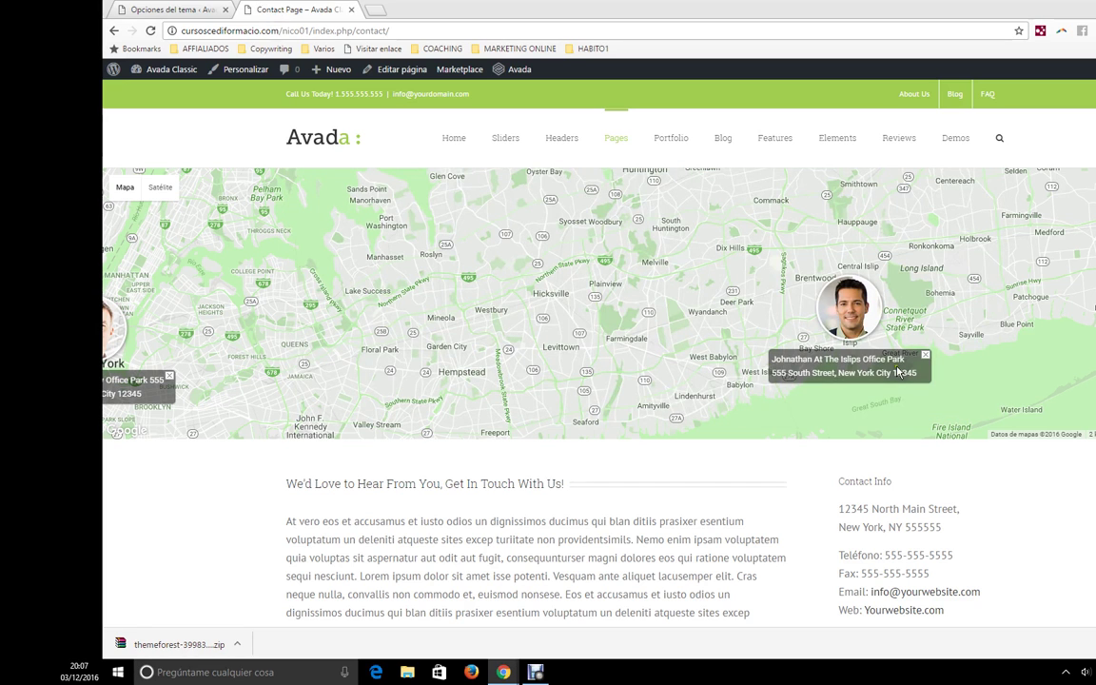
left_click(145, 7)
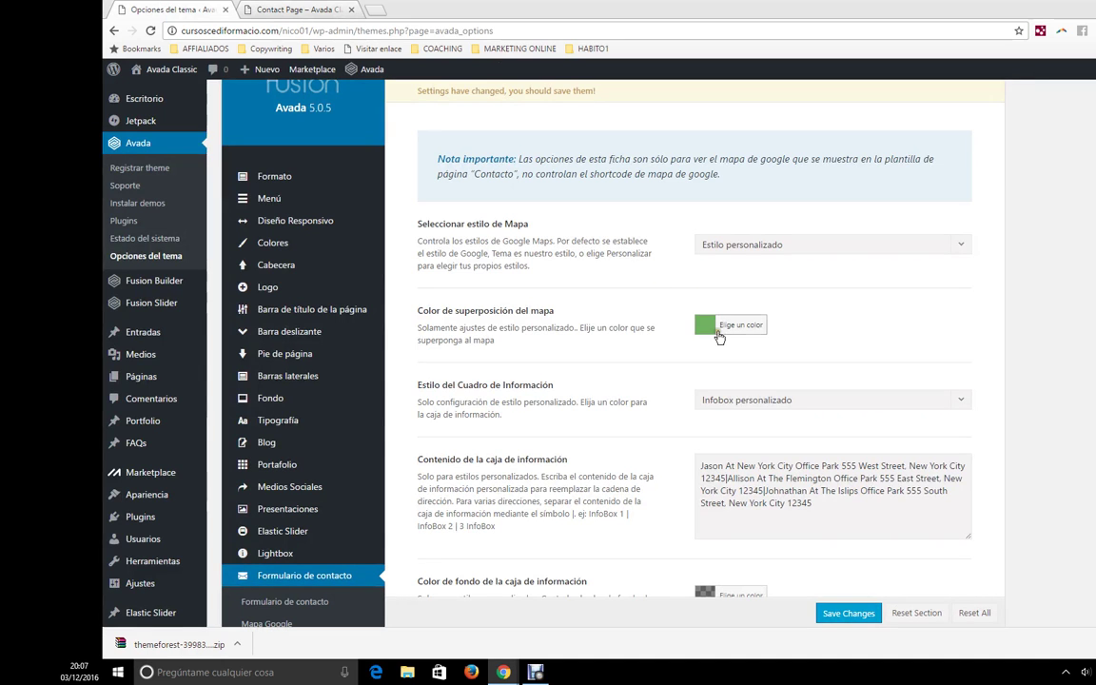
- Keep the custom infobox style and review its address entries against the live contact map
left_click(776, 401)
left_click(752, 441)
left_click_drag(701, 466, 737, 515)
left_click(737, 515)
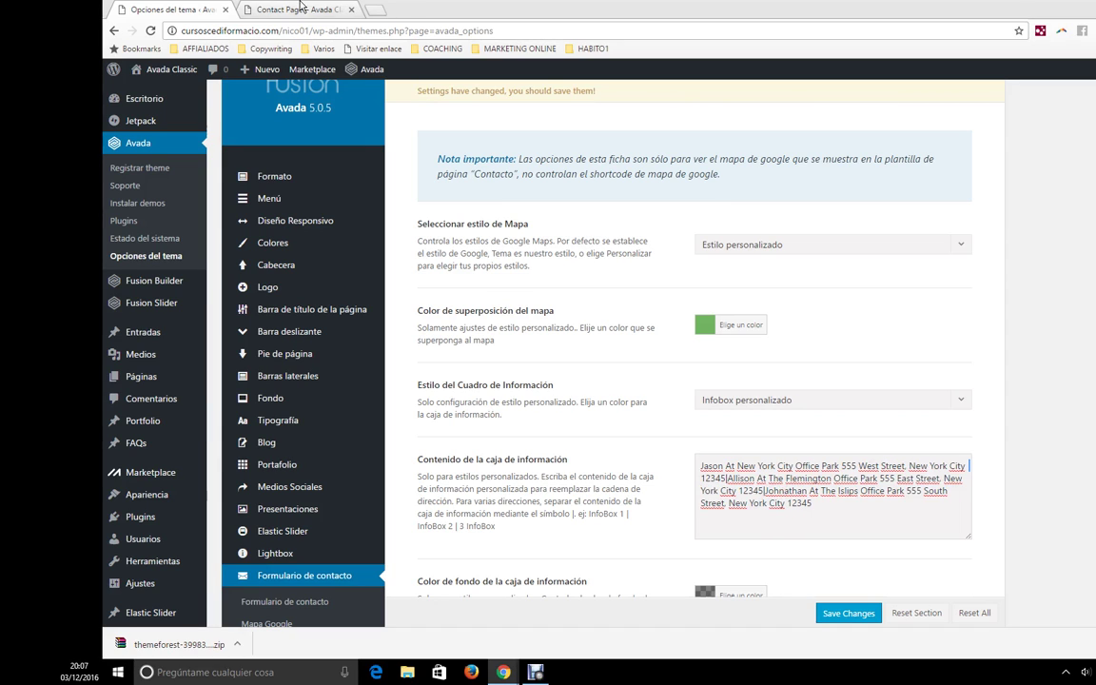
left_click(301, 9)
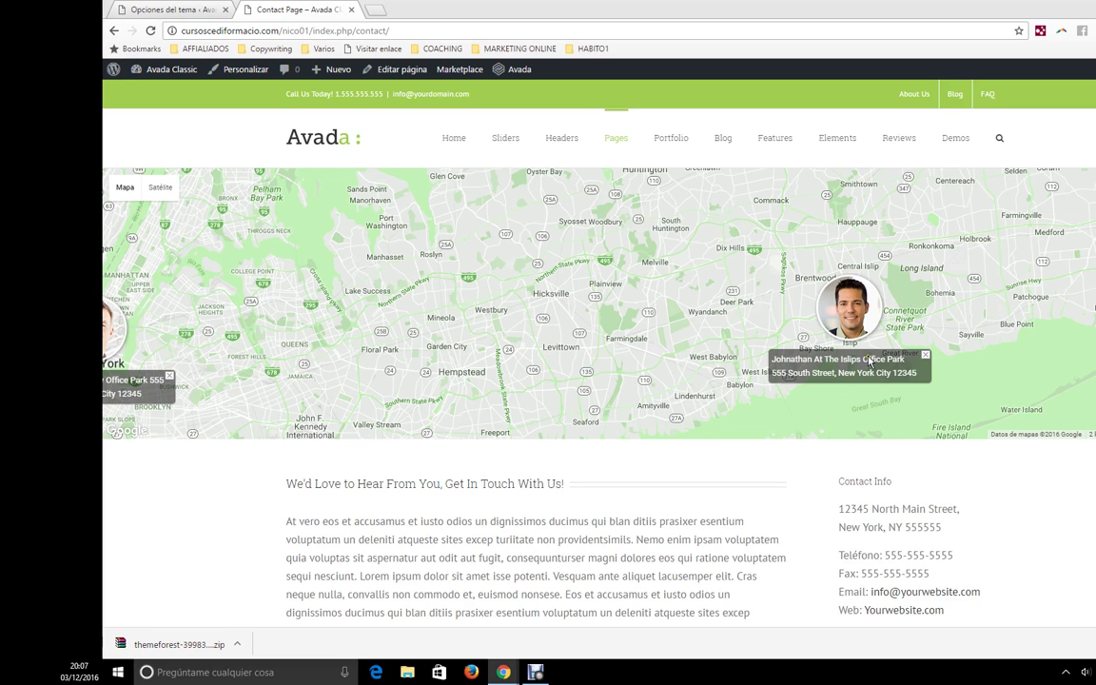
scroll(693, 357, "down", 3)
key("ctrl+Page_Up")
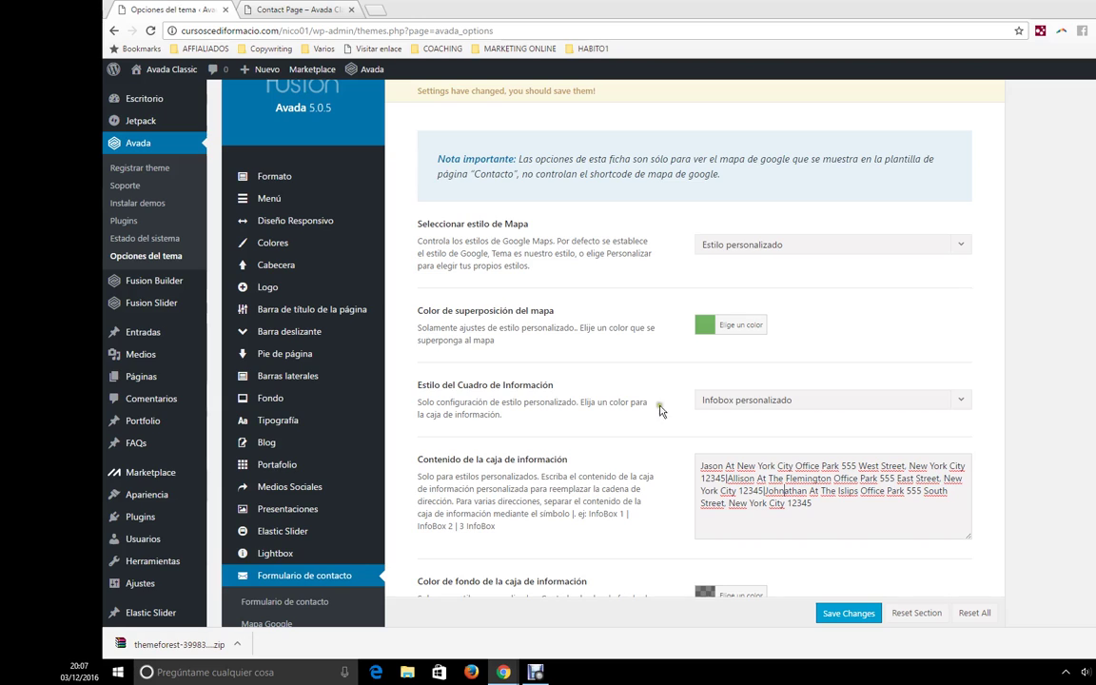
scroll(696, 493, "down", 3)
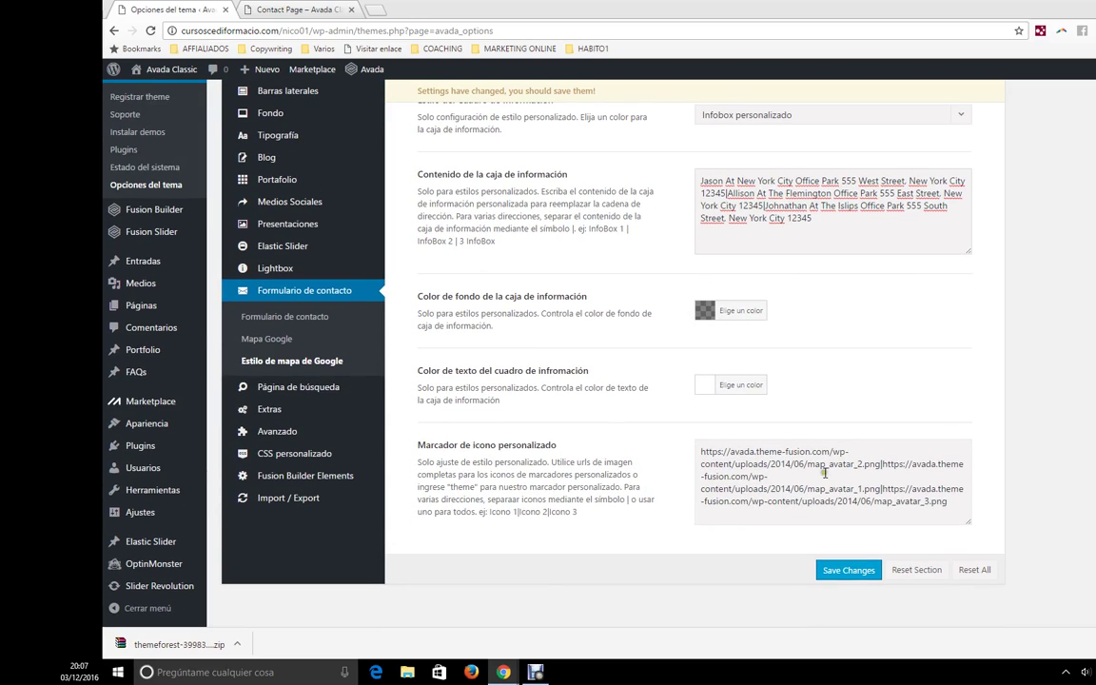
mouse_move(703, 451)
left_mouse_down()
mouse_move(786, 453)
mouse_move(861, 474)
left_mouse_up()
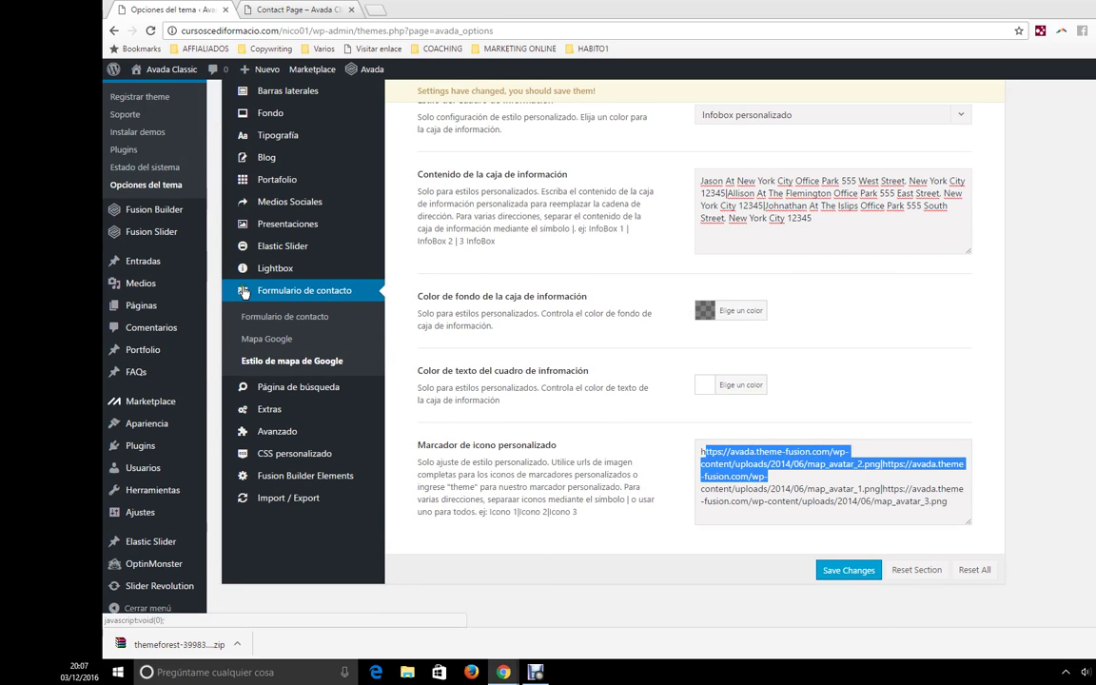
scroll(143, 562, "up", 1)
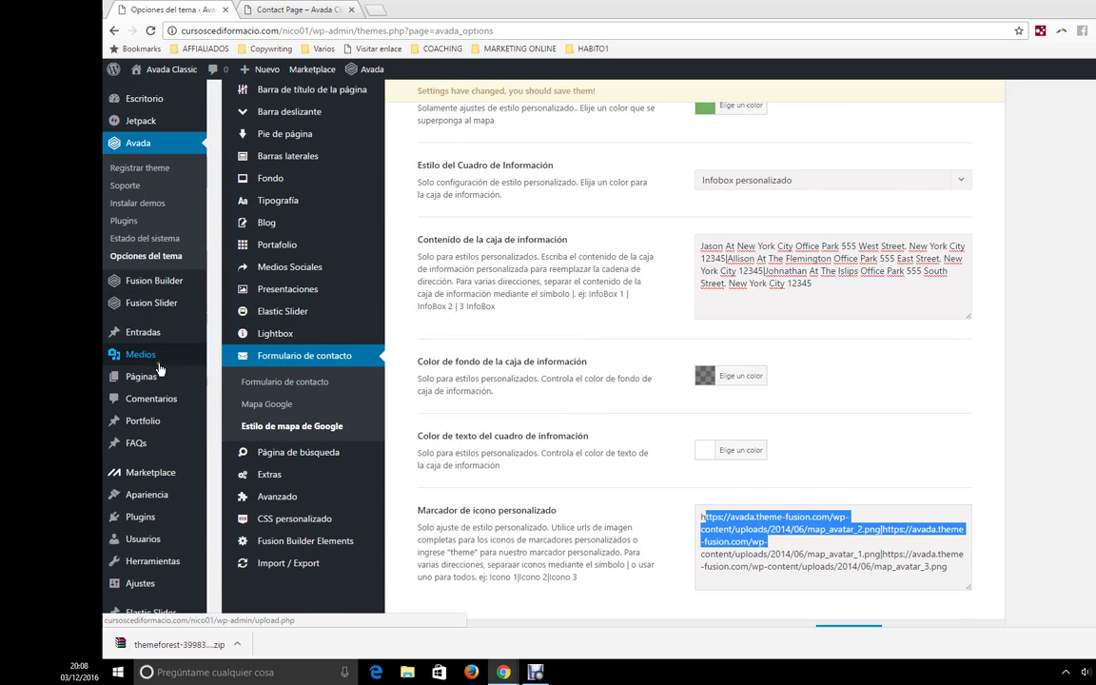
mouse_move(192, 359)
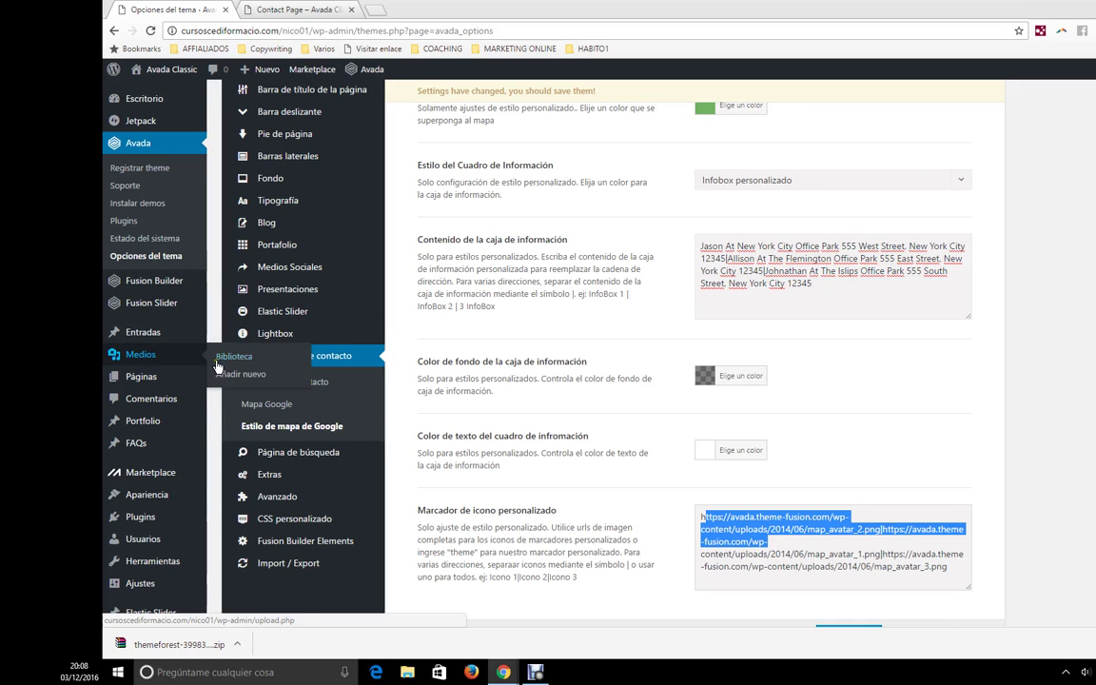
left_click(802, 524)
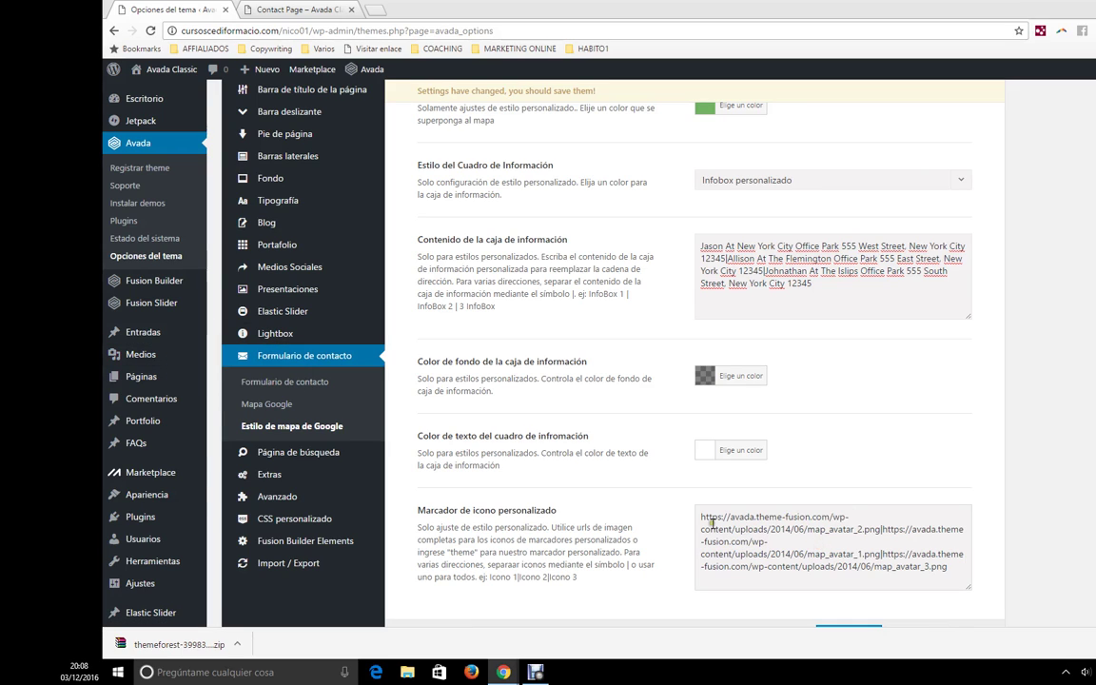
double_click(882, 530)
scroll(896, 556, "down", 1)
mouse_move(322, 408)
mouse_move(380, 440)
scroll(661, 435, "up", 3)
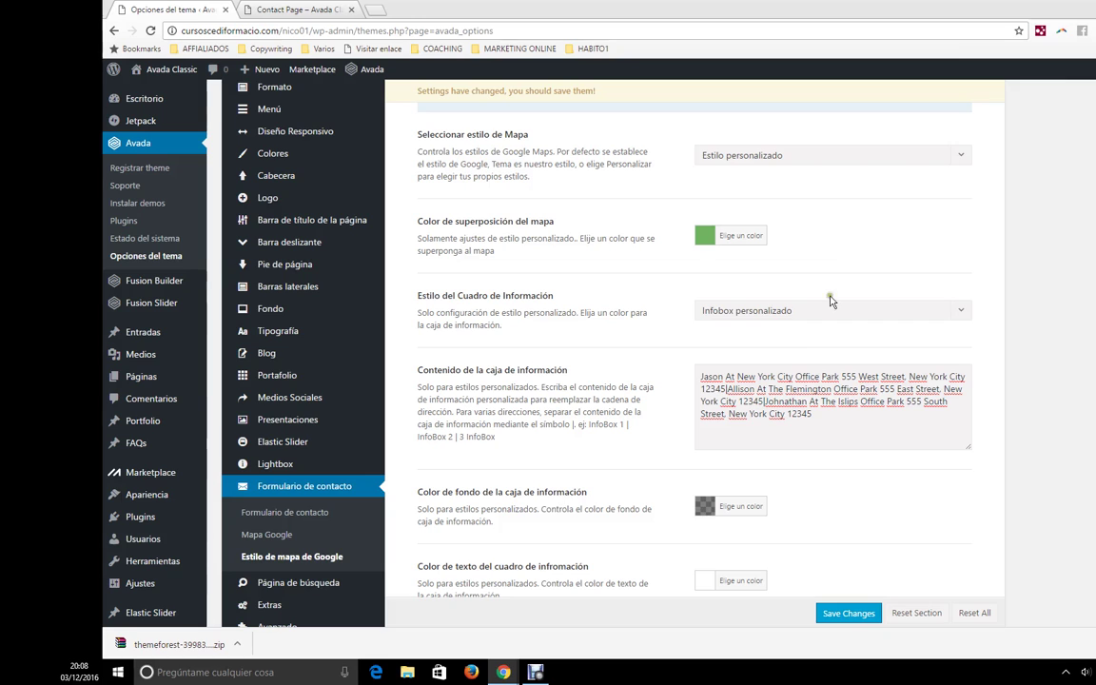
scroll(490, 290, "up", 3)
scroll(474, 431, "down", 3)
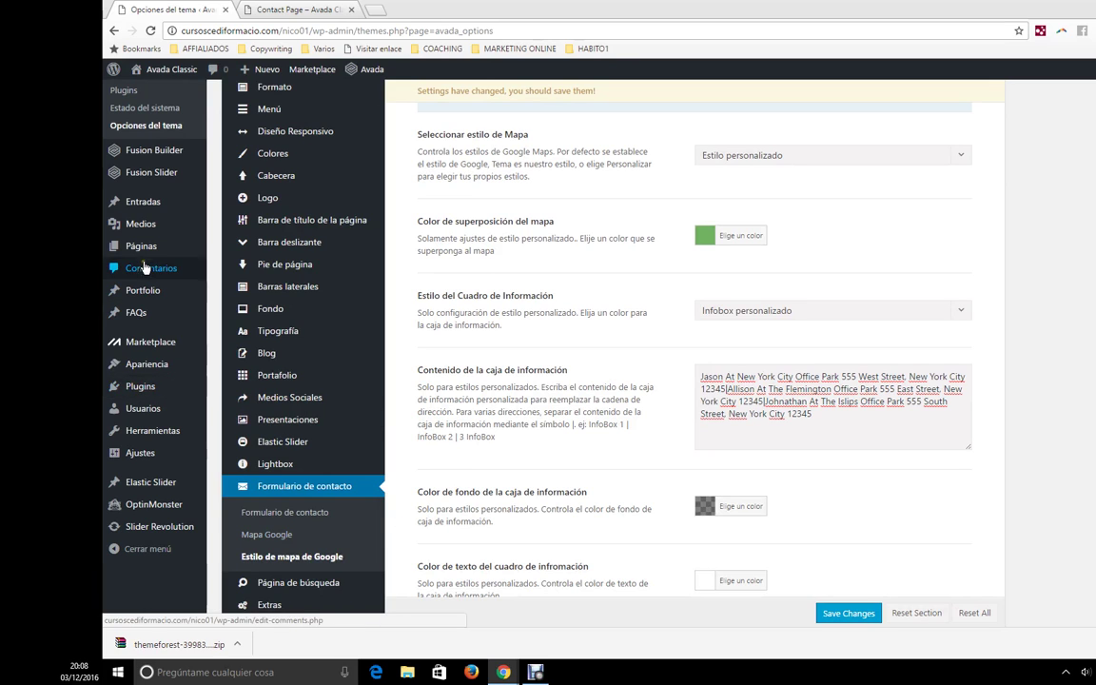
- Create a new page titled 'Contacto' and assign it the Contacto page template
mouse_move(151, 254)
middle_click(251, 271)
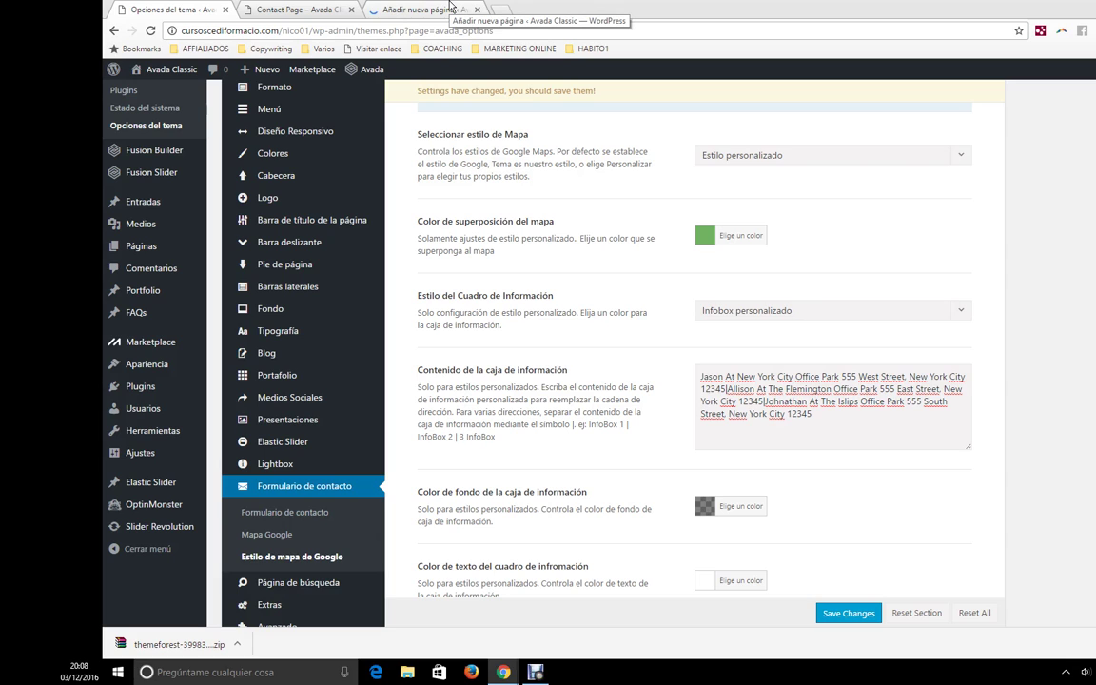
left_click(450, 7)
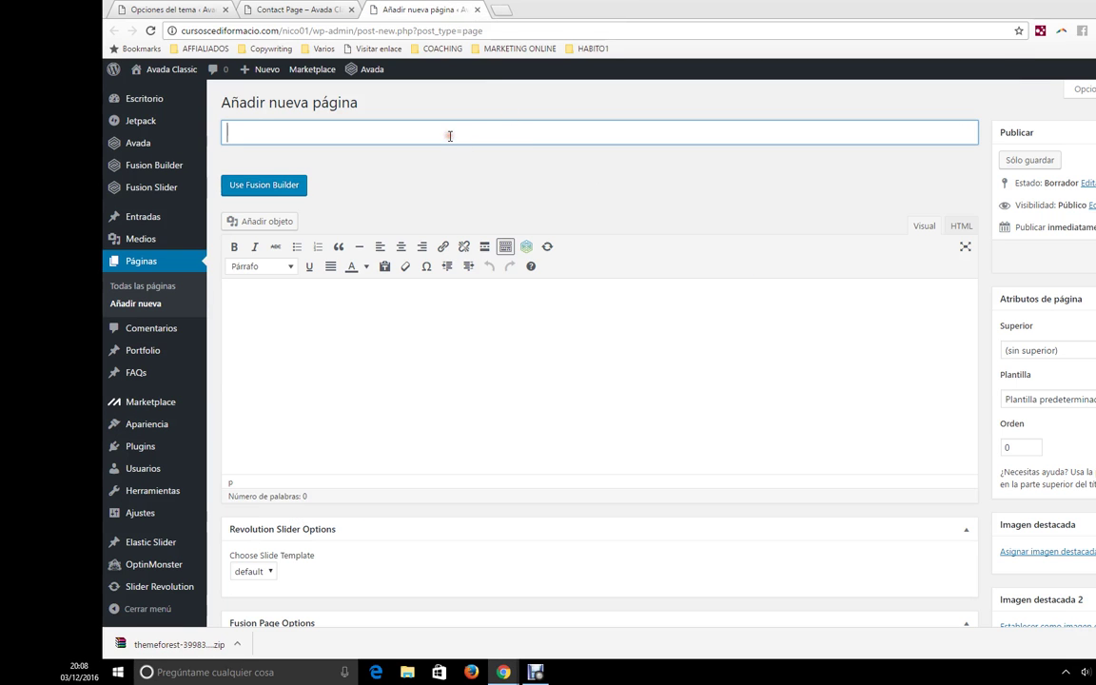
key("ctrl+shift+i")
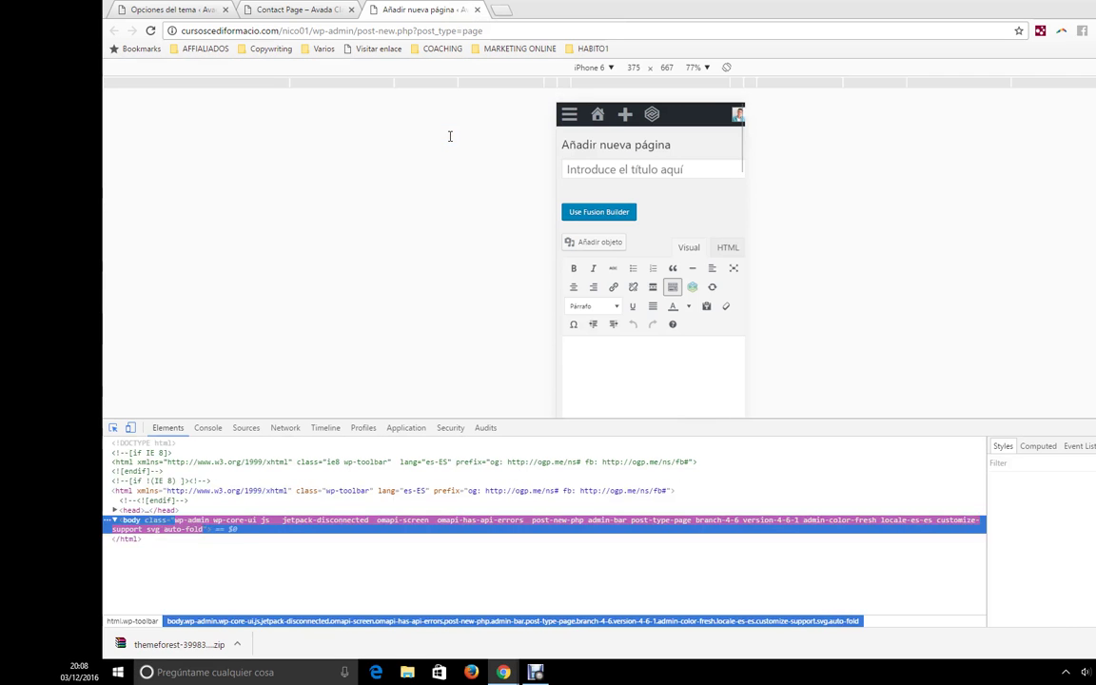
key("ctrl+shift+i")
left_click(453, 130)
type("Contacto")
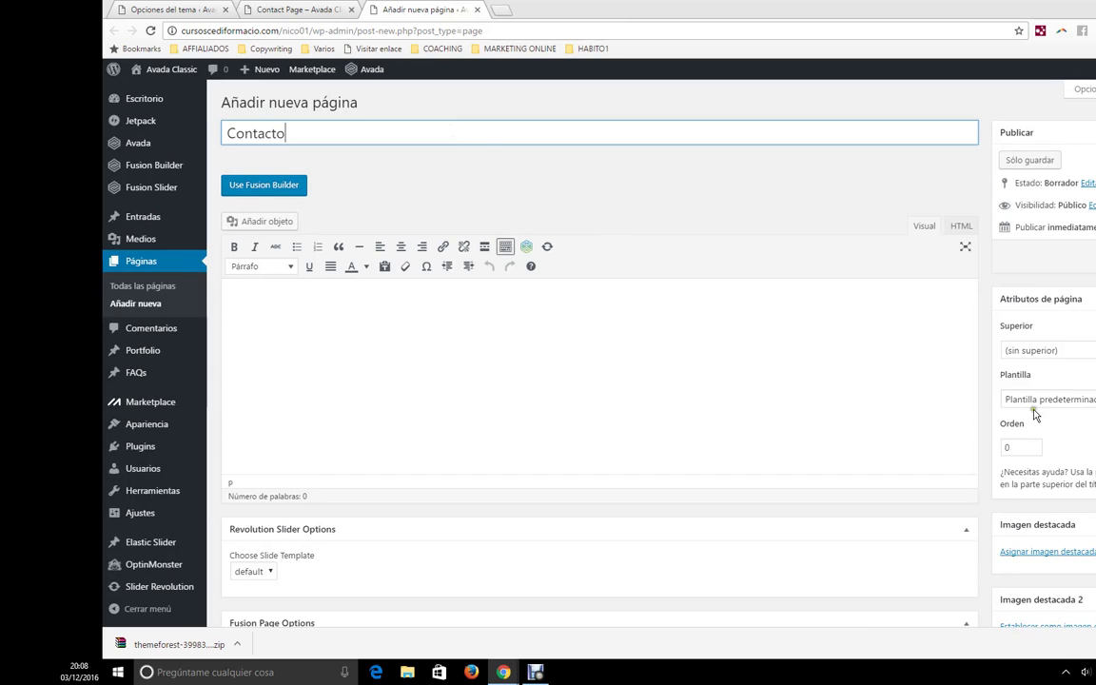
left_click(1039, 400)
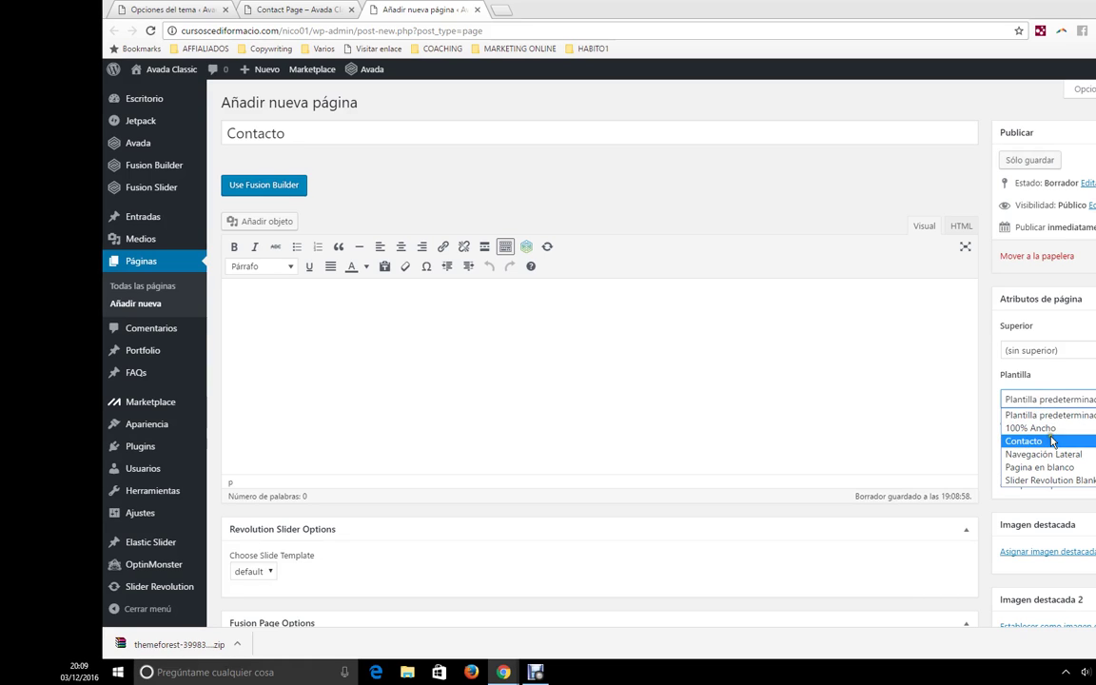
left_click(1038, 441)
left_click(381, 338)
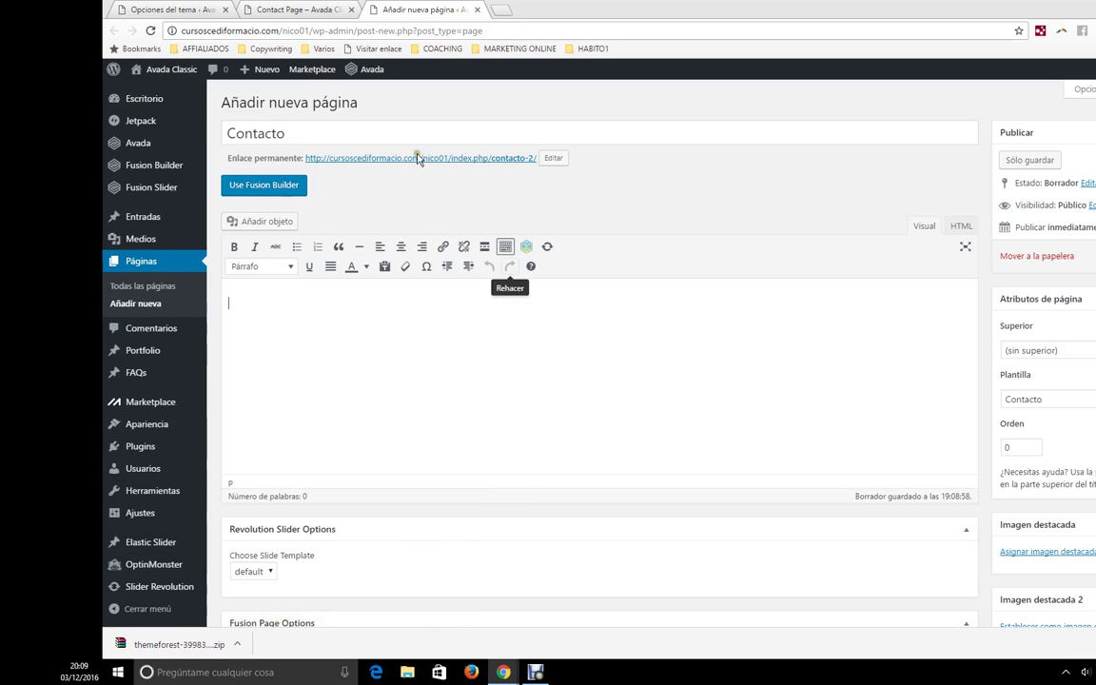
- Return to Opciones del tema at the top of the Estilo de mapa de Google settings
left_click(180, 8)
scroll(347, 438, "down", 2)
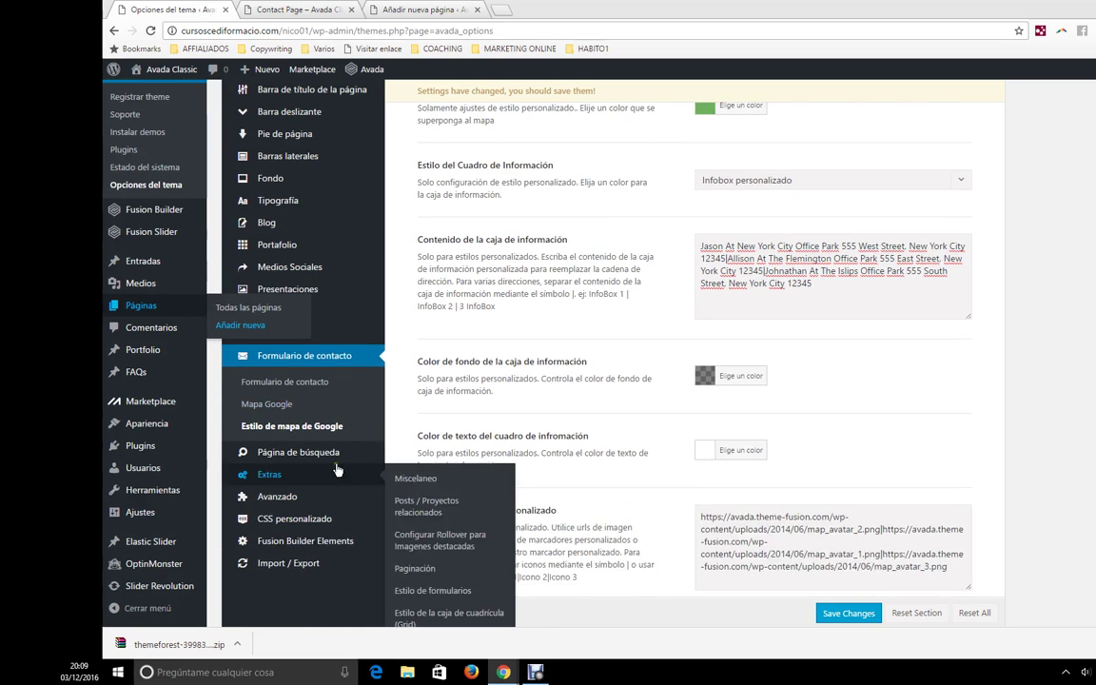
scroll(344, 470, "down", 2)
scroll(619, 449, "up", 3)
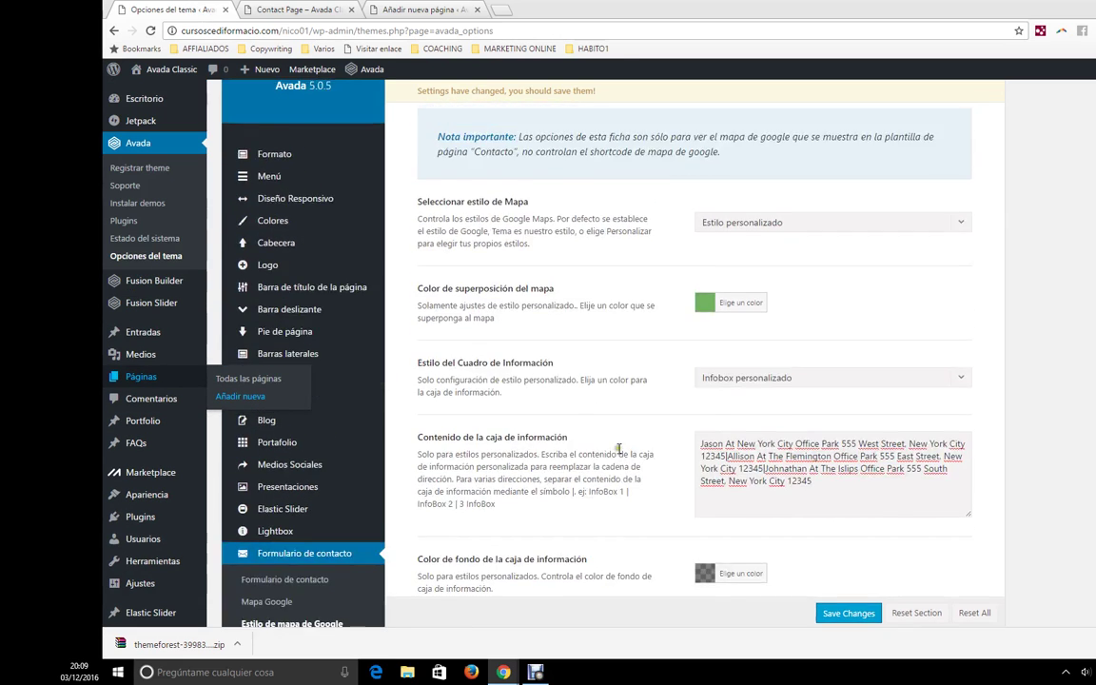
scroll(619, 450, "up", 2)
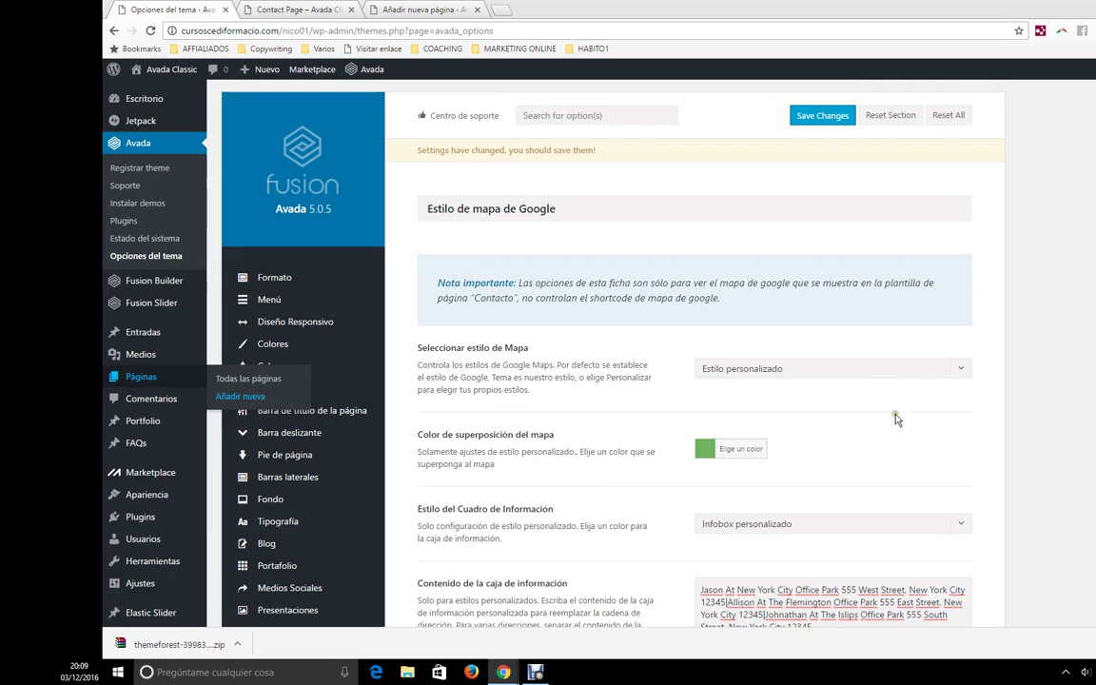